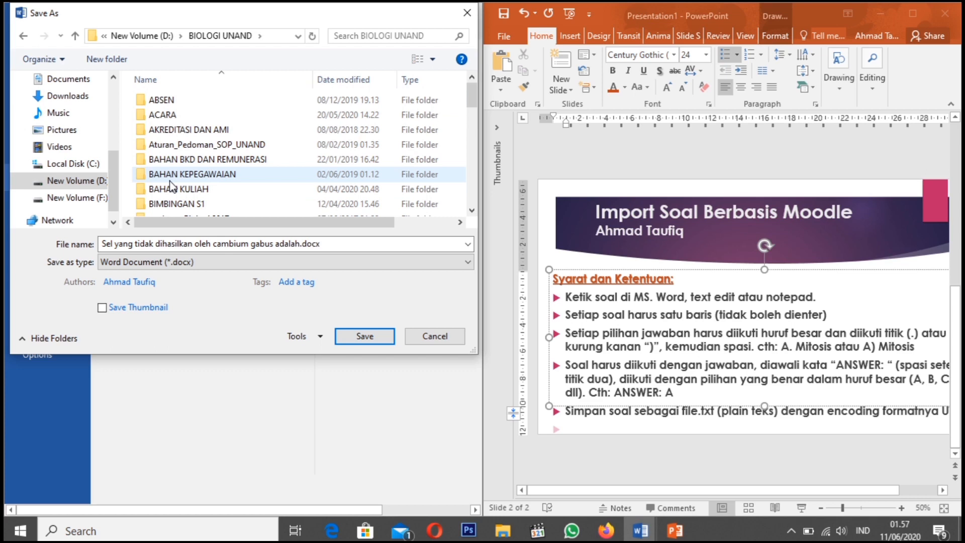
Browse the save location to the "Pelatihan I-Learning utk dosen biologi" folder inside ACARA
key("Down")
key("Return")
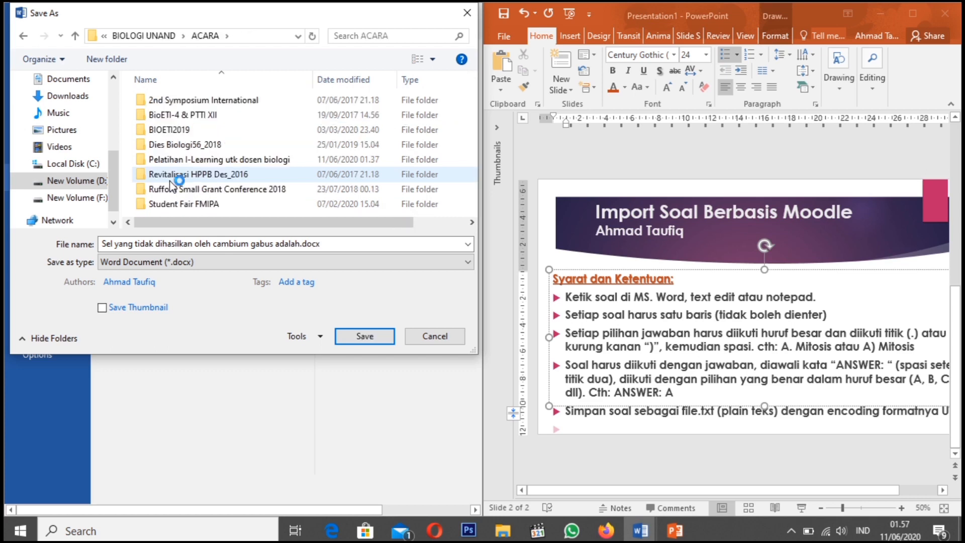
key("Up")
key("Return")
key("Down")
key("Down")
key("Down")
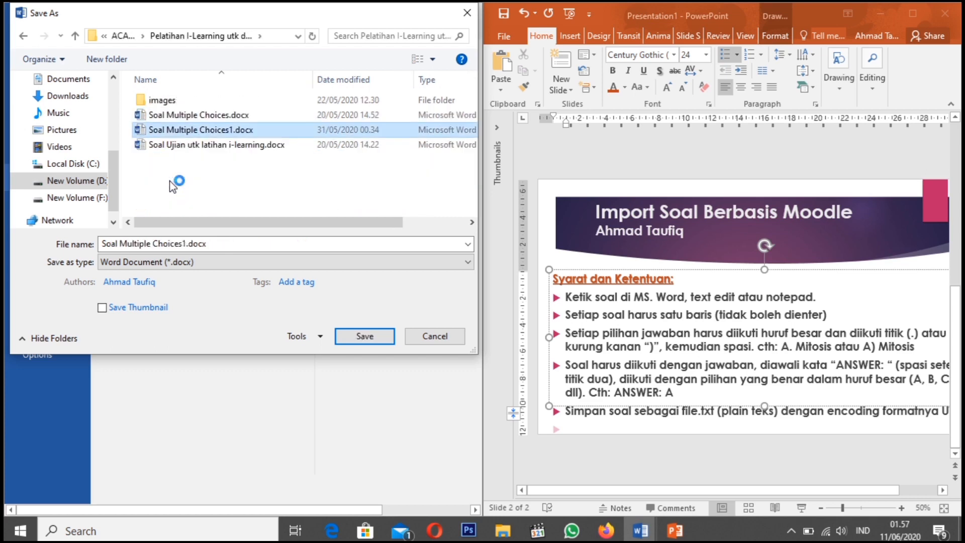
Save the document as Plain Text (*.txt) under the name Soal import.txt, replacing the existing file
left_click(196, 263)
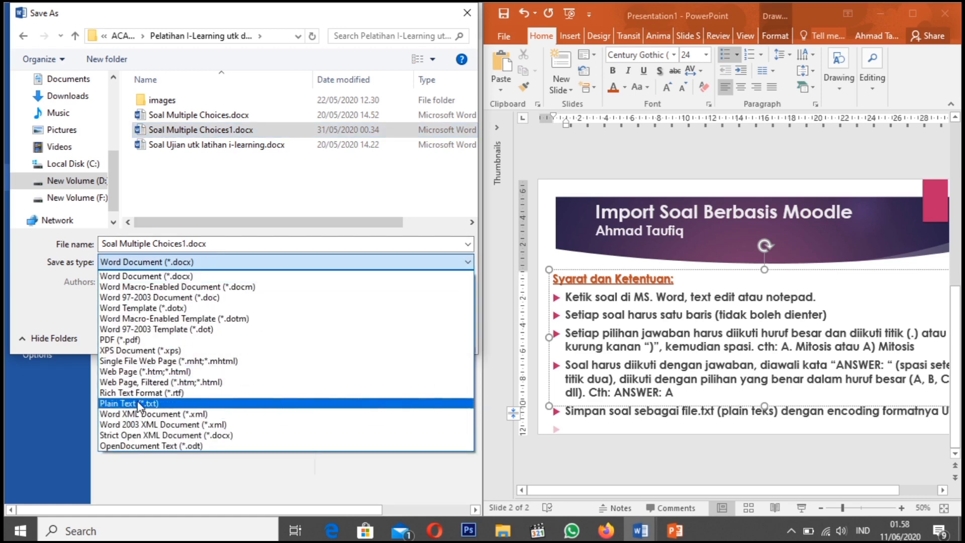
left_click(140, 405)
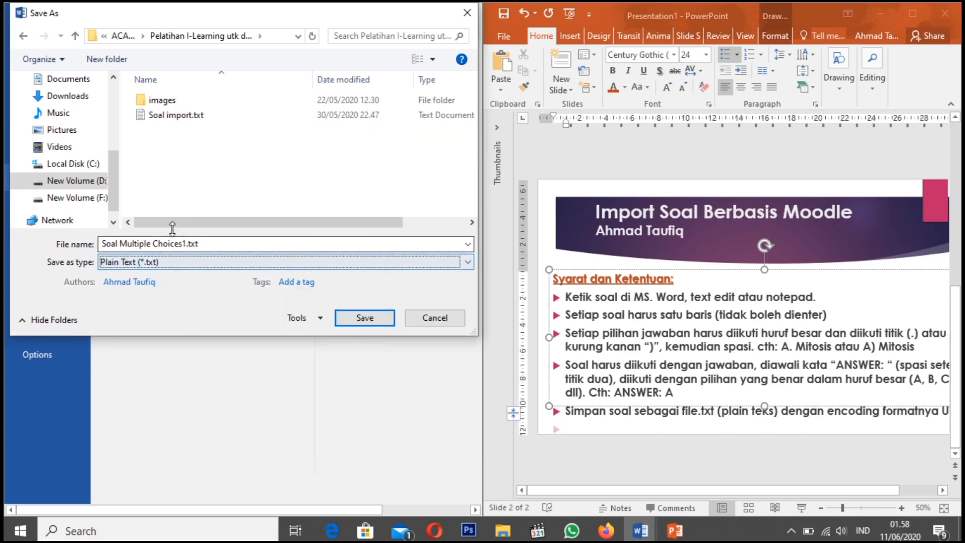
left_click(179, 116)
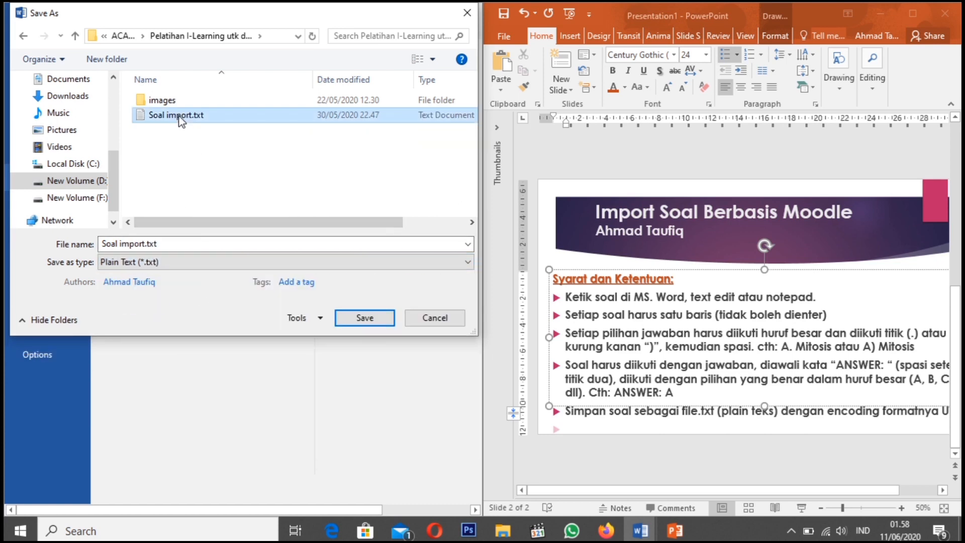
left_click(373, 321)
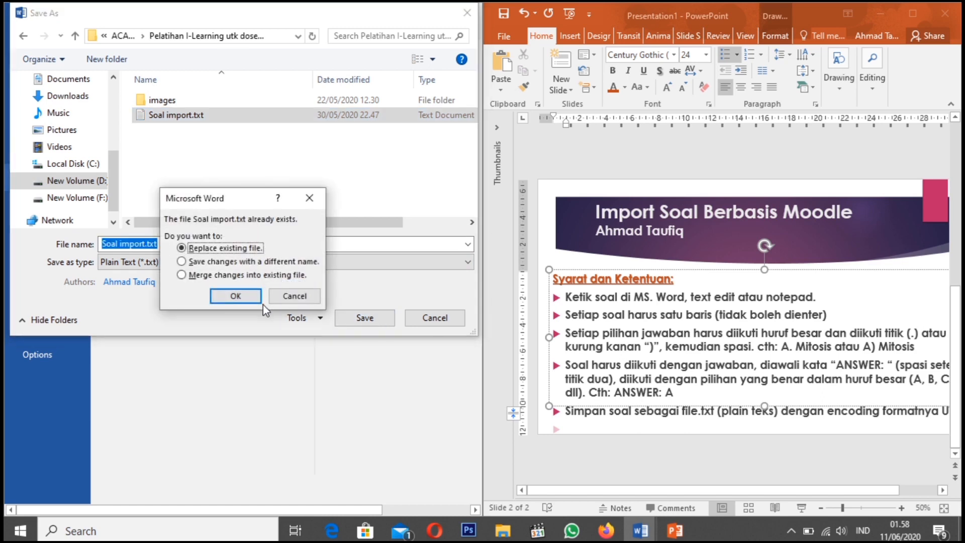
left_click(236, 296)
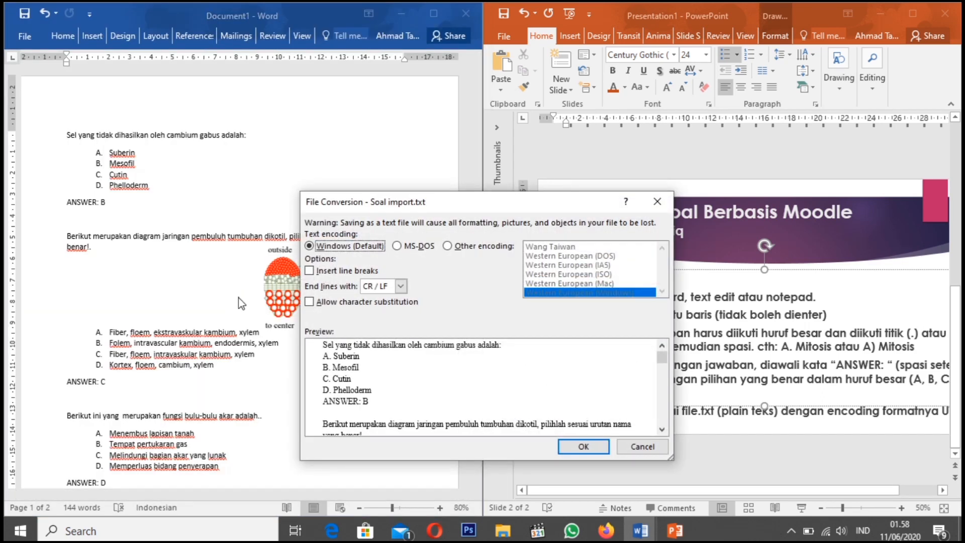
Set the text encoding of the file conversion to Unicode (UTF-8)
left_click(448, 246)
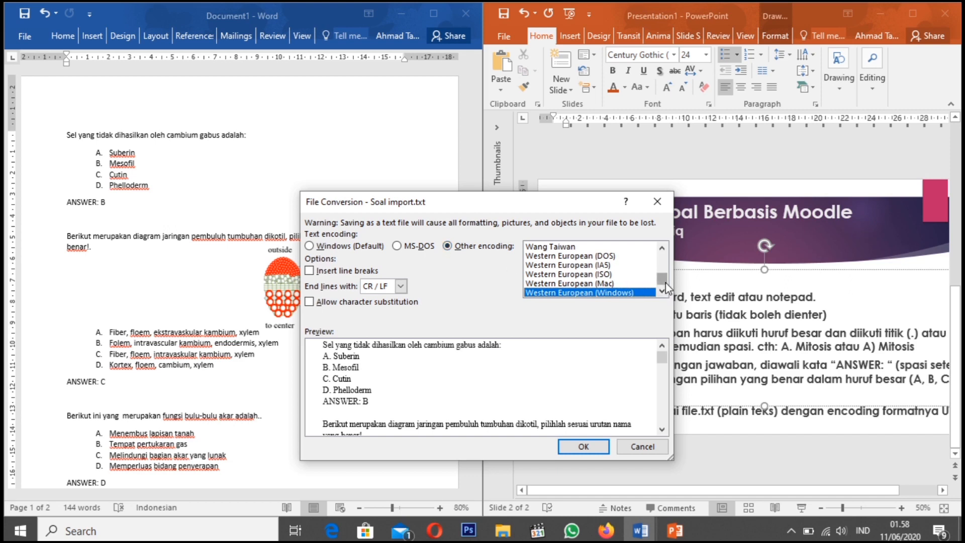
key("u")
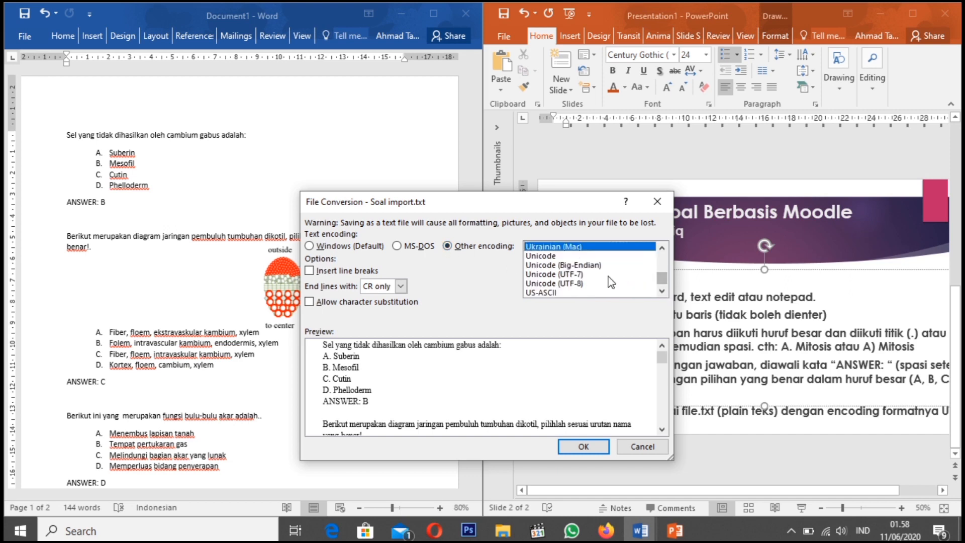
left_click(578, 283)
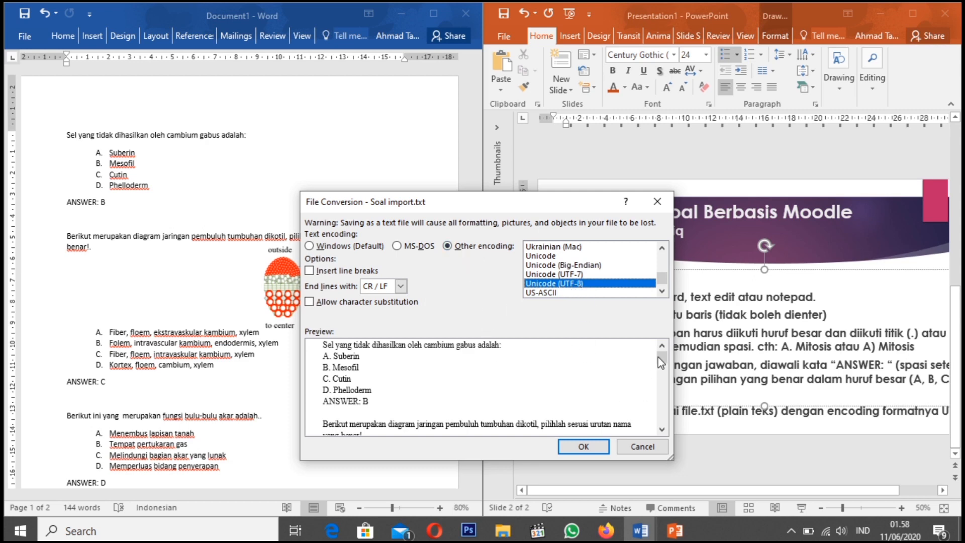
Review the plain-text preview of the questions and answers through to its end, and confirm the file conversion
mouse_move(660, 359)
left_mouse_down()
mouse_move(662, 425)
mouse_move(666, 359)
left_mouse_up()
left_click(662, 429)
left_click(661, 428)
left_click(662, 429)
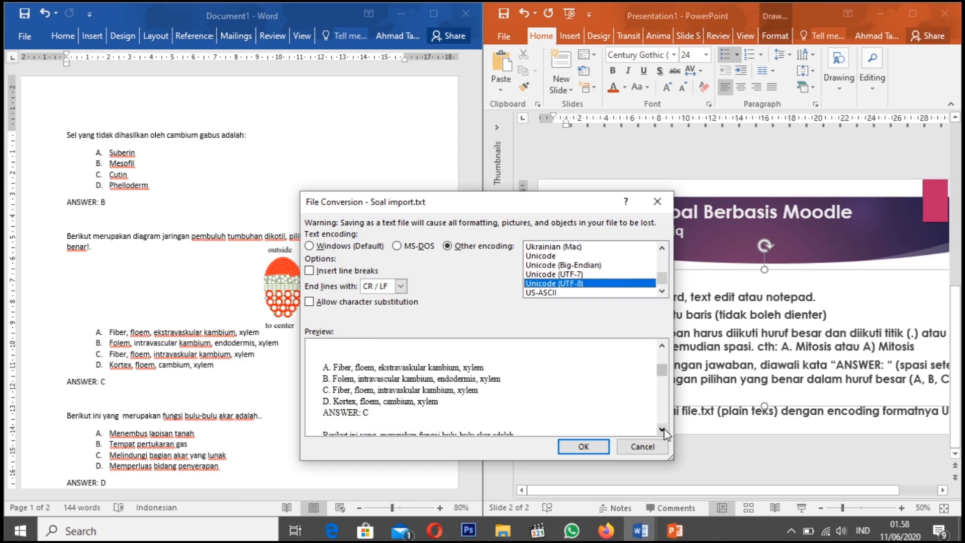
left_click(663, 347)
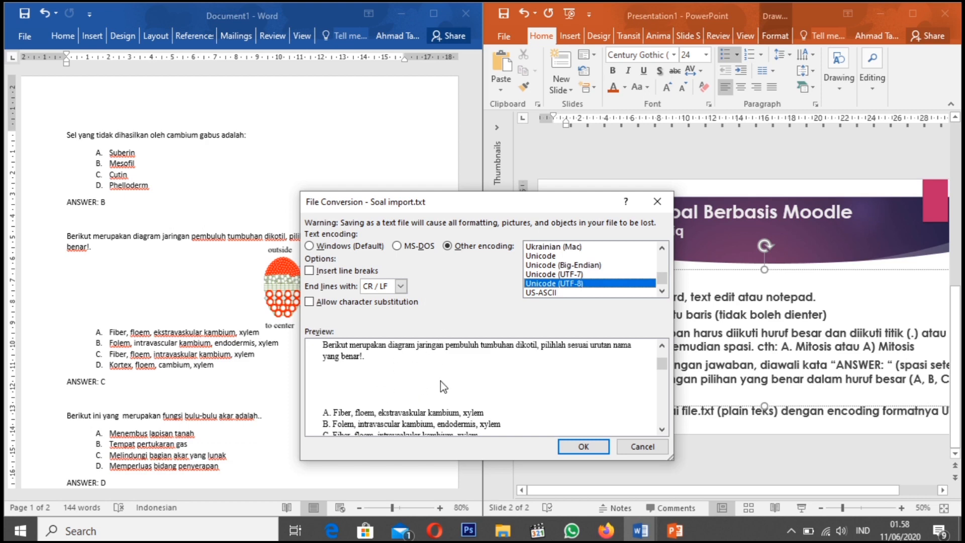
left_click(662, 430)
left_click(662, 429)
left_click(663, 429)
left_click(662, 430)
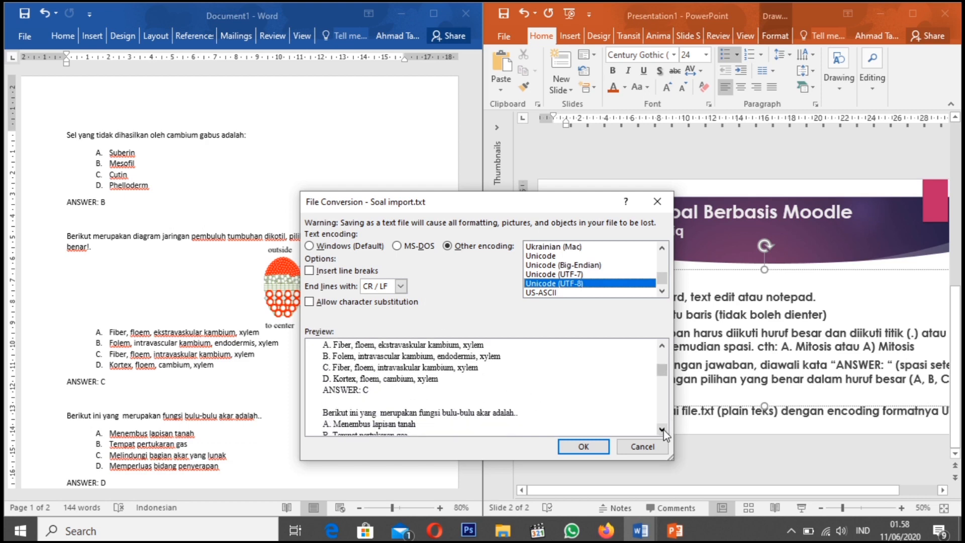
left_click(662, 430)
left_click(663, 430)
left_click(663, 430)
left_click(663, 430)
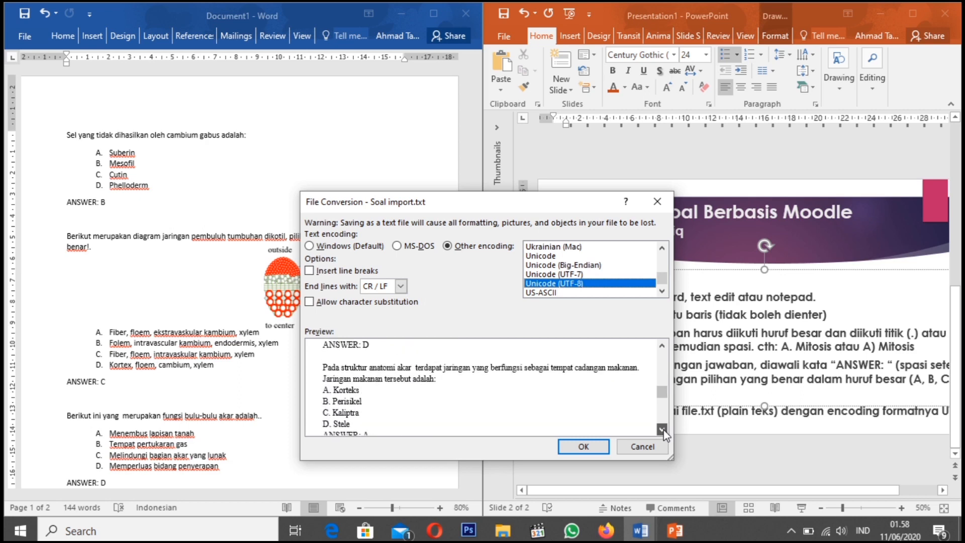
left_click(662, 430)
left_click(662, 430)
left_click(662, 430)
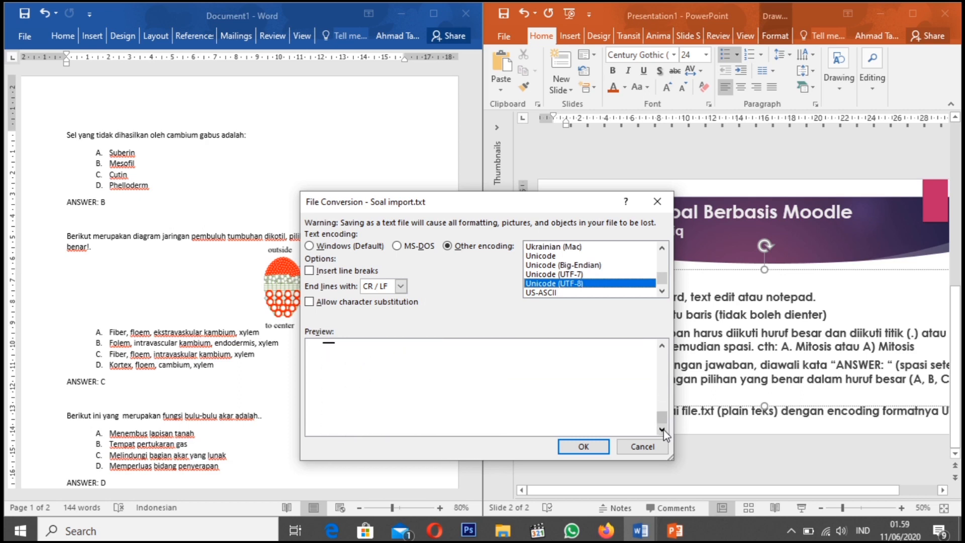
left_click(578, 445)
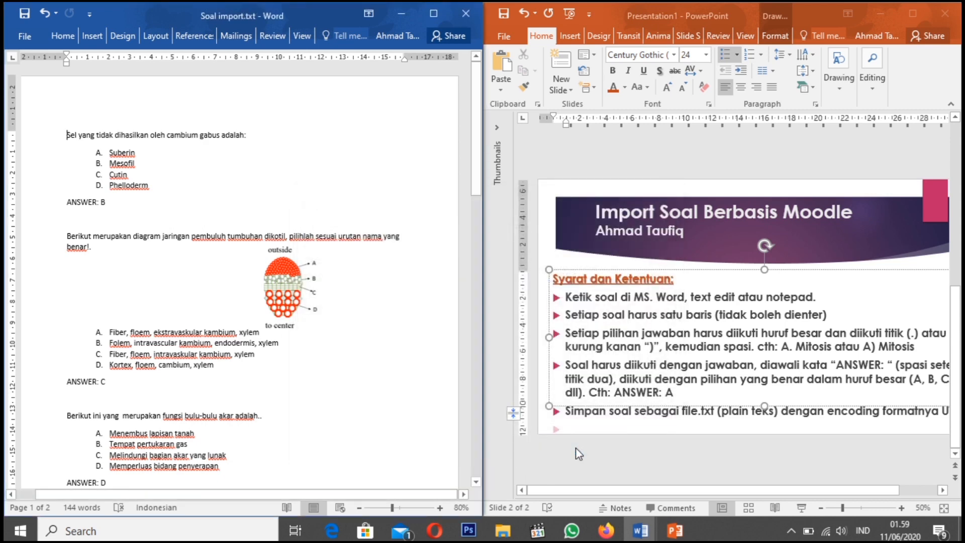
Switch to File Explorer and check the contents of the "Pelatihan I-Learning utk dosen biologi" folder
mouse_move(503, 530)
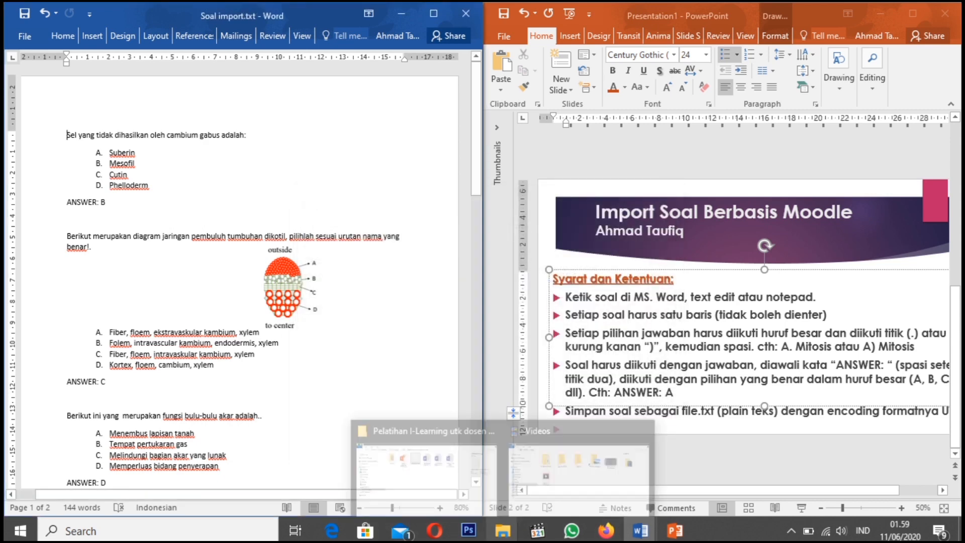
left_click(452, 467)
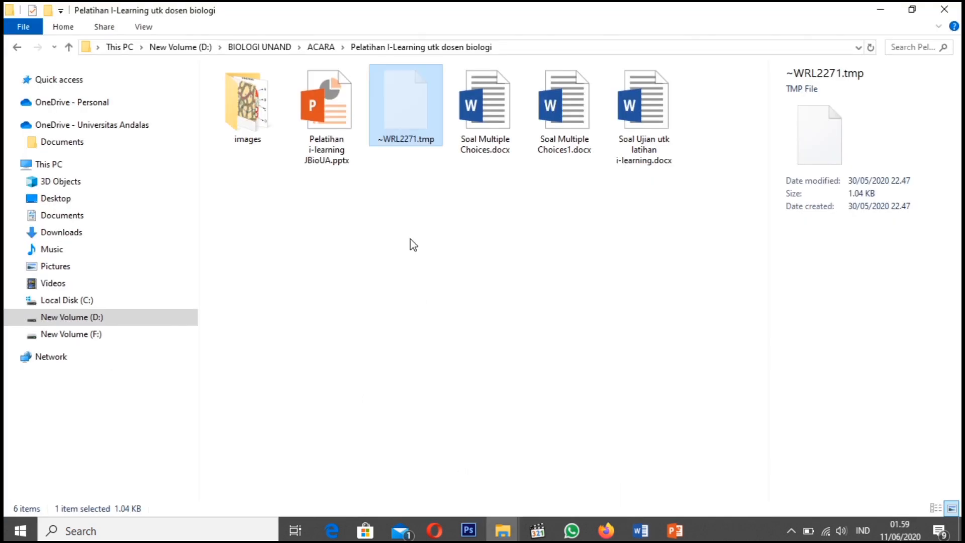
left_click(447, 250)
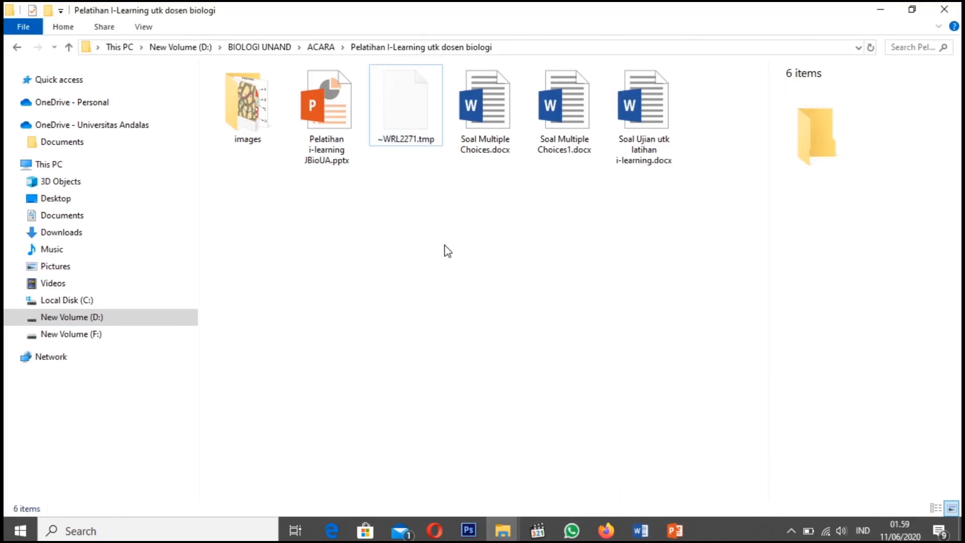
Switch back to Word and close the Soal import.txt document
left_click(639, 530)
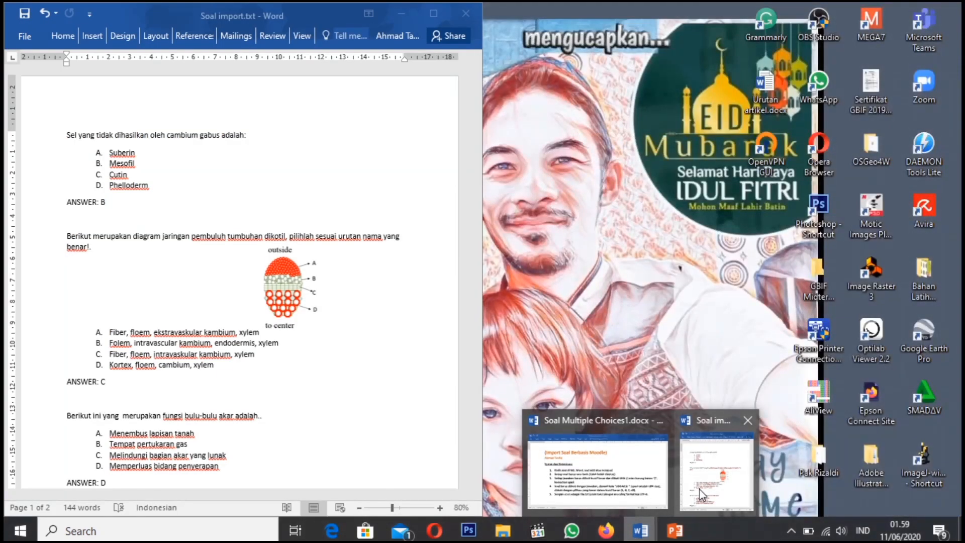
left_click(702, 495)
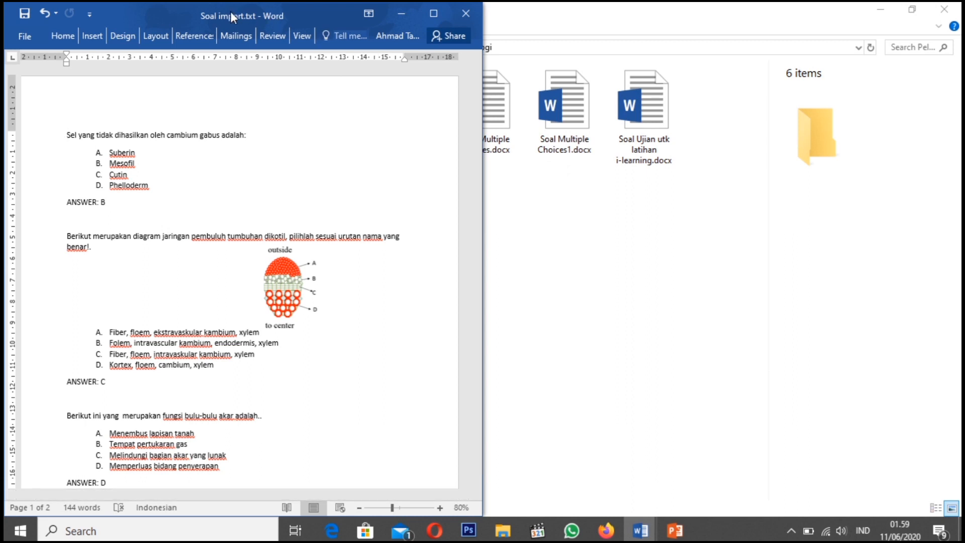
left_click(459, 15)
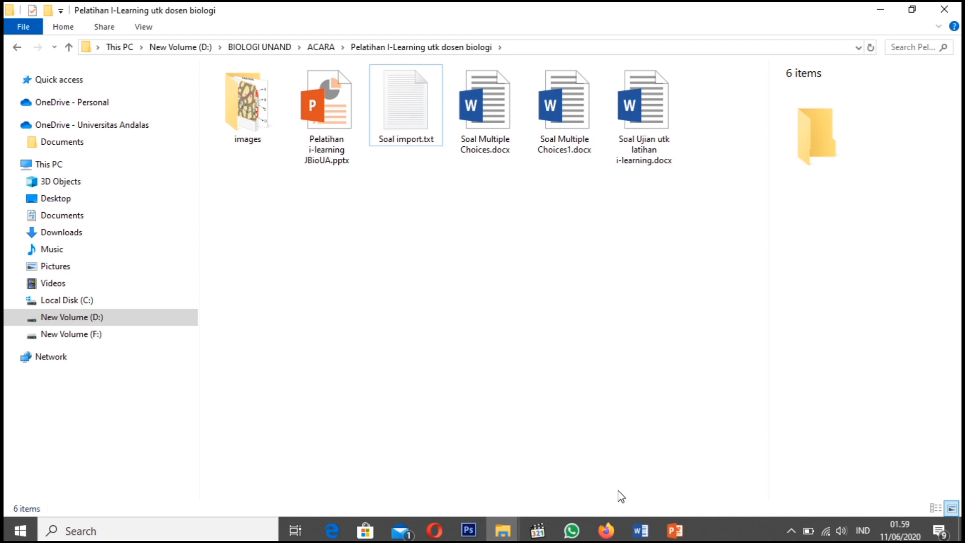
Switch to Firefox and log in to the iLearn site with the saved lecturer account's username and password
mouse_move(615, 536)
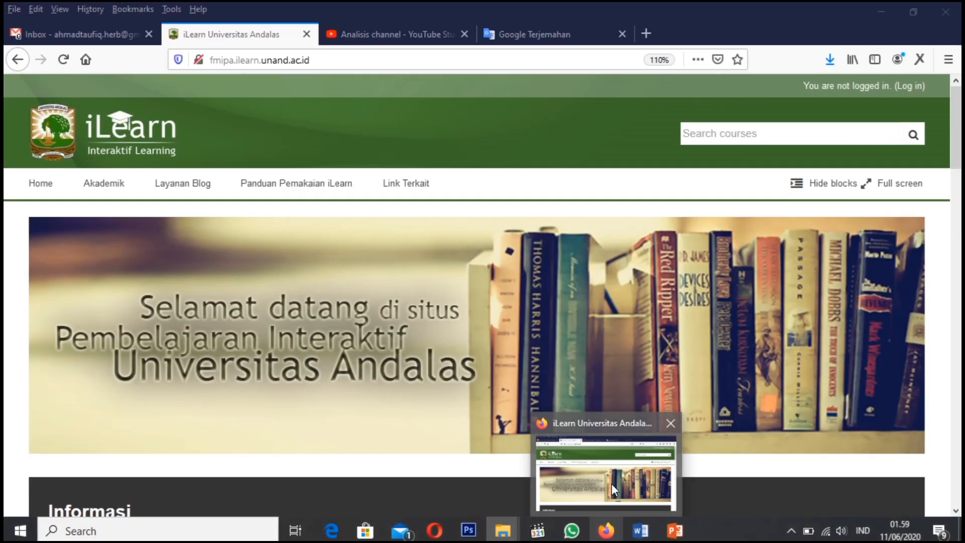
left_click(611, 484)
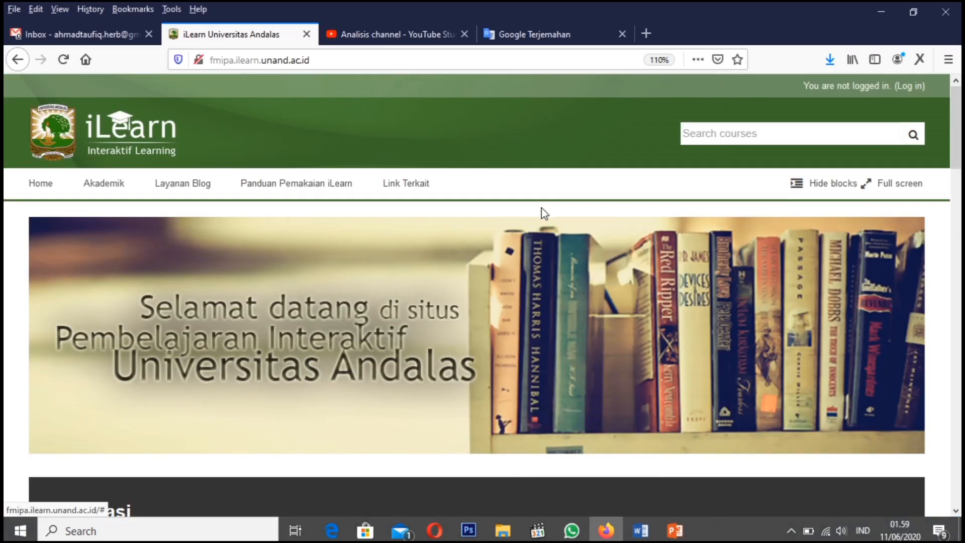
left_click(912, 87)
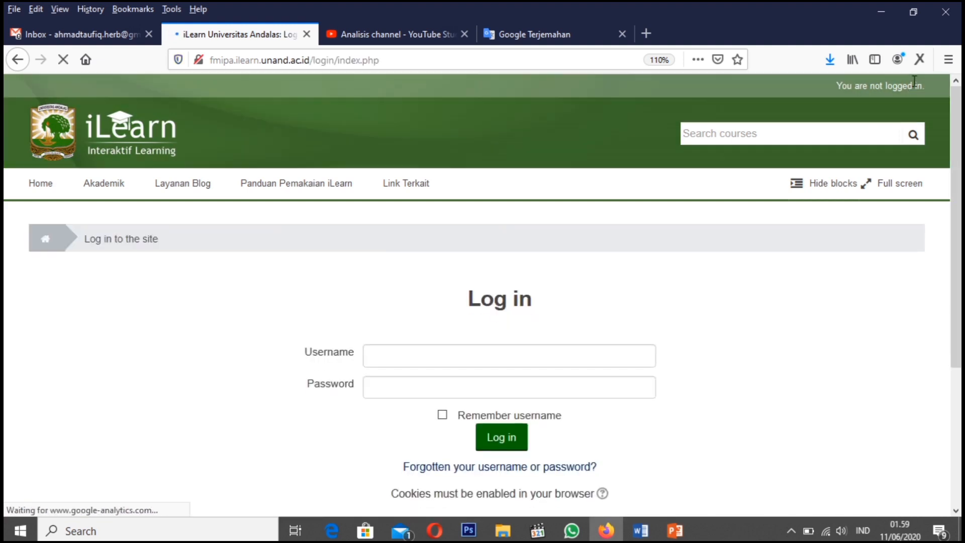
left_click(410, 352)
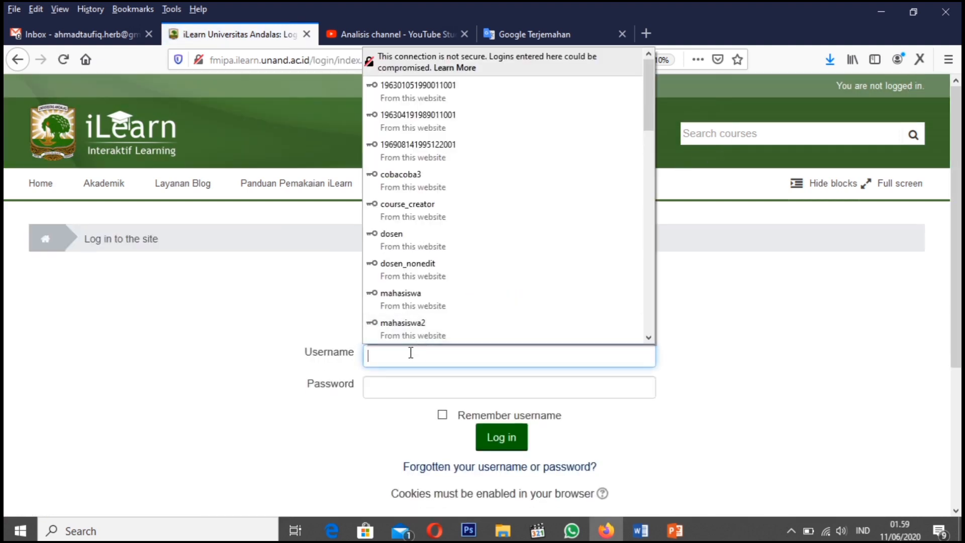
left_click(402, 243)
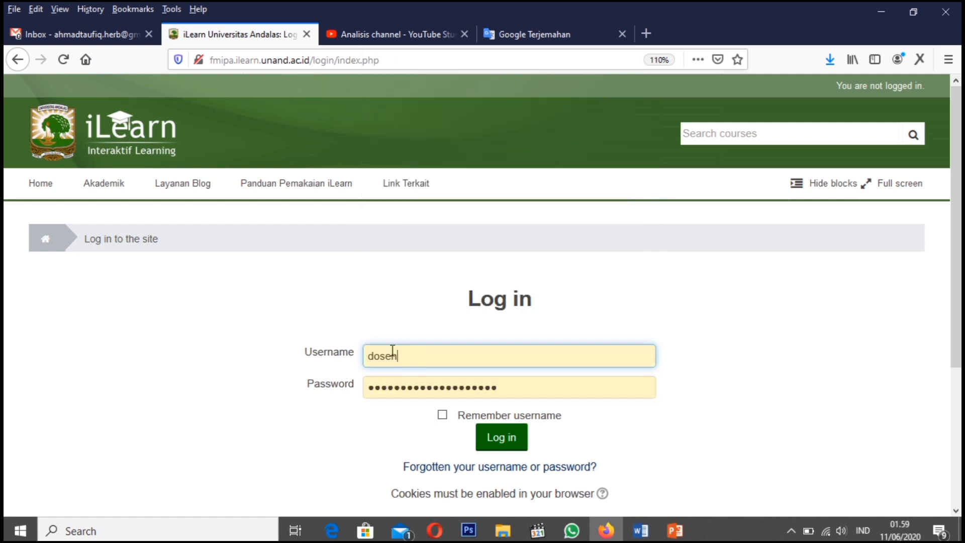
left_click(509, 445)
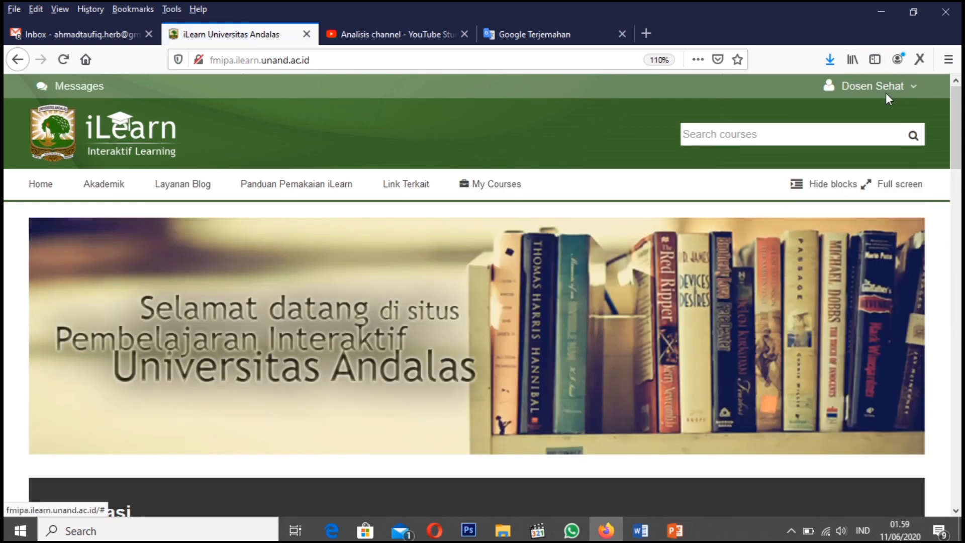
left_click(885, 91)
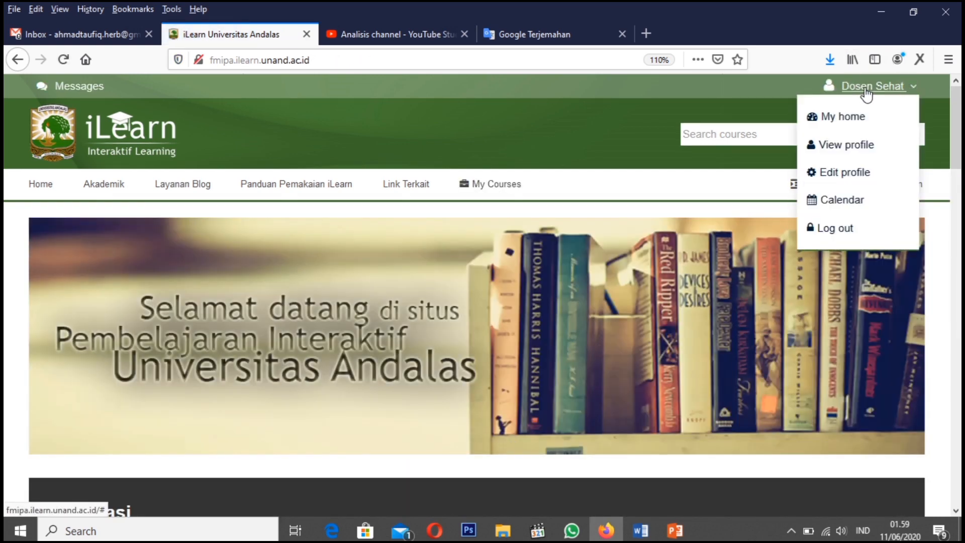
left_click(730, 104)
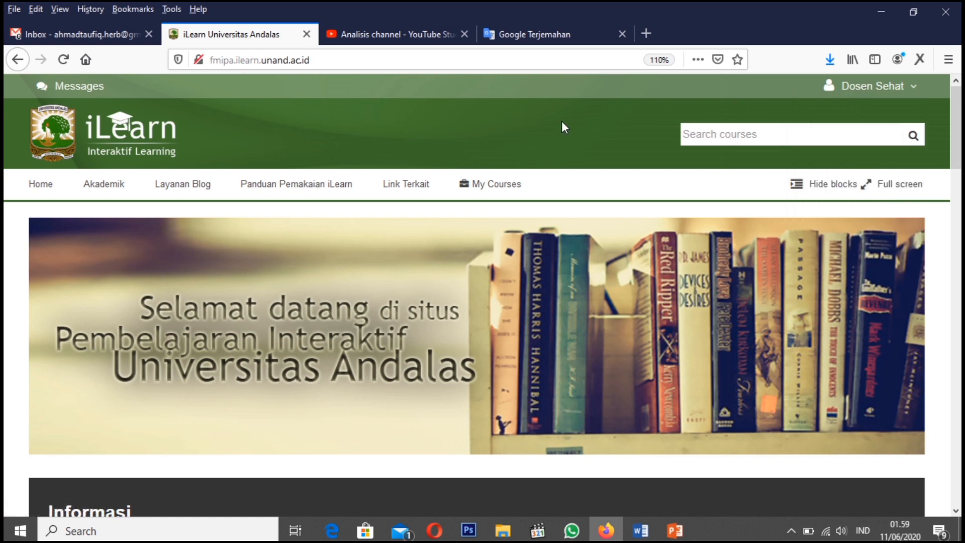
Open the Kelas Percobaan2 course and go to the question import page of its question bank
mouse_move(510, 183)
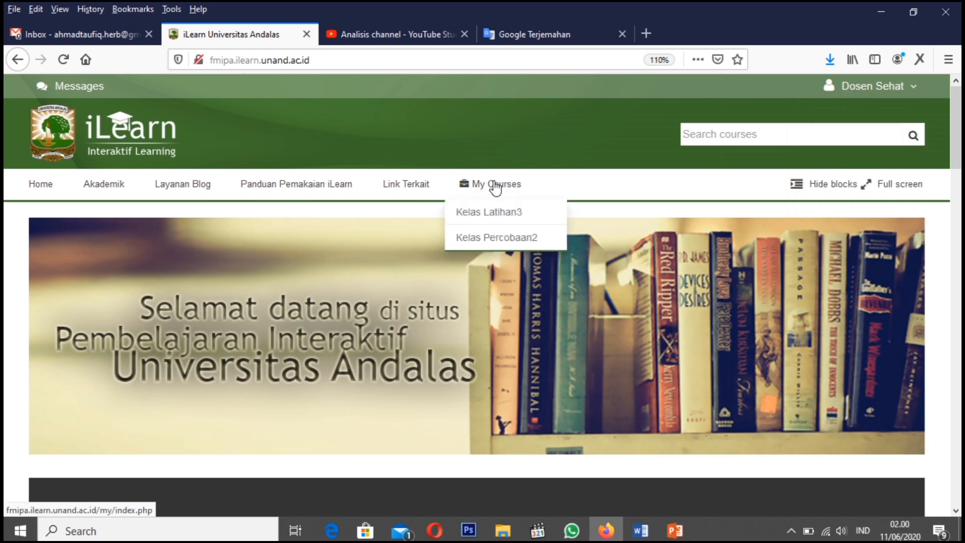
left_click(494, 241)
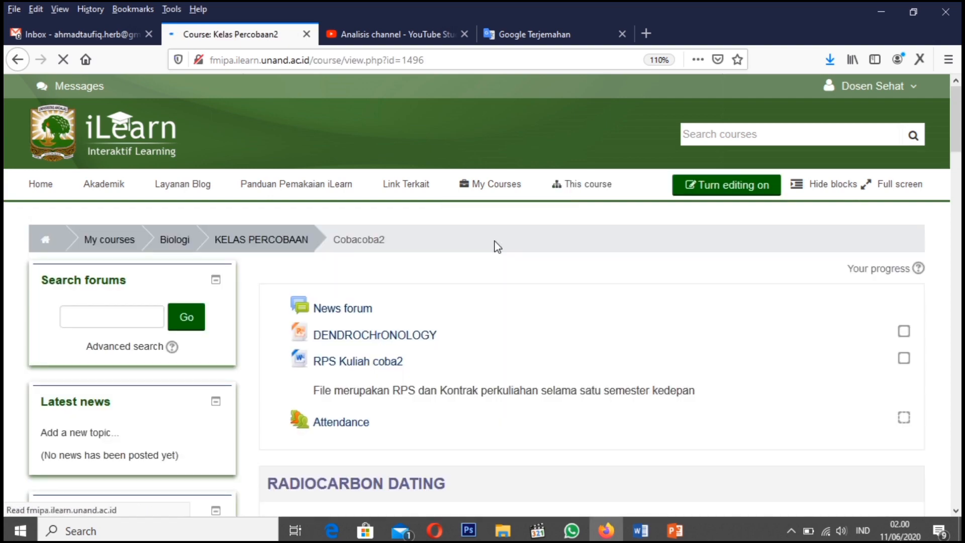
scroll(432, 382, "down", 7)
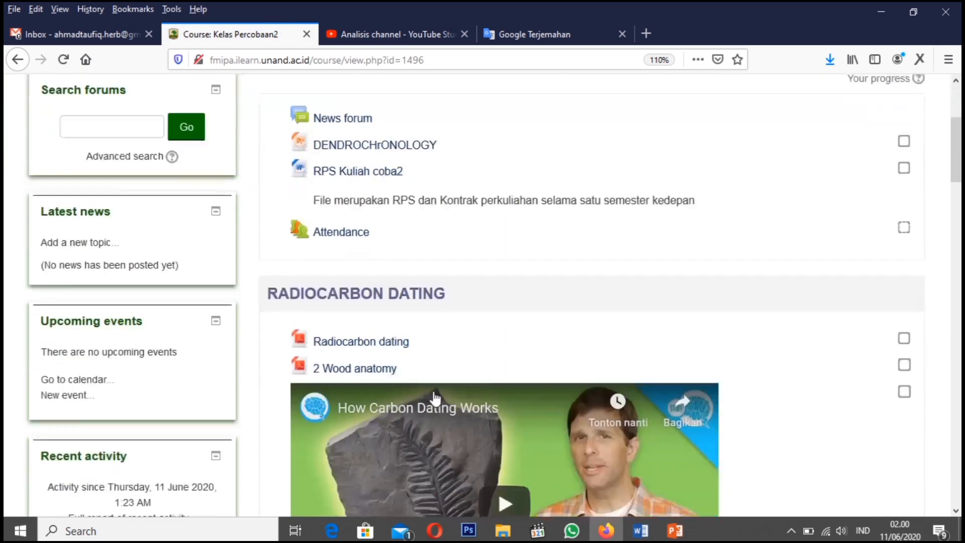
scroll(435, 397, "up", 6)
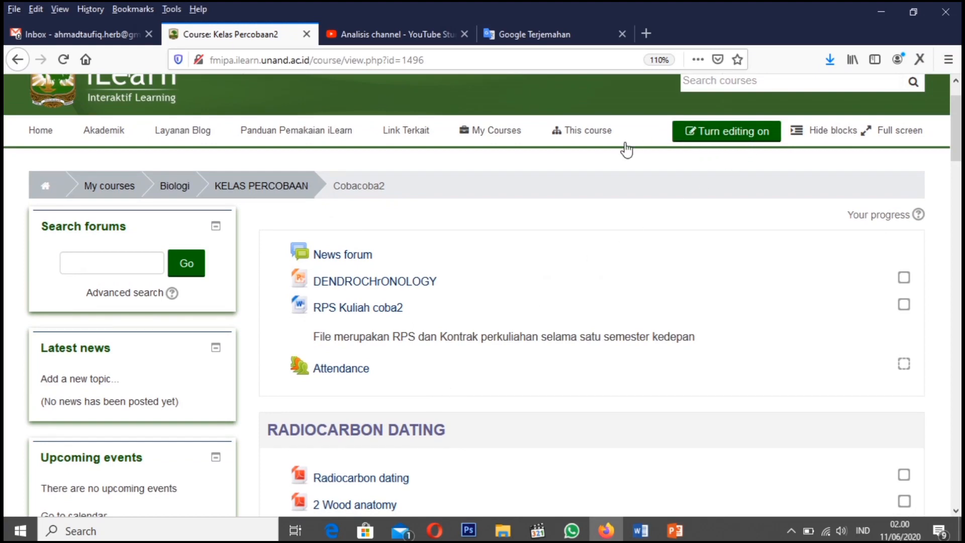
scroll(216, 319, "down", 9)
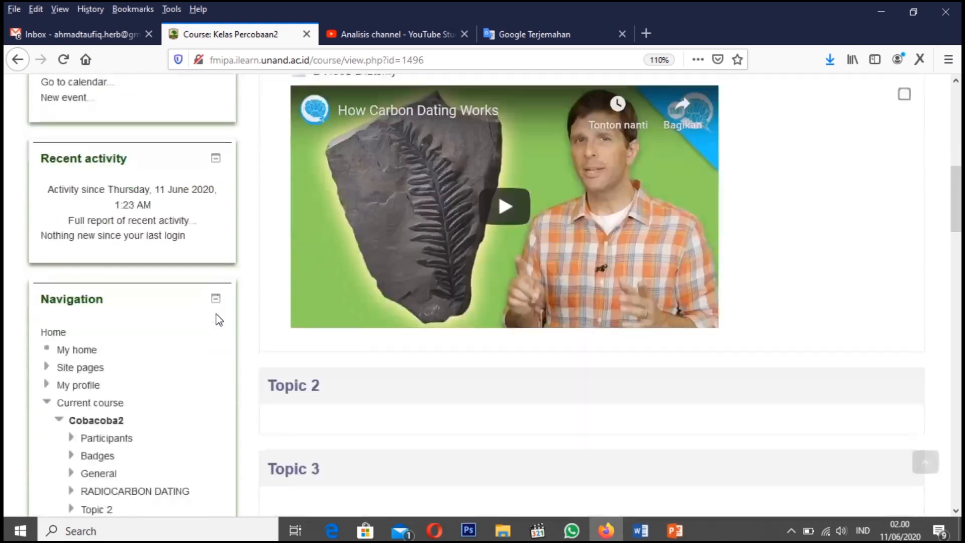
scroll(219, 320, "down", 12)
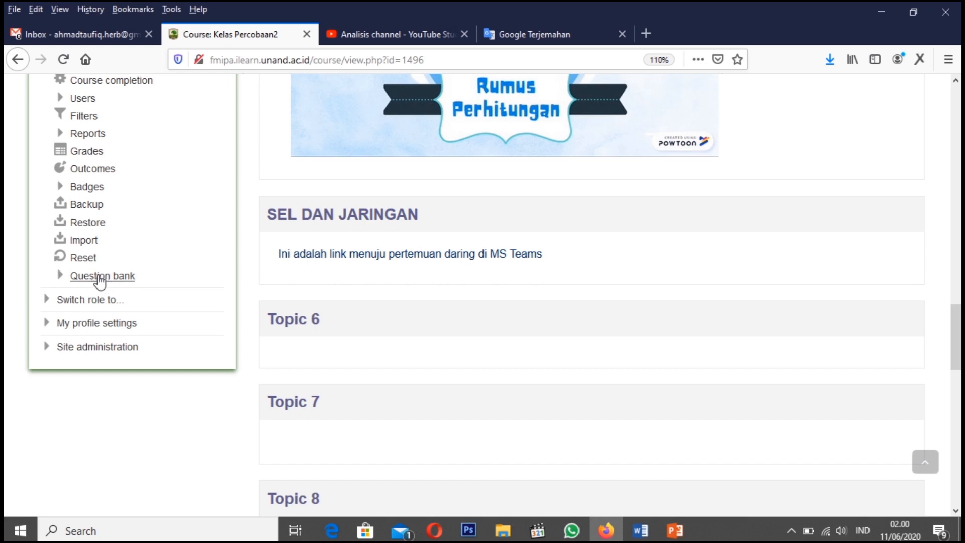
left_click(60, 277)
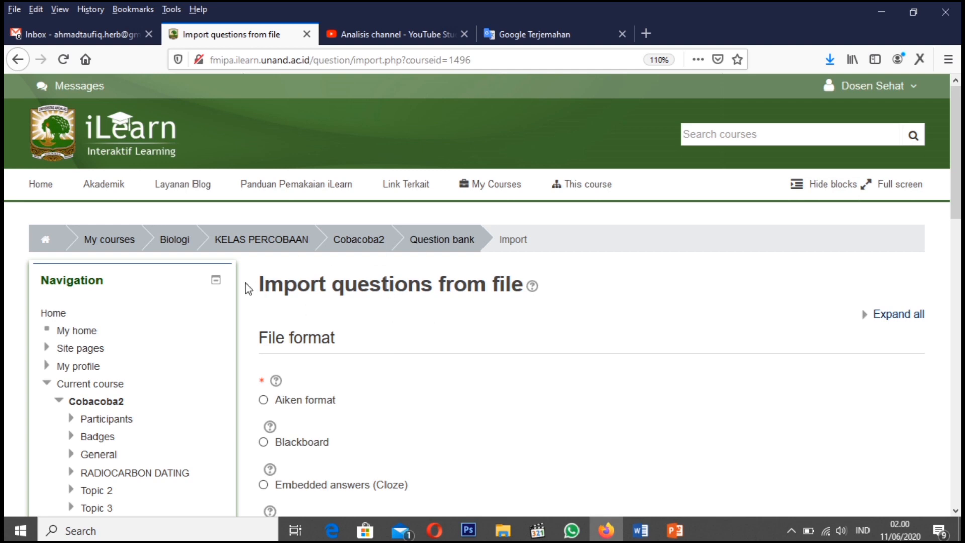
Choose Aiken format as the file format for the question import
scroll(397, 322, "down", 3)
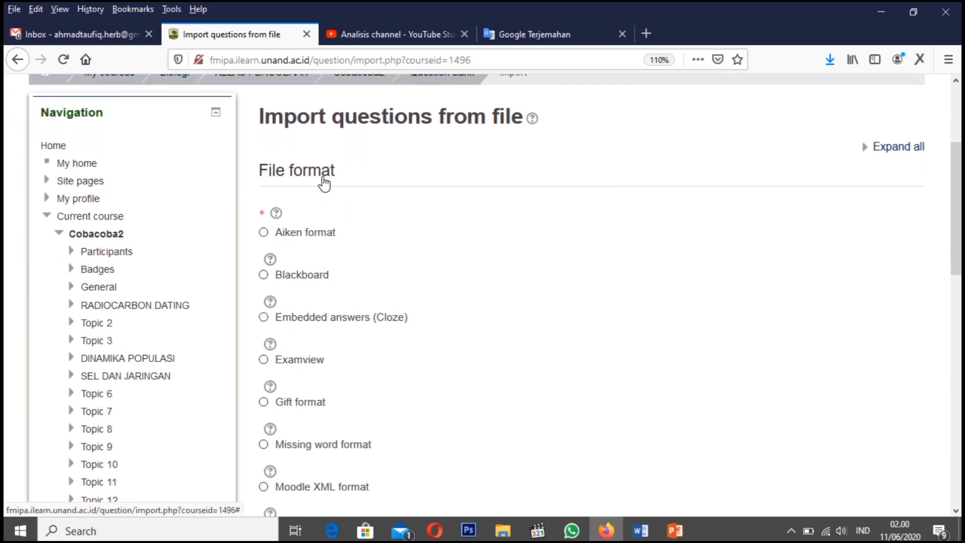
left_click(271, 235)
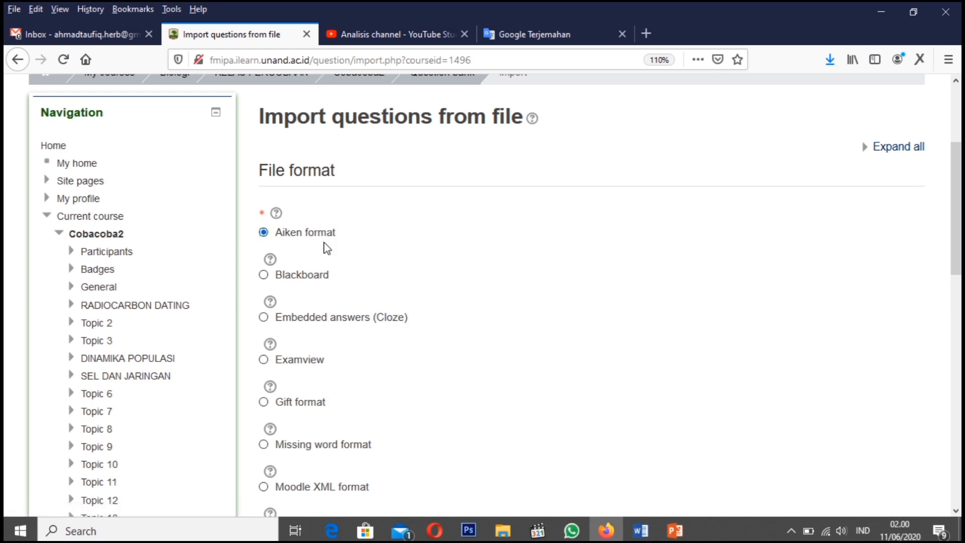
scroll(458, 295, "down", 5)
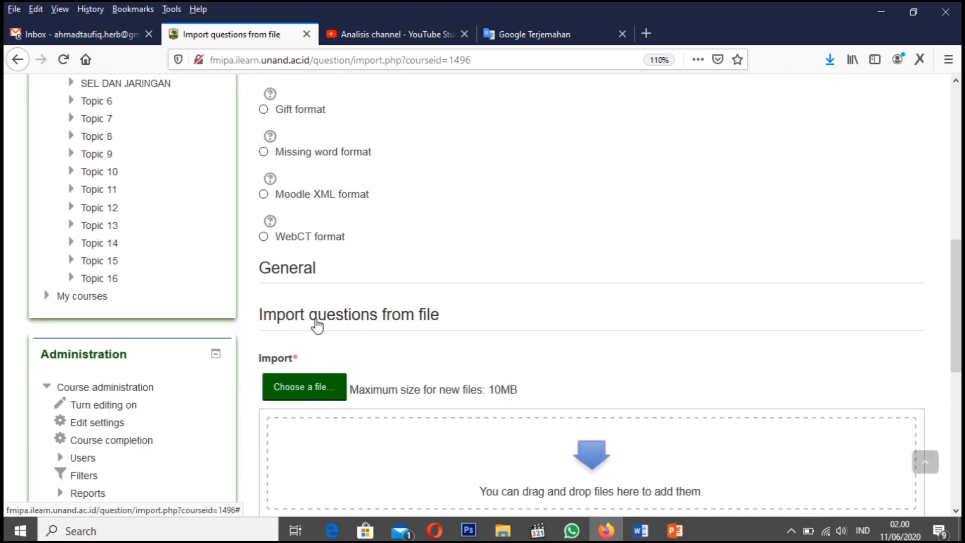
Arrange Firefox and File Explorer side by side, showing the import upload area and the "Pelatihan I-Learning utk dosen biologi" folder
scroll(357, 327, "down", 2)
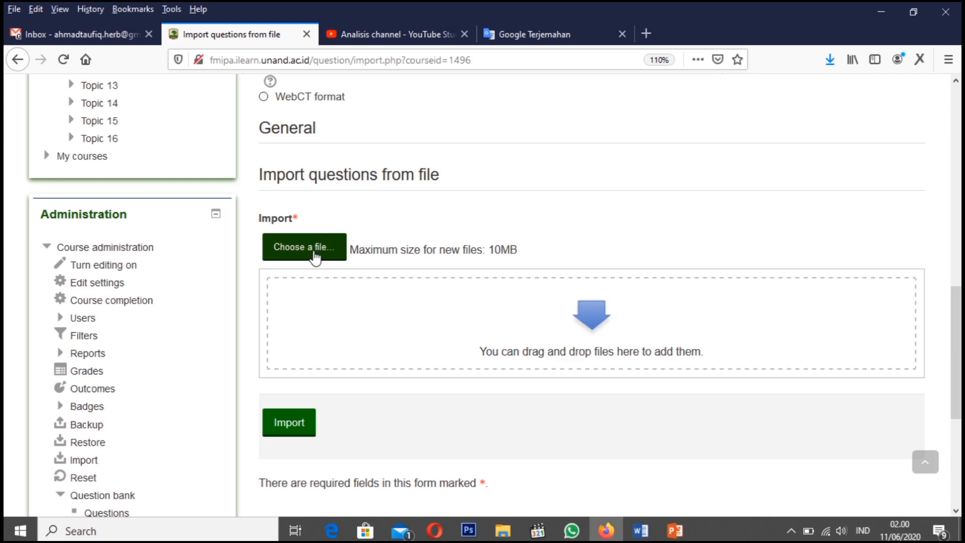
mouse_move(503, 530)
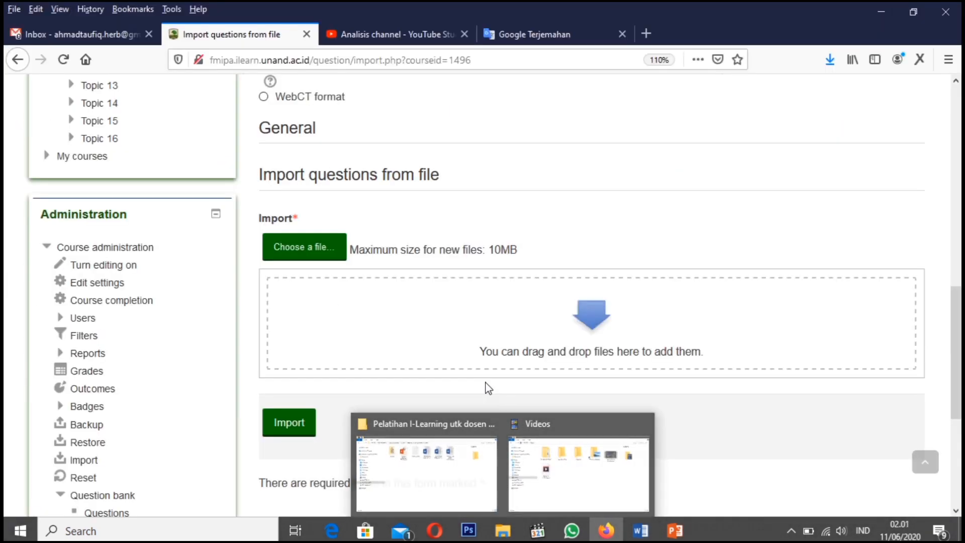
key("super+Left")
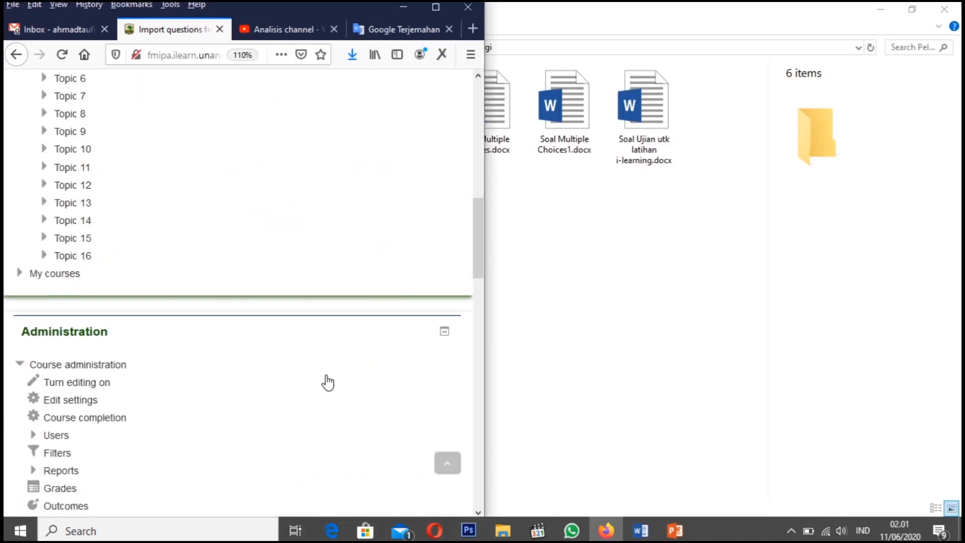
scroll(328, 381, "down", 10)
scroll(327, 381, "down", 3)
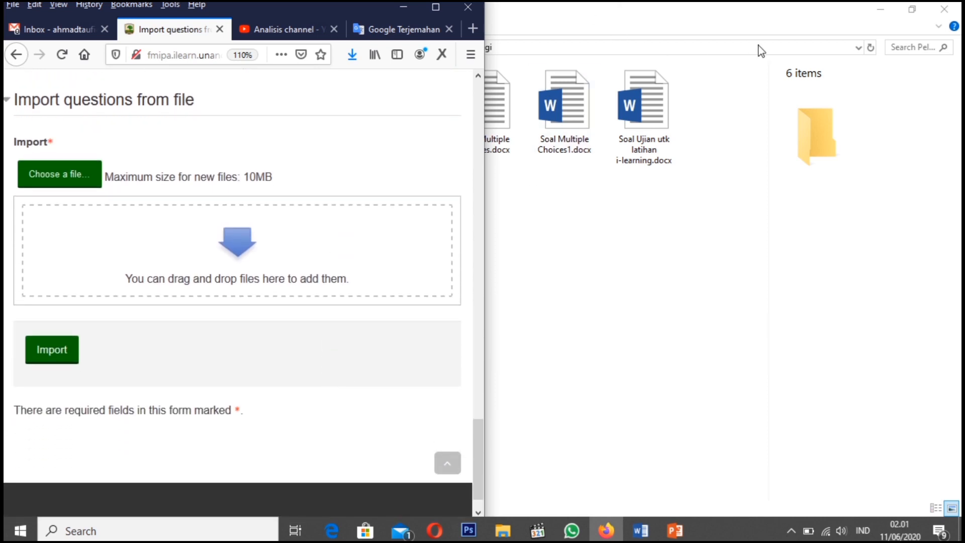
left_click(912, 9)
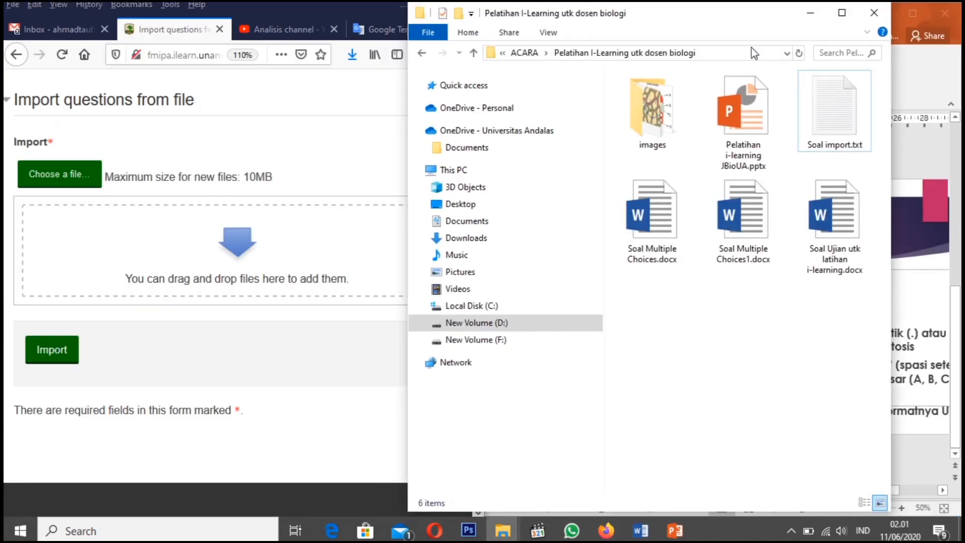
left_click_drag(686, 21, 758, 20)
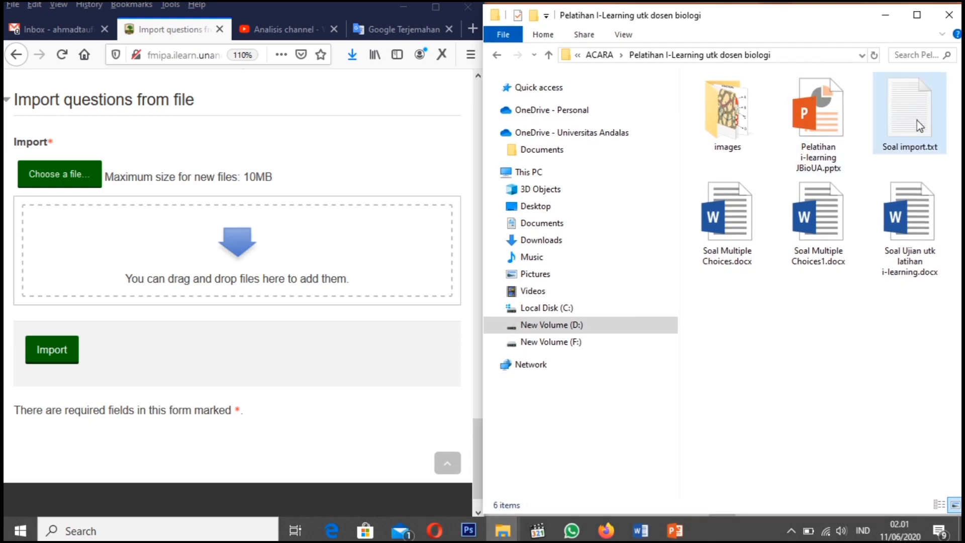
Add Soal import.txt from the folder to the import form, maximize Firefox and import the questions
left_click(899, 115)
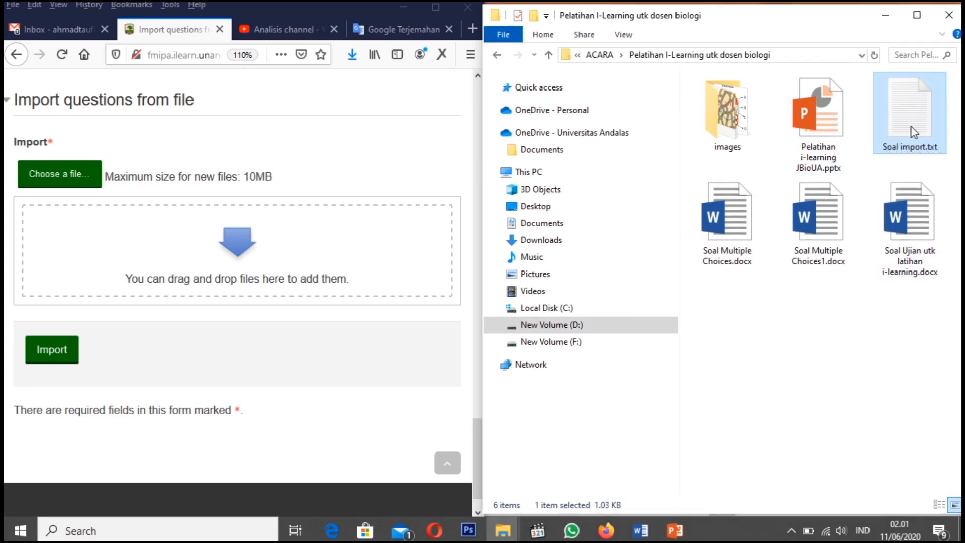
left_click_drag(904, 117, 231, 271)
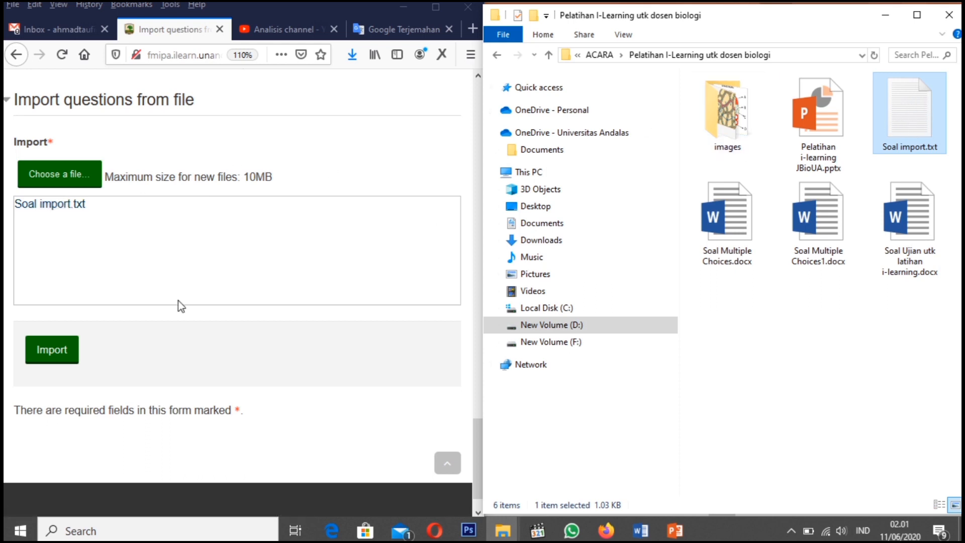
left_click(436, 9)
scroll(326, 173, "down", 3)
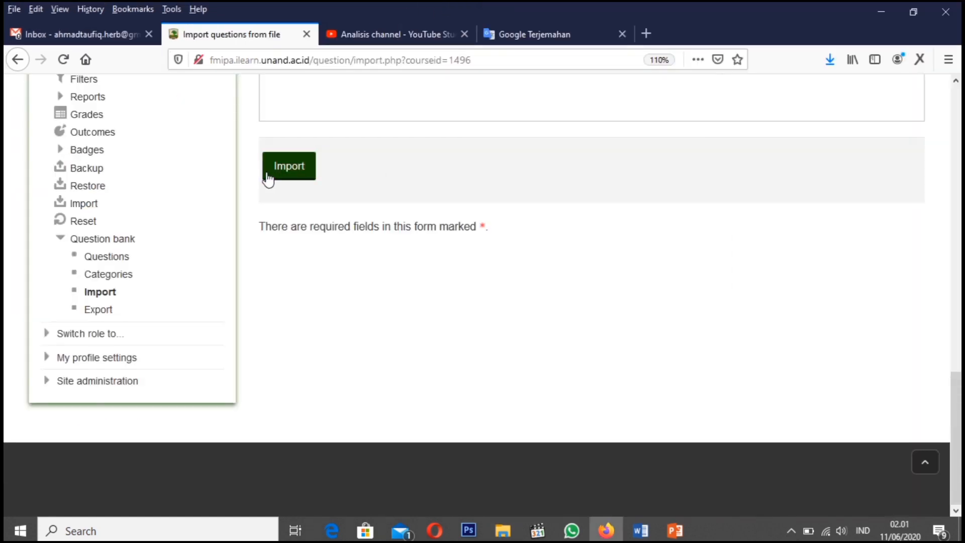
scroll(441, 261, "up", 5)
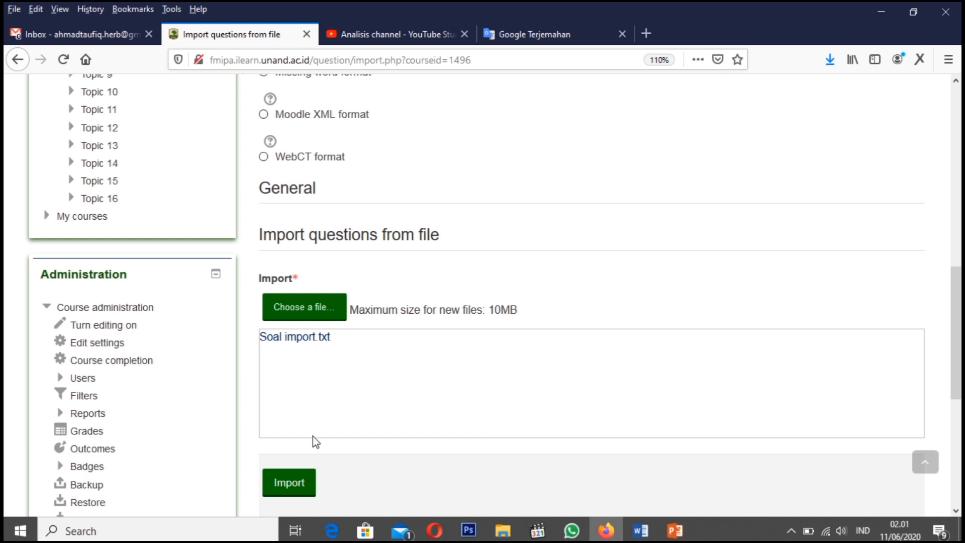
scroll(355, 410, "down", 2)
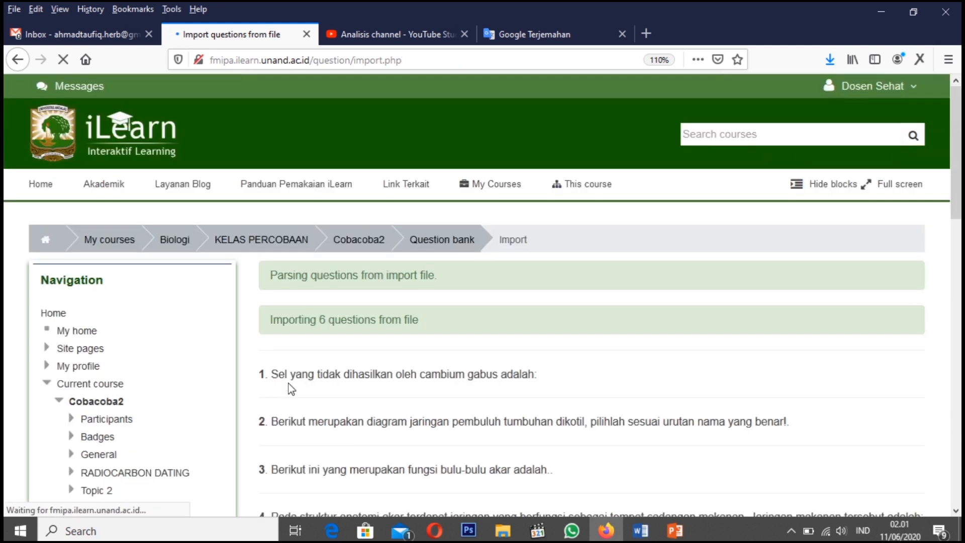
Review the list of imported questions and continue to the question bank
scroll(394, 381, "down", 5)
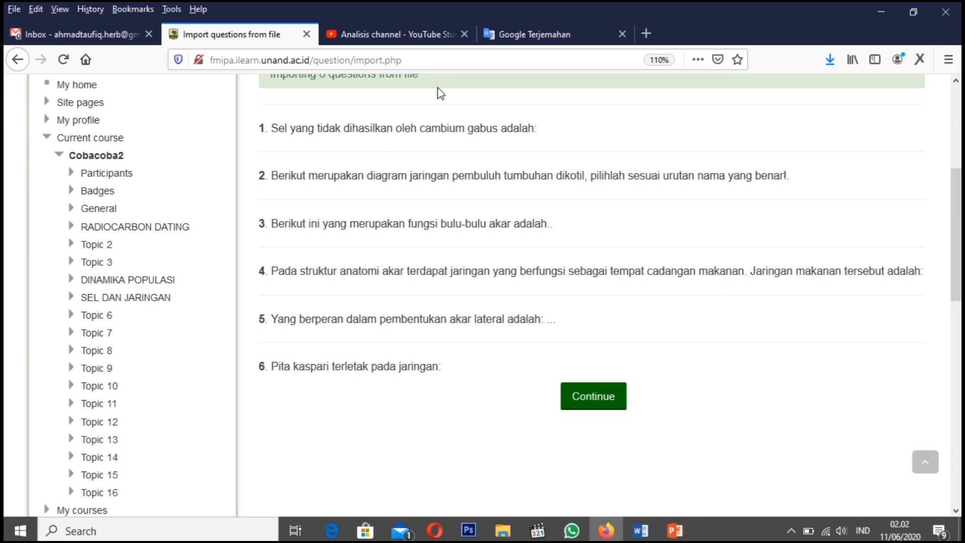
scroll(440, 94, "up", 5)
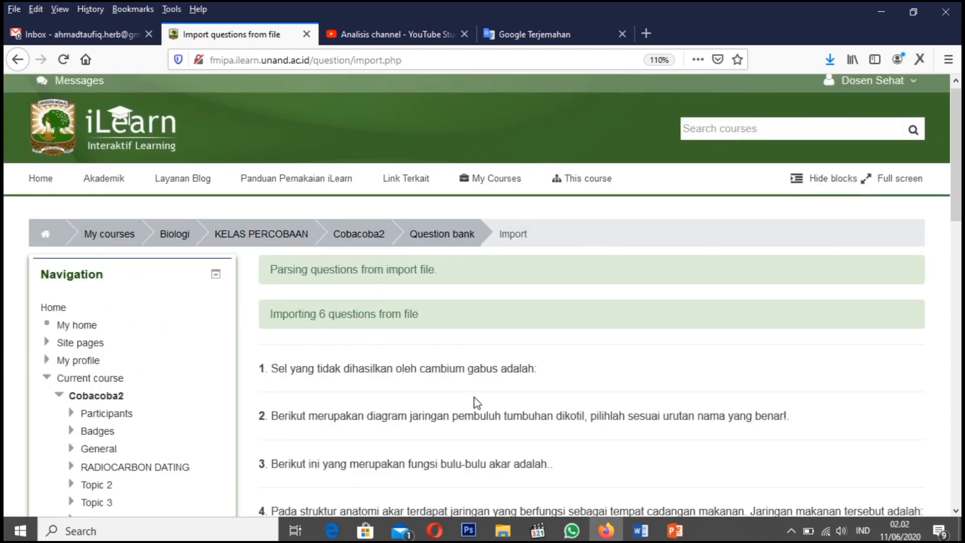
scroll(474, 396, "down", 6)
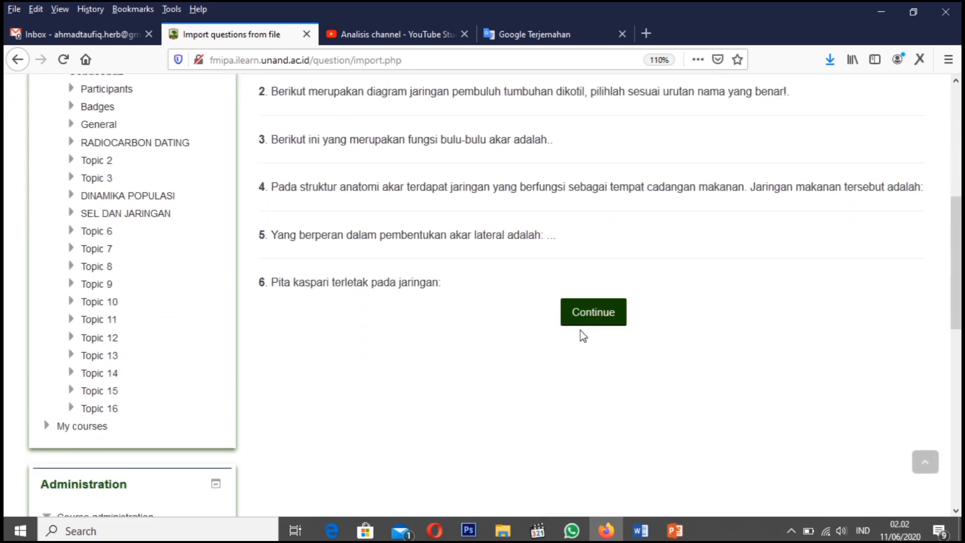
left_click(594, 313)
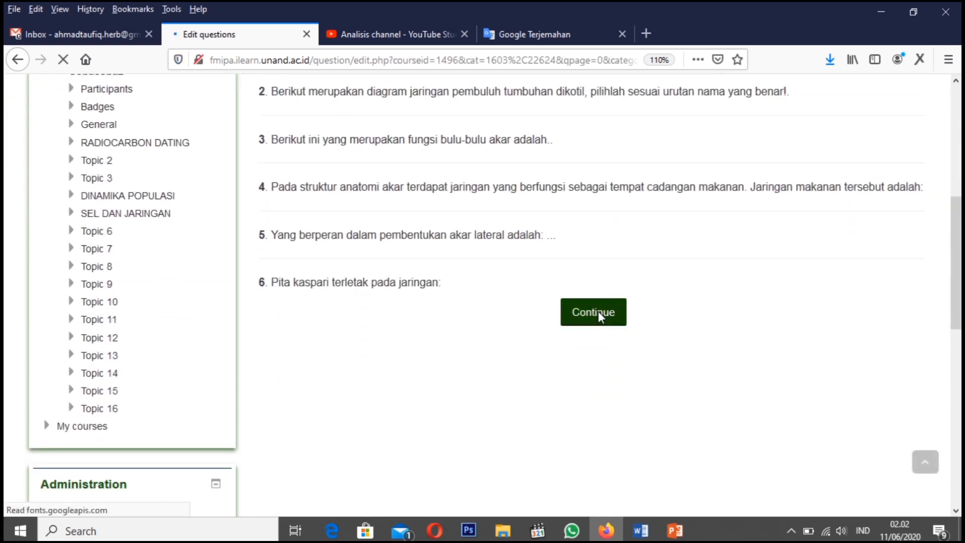
Check the imported questions in the question bank and preview "Berikut ini yang merupakan fungsi bulu-bulu akar adalah.."
scroll(589, 320, "down", 5)
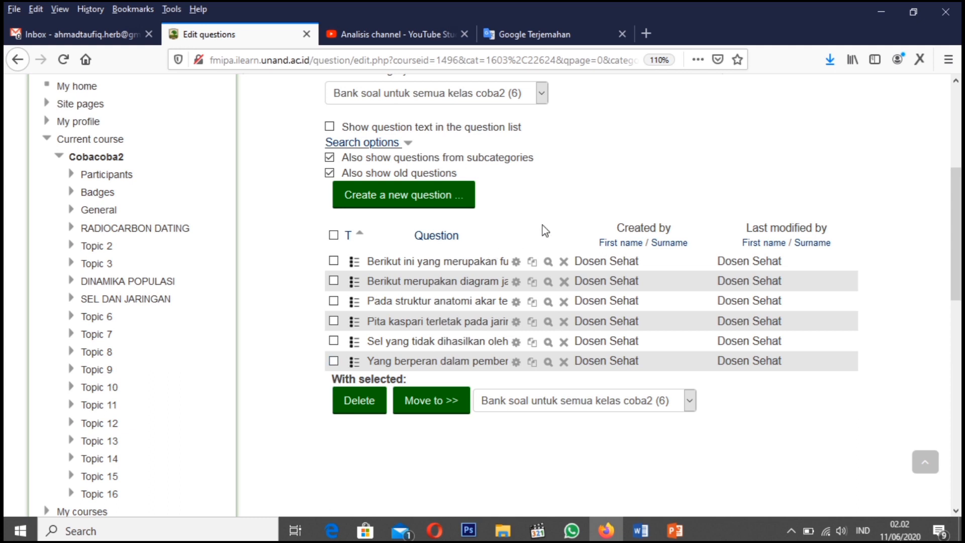
scroll(545, 231, "up", 2)
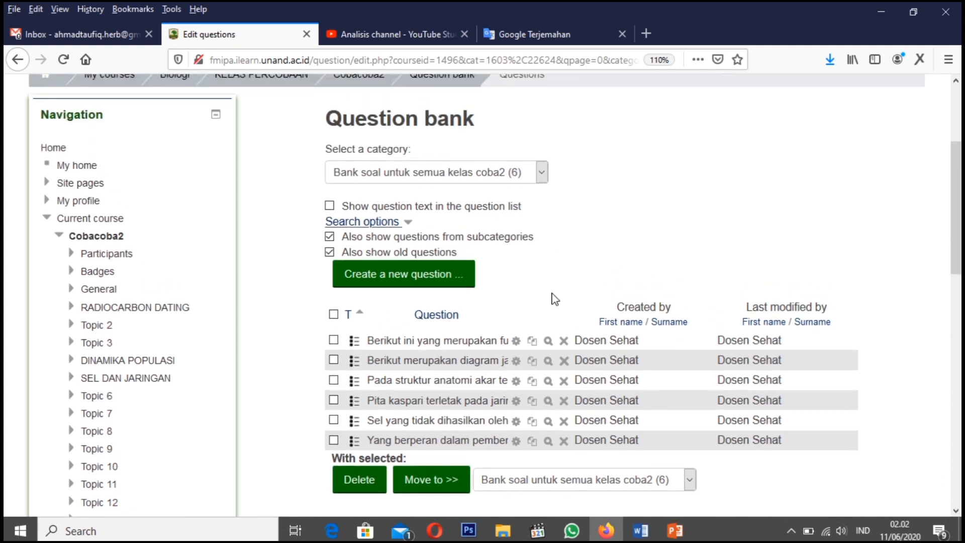
scroll(552, 299, "down", 2)
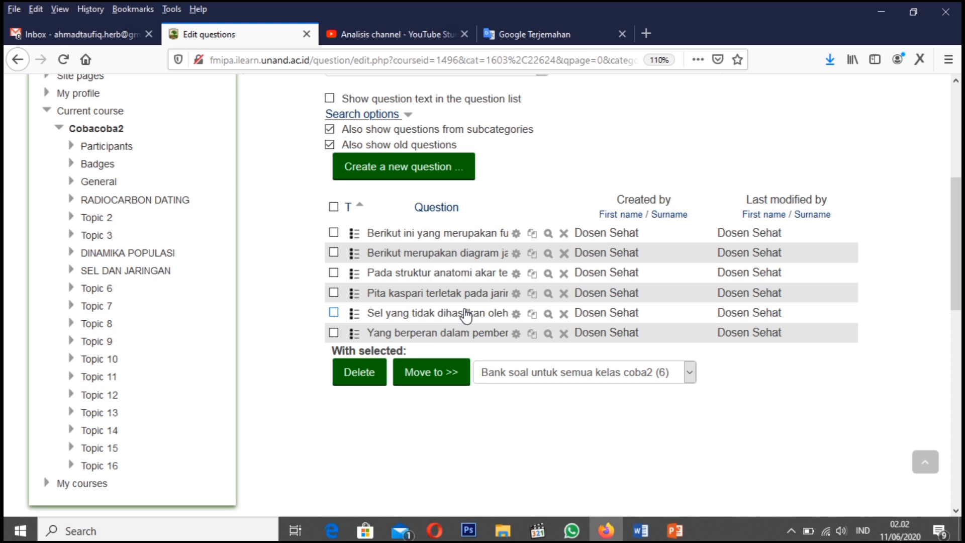
left_click(548, 235)
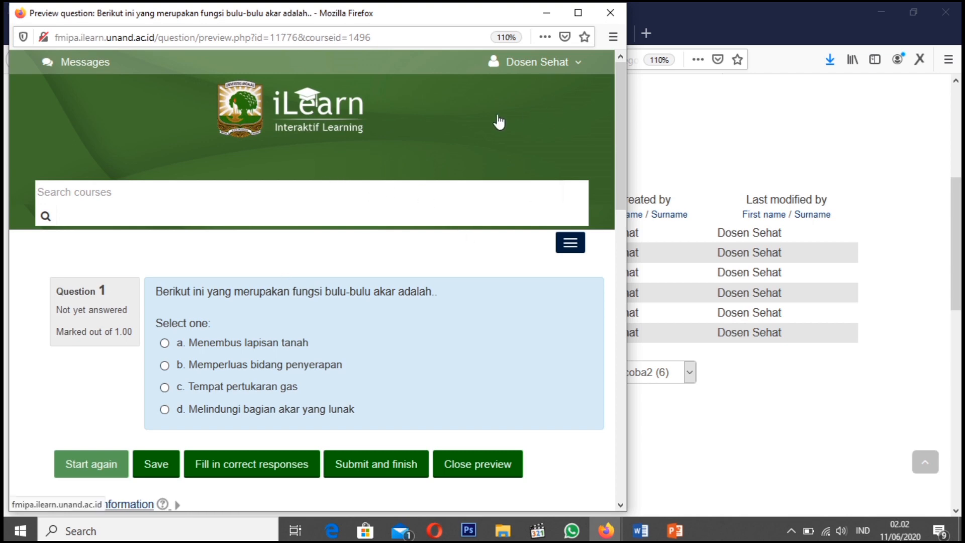
Place the question preview and File Explorer side by side, and open Soal Multiple Choices1.docx in Word
key("super+Left")
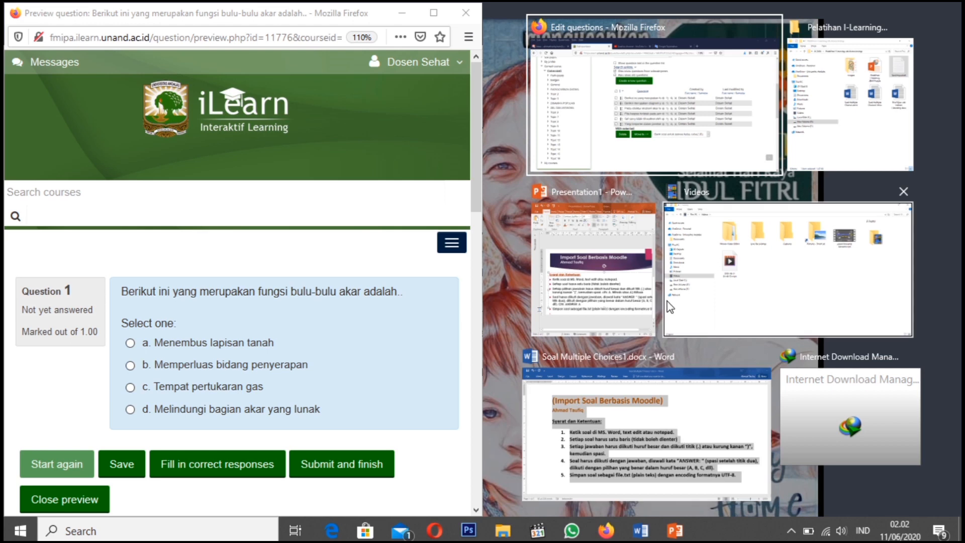
left_click(837, 150)
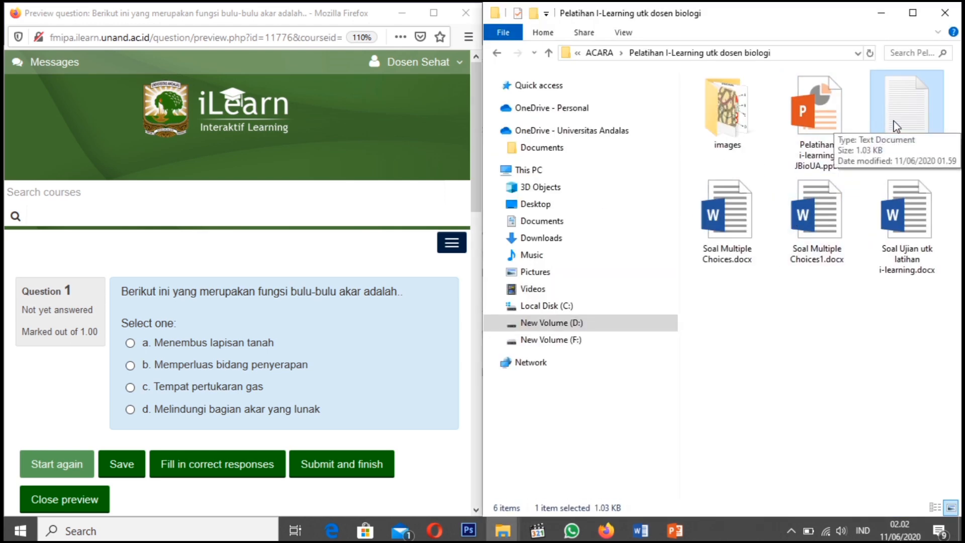
left_click(816, 231)
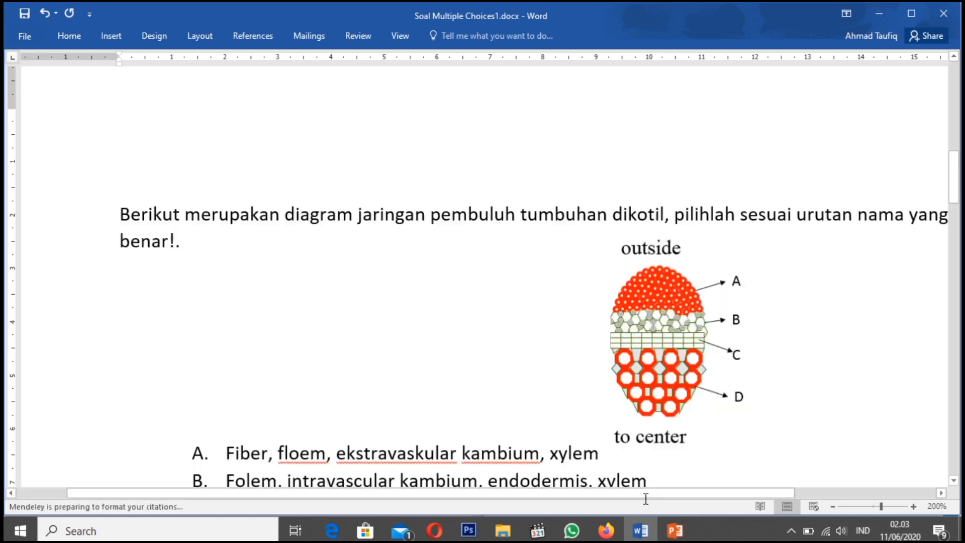
Zoom Soal Multiple Choices1.docx out to 90% and dock the Word window in the upper quarter beside the question preview
scroll(627, 371, "up", 8)
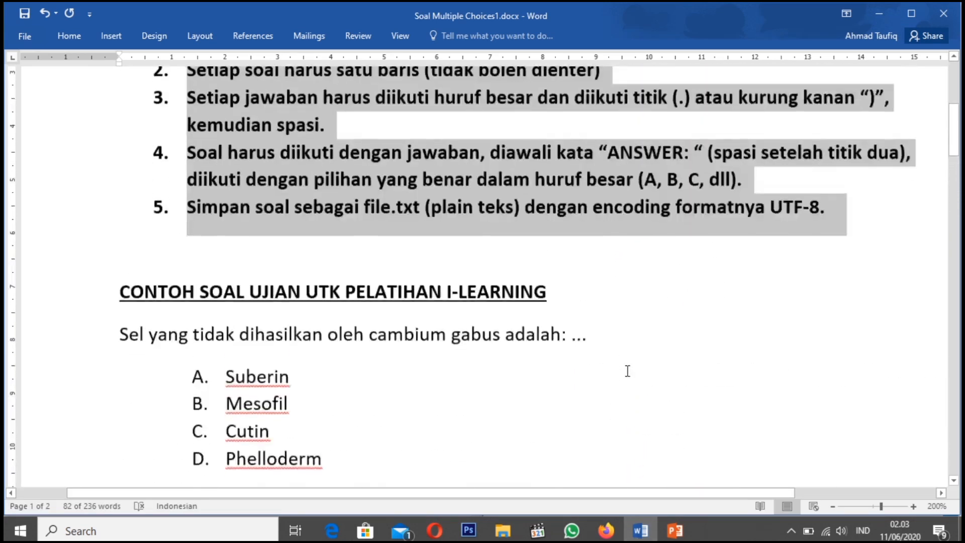
scroll(627, 371, "down", 7)
scroll(626, 371, "down", 4)
scroll(626, 371, "down", 6)
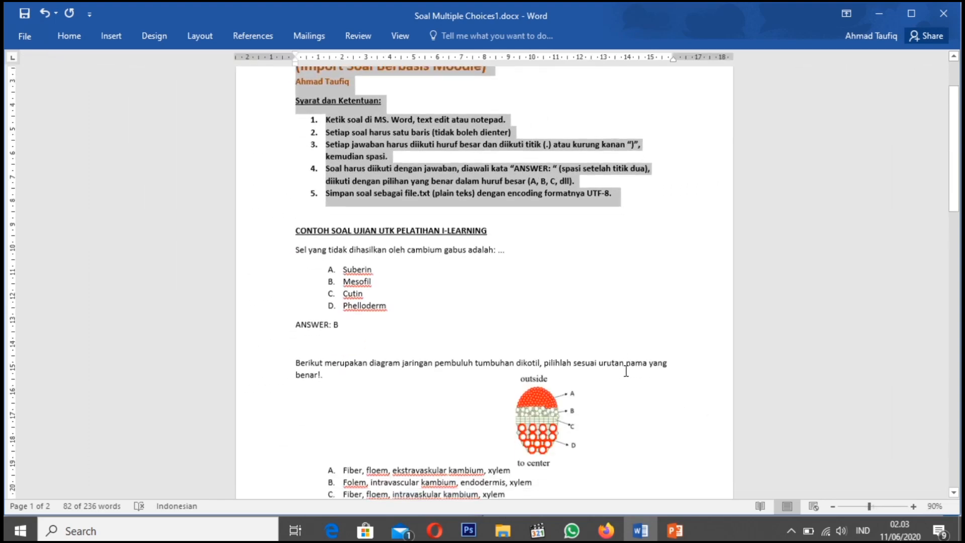
scroll(626, 370, "up", 2)
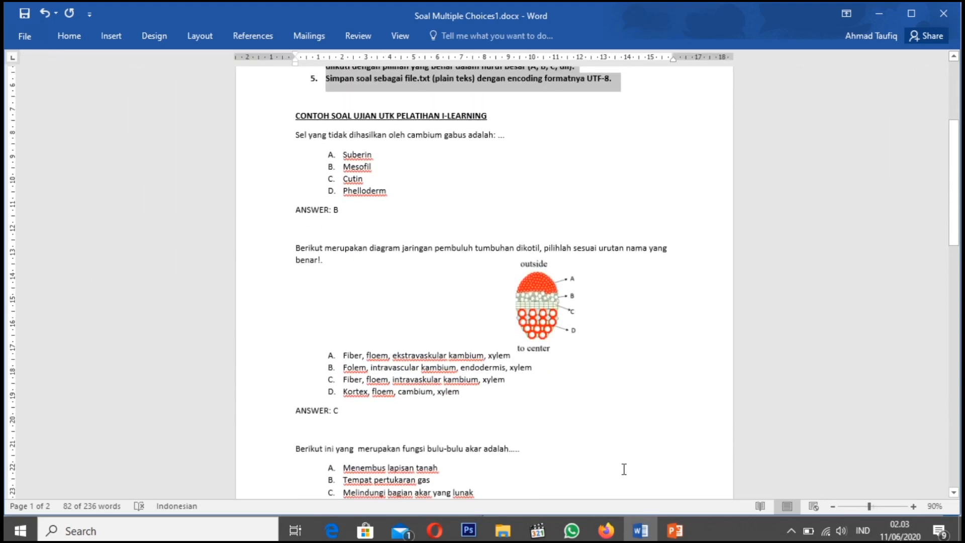
key("super+Right")
key("super+Up")
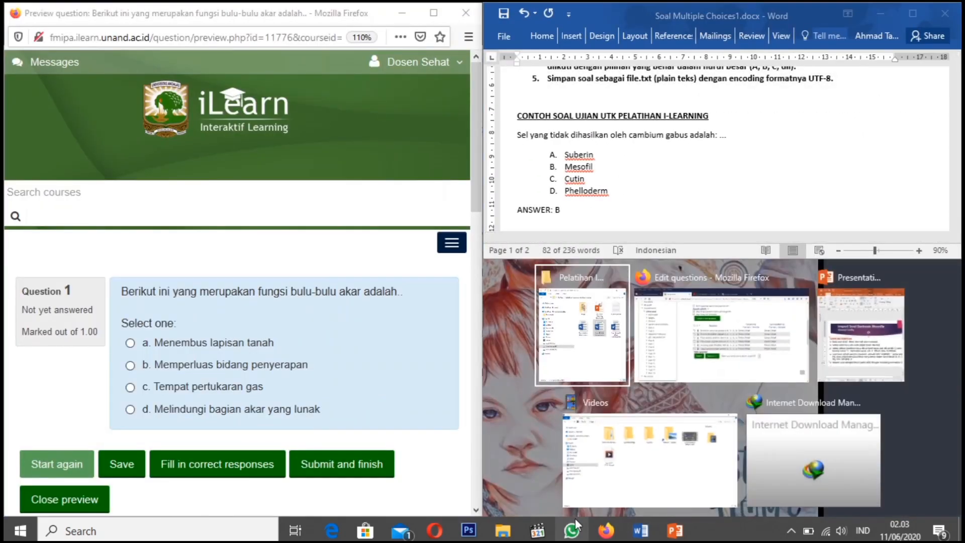
Extend the Word window to full height beside the preview, zoom to 110%, and show the "fungsi bulu-bulu akar" question
key("Return")
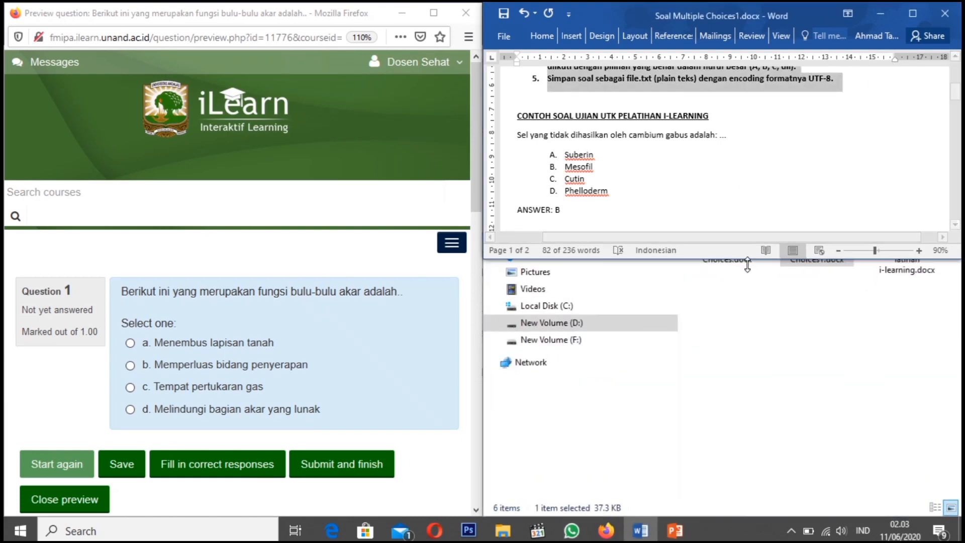
left_click_drag(746, 262, 715, 516)
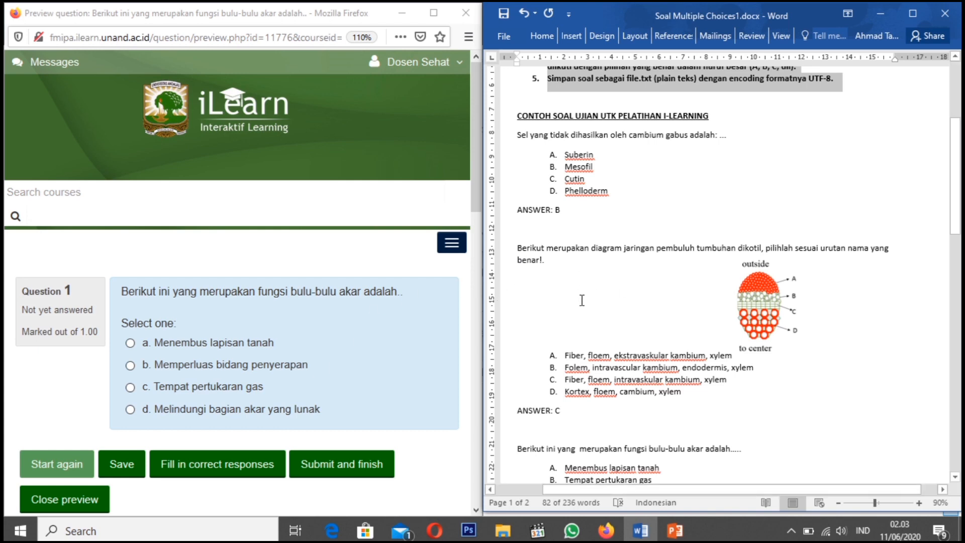
scroll(582, 300, "down", 7)
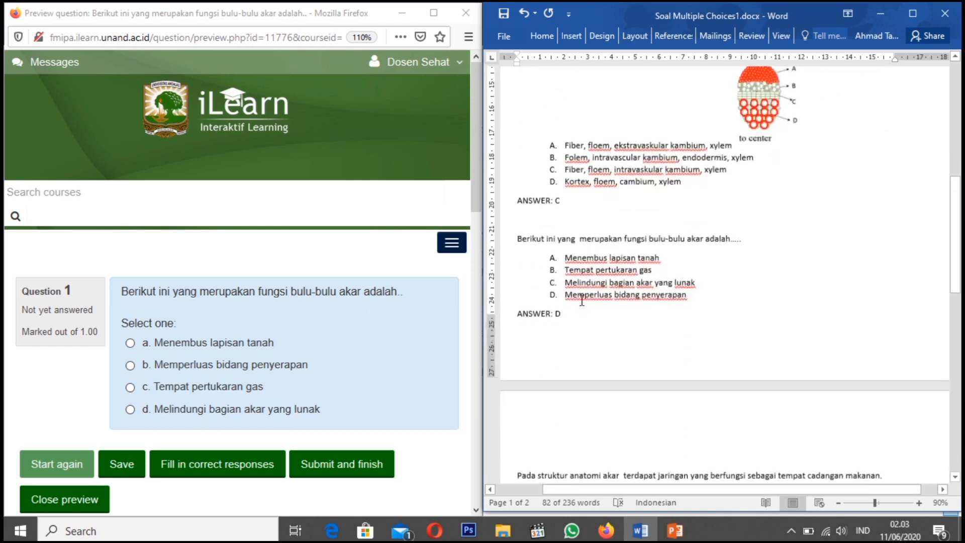
scroll(582, 300, "up", 2)
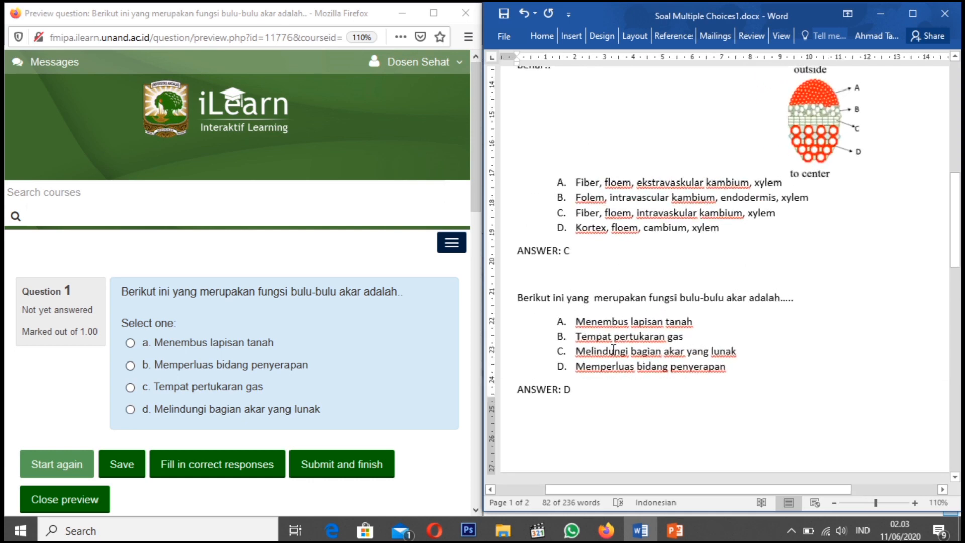
scroll(601, 337, "down", 1)
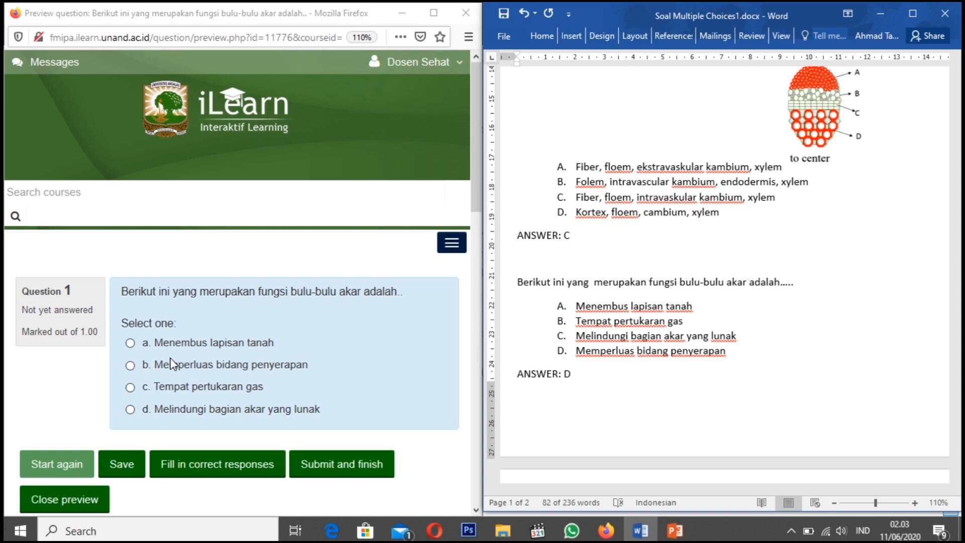
Compare the root-hair question's choices with the preview, highlighting the ANSWER: D line and choice D in Word
scroll(171, 363, "down", 1)
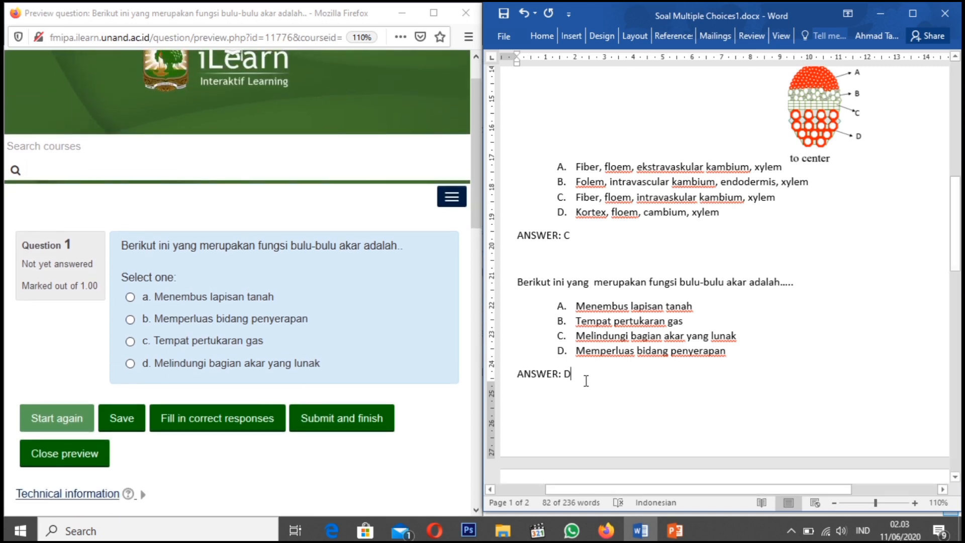
left_click_drag(577, 376, 518, 377)
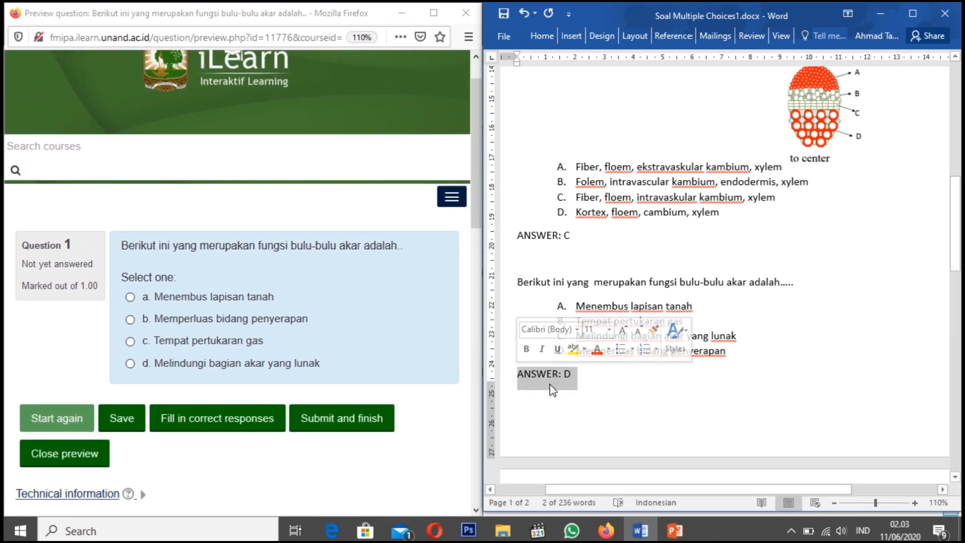
left_click(552, 387)
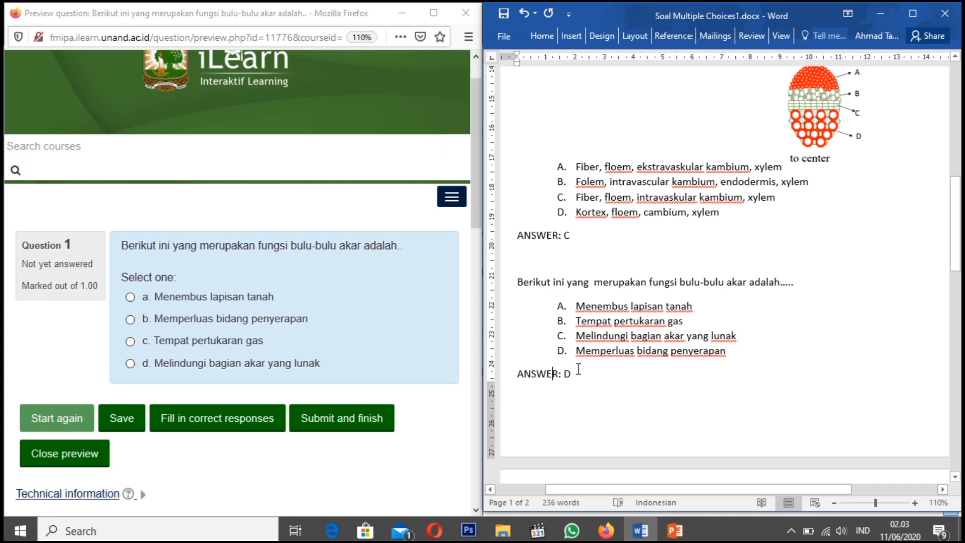
left_click_drag(579, 351, 726, 355)
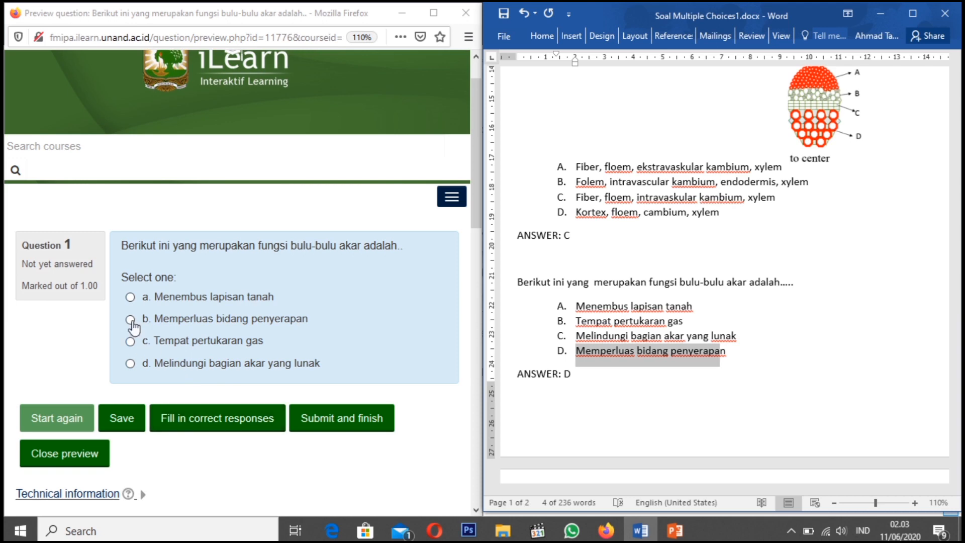
Answer the previewed question with "Memperluas bidang penyerapan", submit it, and check the result against the Word original
left_click(131, 320)
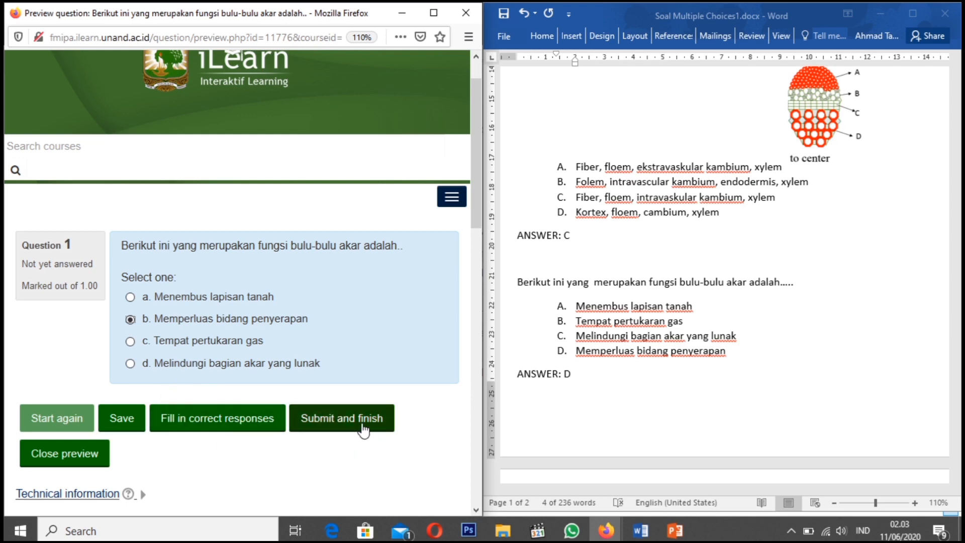
left_click(363, 427)
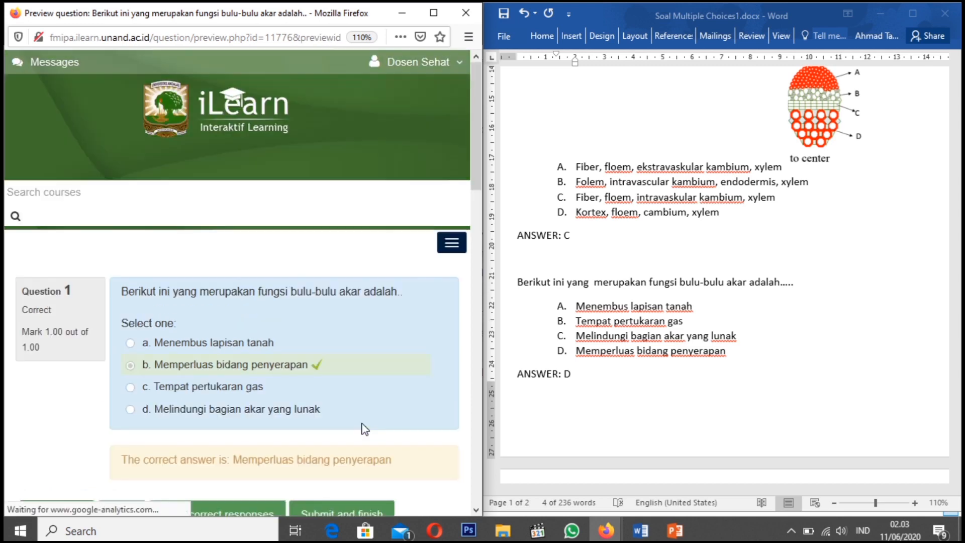
scroll(257, 407, "down", 3)
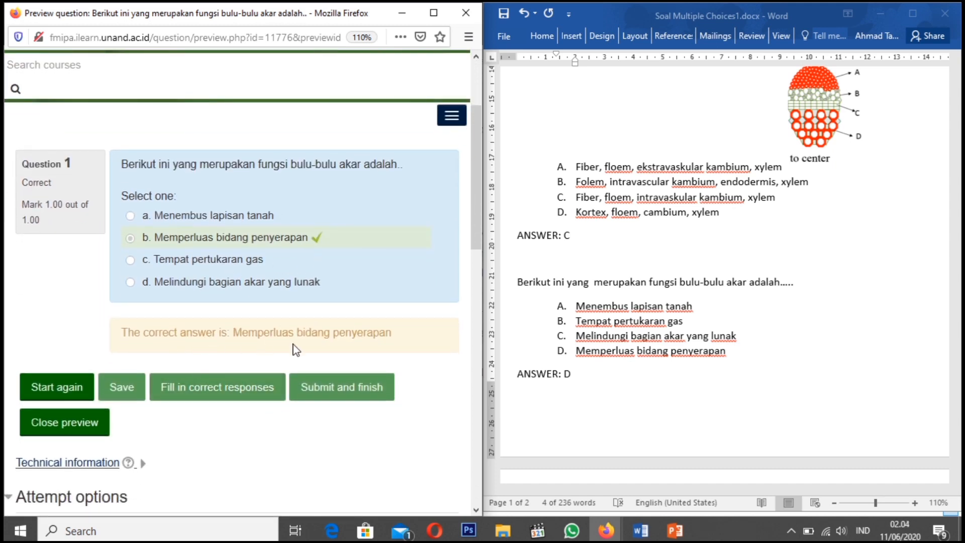
left_click(632, 334)
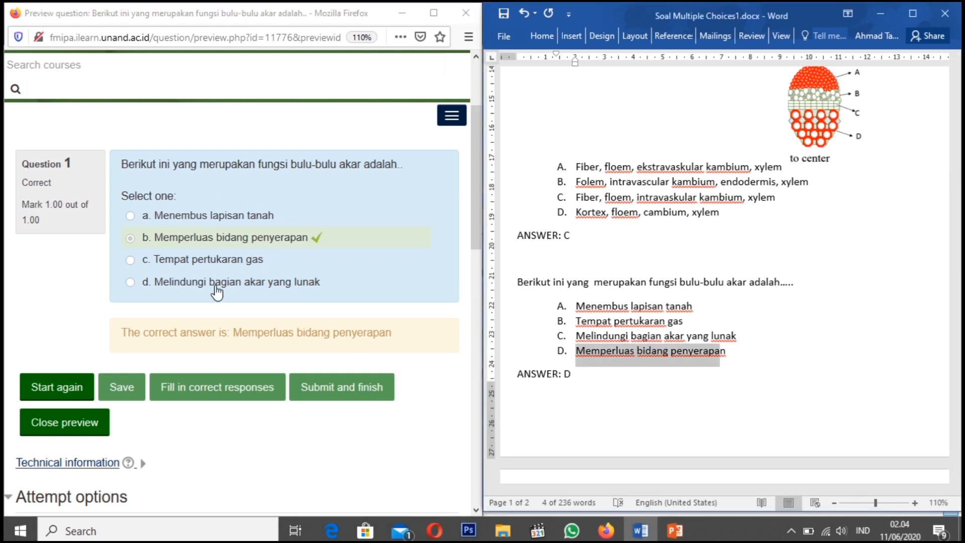
Restart the preview and submit "Melindungi bagian akar yang lunak" as the answer to test an incorrect response
left_click(71, 388)
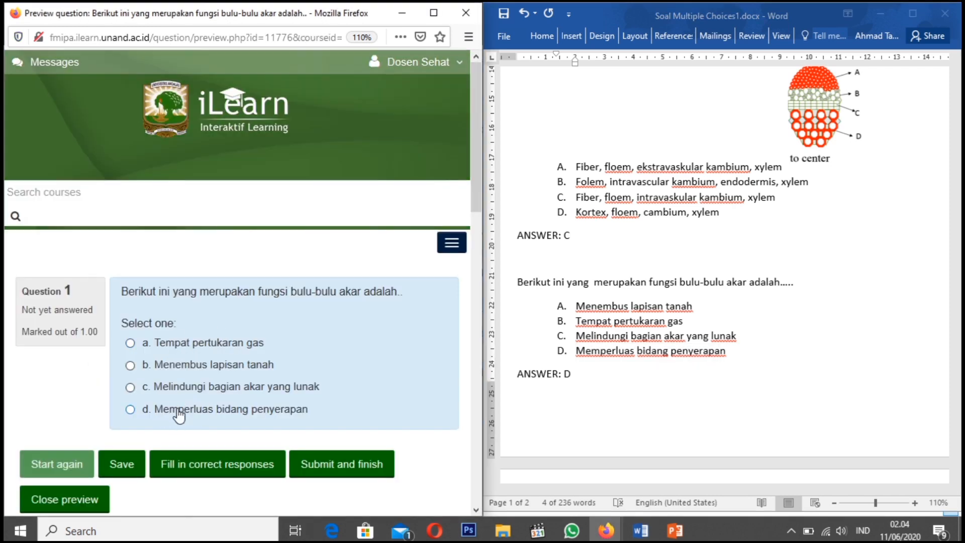
left_click(131, 388)
left_click(351, 465)
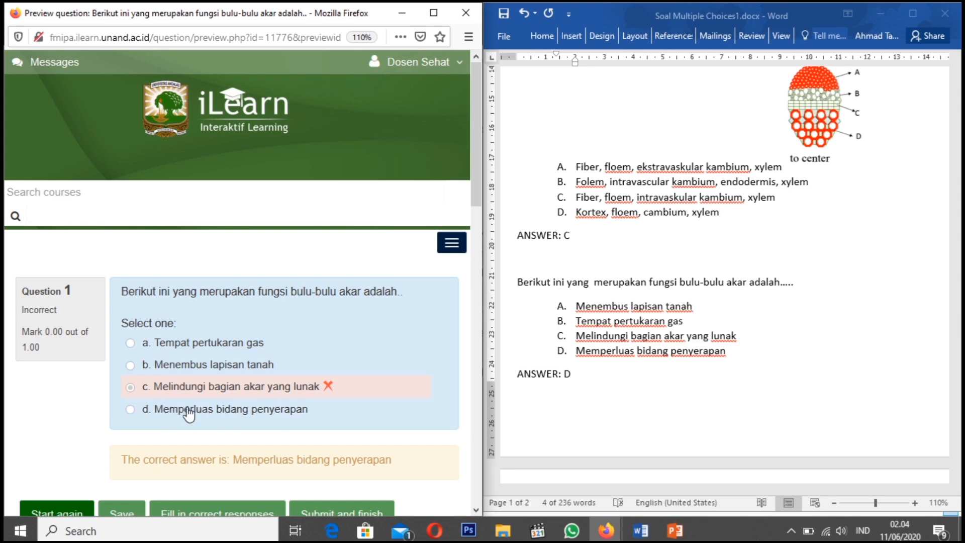
scroll(179, 422, "down", 3)
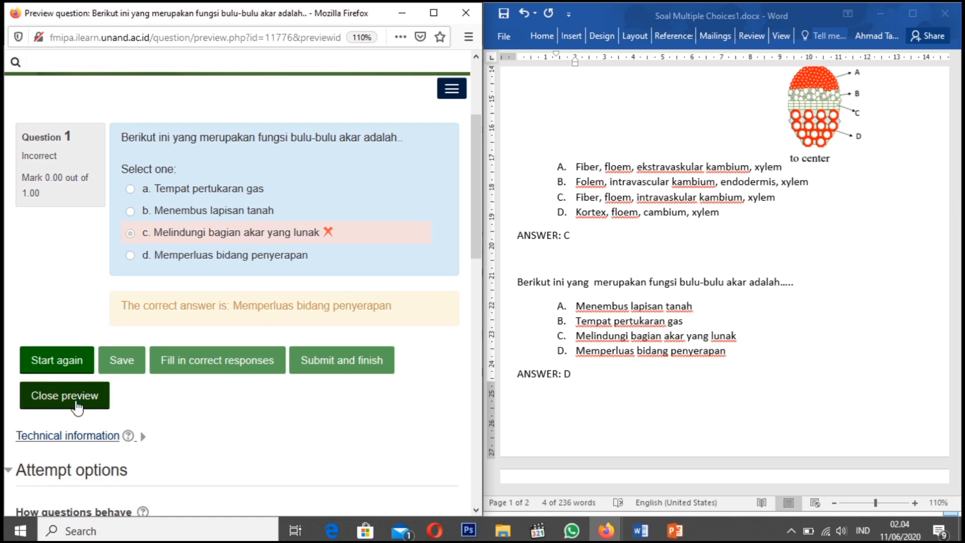
Review the preview's attempt and display options, then close the question preview
scroll(77, 407, "down", 5)
scroll(77, 406, "down", 8)
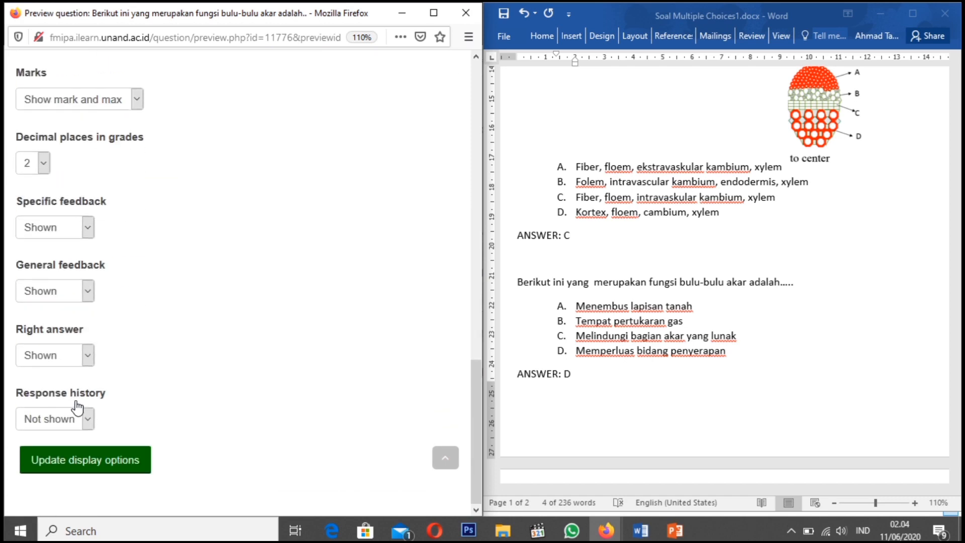
scroll(77, 407, "up", 4)
scroll(77, 407, "up", 2)
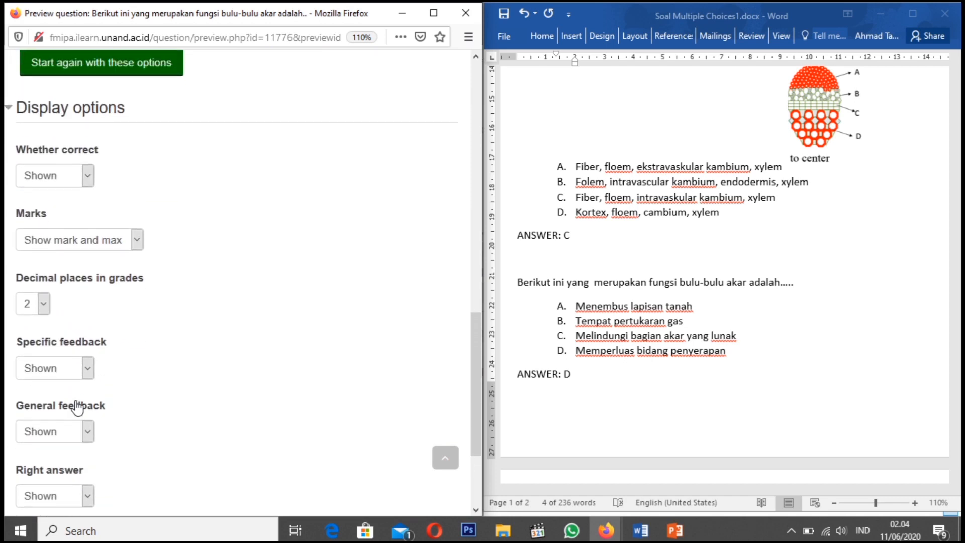
scroll(77, 406, "down", 6)
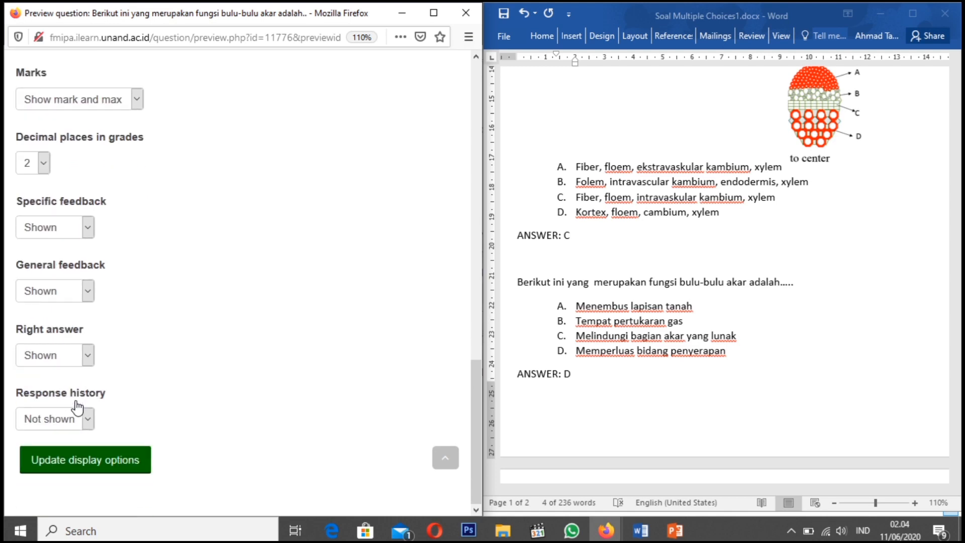
scroll(77, 407, "up", 15)
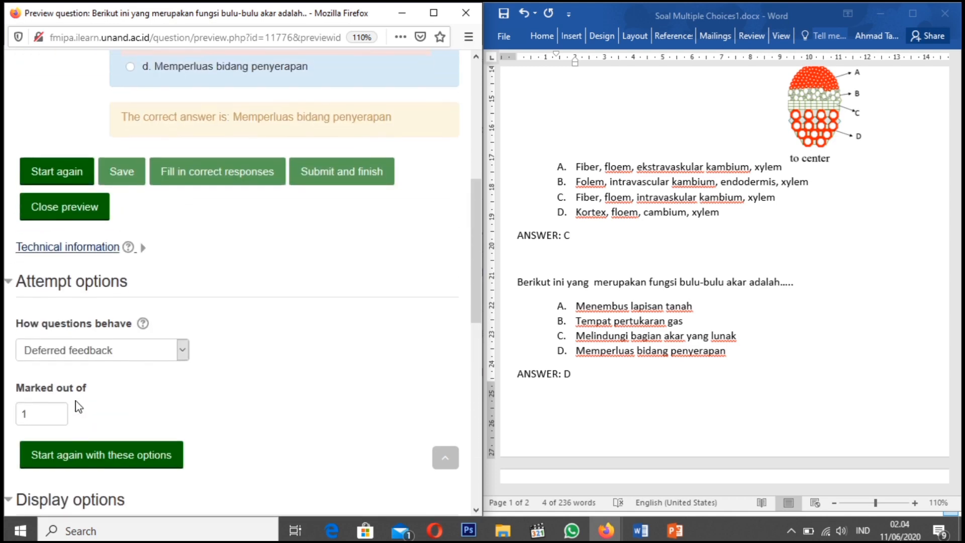
left_click(58, 207)
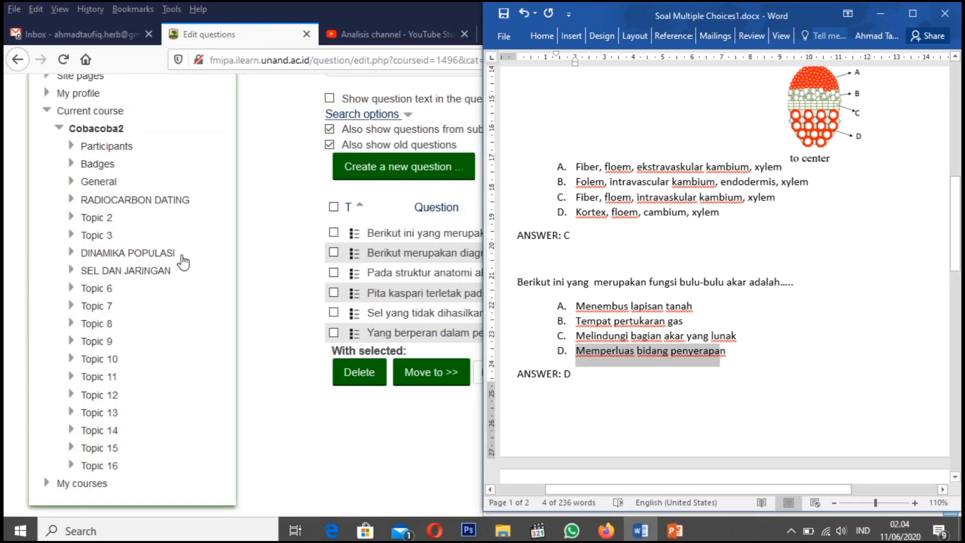
Preview the "Berikut merupakan diagram jaringan pembuluh tumbuhan dikotil" question and bring its Word original alongside
left_click(318, 148)
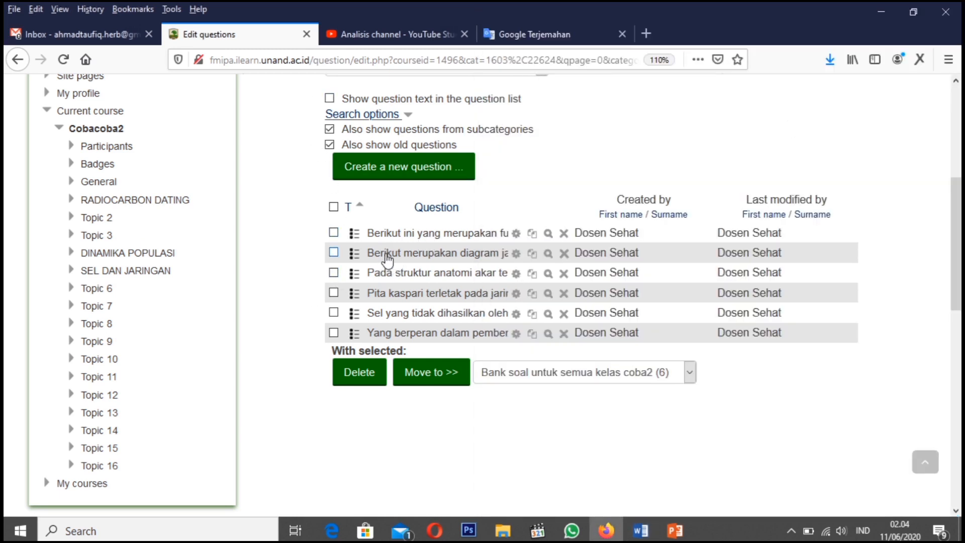
left_click(548, 253)
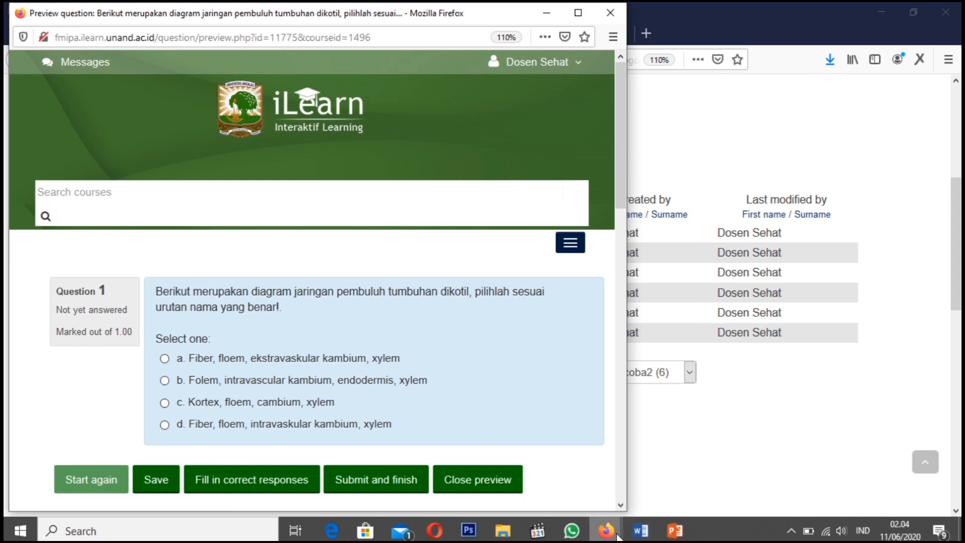
left_click(641, 531)
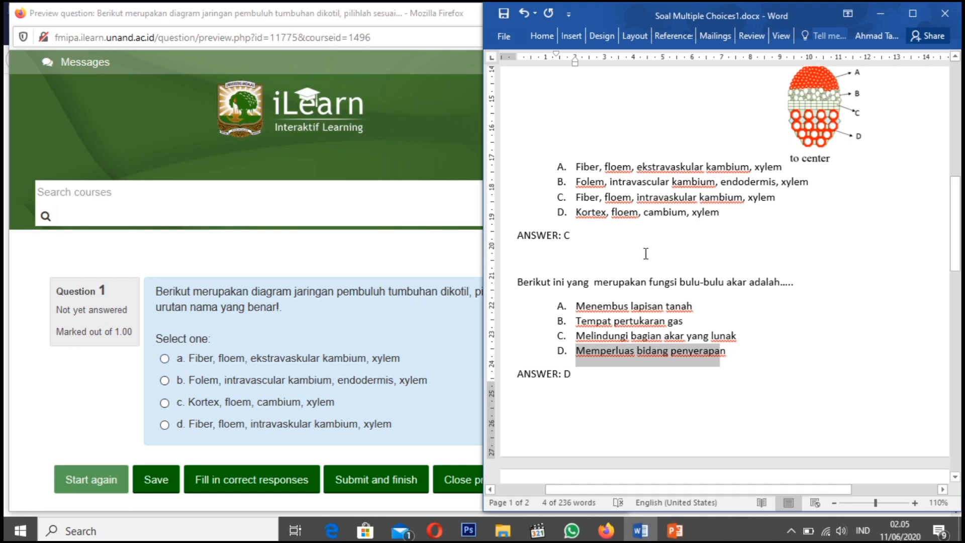
Compare the vascular tissue diagram question and its image in Word with the preview, then close the preview
scroll(688, 143, "up", 3)
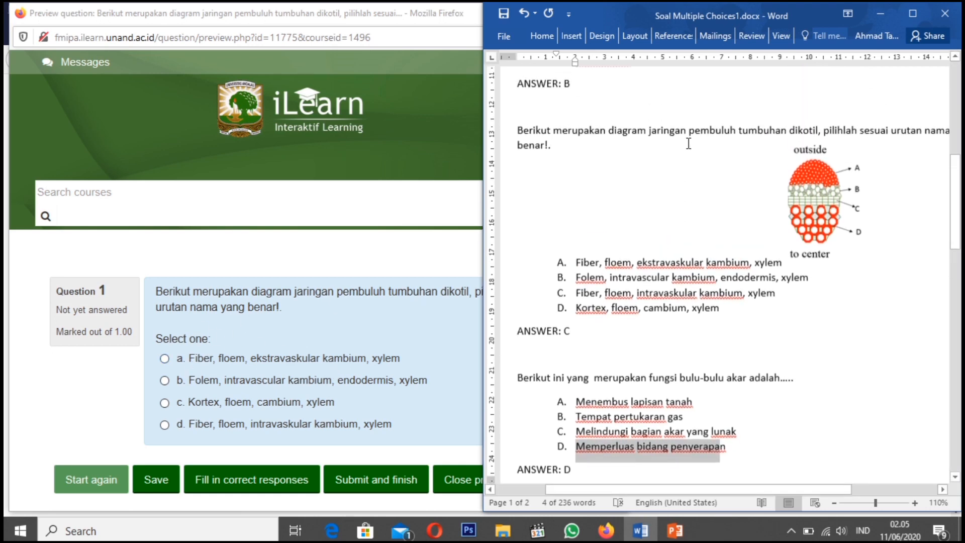
left_click_drag(520, 126, 680, 157)
left_click(653, 161)
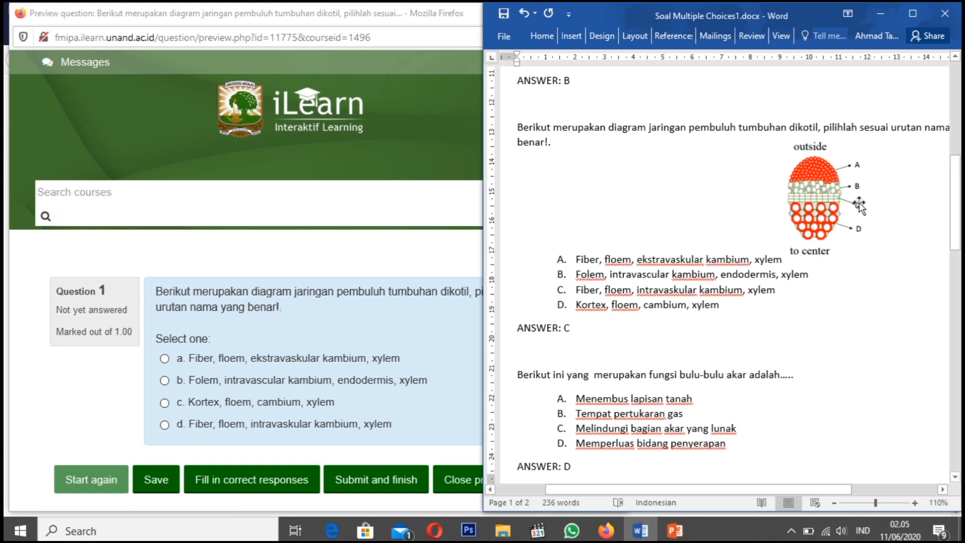
left_click(324, 321)
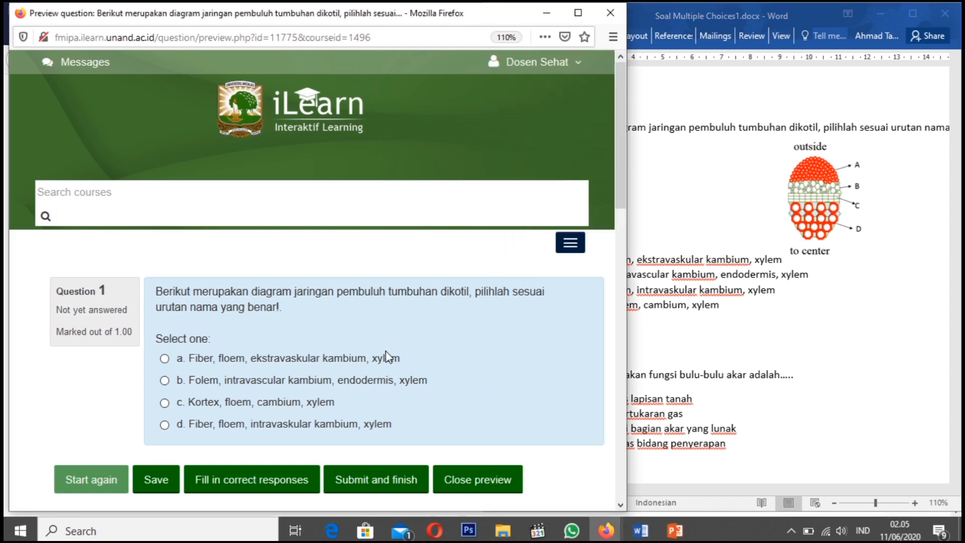
left_click(465, 492)
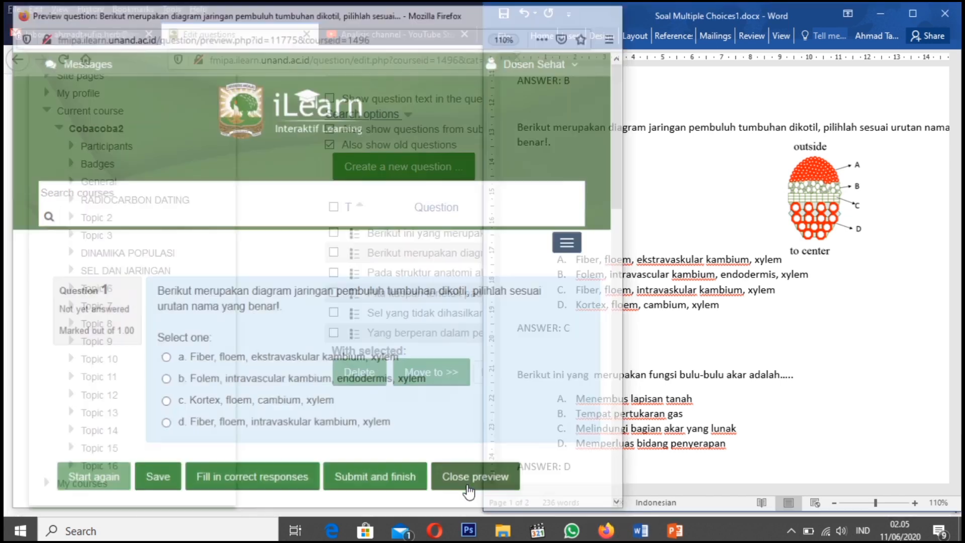
Open the "Berikut merupakan diagram jaringan pembuluh tumbuhan dikotil" question for editing and check its question text
left_click(287, 310)
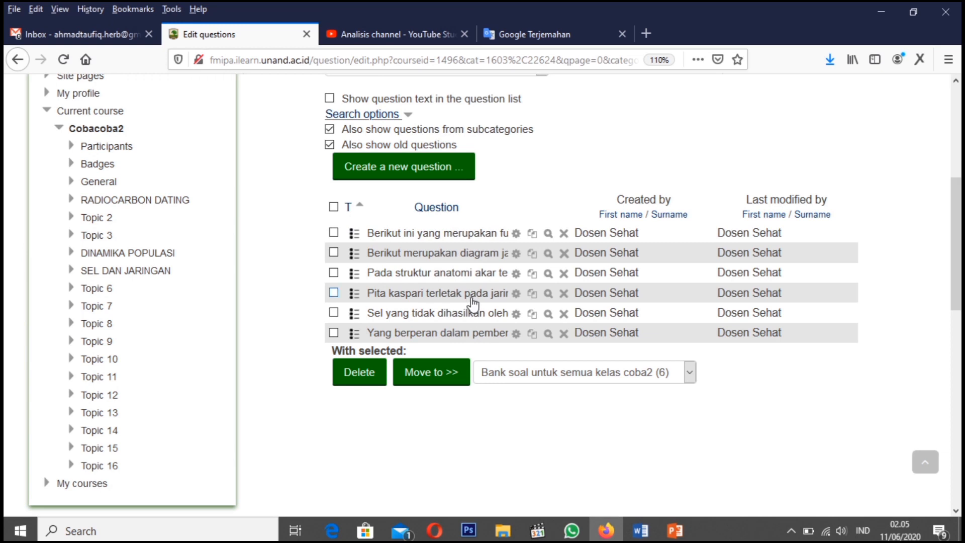
left_click(516, 254)
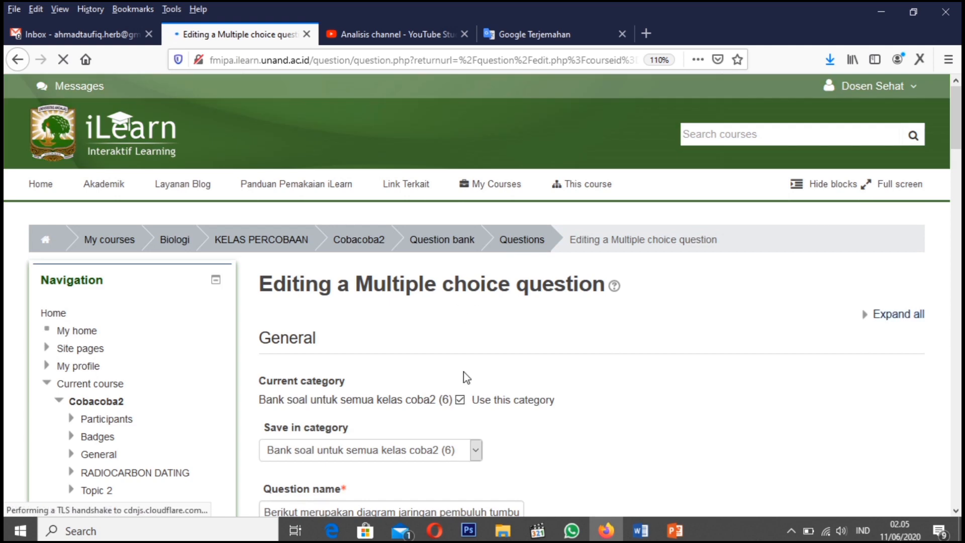
scroll(520, 422, "down", 5)
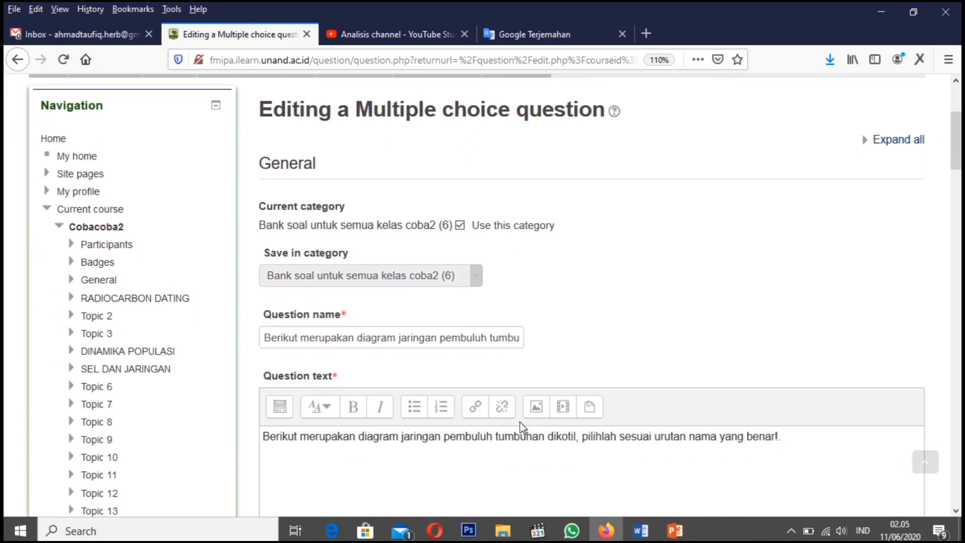
scroll(521, 422, "down", 3)
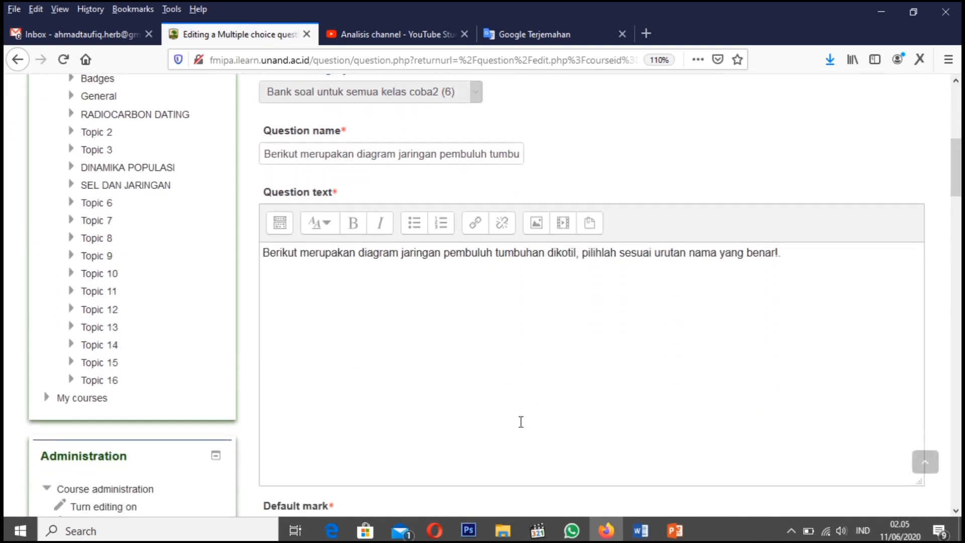
scroll(520, 422, "up", 3)
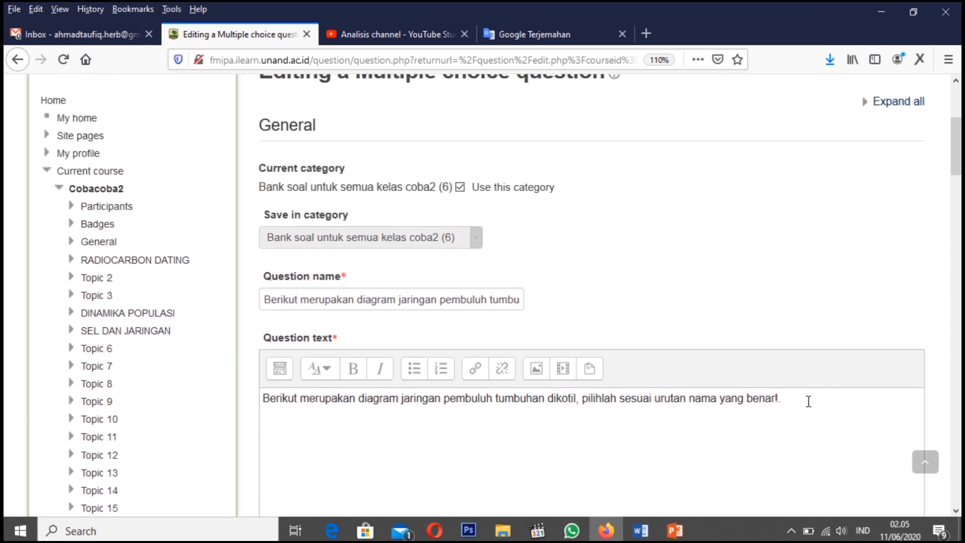
left_click_drag(808, 401, 250, 366)
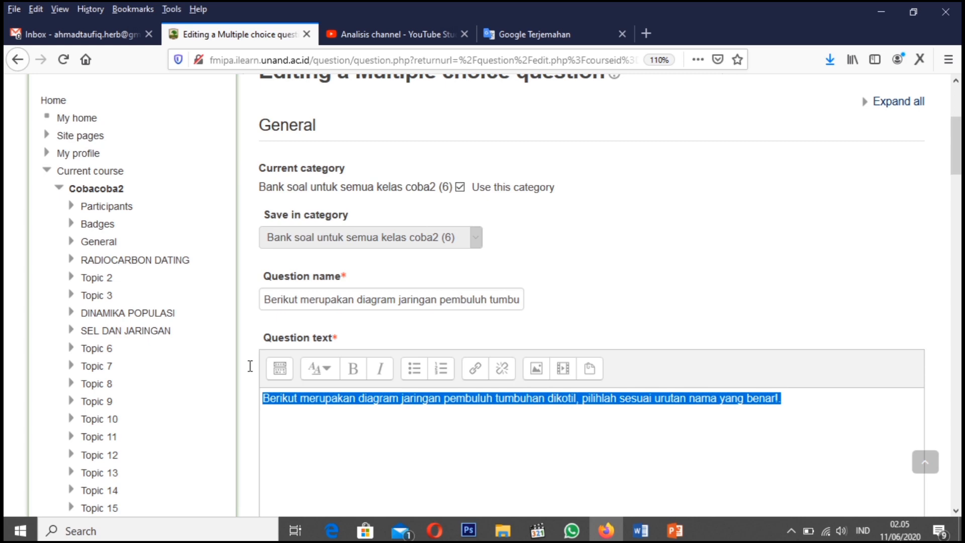
Review the question's mark, feedback and shuffle settings, and check the text and grade of all four answer choices
scroll(312, 415, "down", 5)
left_click(311, 415)
scroll(311, 415, "down", 3)
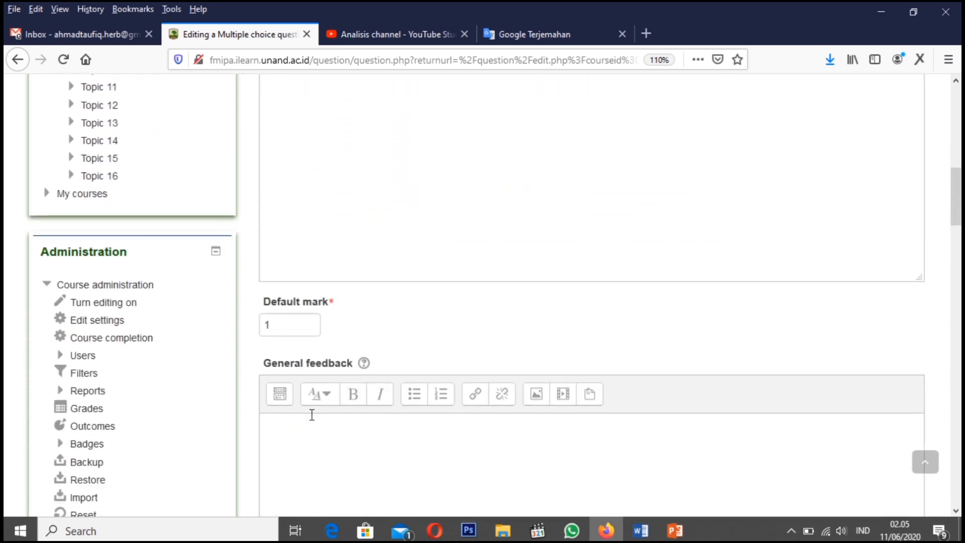
scroll(311, 414, "down", 1)
scroll(288, 368, "down", 5)
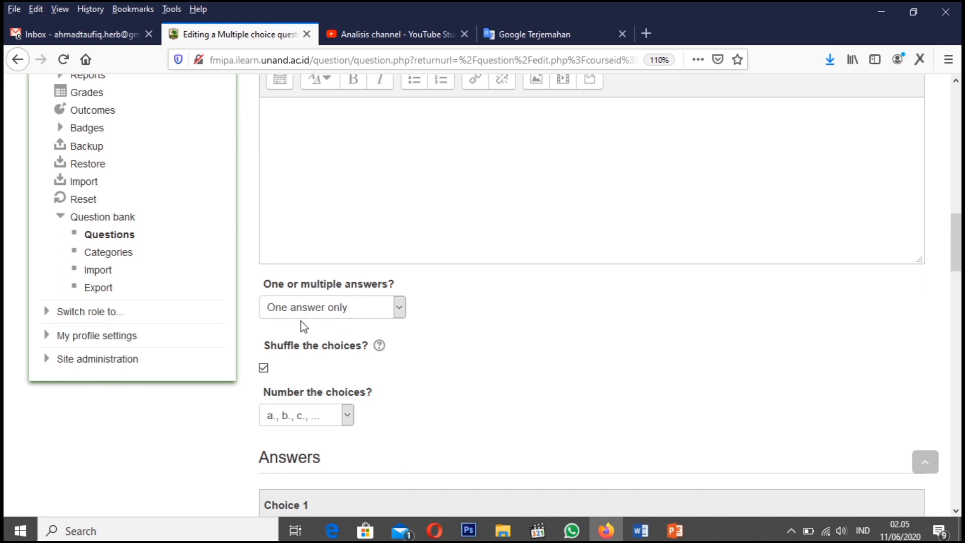
scroll(302, 324, "down", 3)
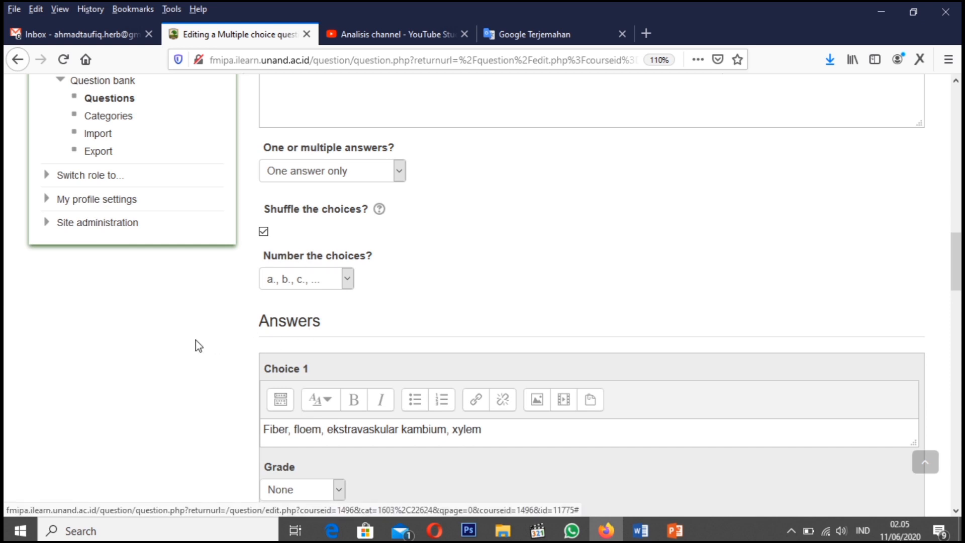
scroll(195, 339, "down", 3)
scroll(196, 342, "down", 3)
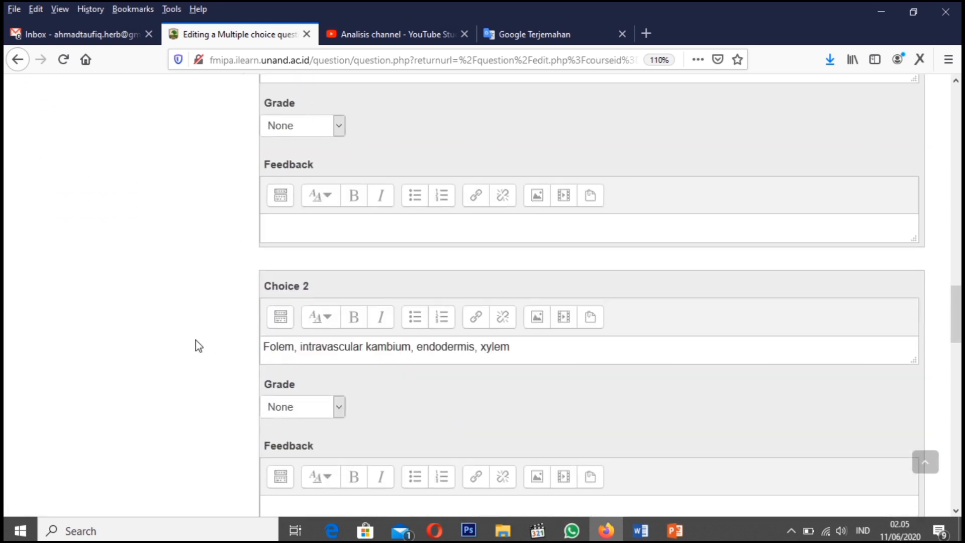
scroll(195, 339, "down", 4)
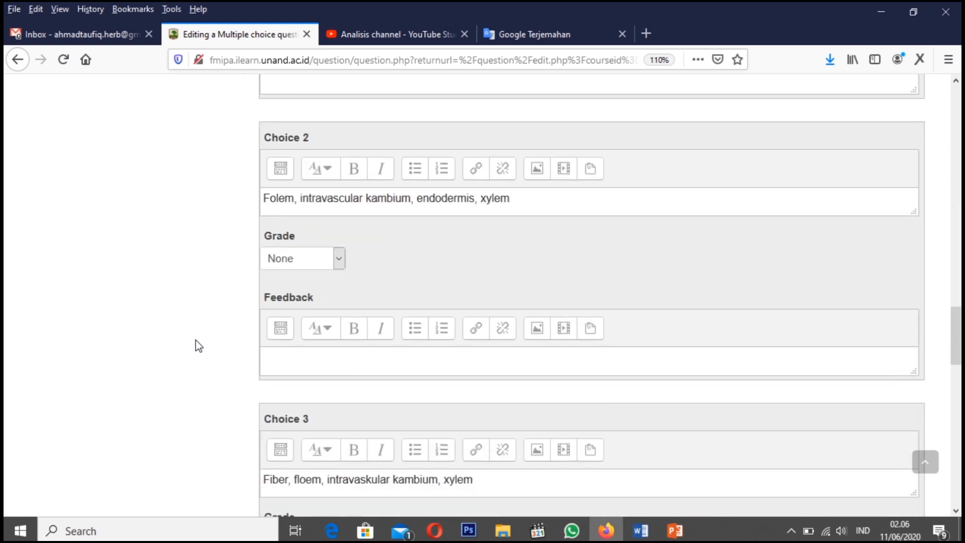
scroll(195, 340, "down", 2)
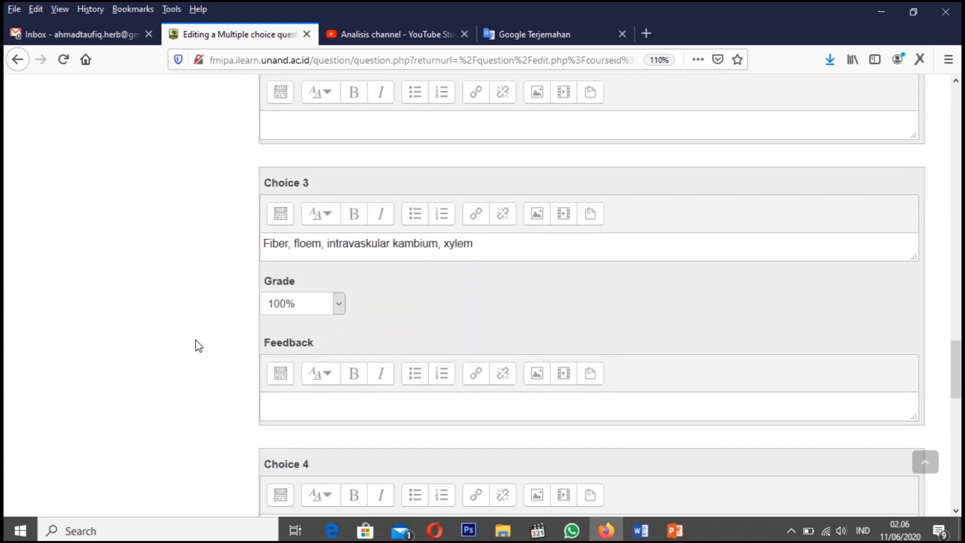
scroll(195, 340, "down", 2)
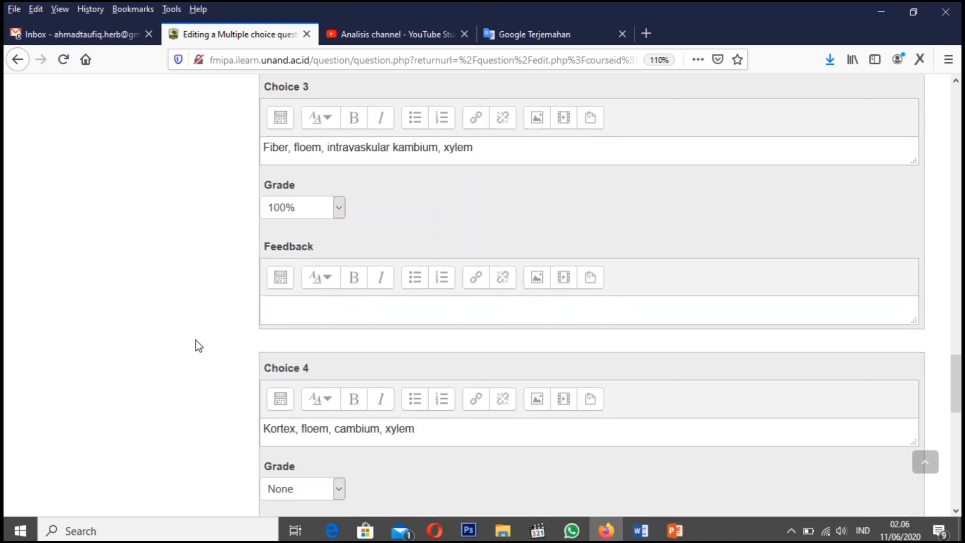
scroll(195, 339, "down", 1)
scroll(194, 342, "up", 3)
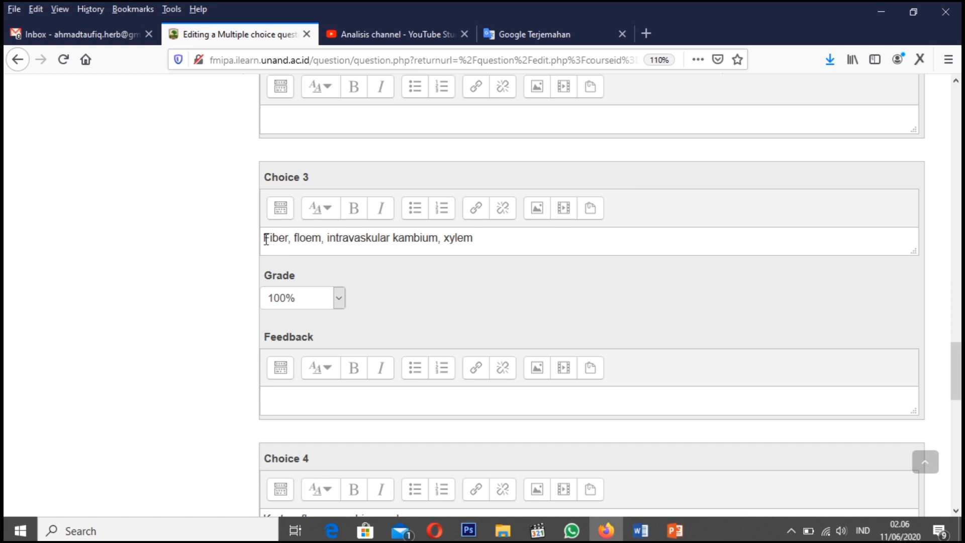
left_click_drag(265, 239, 478, 242)
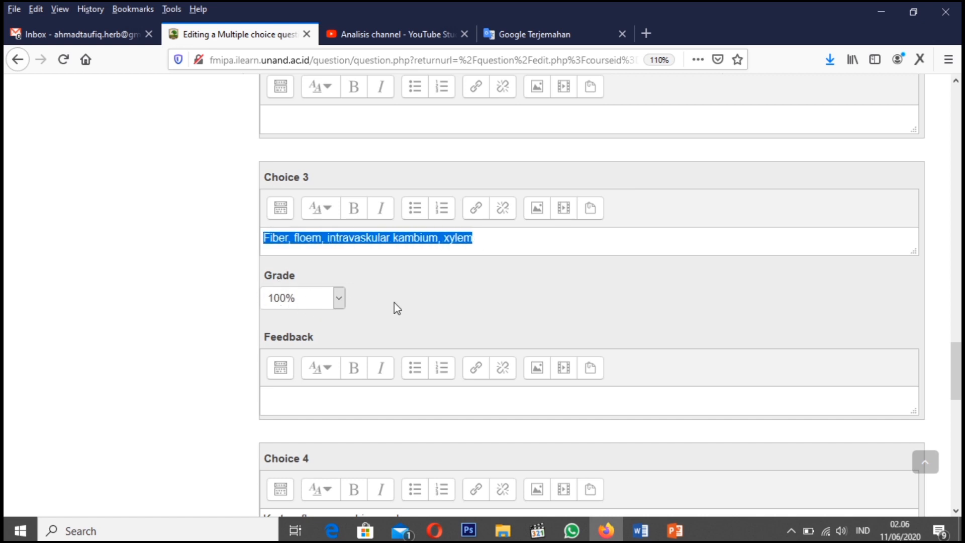
Add a new line after the sentence in the question text
scroll(394, 302, "up", 20)
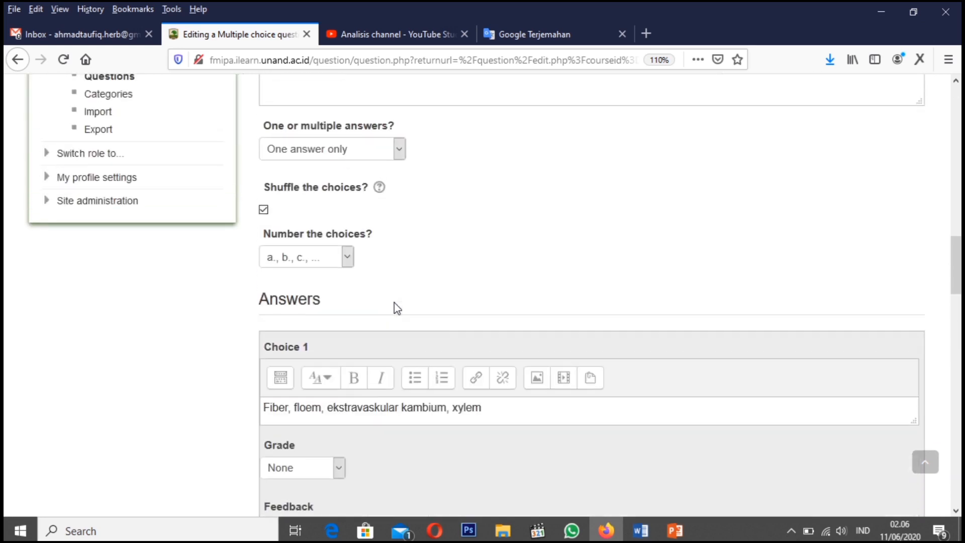
scroll(397, 308, "up", 2)
scroll(379, 327, "up", 6)
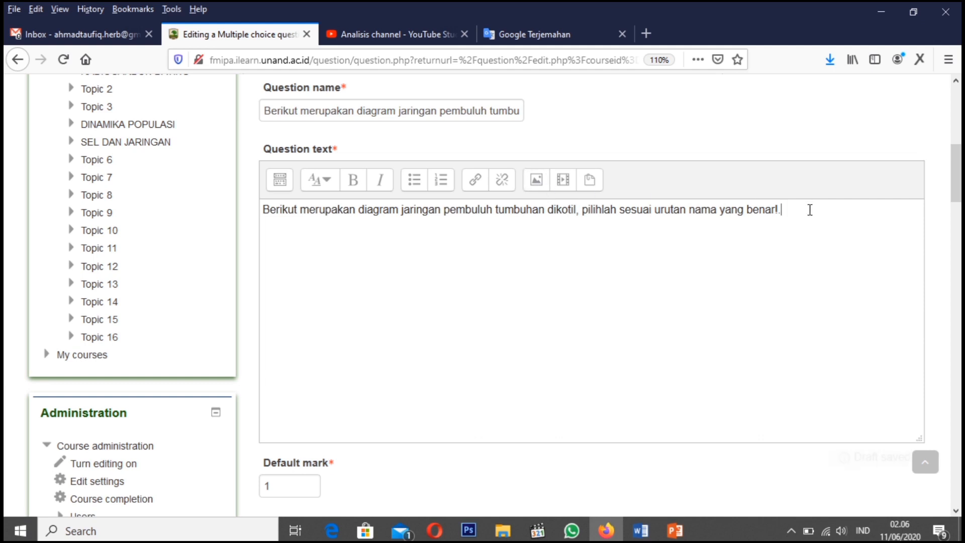
key("Return")
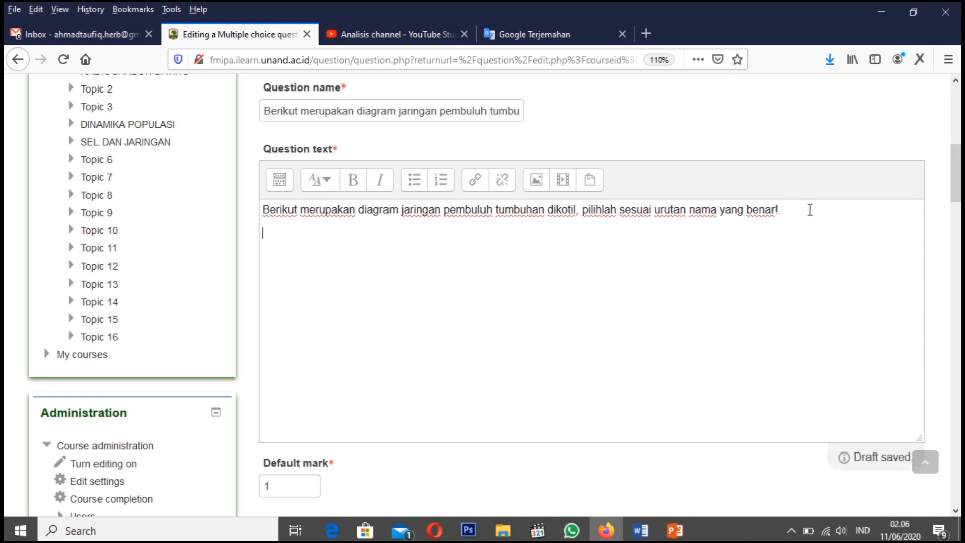
left_click(536, 181)
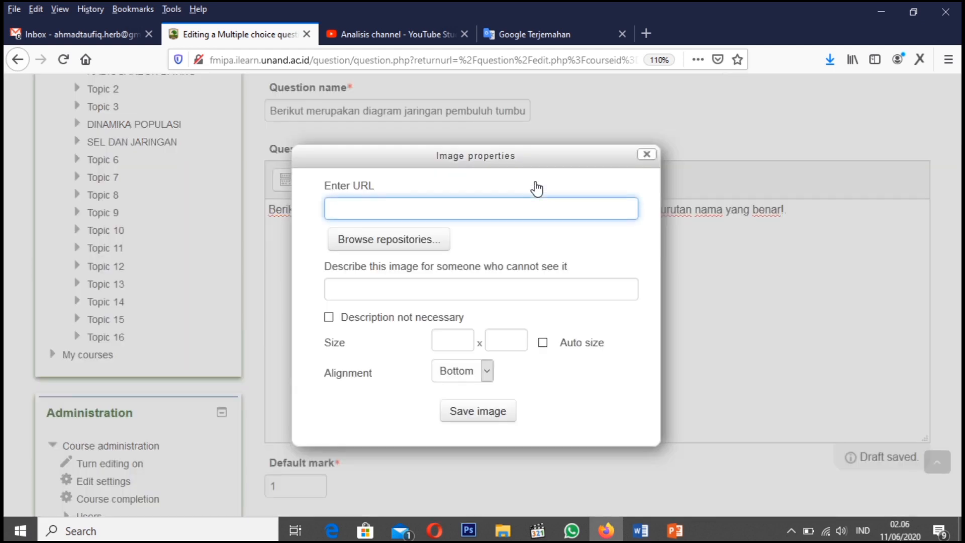
left_click(384, 240)
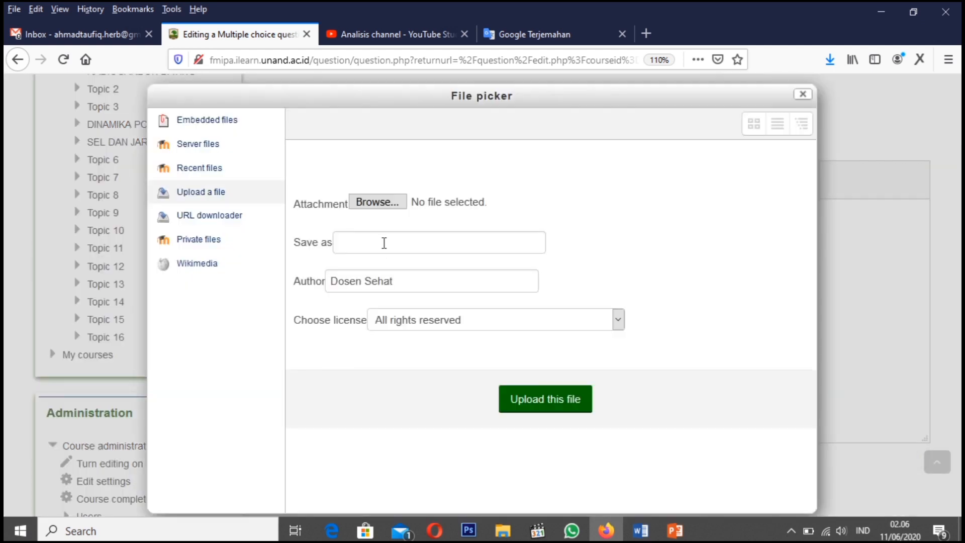
left_click(376, 205)
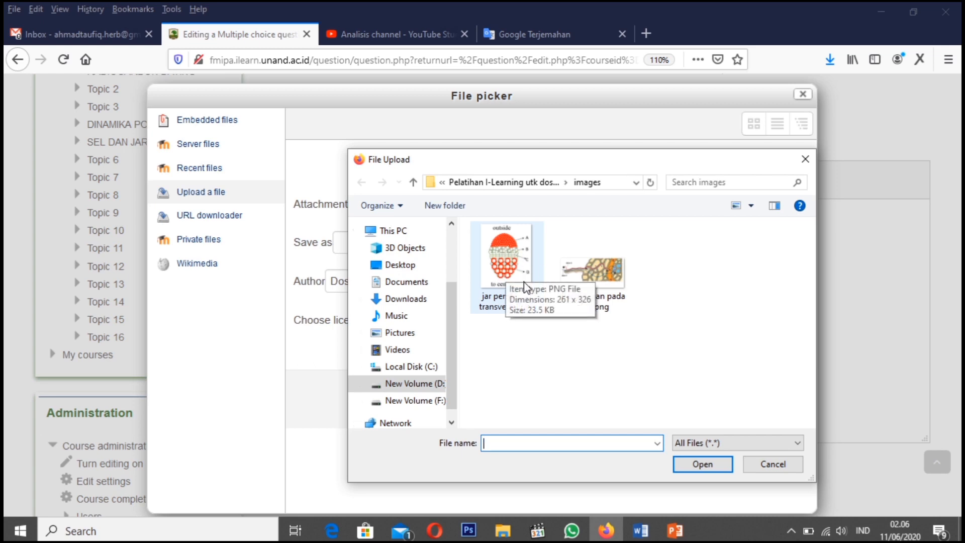
left_click(767, 462)
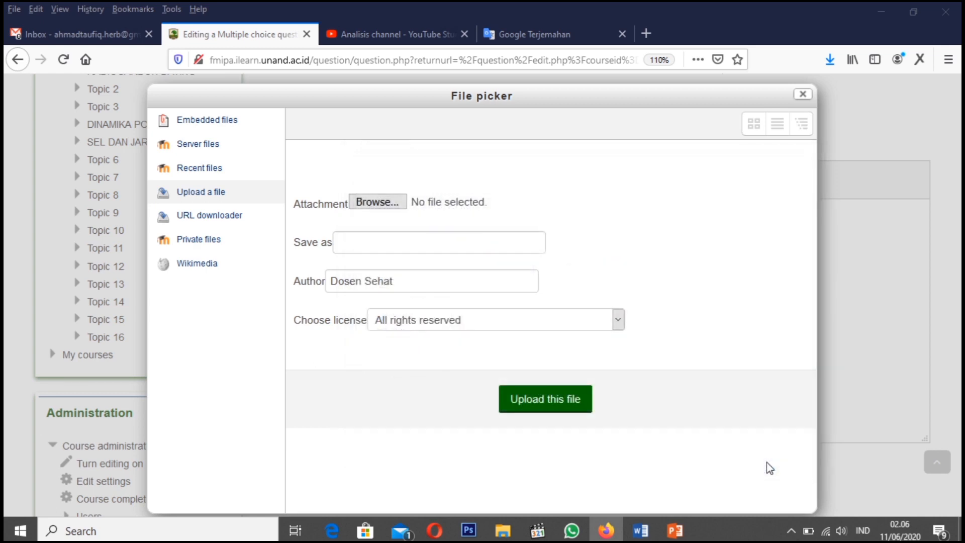
left_click(803, 96)
left_click(645, 155)
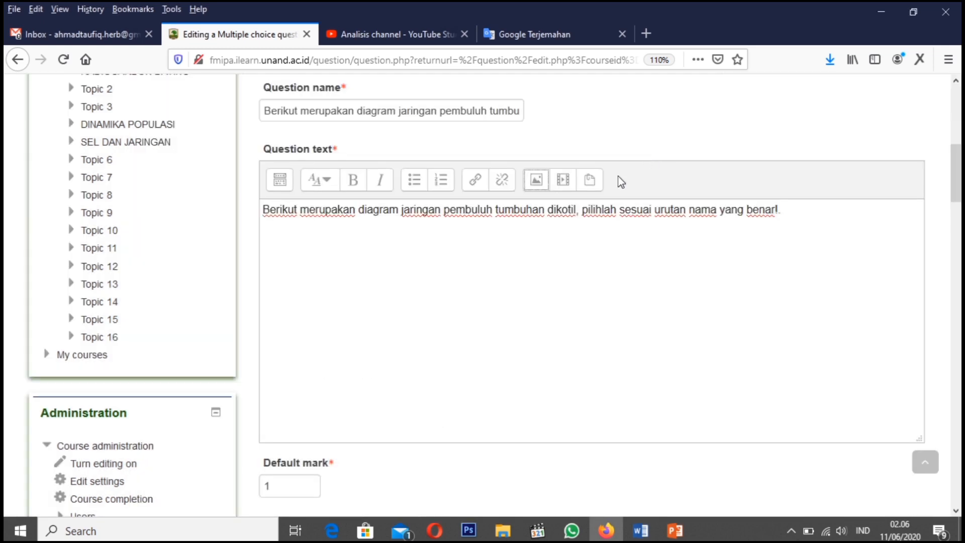
Switch to the Word document and start saving the vascular tissue diagram as a picture
left_click(638, 529)
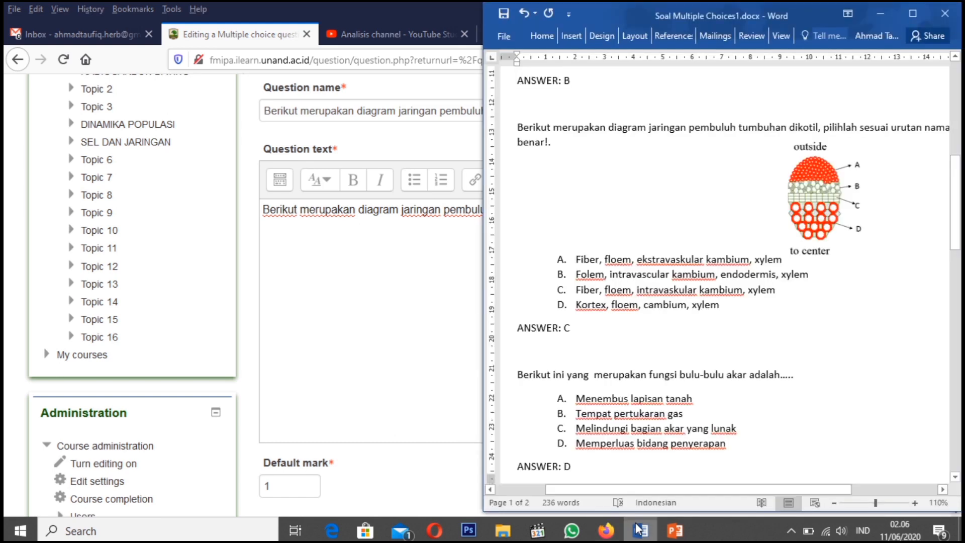
left_click(818, 210)
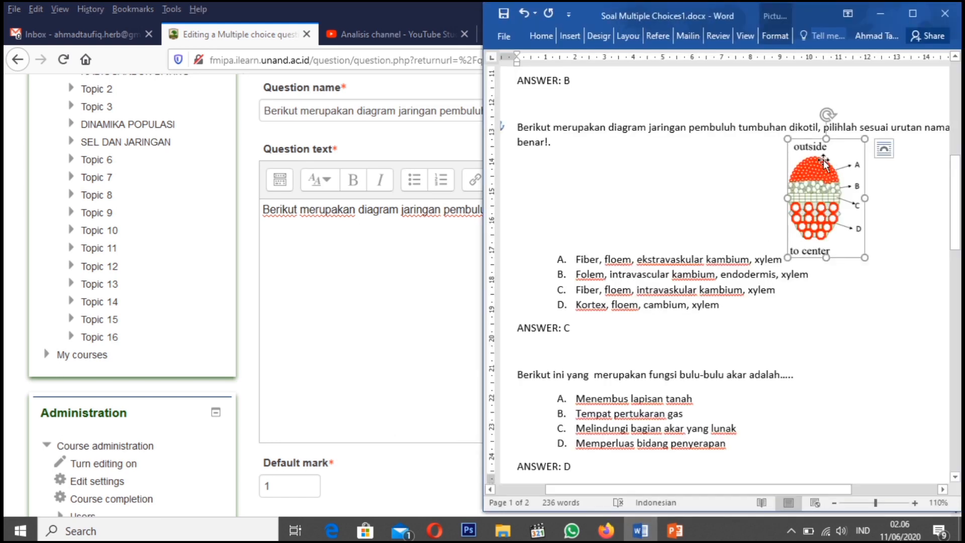
right_click(827, 203)
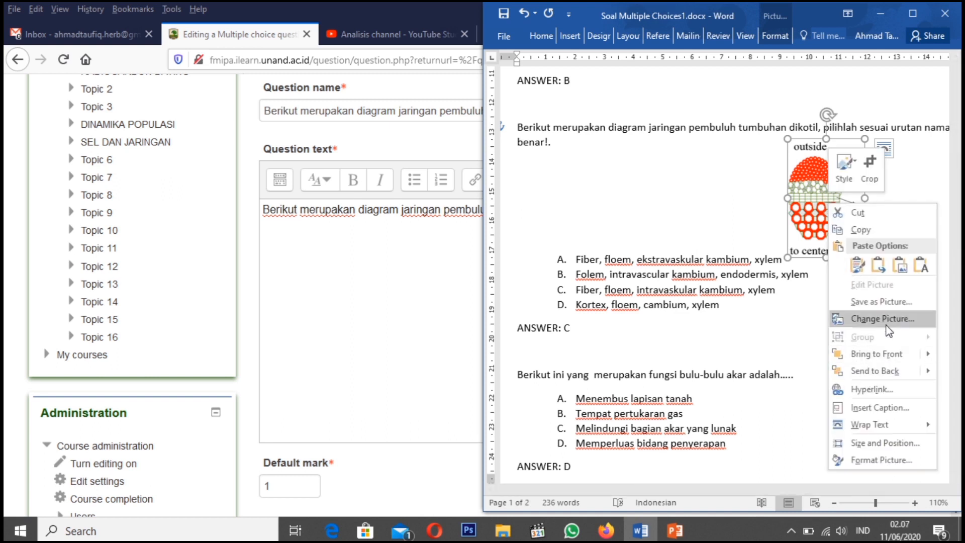
left_click(869, 303)
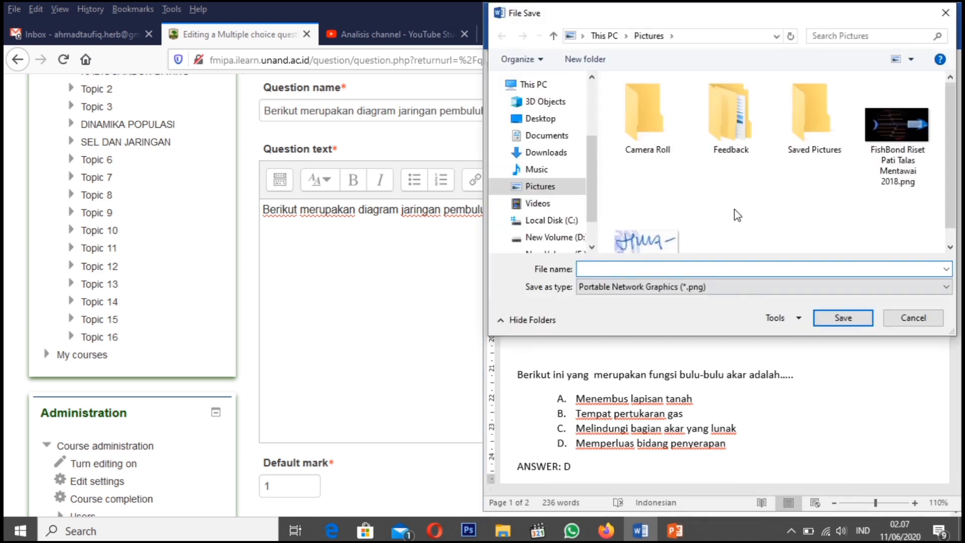
Browse to the images folder of the Pelatihan I-Learning folder under D:, BIOLOGI UNAND, ACARA as the save location
left_click(560, 239)
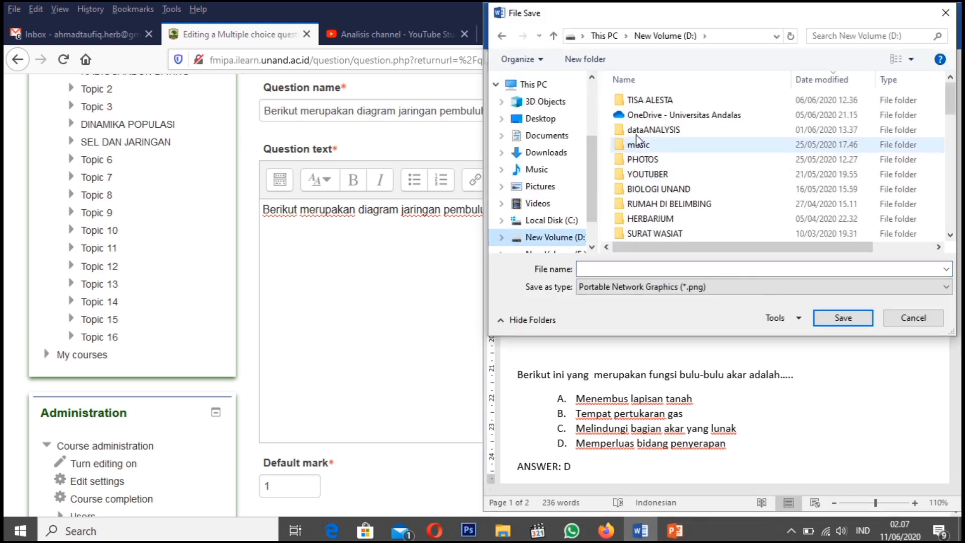
left_click(638, 205)
key("Up")
key("Return")
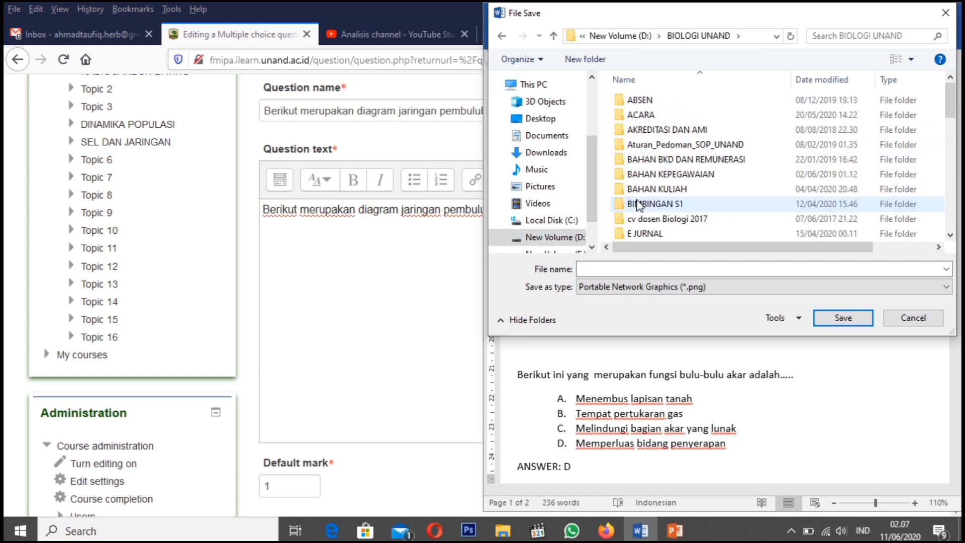
key("Down")
key("Return")
key("Down")
key("Down")
key("Down")
key("Down")
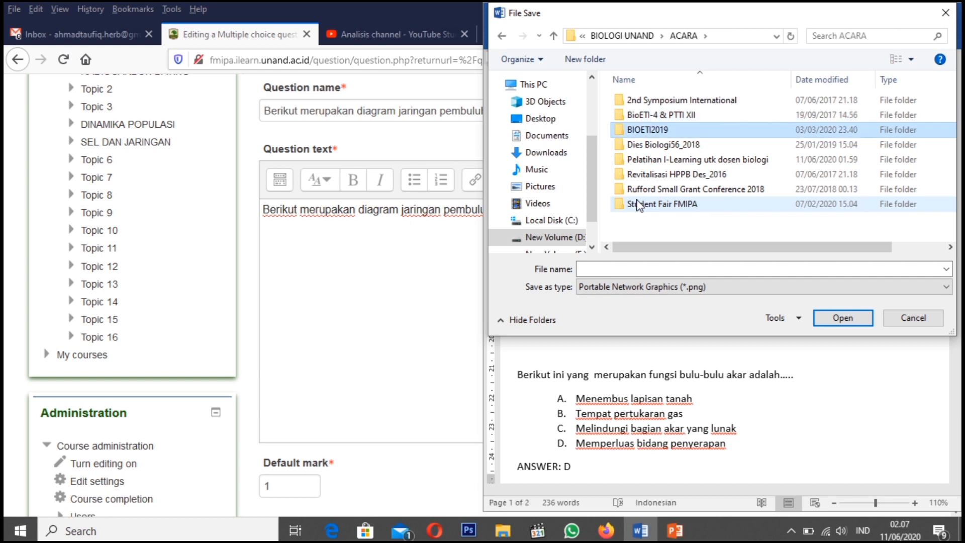
key("Return")
key("Down")
key("Return")
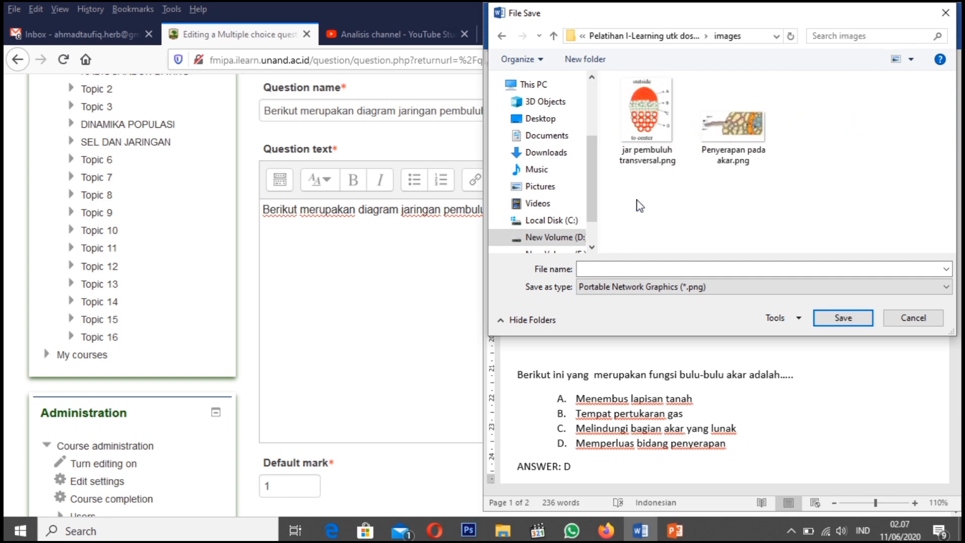
Save the diagram as "jar pembuluh transversal.png", replacing the existing file, and minimize Word to return to the question editor
left_click(645, 134)
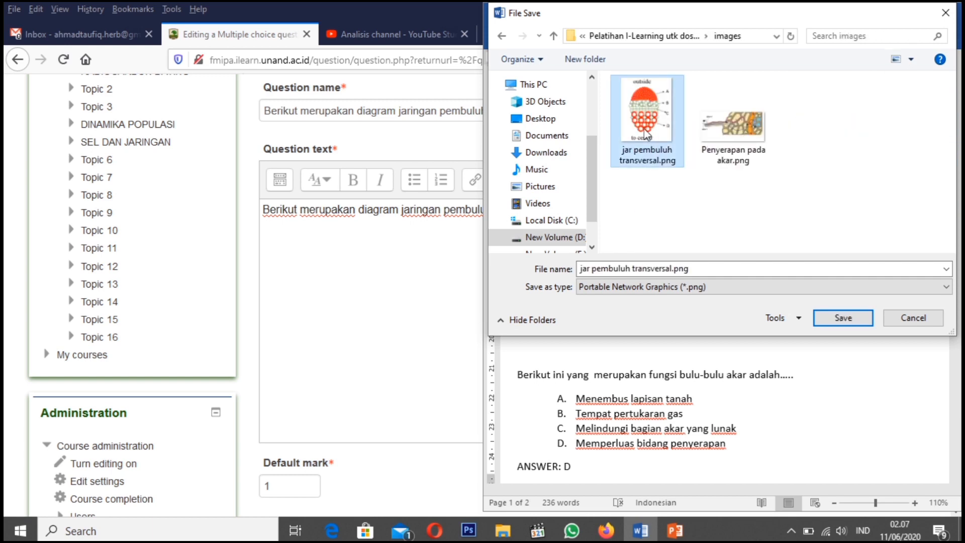
left_click(843, 320)
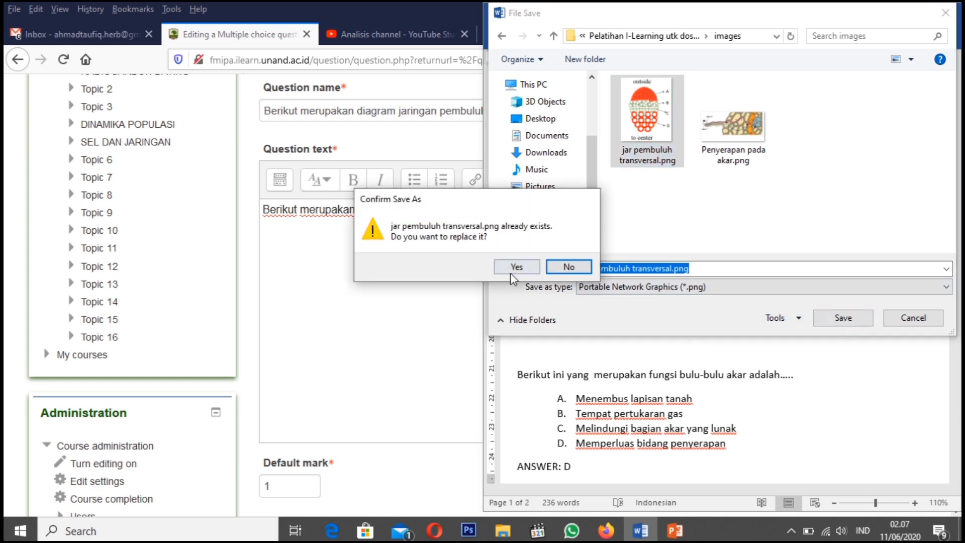
left_click(518, 266)
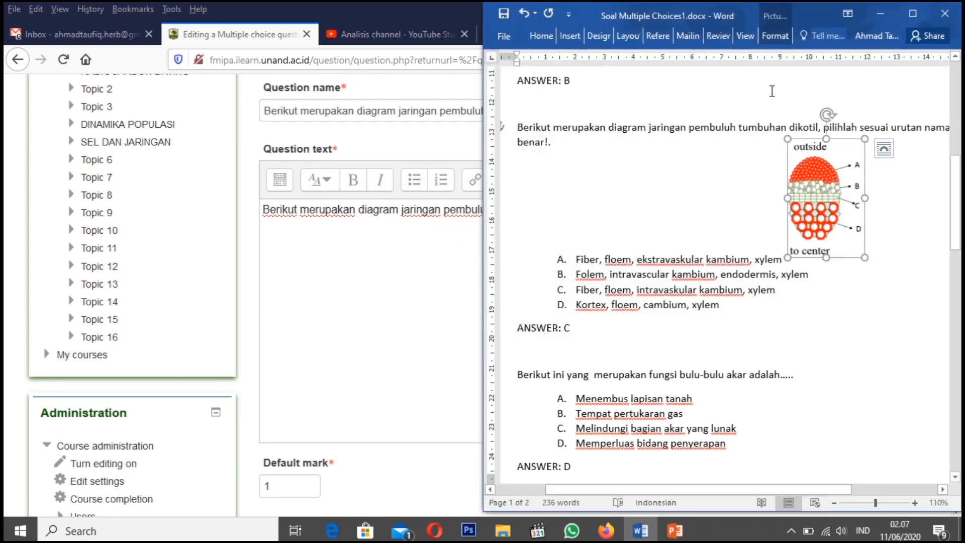
left_click(880, 14)
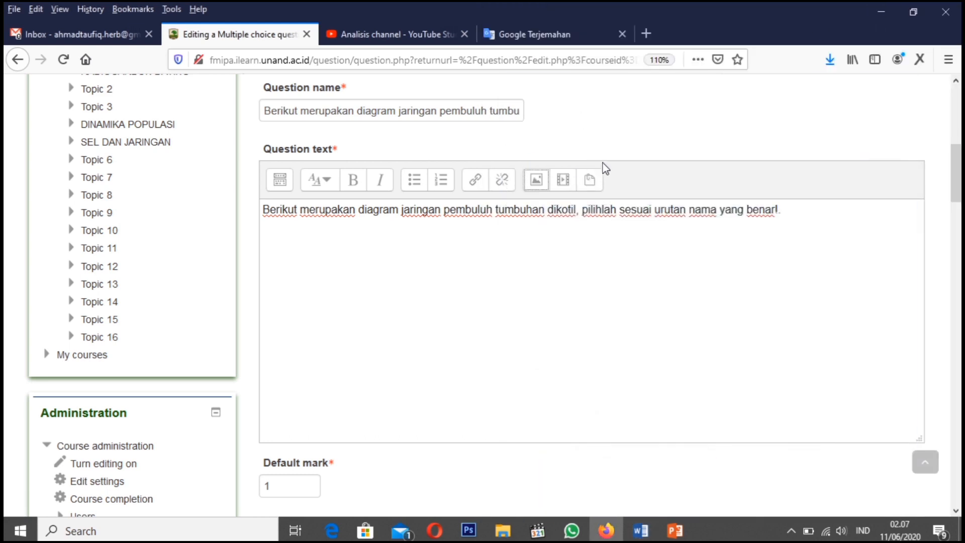
Upload "jar pembuluh transversal.png" from the images folder as a picture for the question text
left_click(529, 181)
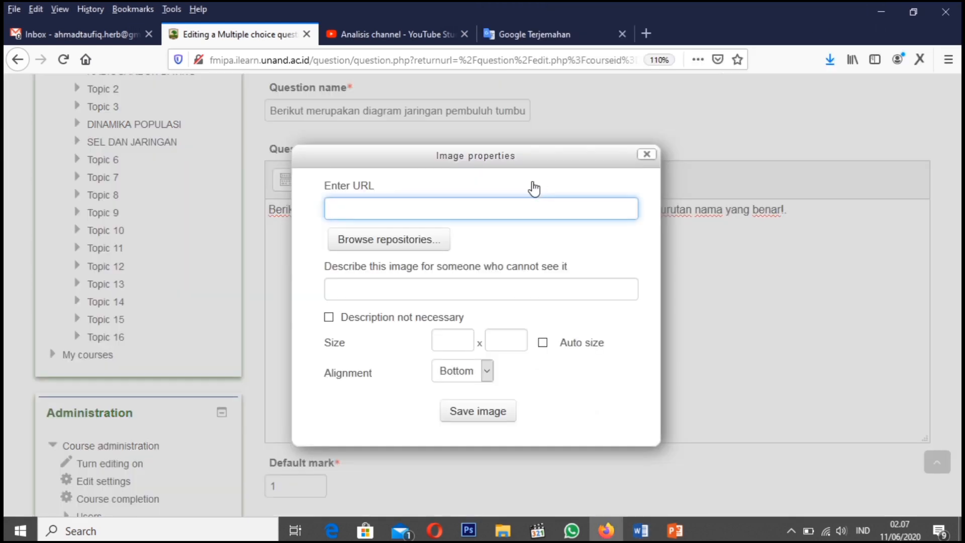
left_click(400, 240)
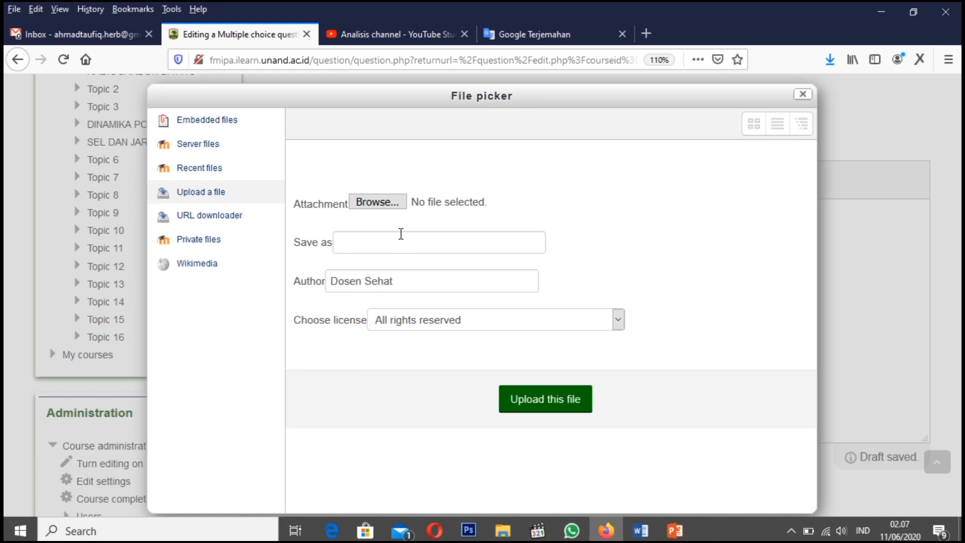
left_click(376, 203)
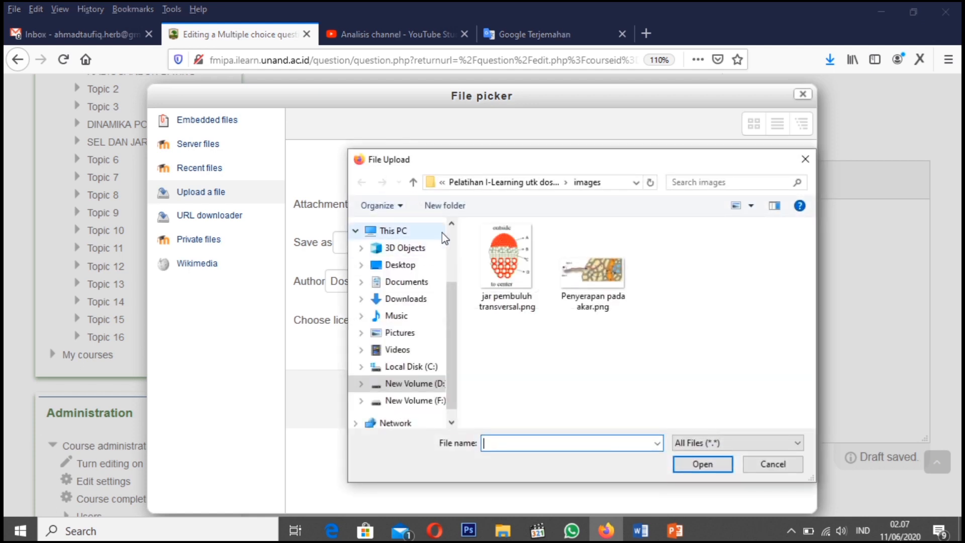
left_click(514, 274)
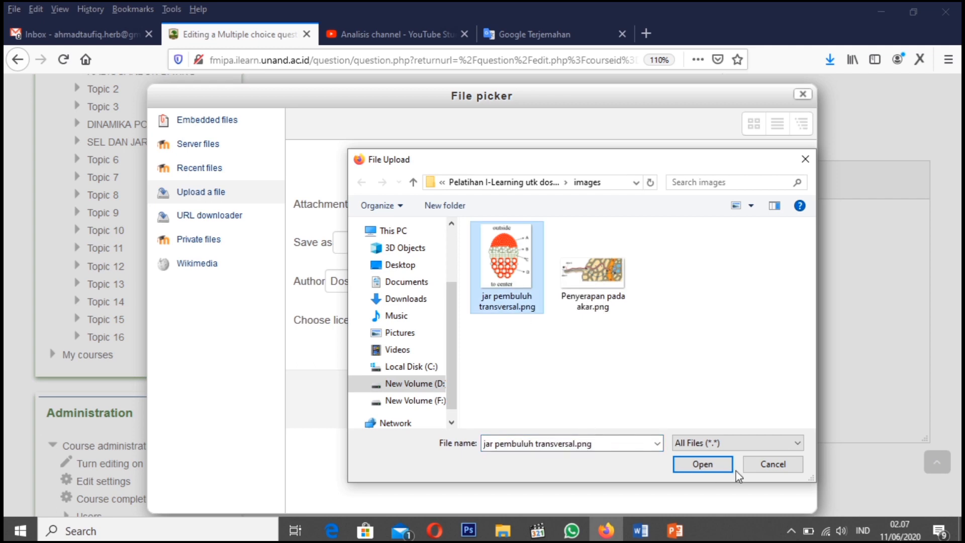
left_click(695, 468)
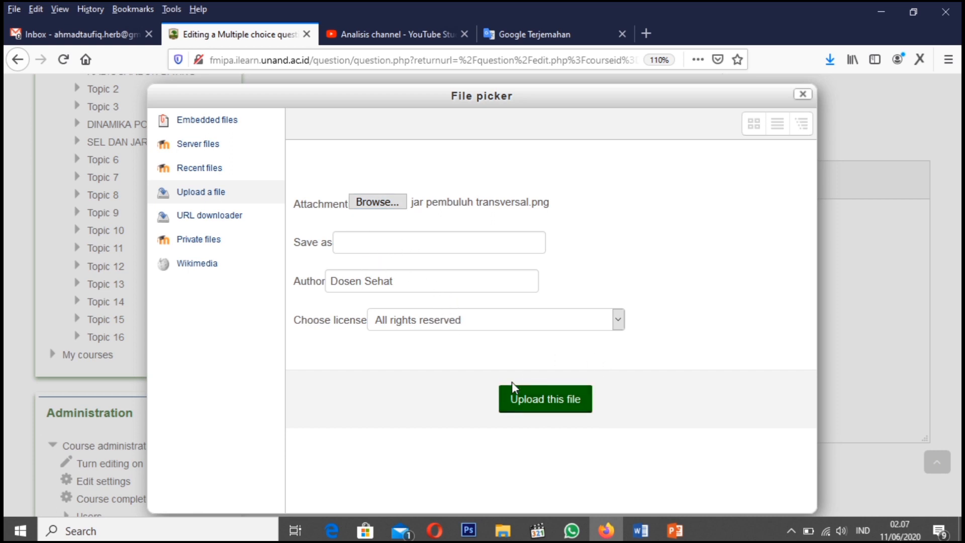
left_click(540, 404)
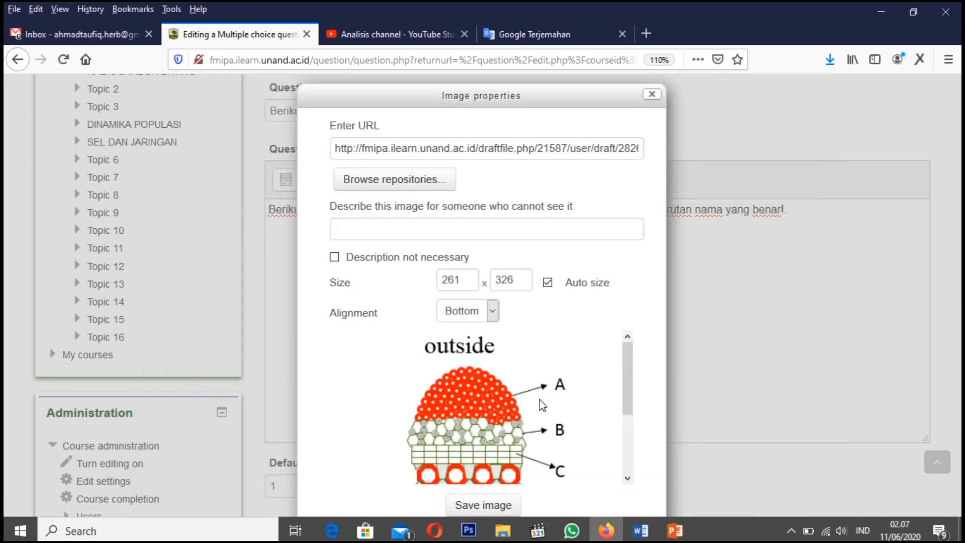
Set the image width to 150 with automatic height, mark the description as not necessary, and save the image into the question text
mouse_move(626, 387)
left_mouse_down()
mouse_move(626, 424)
mouse_move(629, 373)
mouse_move(629, 385)
left_mouse_up()
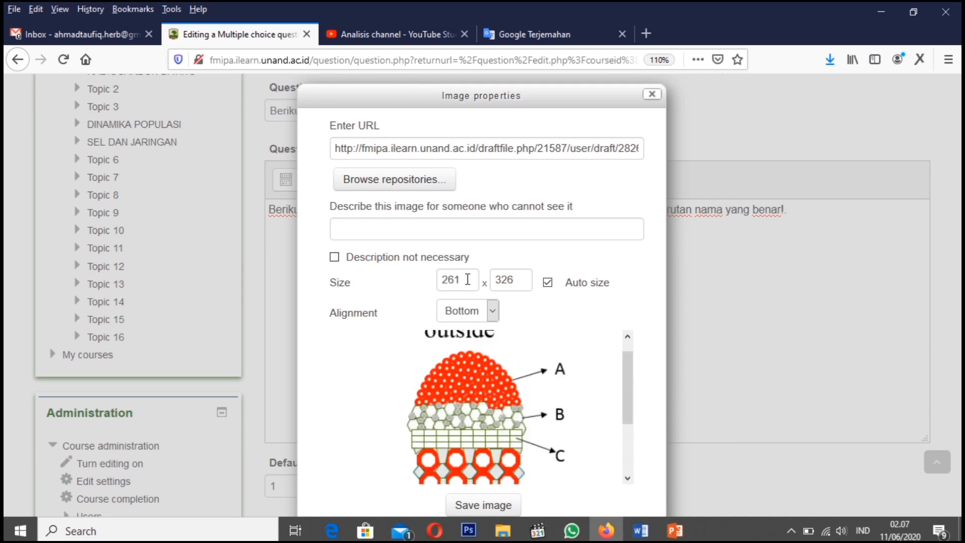
left_click_drag(468, 279, 426, 279)
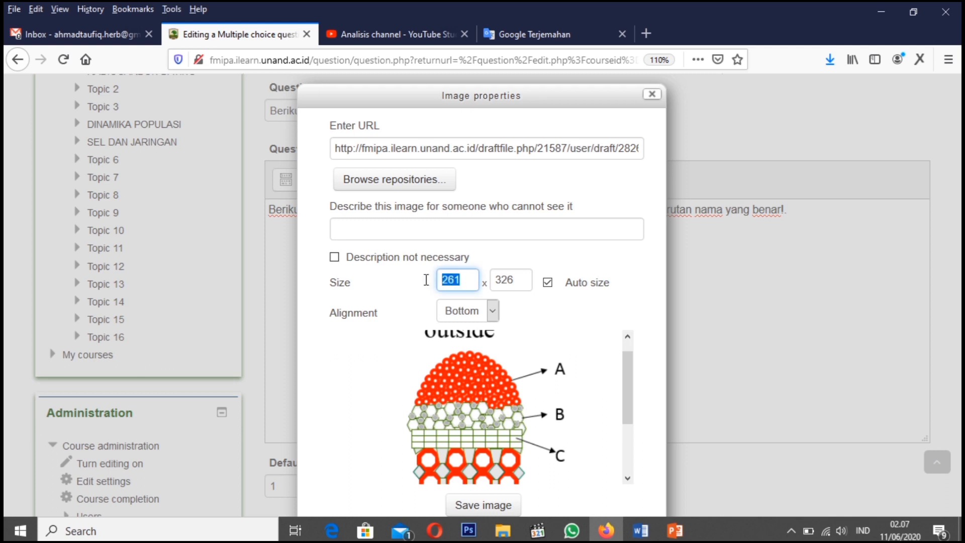
type("150")
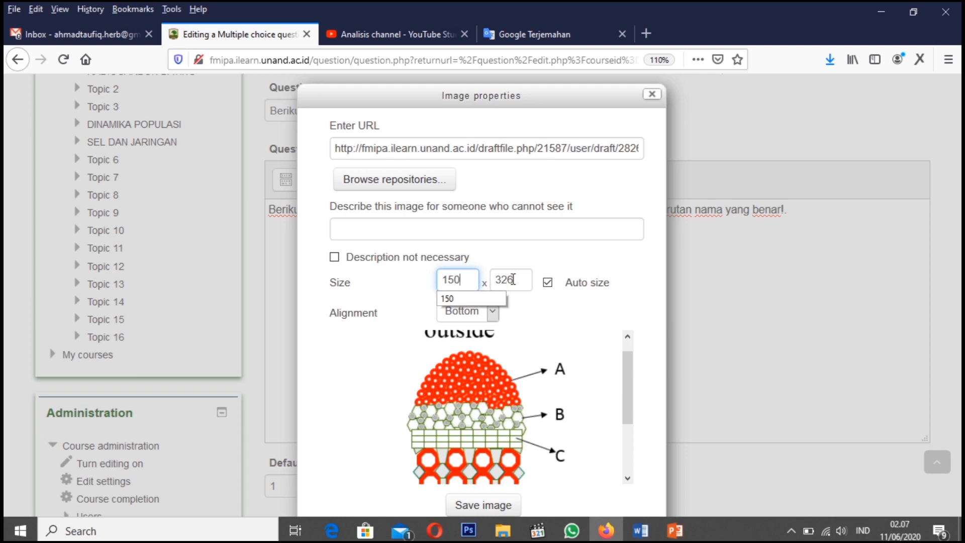
left_click(566, 325)
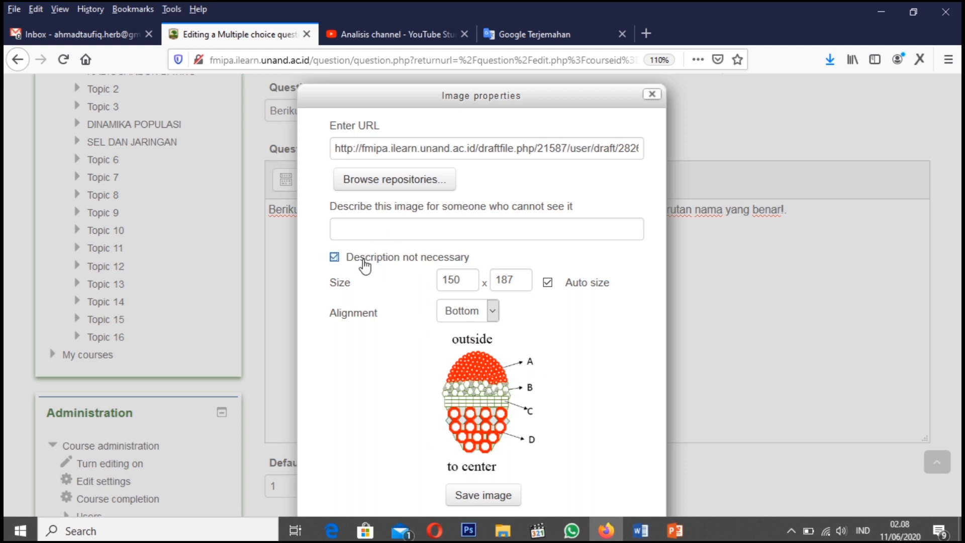
left_click(482, 496)
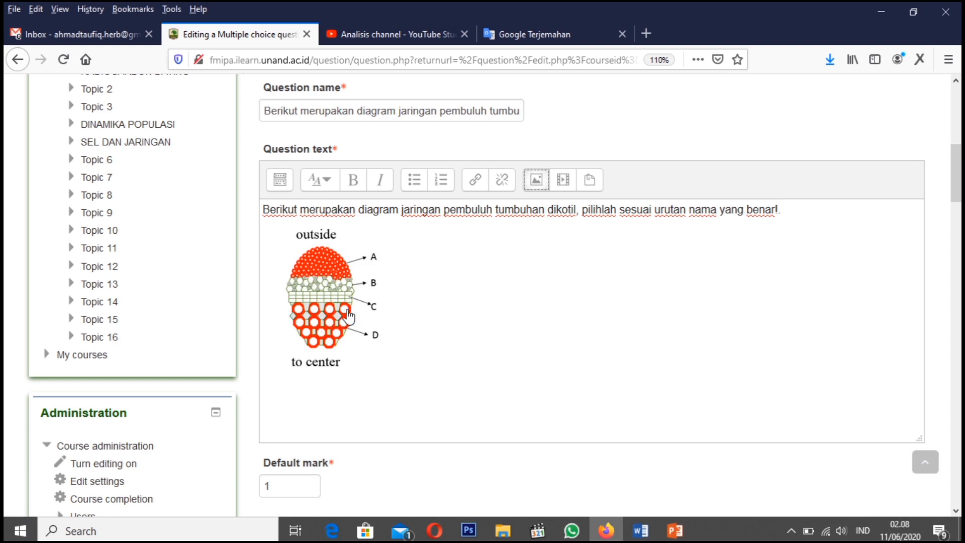
Save the question changes while continuing to edit, and open the question's preview
scroll(440, 341, "down", 15)
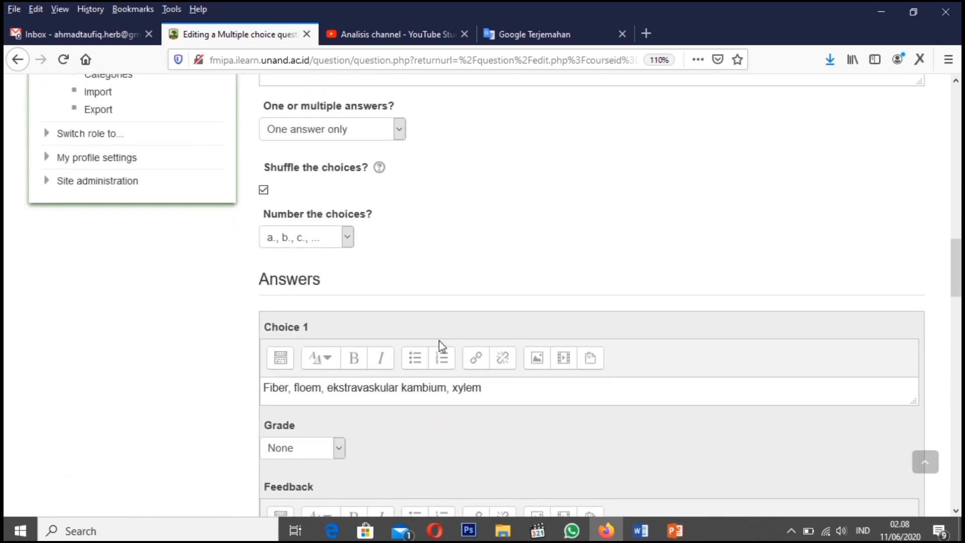
scroll(441, 344, "down", 8)
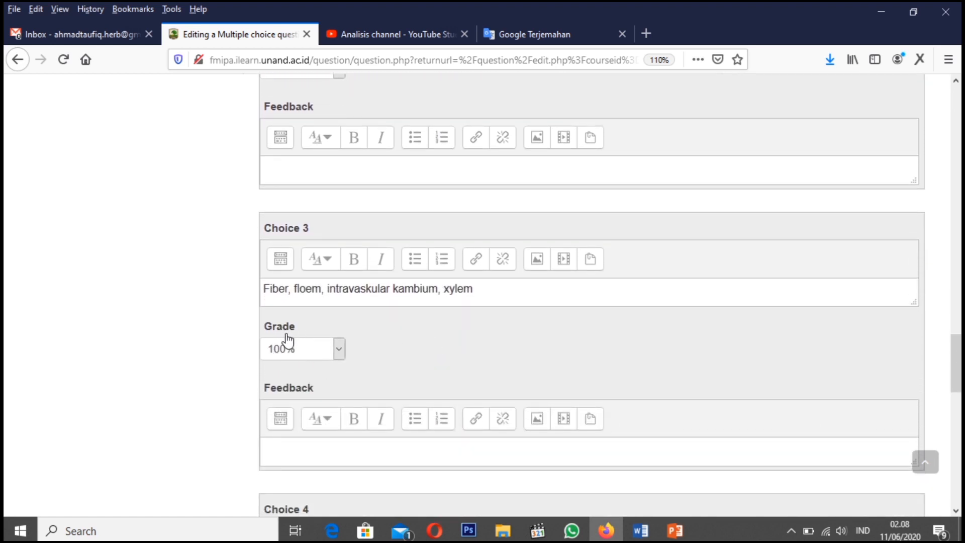
scroll(392, 373, "down", 5)
scroll(393, 372, "down", 4)
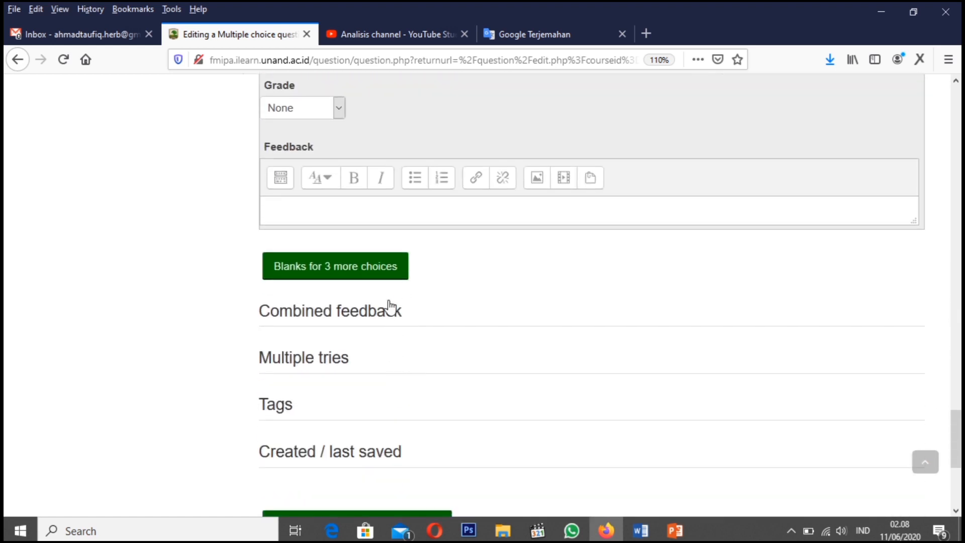
scroll(381, 360, "down", 3)
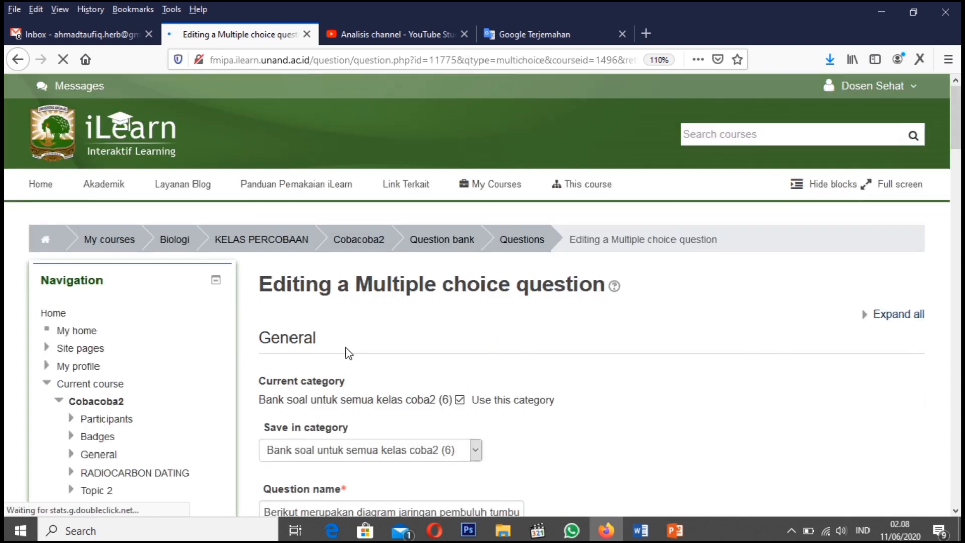
scroll(375, 417, "down", 20)
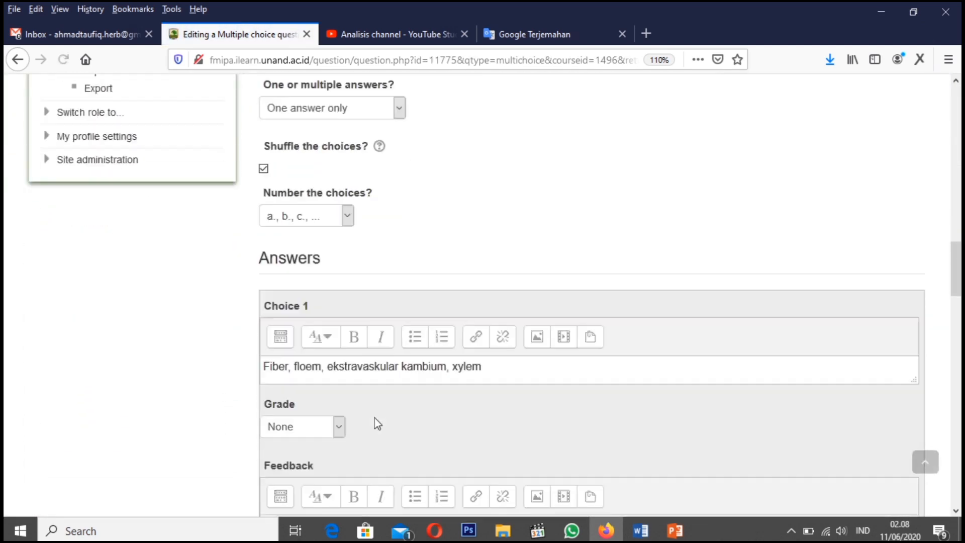
scroll(374, 418, "down", 15)
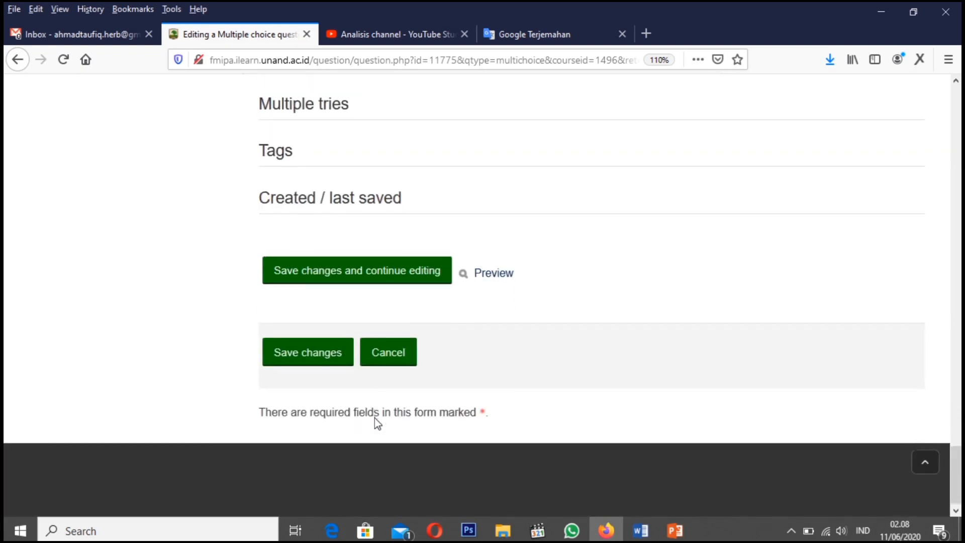
left_click(494, 273)
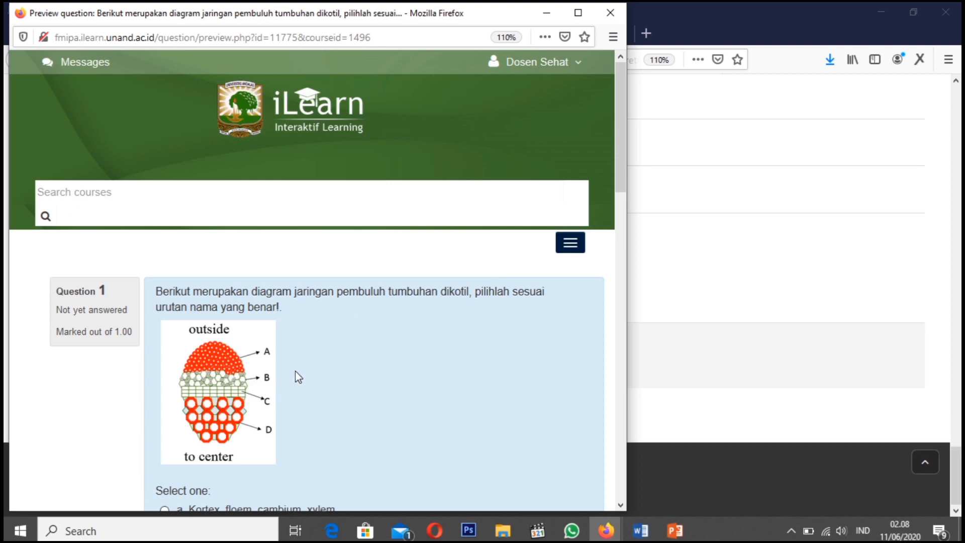
Bring up Soal Multiple Choices1.docx in Word beside a narrowed preview window to compare the question and its choices
left_click(640, 530)
left_click(567, 196)
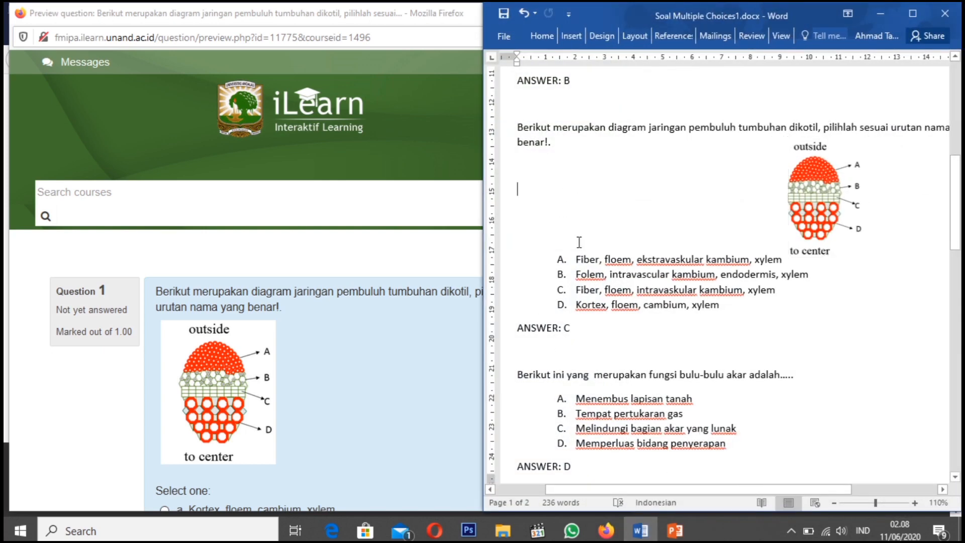
scroll(596, 313, "left", 2)
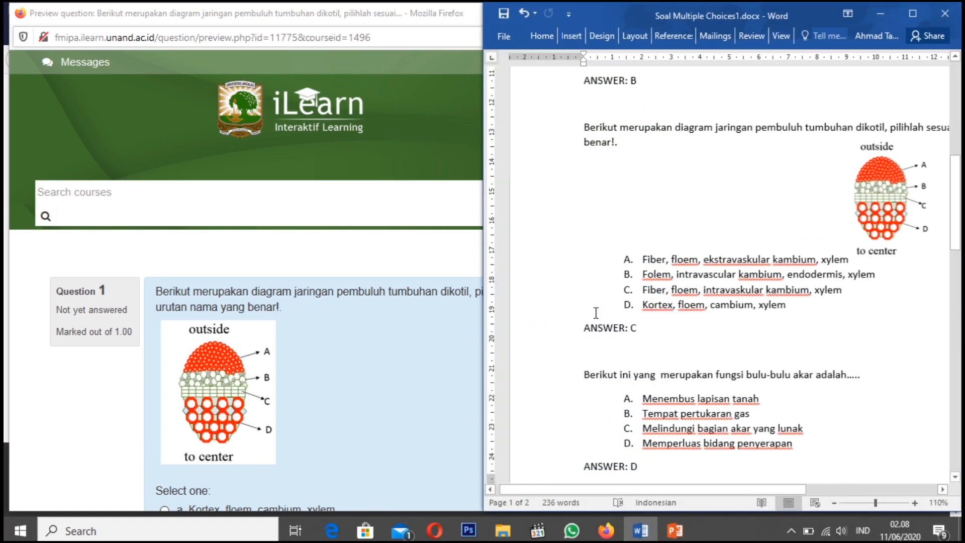
left_click(595, 311)
scroll(598, 311, "left", 2)
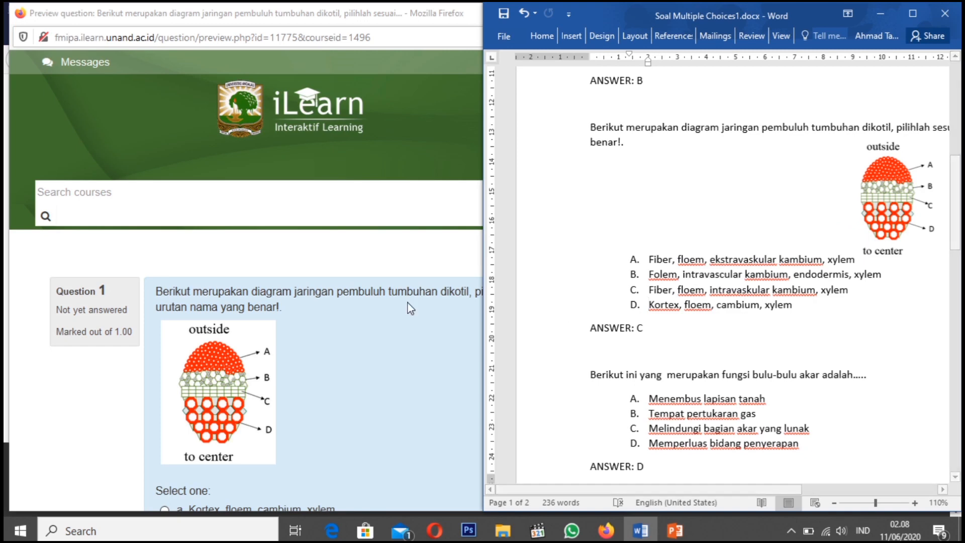
left_click(358, 309)
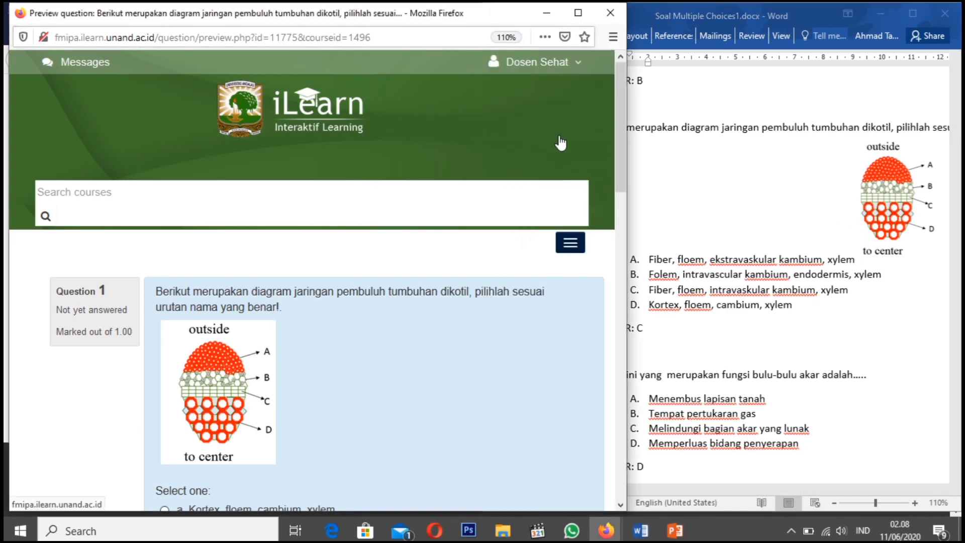
left_click_drag(628, 149, 555, 148)
scroll(376, 305, "down", 3)
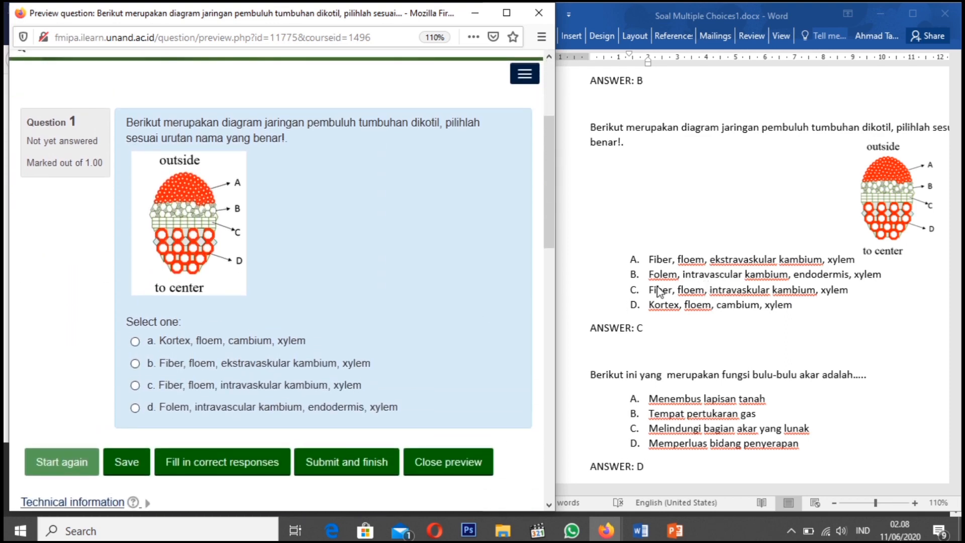
Answer the previewed question with "Fiber, floem, intravaskular kambium, xylem", submit it, and compare the result with choice C in the Word document
left_click(648, 300)
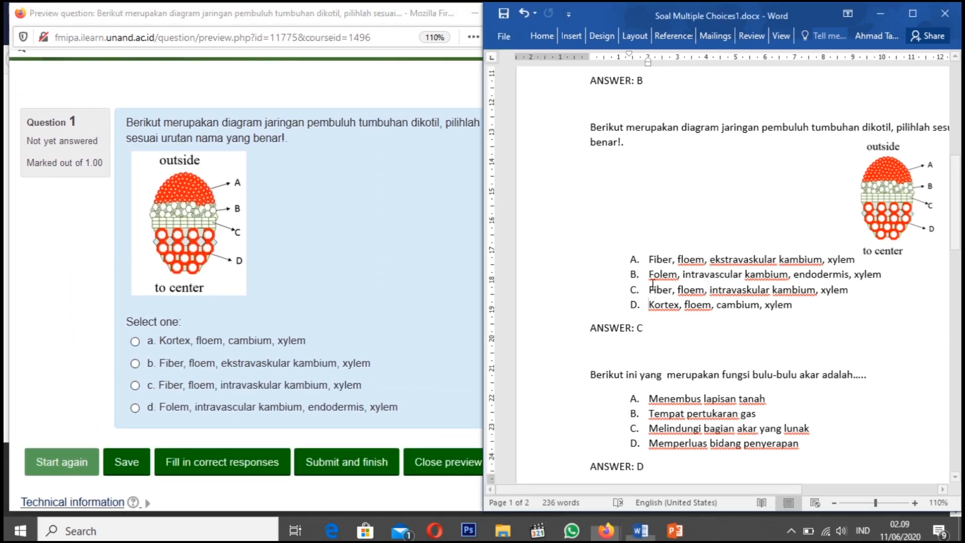
left_click_drag(648, 287, 850, 292)
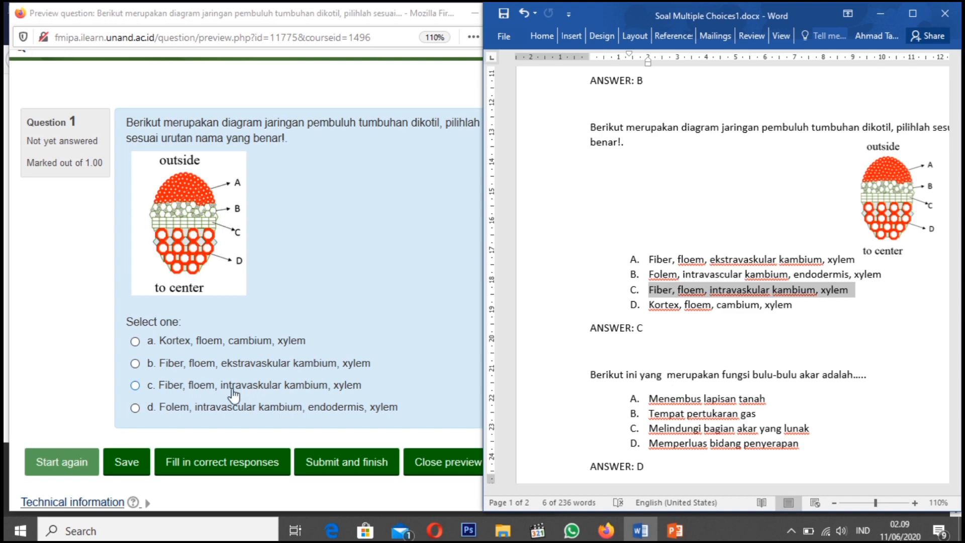
left_click(135, 386)
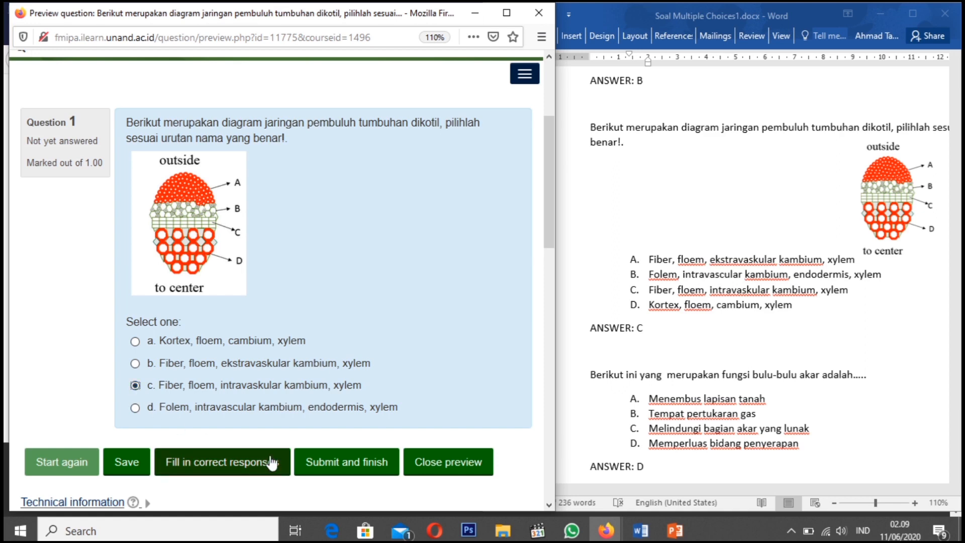
left_click(340, 468)
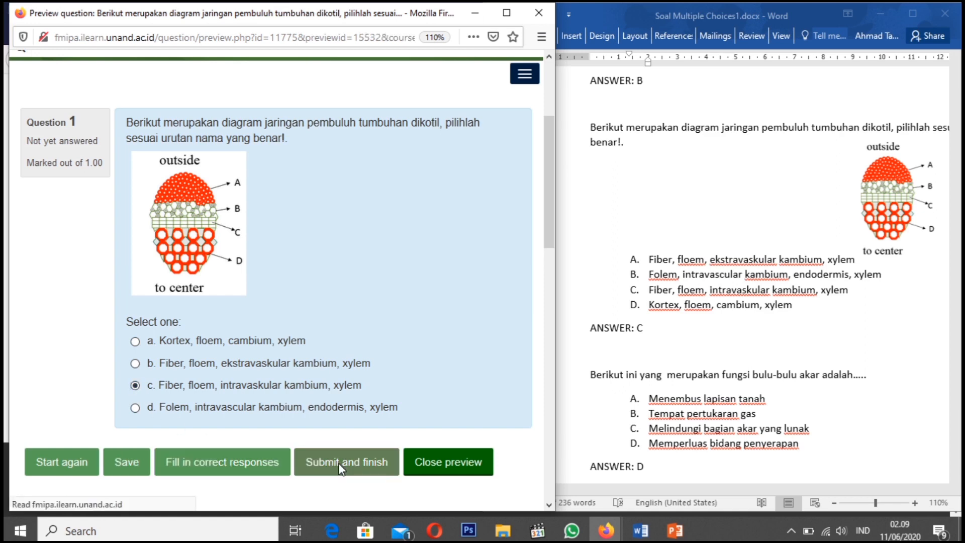
scroll(309, 387, "down", 7)
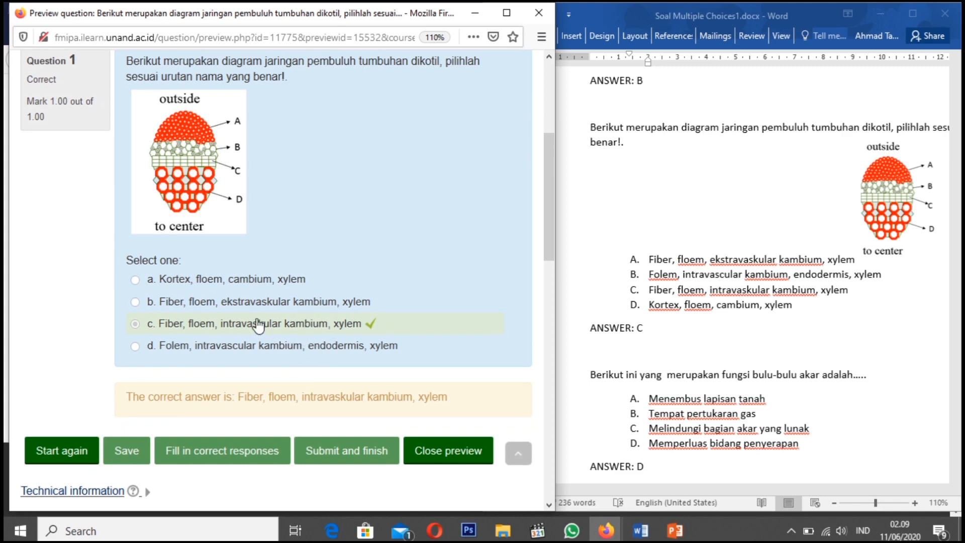
scroll(255, 280, "up", 1)
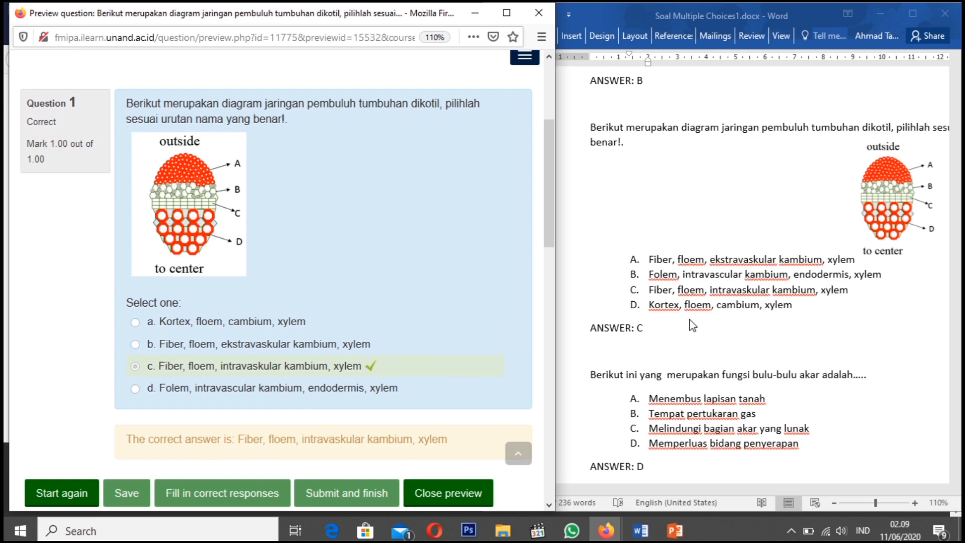
triple_click(666, 296)
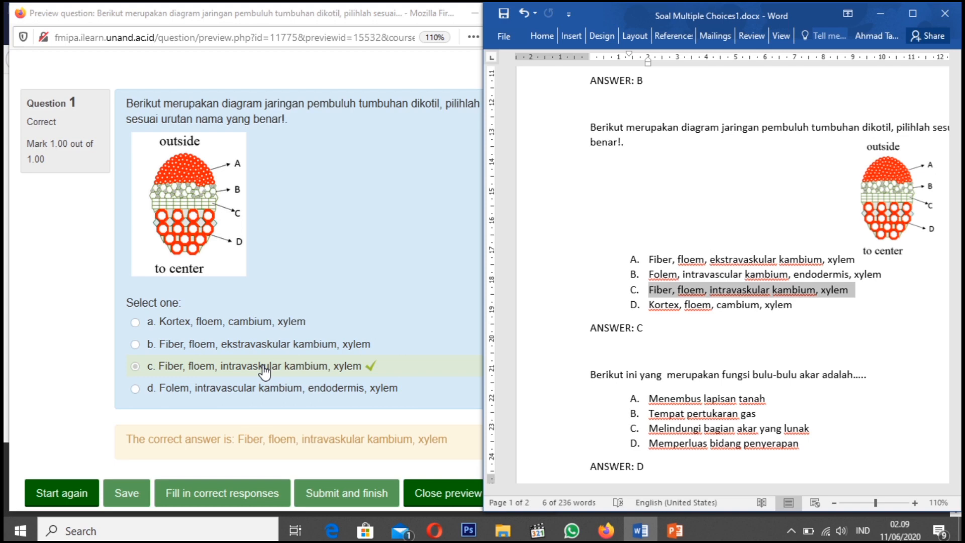
scroll(270, 402, "down", 2)
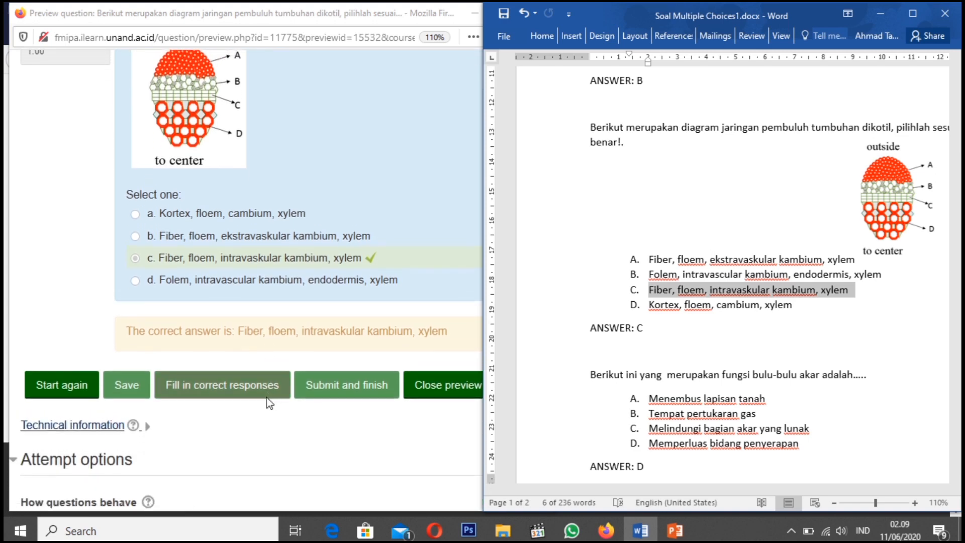
Restart the question preview, answer with "Kortex, floem, cambium, xylem", and submit it to test a wrong response
left_click(67, 397)
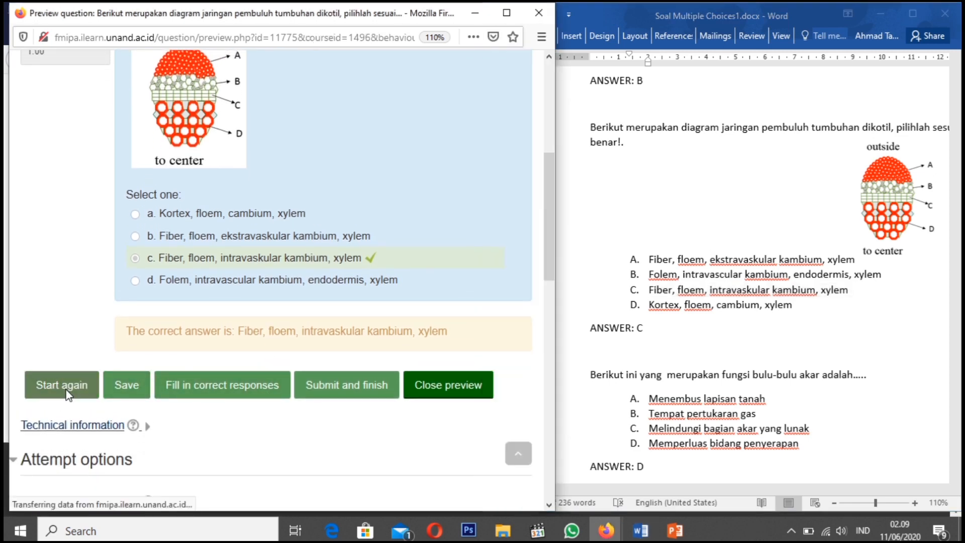
scroll(186, 350, "down", 5)
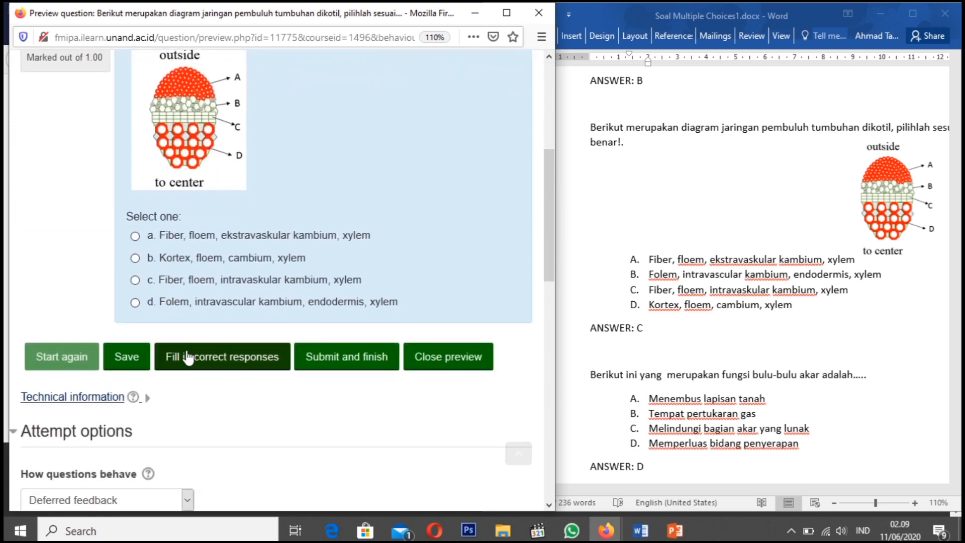
left_click(135, 258)
scroll(183, 255, "up", 2)
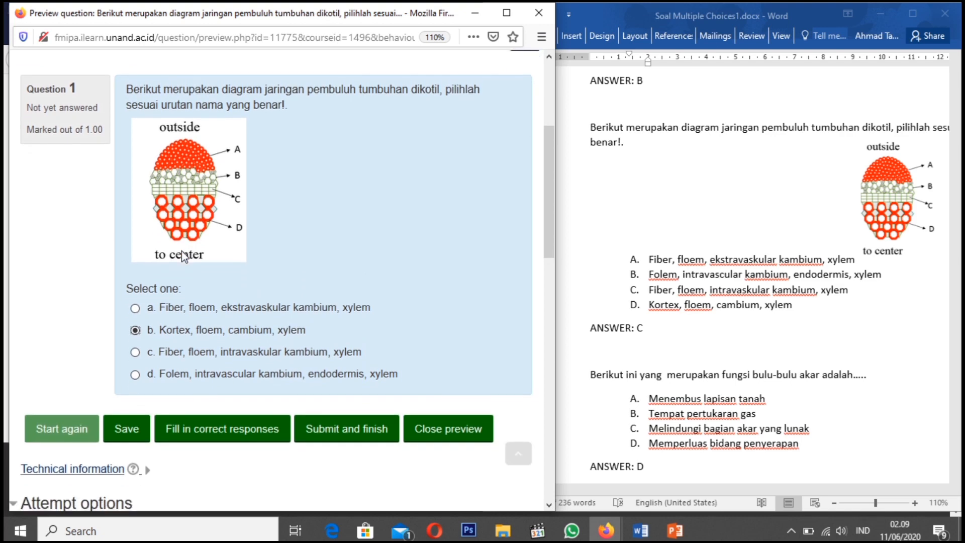
left_click(352, 443)
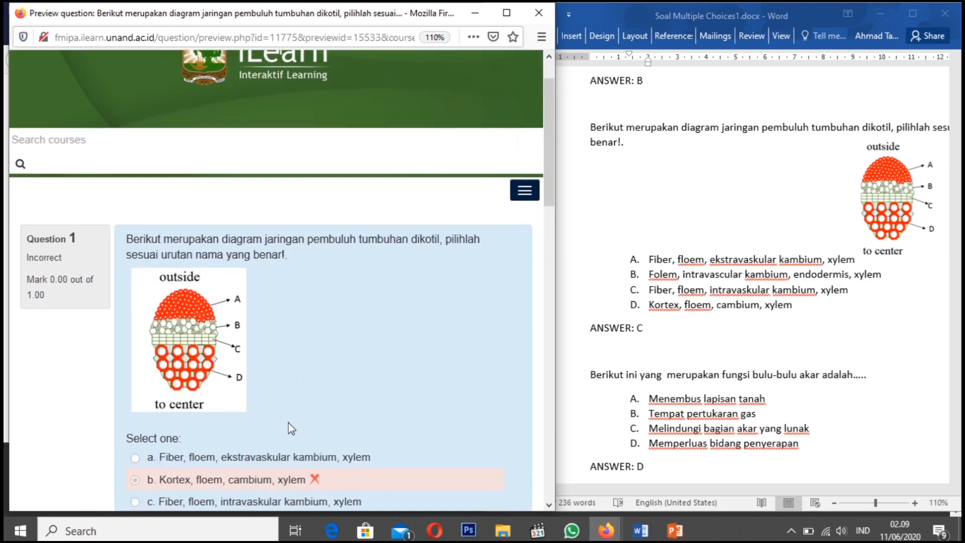
Close the question preview, minimize Word, and save the question changes to return to the question bank list
scroll(291, 427, "down", 4)
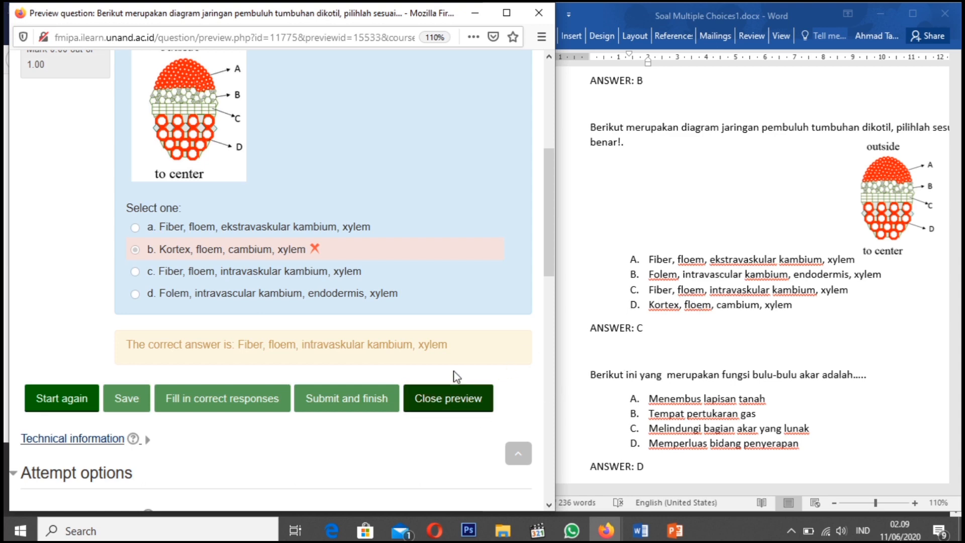
left_click(445, 412)
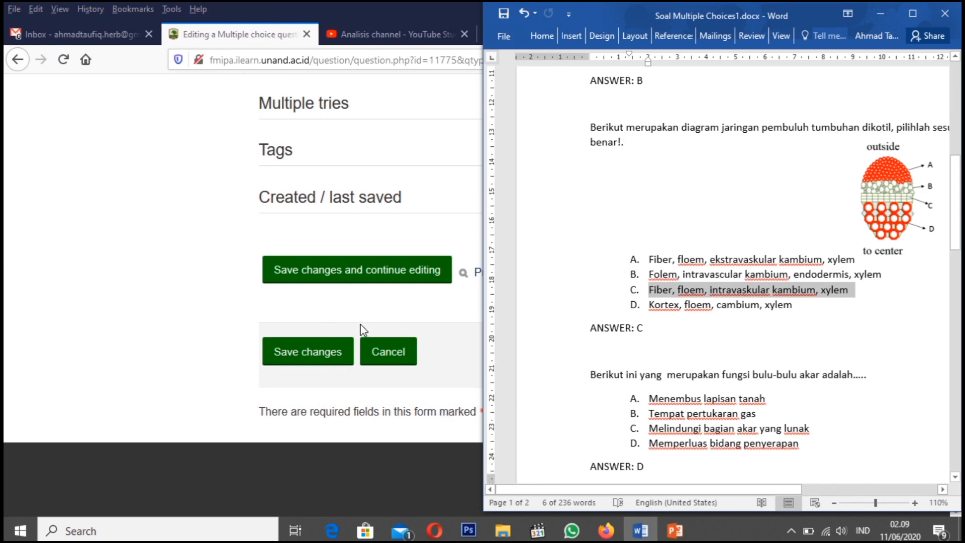
left_click(880, 14)
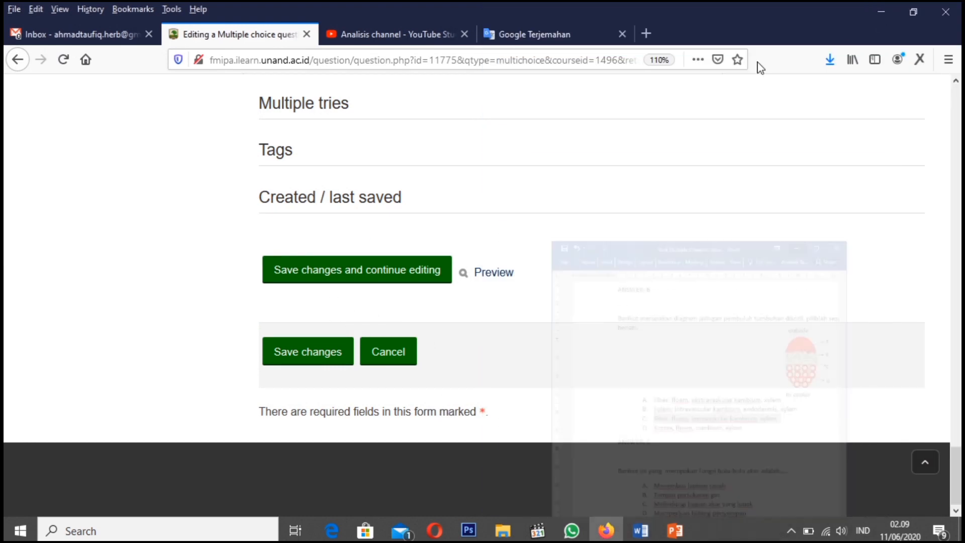
scroll(464, 219, "up", 2)
scroll(464, 220, "down", 1)
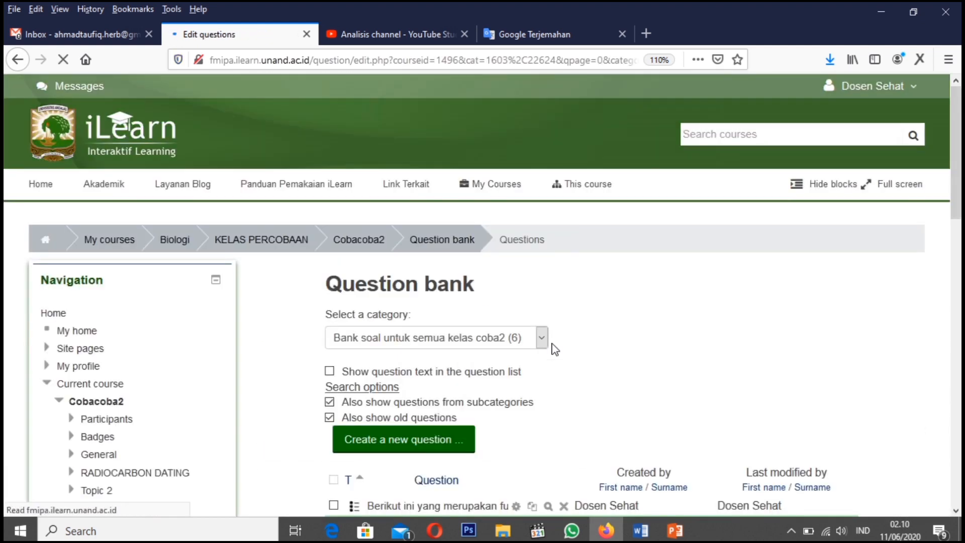
scroll(523, 407, "down", 6)
scroll(557, 298, "up", 2)
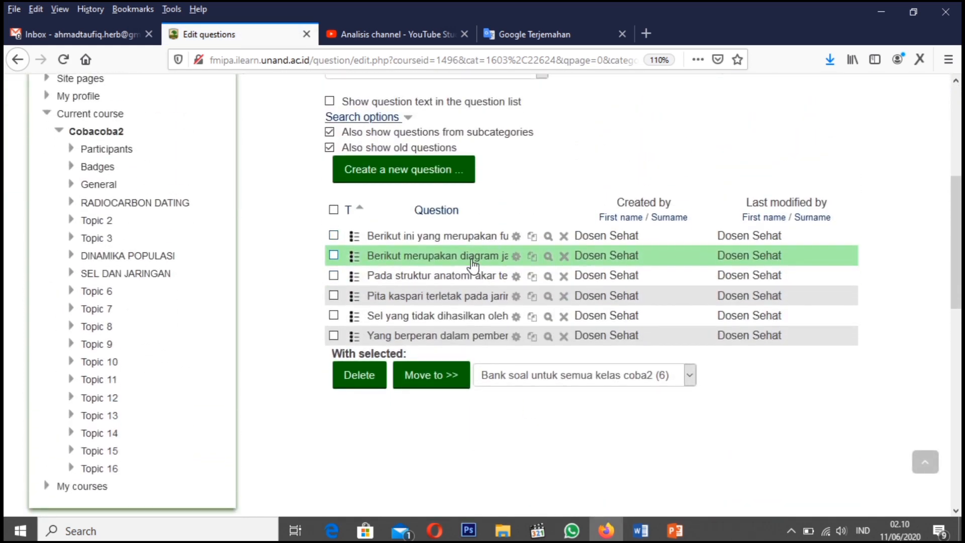
Preview the "Pada struktur anatomi akar" question and find its answer, "Korteks", in the Word document
left_click(548, 276)
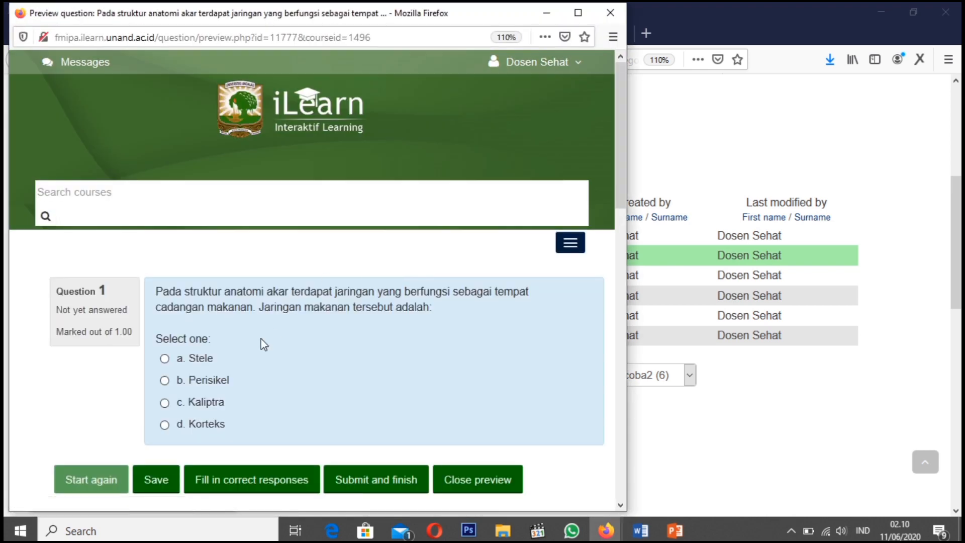
scroll(261, 338, "down", 3)
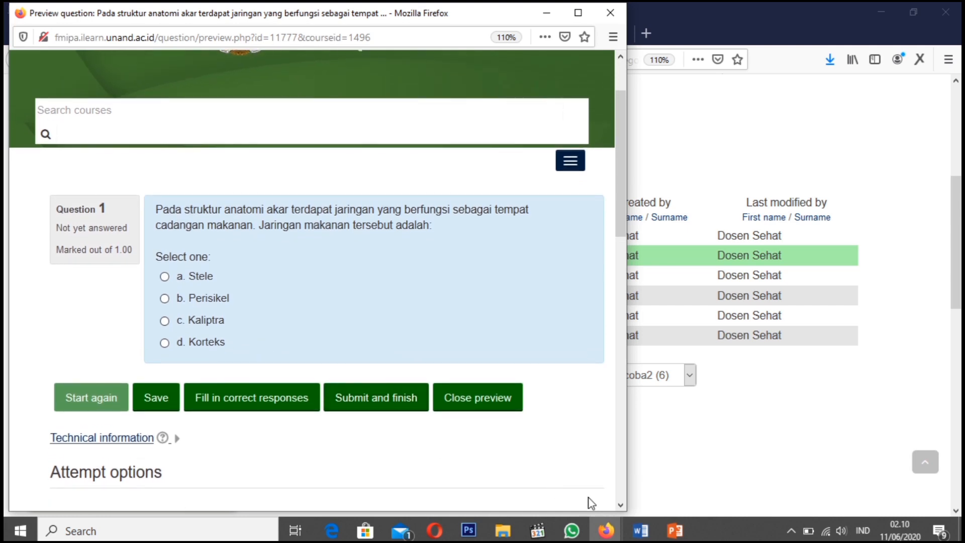
left_click(639, 531)
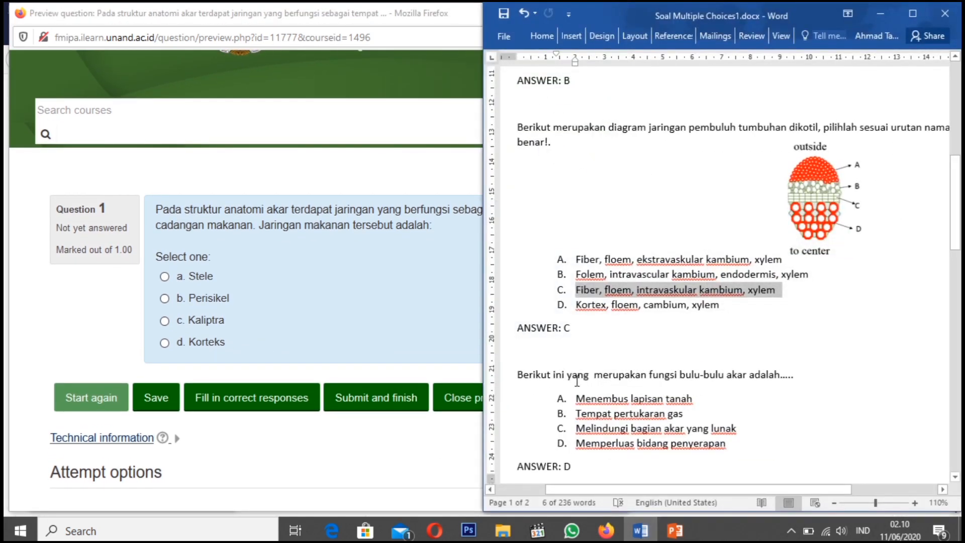
left_click(577, 380)
scroll(617, 383, "up", 5)
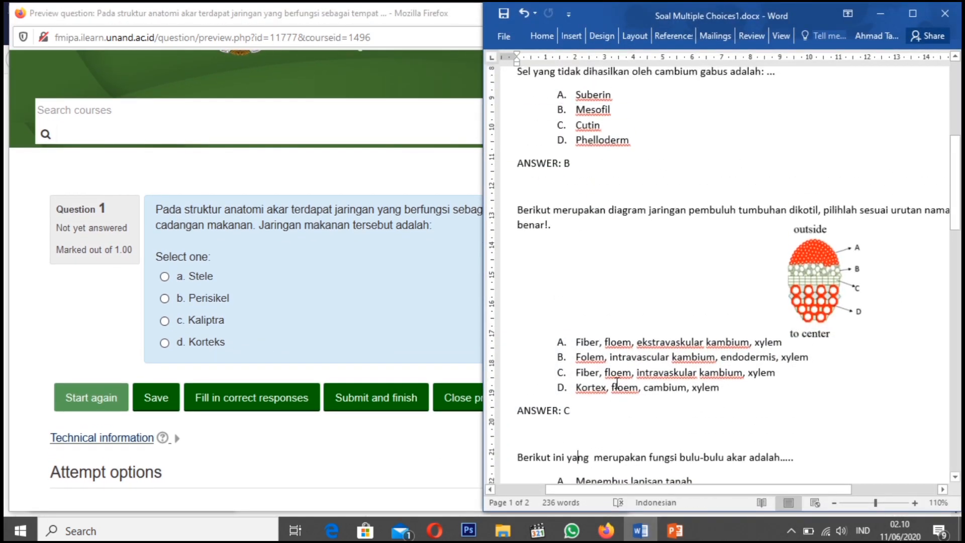
scroll(617, 383, "down", 5)
scroll(617, 383, "down", 12)
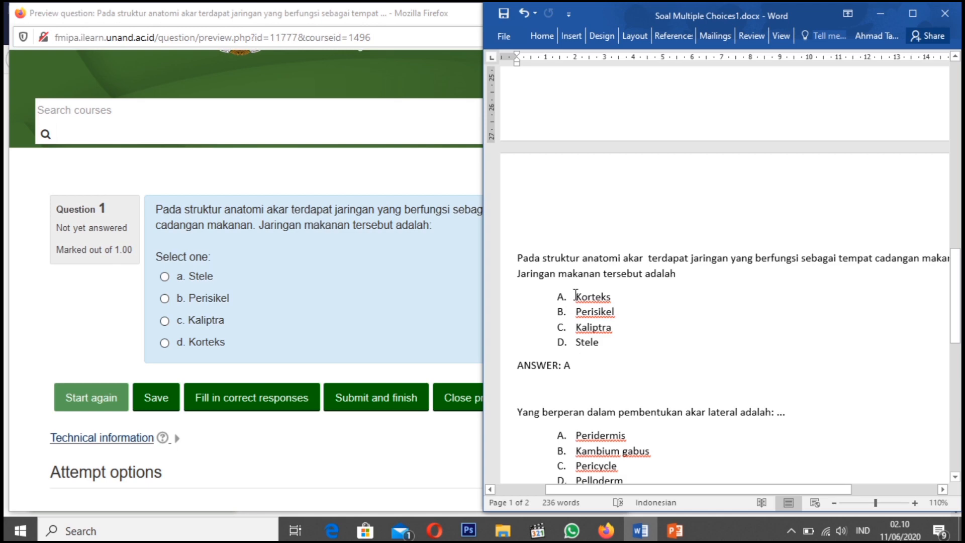
left_click_drag(575, 295, 613, 296)
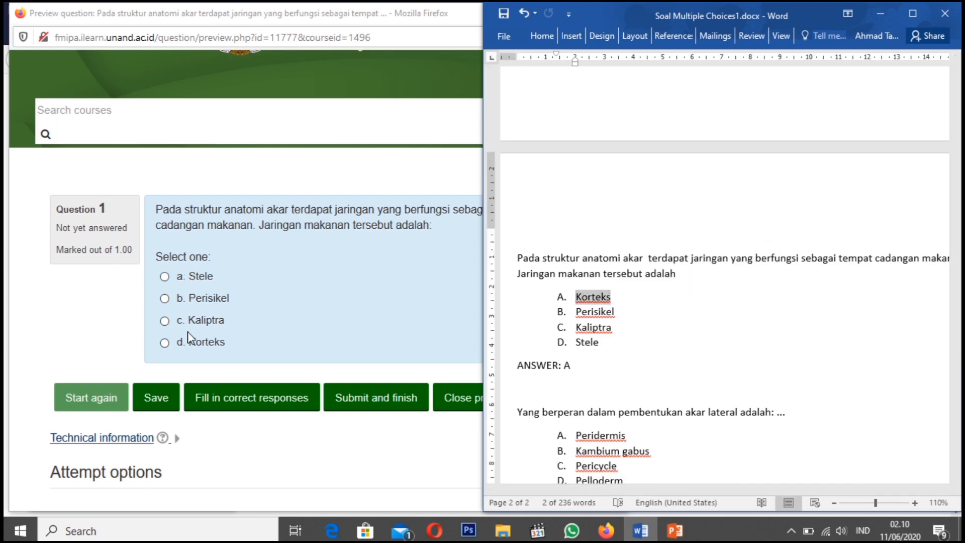
Answer the previewed question with "Korteks", submit it, and close the preview after checking the result
left_click(165, 342)
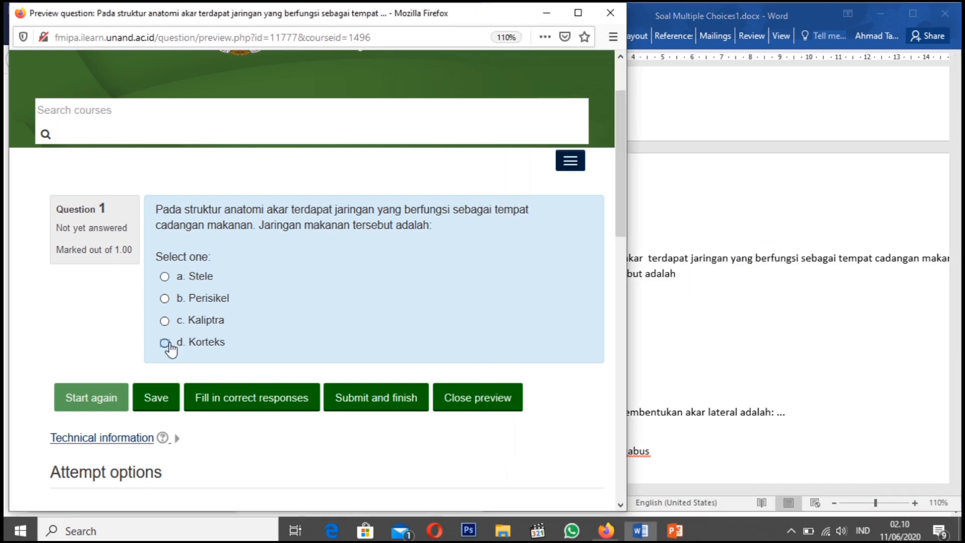
left_click(362, 399)
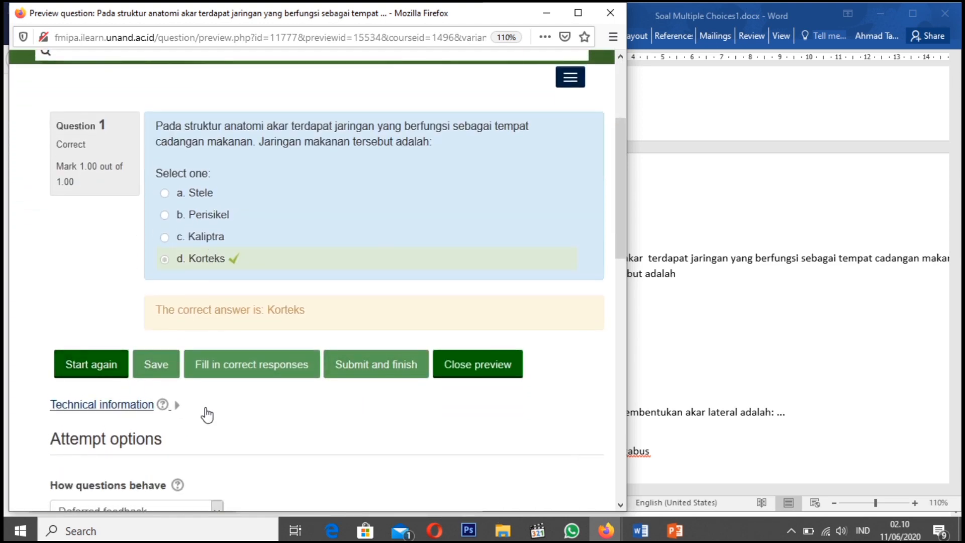
scroll(511, 192, "down", 4)
left_click(491, 171)
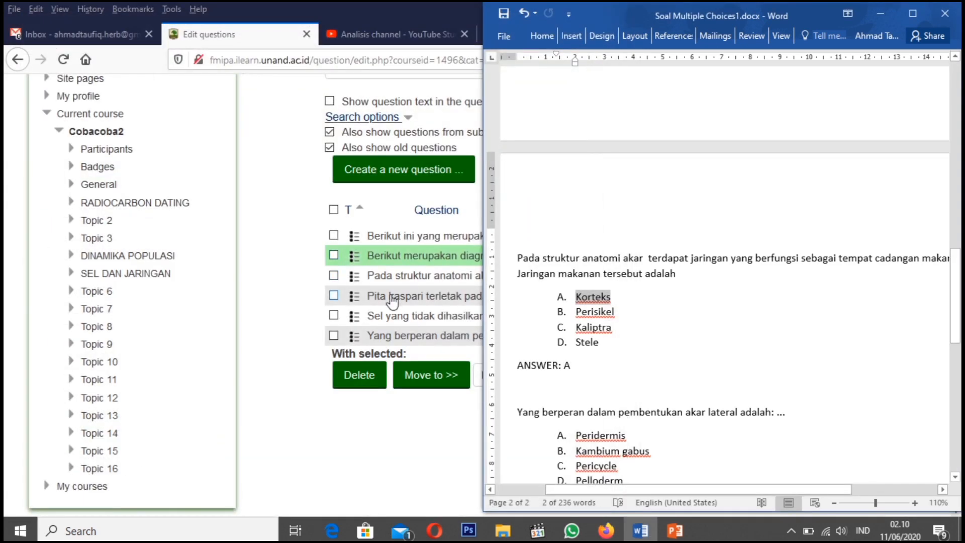
Preview the "Pita kaspari terletak pada jaringan" question and find its answer, "Endodermis", in the Word document
left_click(274, 308)
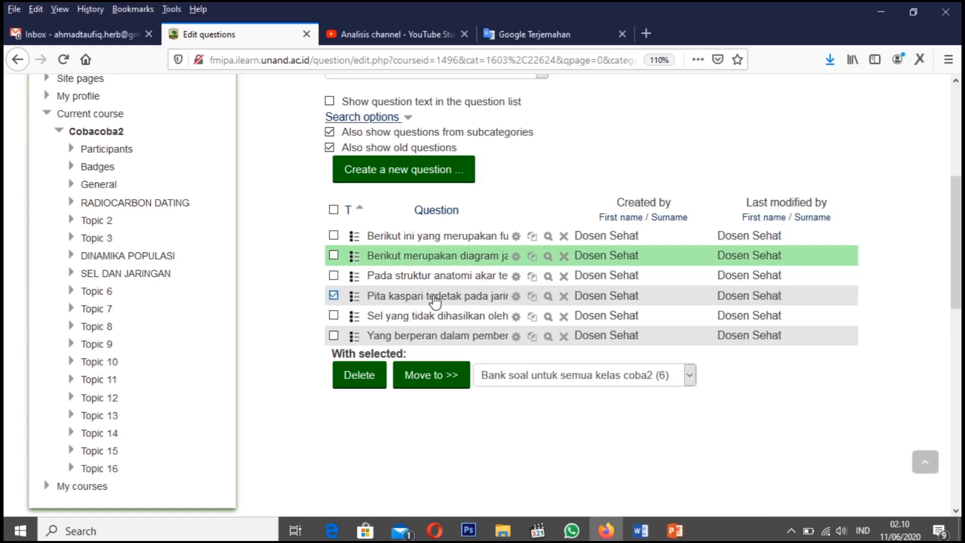
left_click(548, 301)
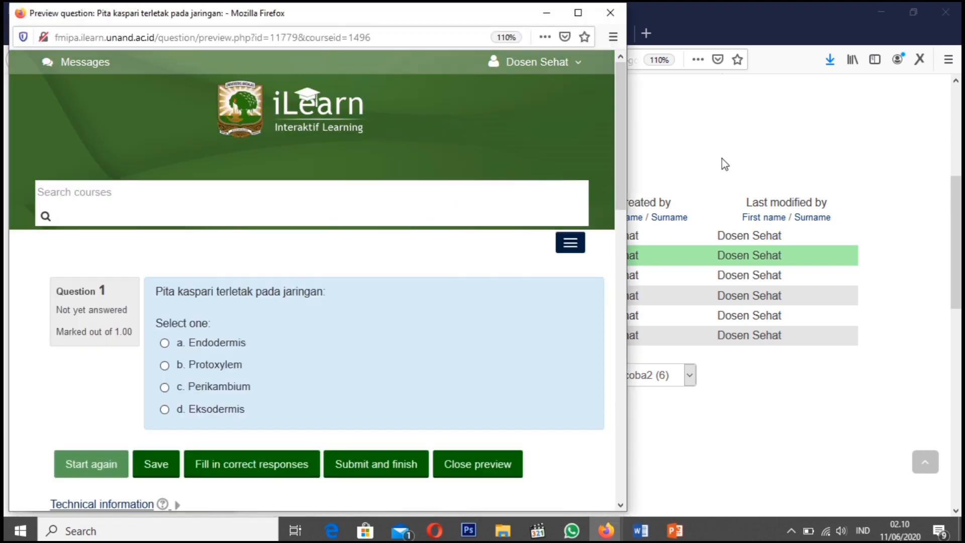
left_click(640, 530)
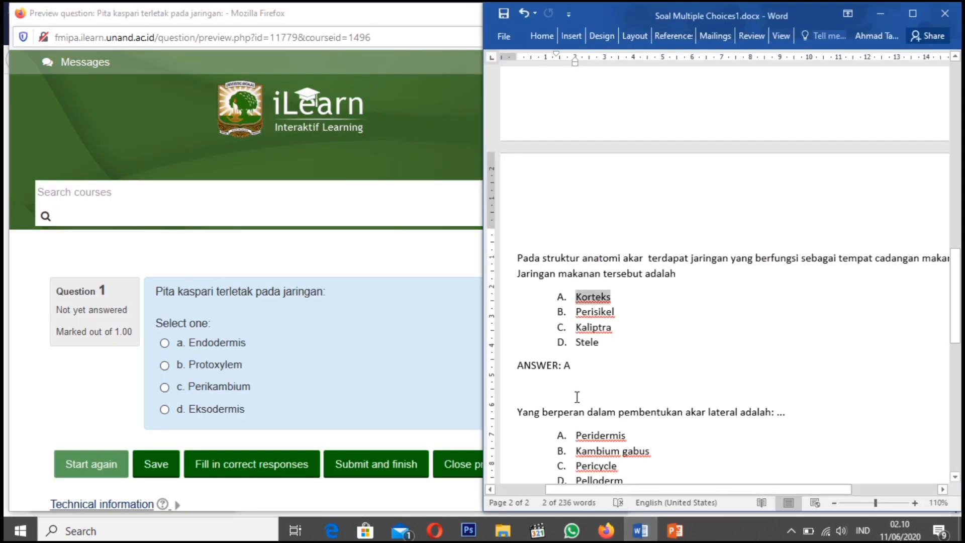
left_click(672, 428)
scroll(673, 427, "down", 3)
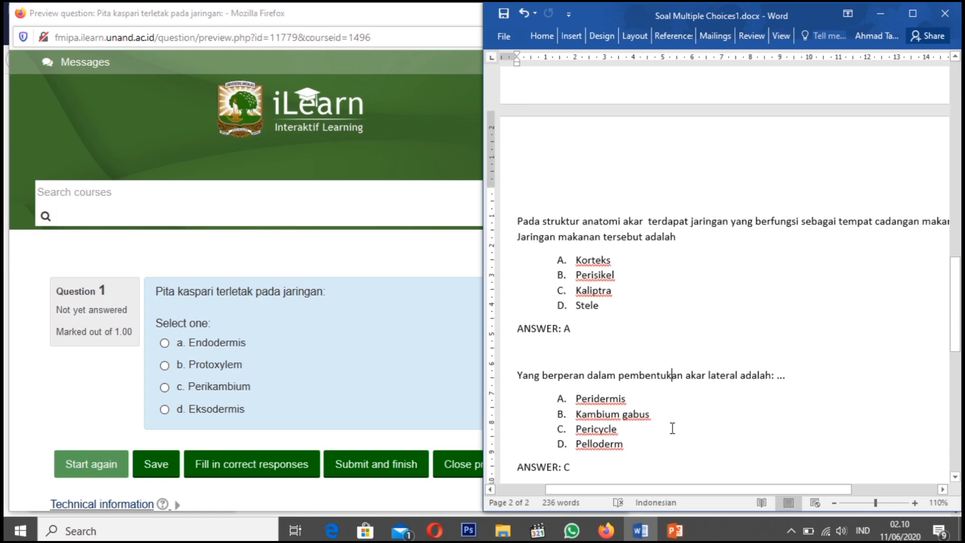
scroll(672, 427, "down", 5)
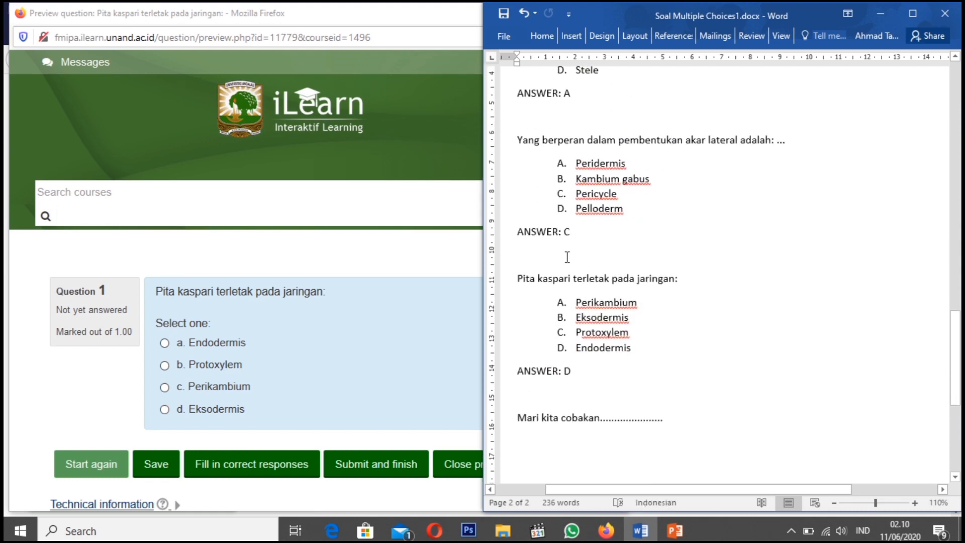
left_click_drag(519, 278, 628, 267)
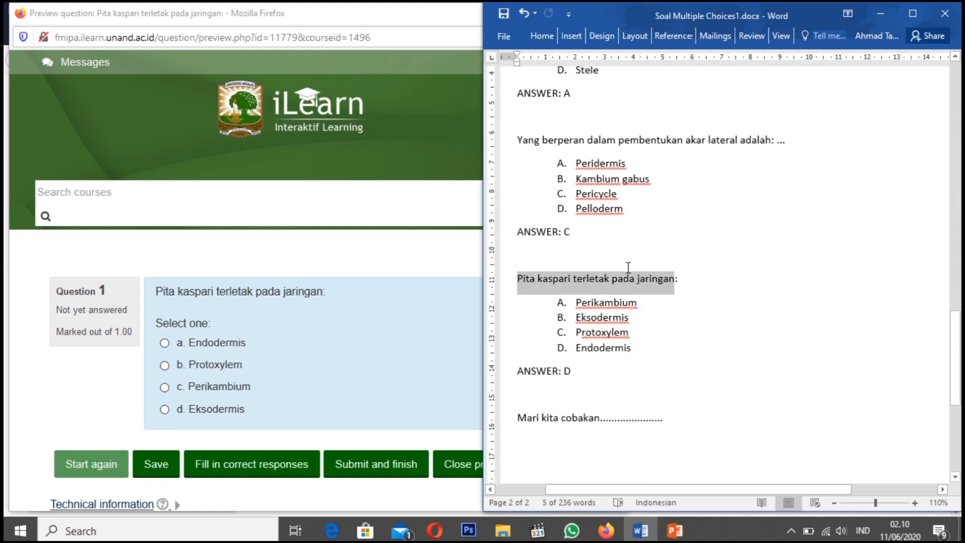
left_click(564, 374)
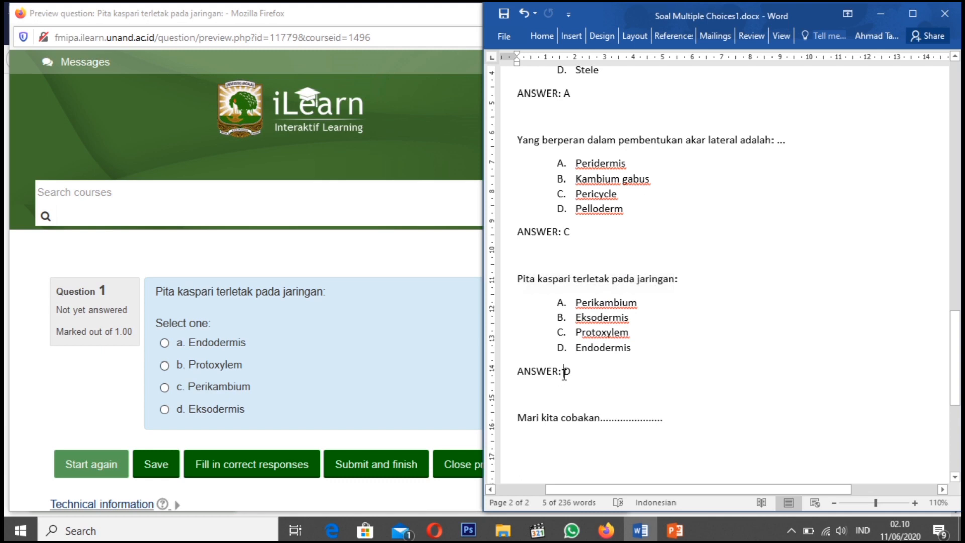
left_click_drag(575, 348, 641, 354)
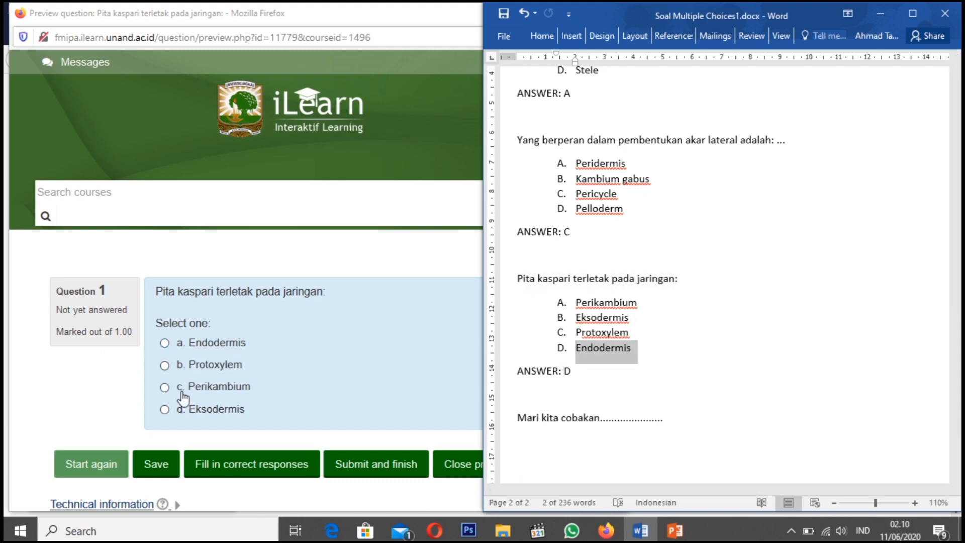
Answer the previewed question with "Endodermis", submit it, and close the preview after checking the result
left_click(165, 344)
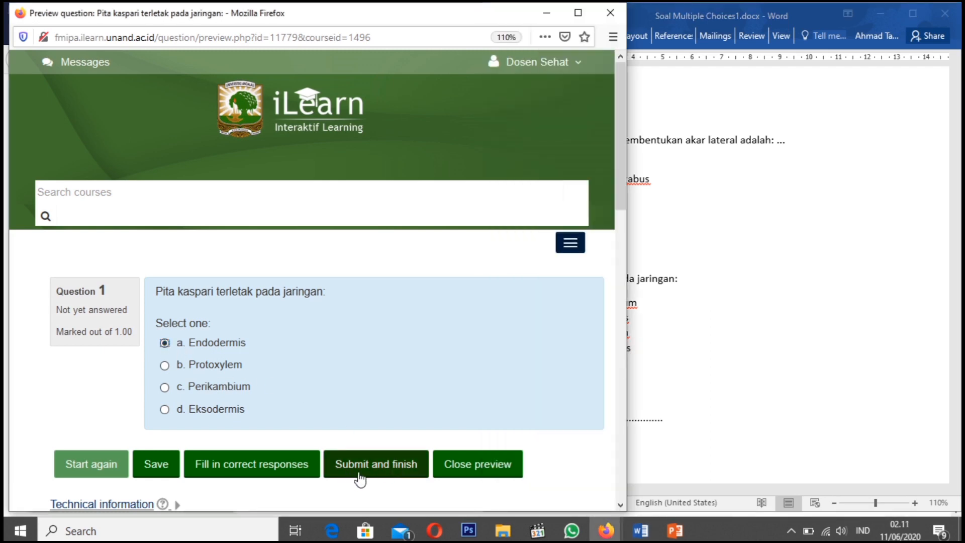
left_click(375, 466)
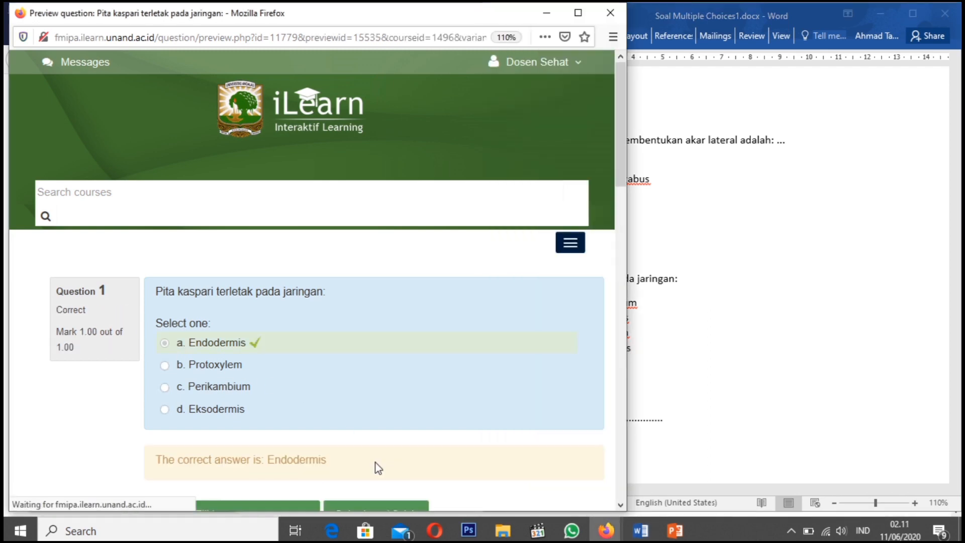
scroll(246, 362, "down", 3)
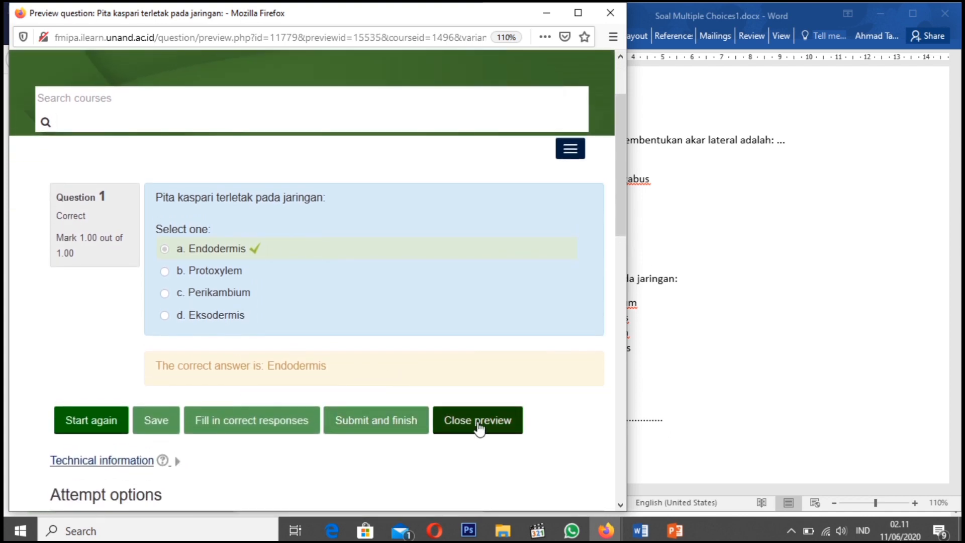
left_click(479, 421)
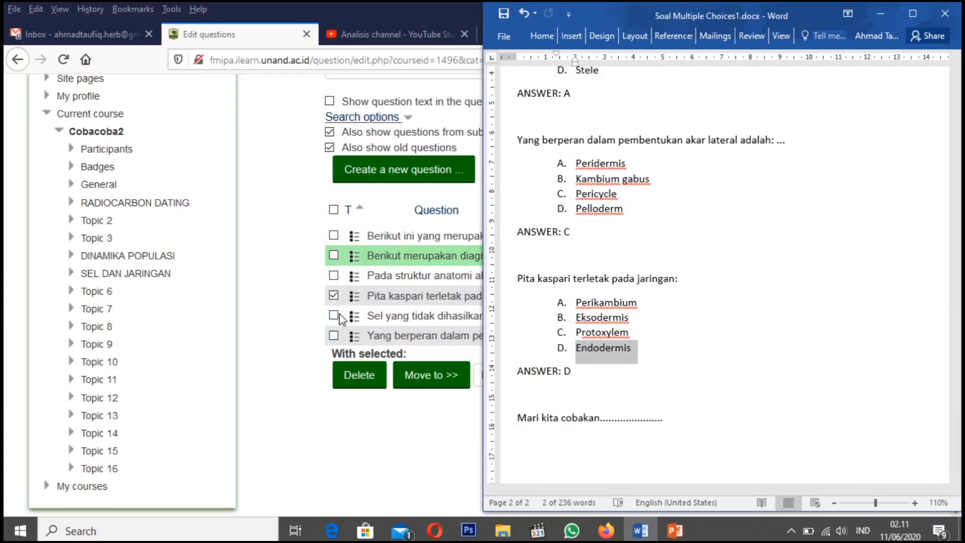
Deselect the "Pita kaspari" question and preview the "Sel yang tidak dihasilkan oleh cambium gabus" question beside the Word document
left_click(334, 297)
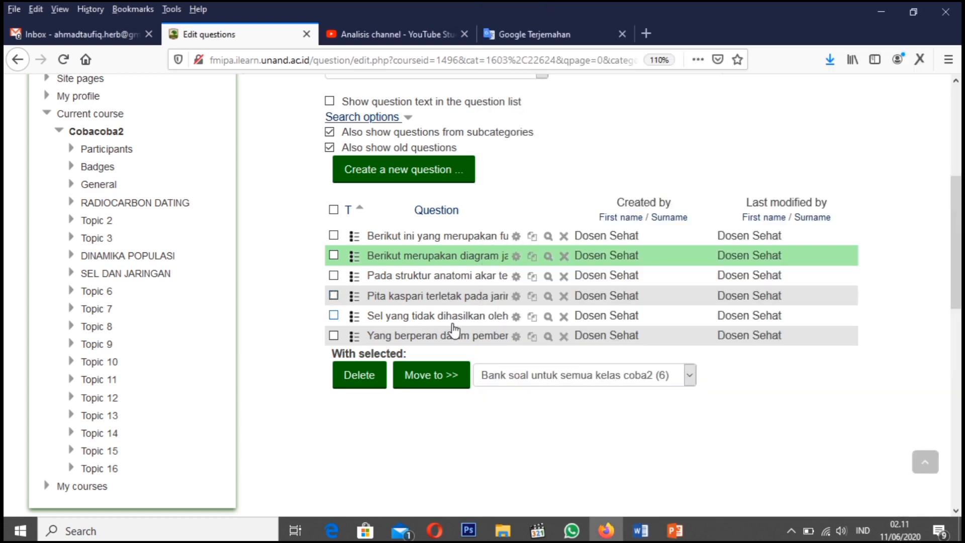
left_click(548, 318)
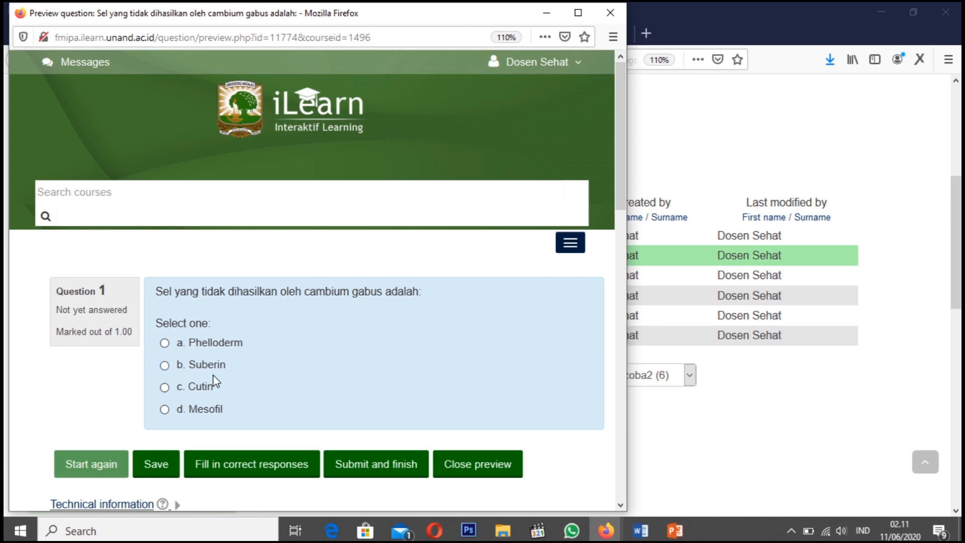
left_click(640, 531)
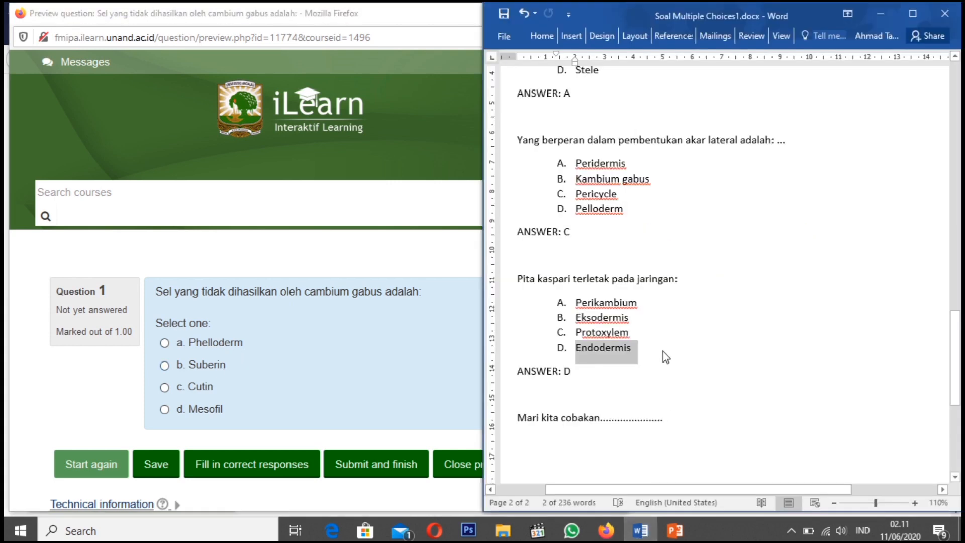
Look through the Word document for the "Sel yang tidak dihasilkan oleh cambium gabus" question and its answer key
scroll(608, 321, "up", 3)
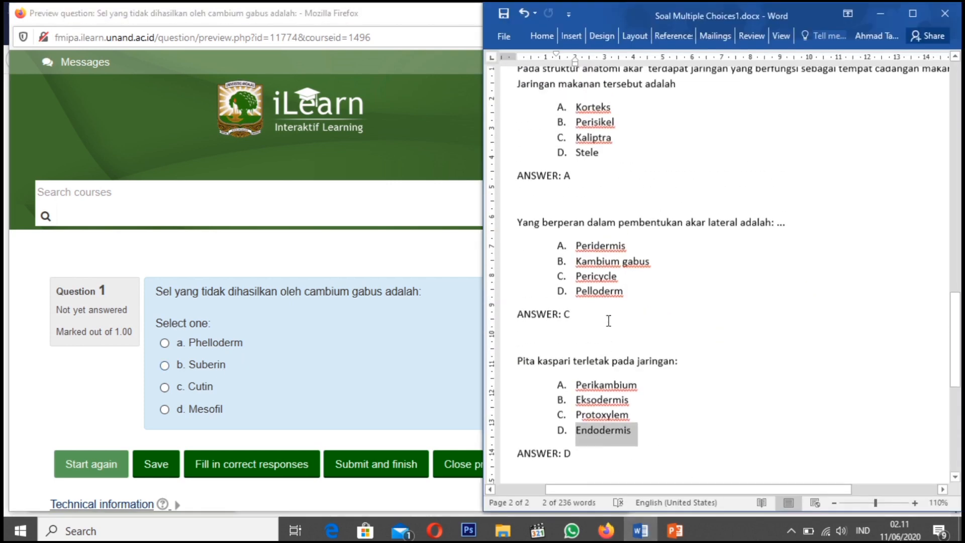
left_click(565, 317)
left_click(576, 263)
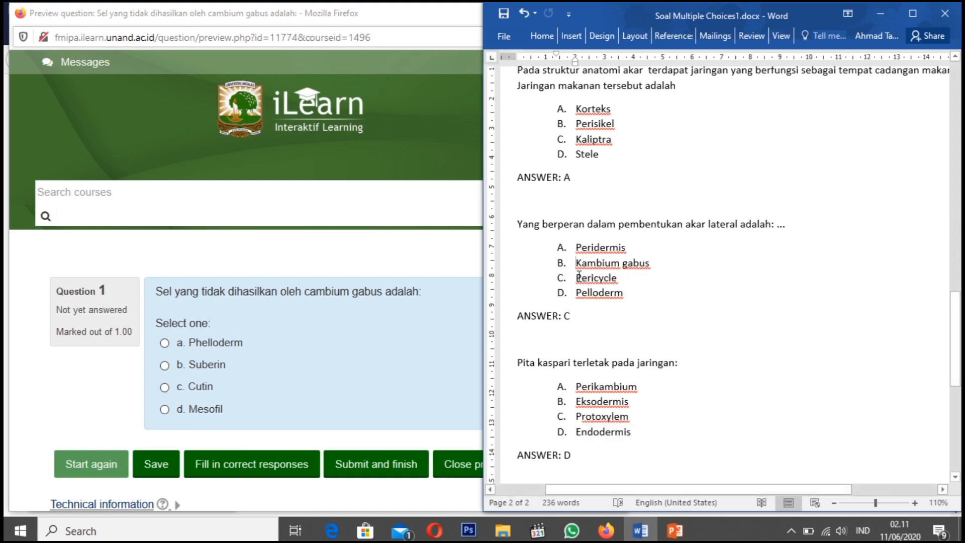
left_click_drag(577, 277, 626, 278)
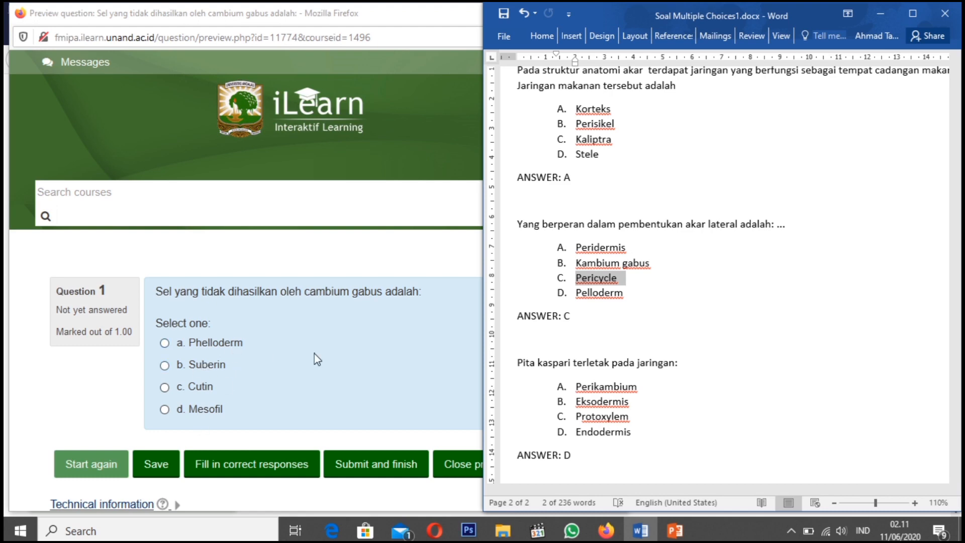
left_click(627, 331)
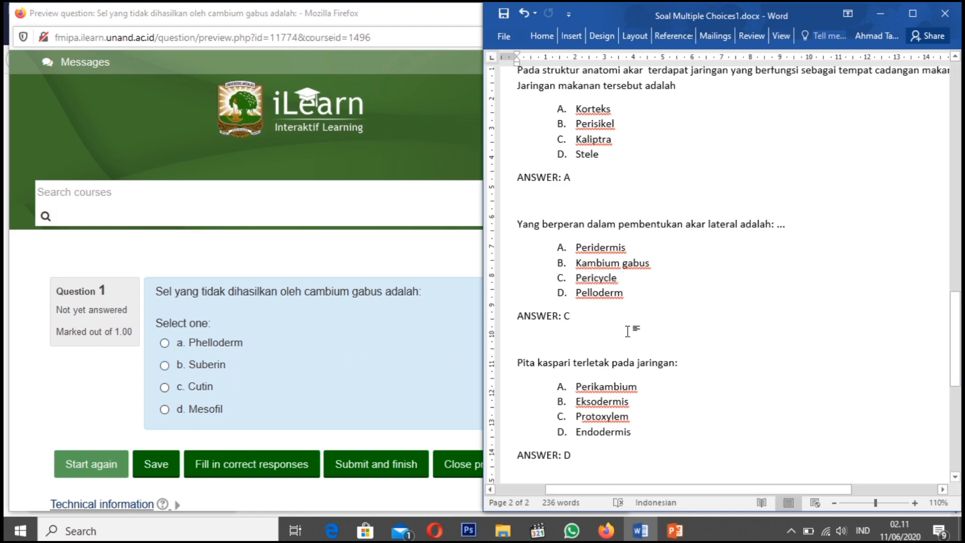
scroll(627, 331, "up", 7)
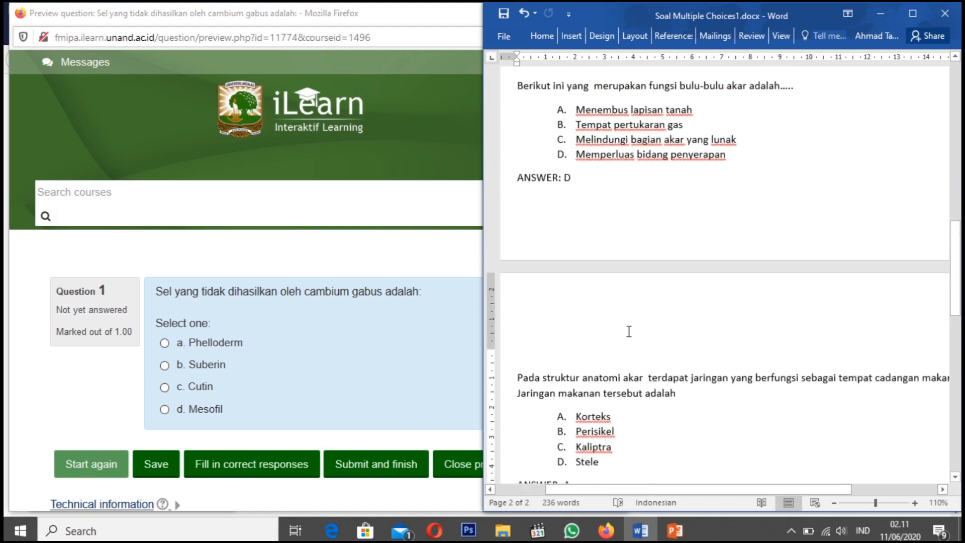
scroll(628, 331, "up", 7)
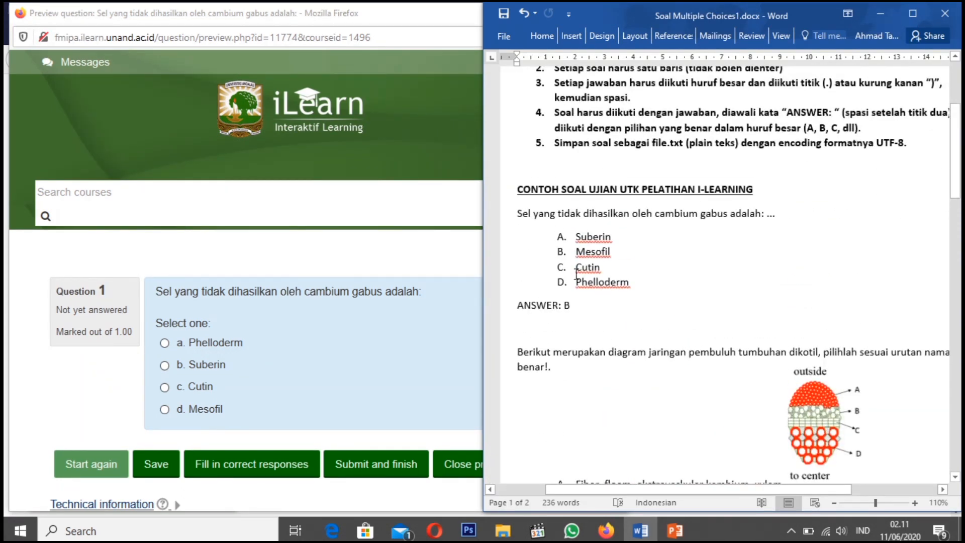
Answer the previewed question with the keyed option "Mesofil", submit it, and close the preview after checking the result
double_click(566, 305)
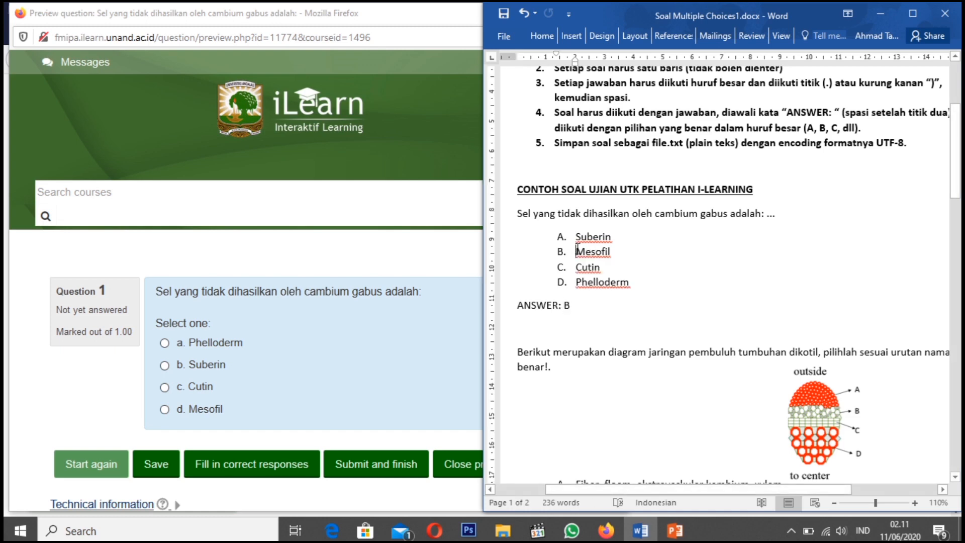
left_click_drag(576, 251, 614, 249)
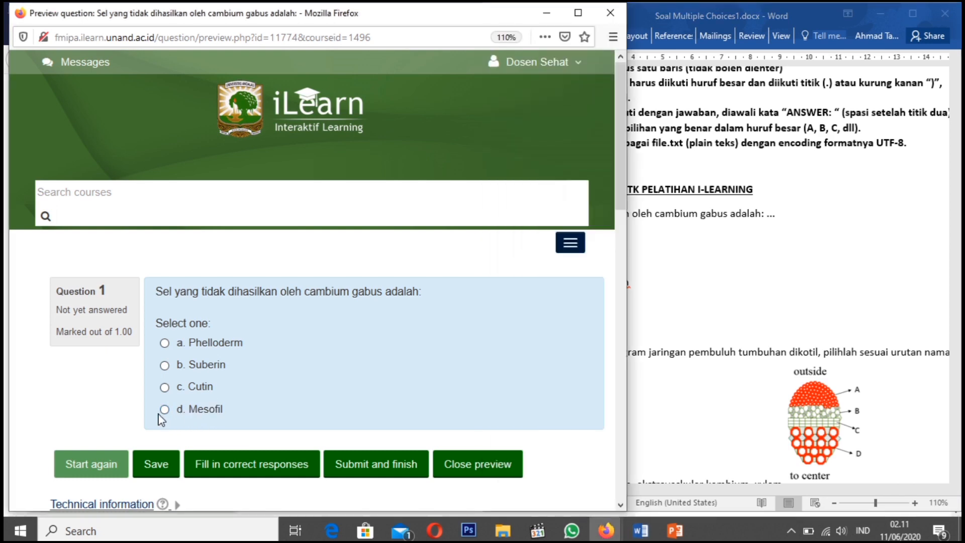
left_click(164, 409)
left_click(164, 409)
left_click(382, 465)
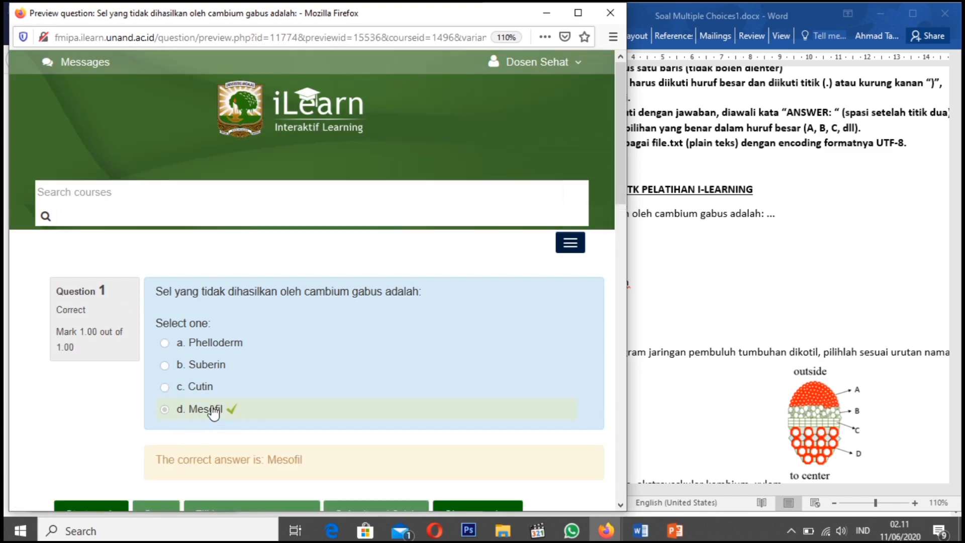
scroll(276, 407, "down", 4)
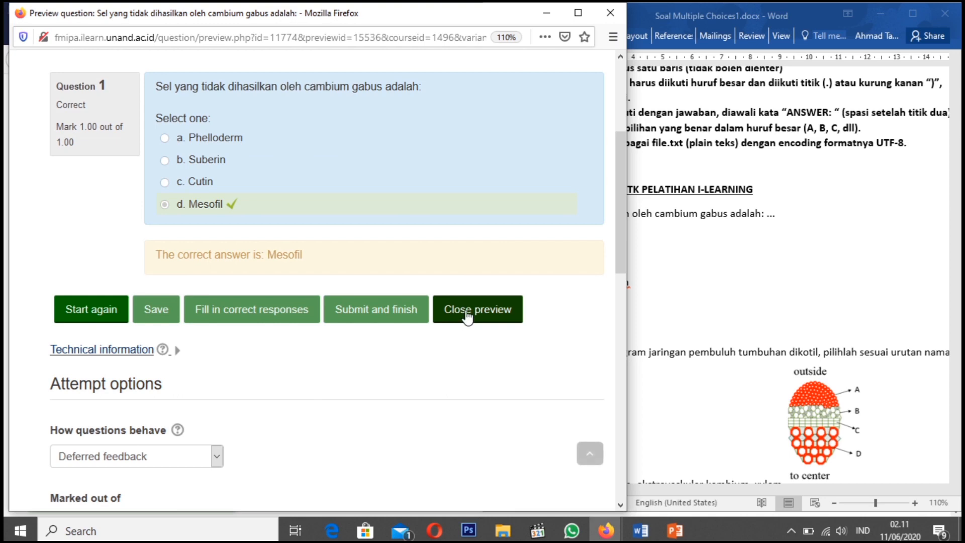
left_click(467, 316)
left_click(371, 440)
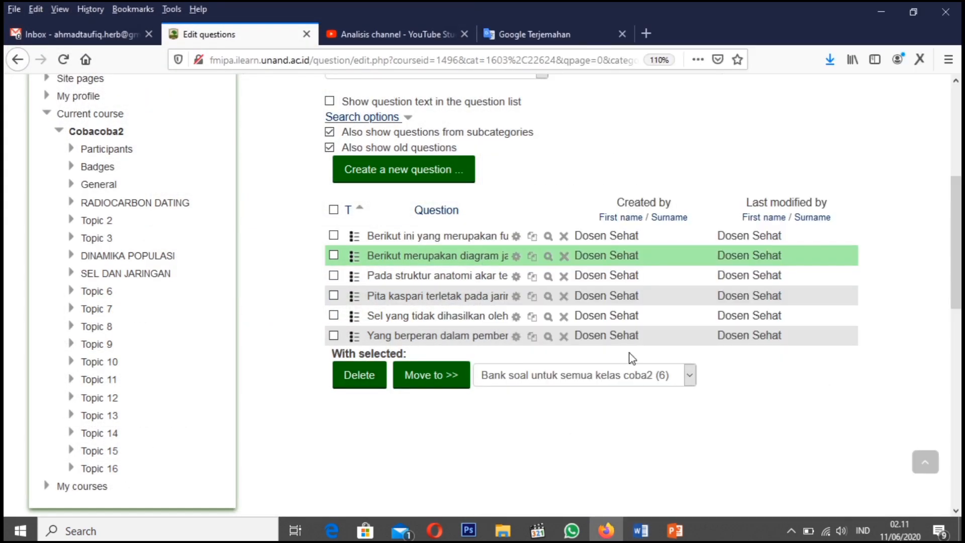
Preview the "Yang berperan dalam pembentukan akar lateral" question and find its keyed answer, "Pericycle", in the Word document
left_click(548, 336)
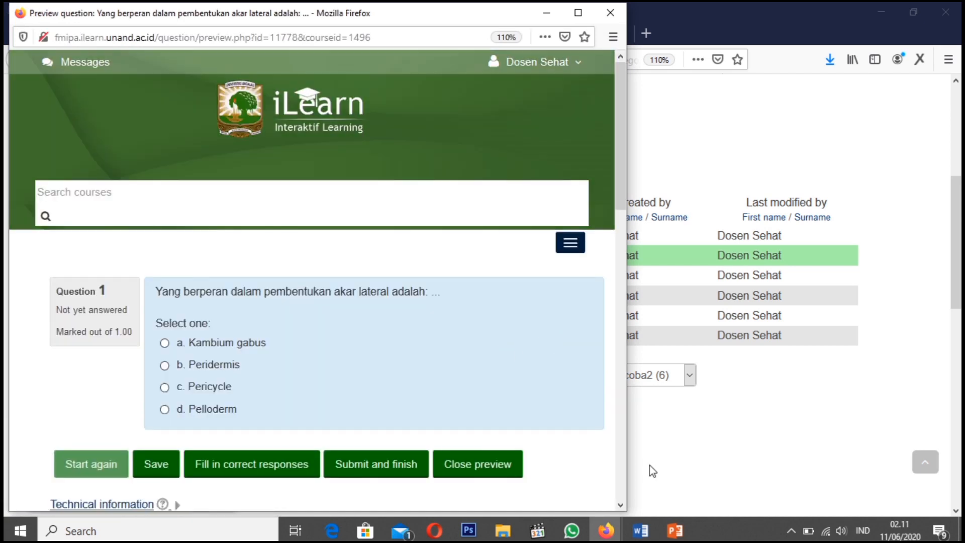
left_click(641, 531)
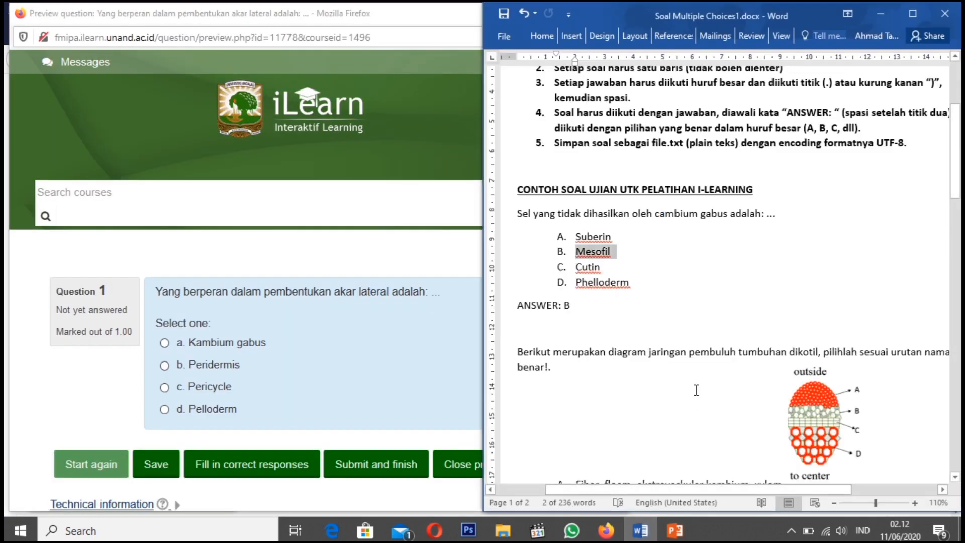
scroll(643, 319, "down", 10)
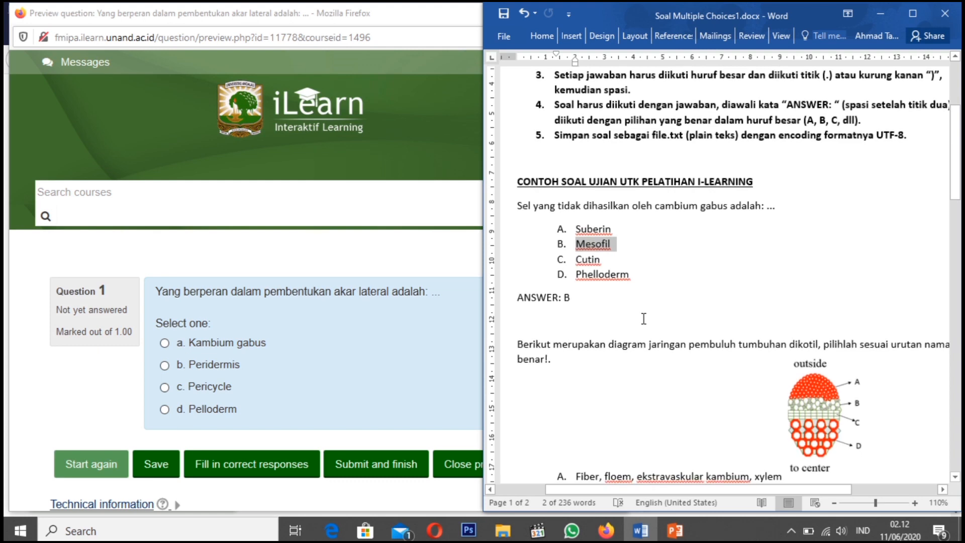
scroll(644, 318, "down", 7)
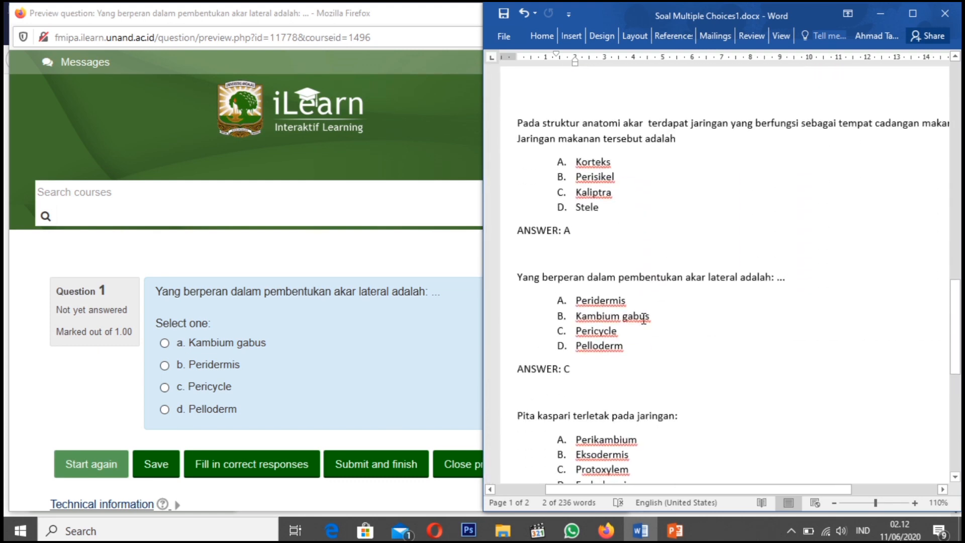
left_click_drag(515, 277, 777, 282)
left_click(326, 304)
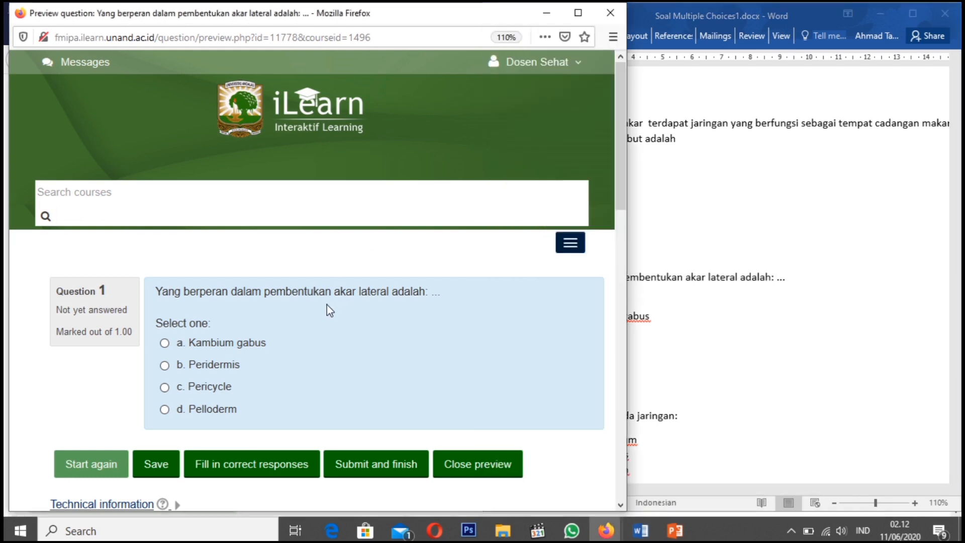
left_click(668, 346)
left_click(590, 367)
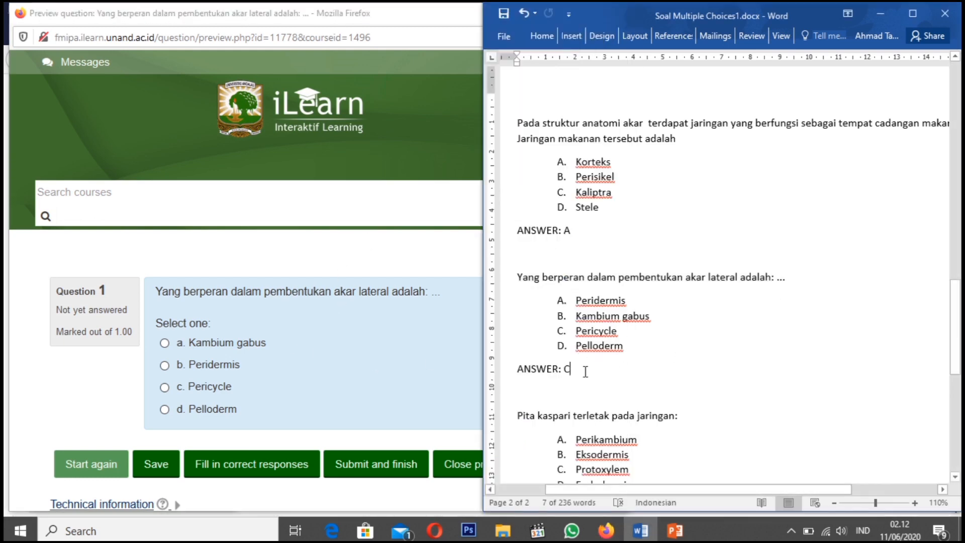
left_click_drag(626, 330, 575, 330)
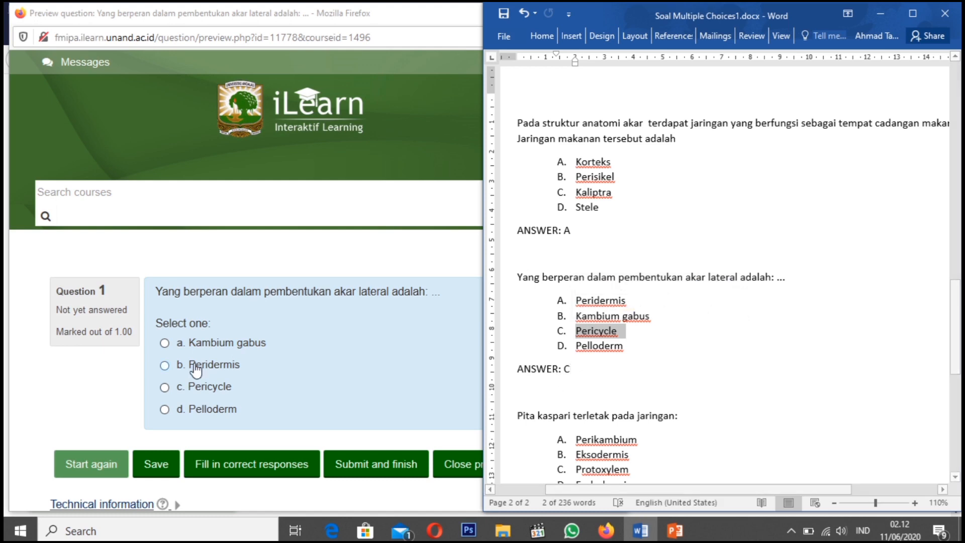
Answer the previewed question with "Pericycle", submit it, check the result, and close the preview to return to the question bank
left_click(164, 388)
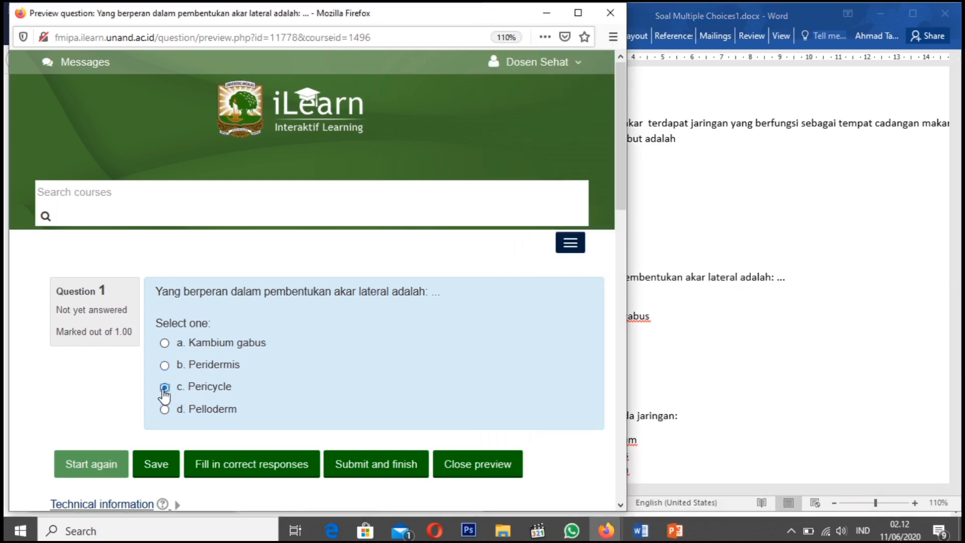
left_click(393, 469)
scroll(357, 407, "down", 2)
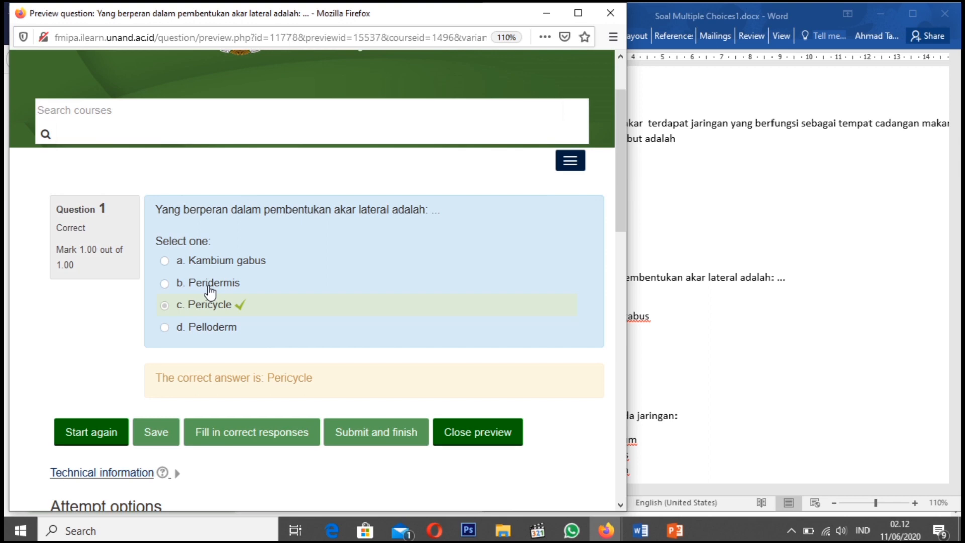
left_click(472, 433)
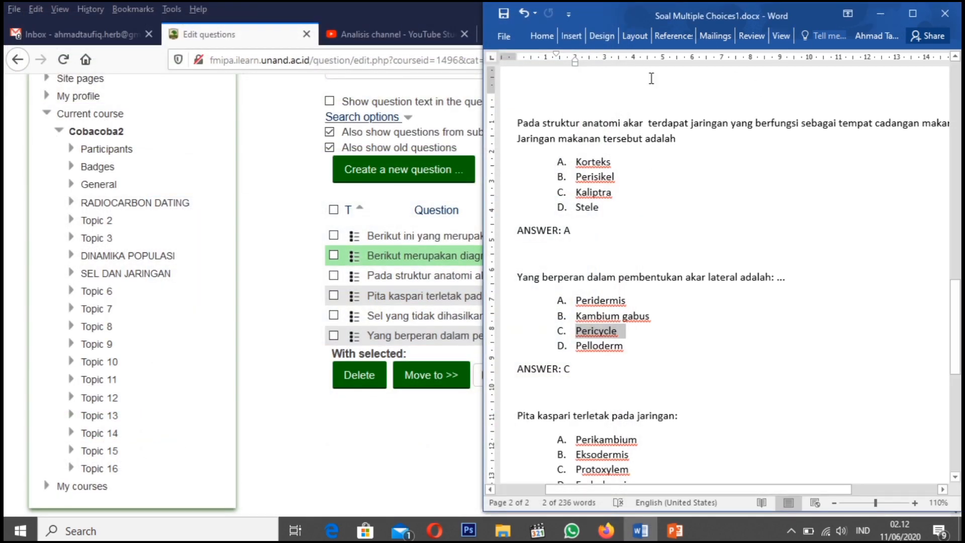
left_click(265, 172)
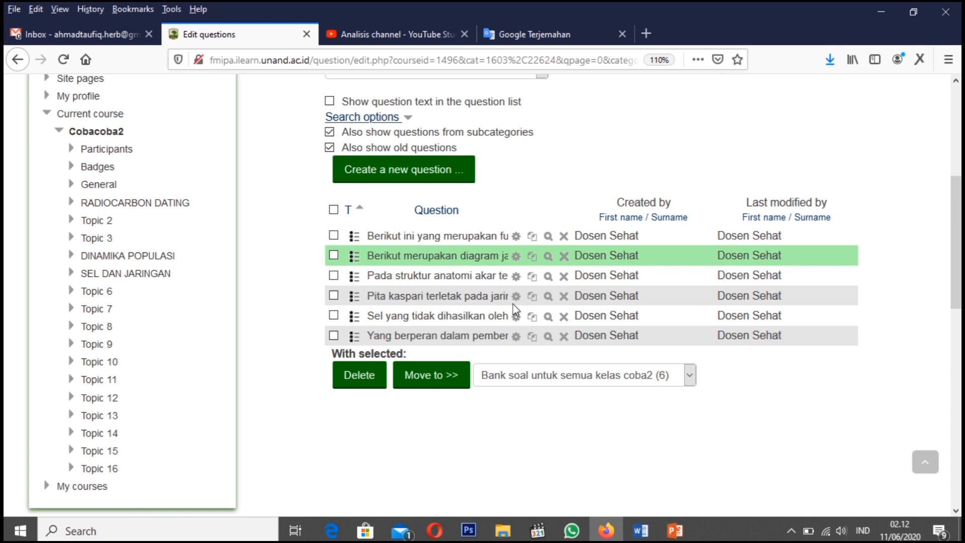
Go back to the Cobacoba2 course page and turn editing on
scroll(153, 375, "down", 6)
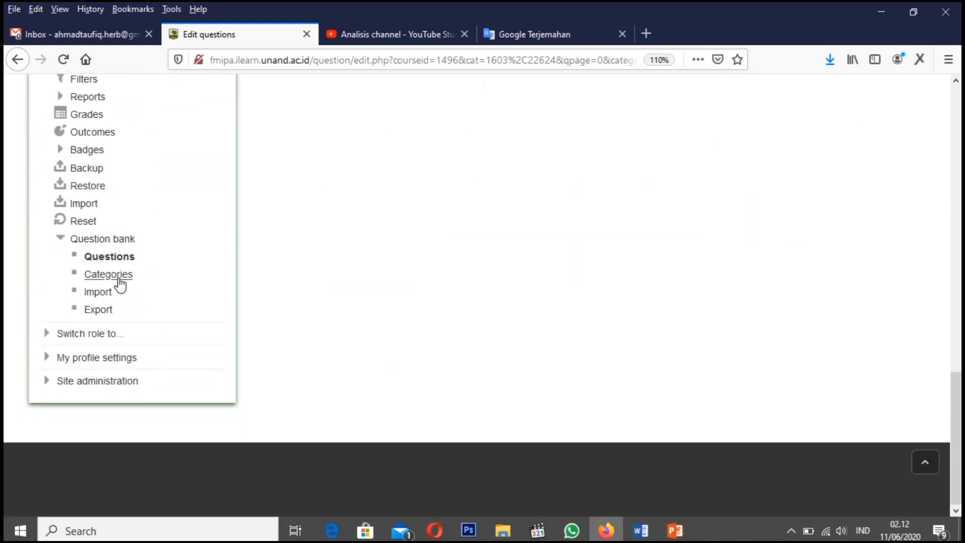
scroll(434, 262, "up", 8)
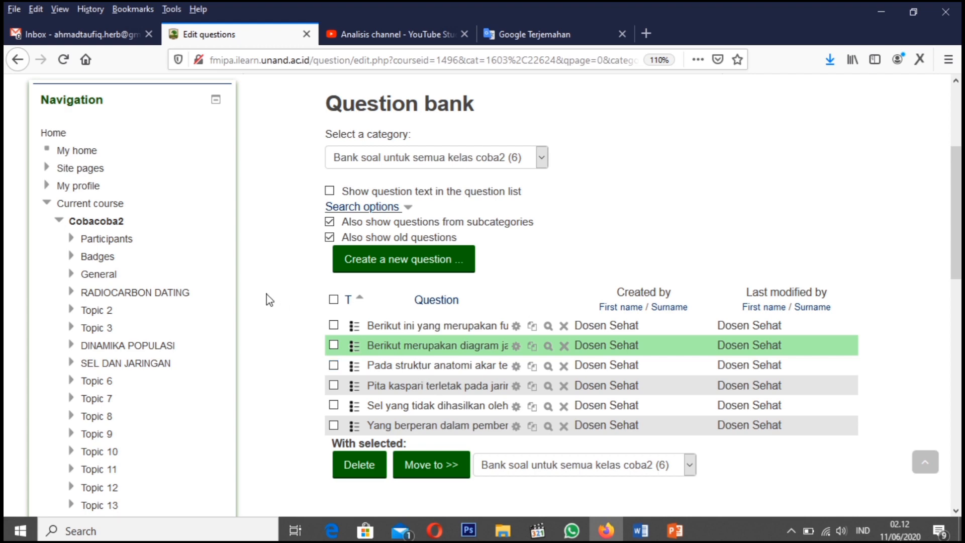
scroll(170, 236, "up", 5)
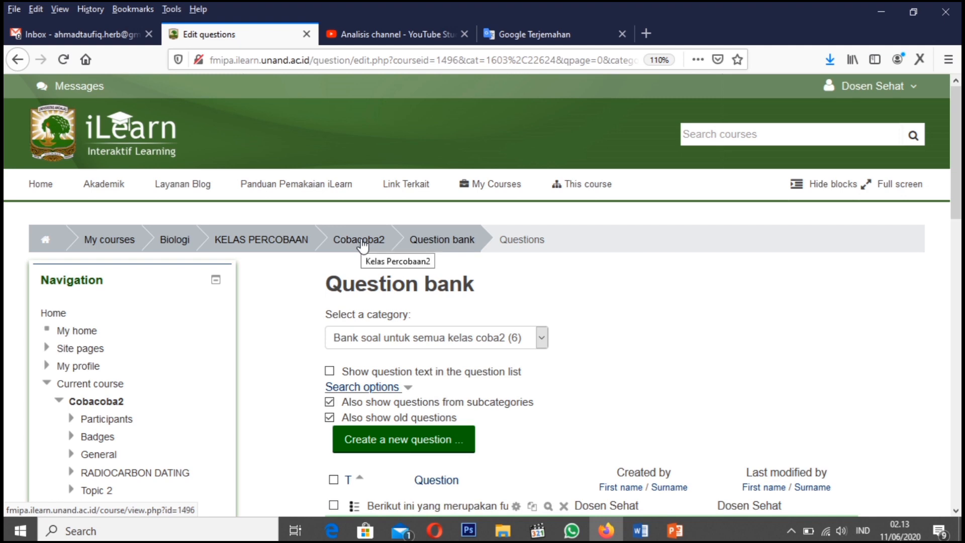
left_click(362, 246)
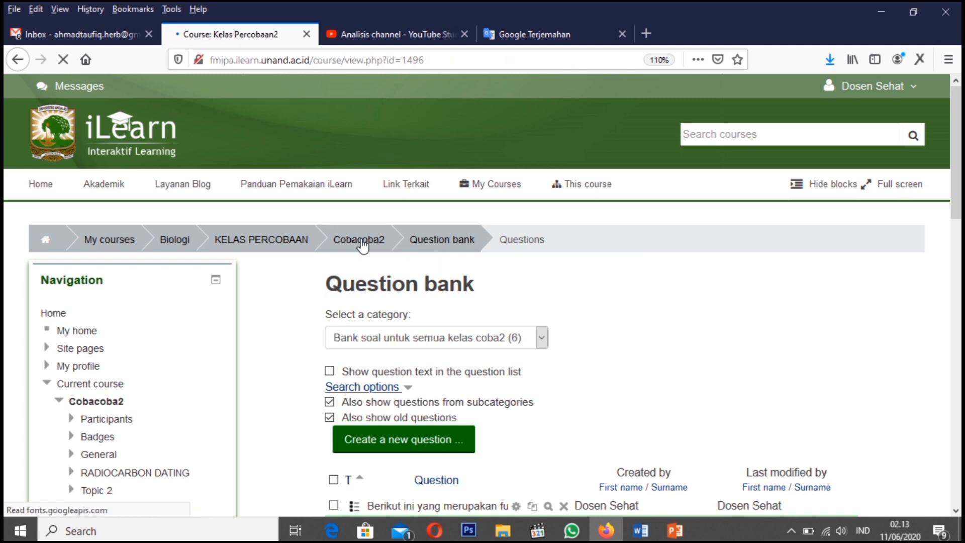
scroll(350, 366, "down", 15)
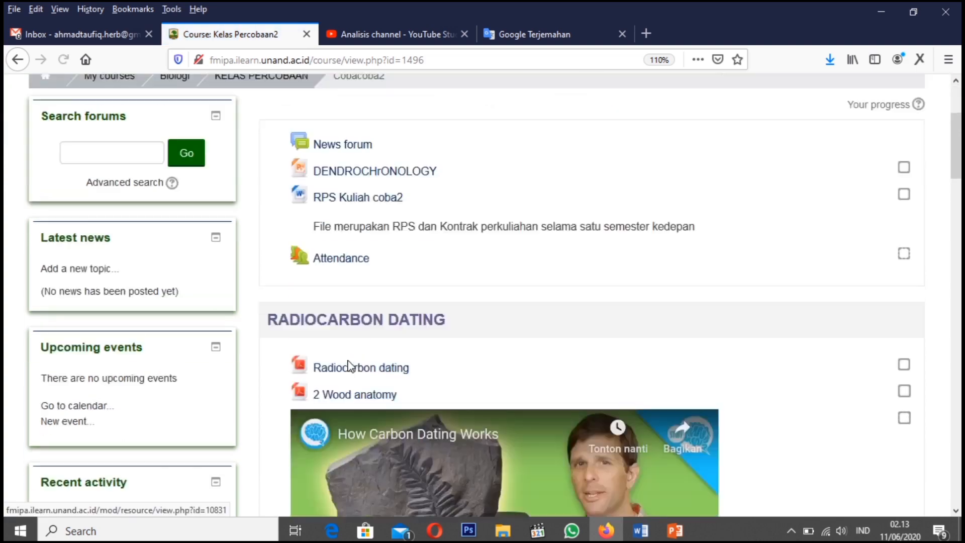
scroll(350, 367, "down", 1)
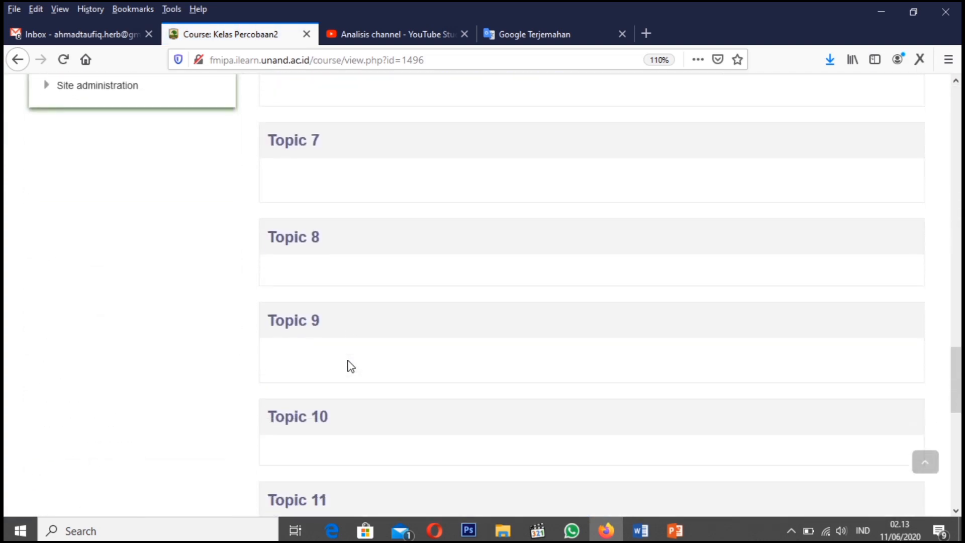
scroll(351, 367, "down", 3)
scroll(351, 367, "down", 2)
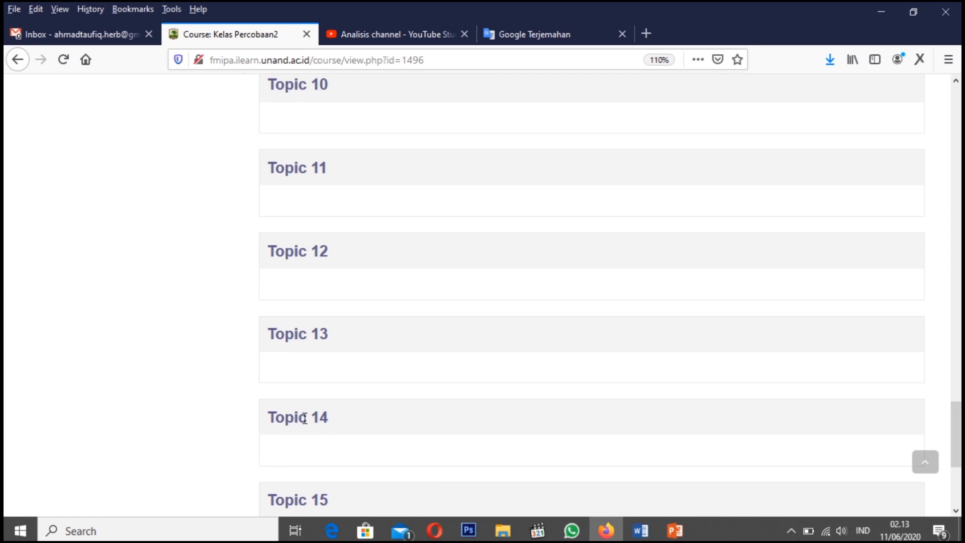
scroll(741, 303, "up", 15)
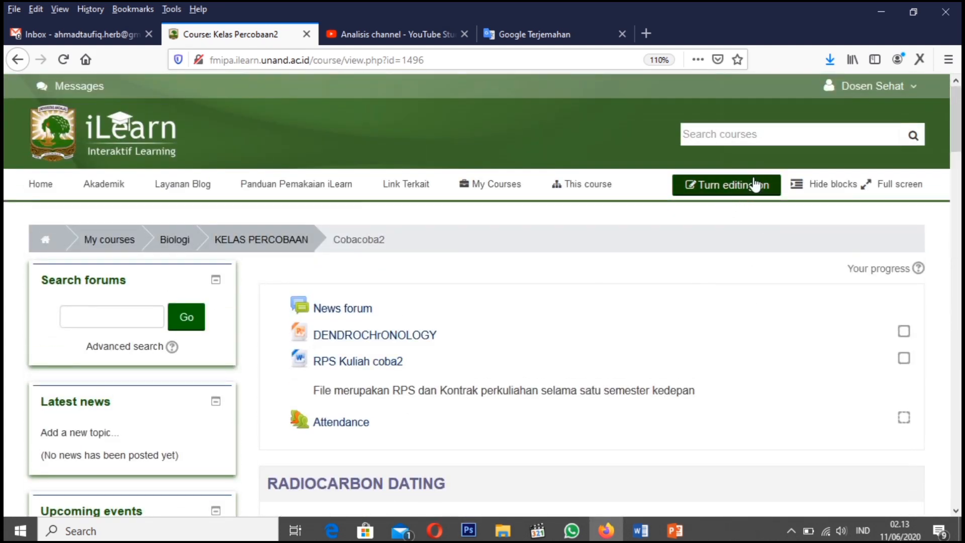
left_click(713, 191)
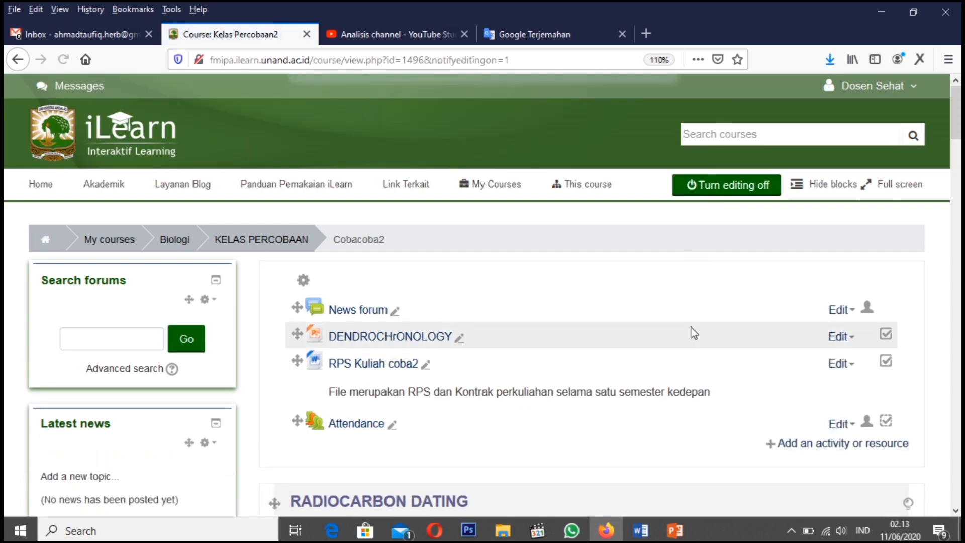
Edit the Topic 15 section, turning off its default name and naming it "UJIAN AKHIR SEMESTER"
scroll(689, 332, "down", 15)
scroll(693, 331, "down", 6)
scroll(653, 322, "up", 3)
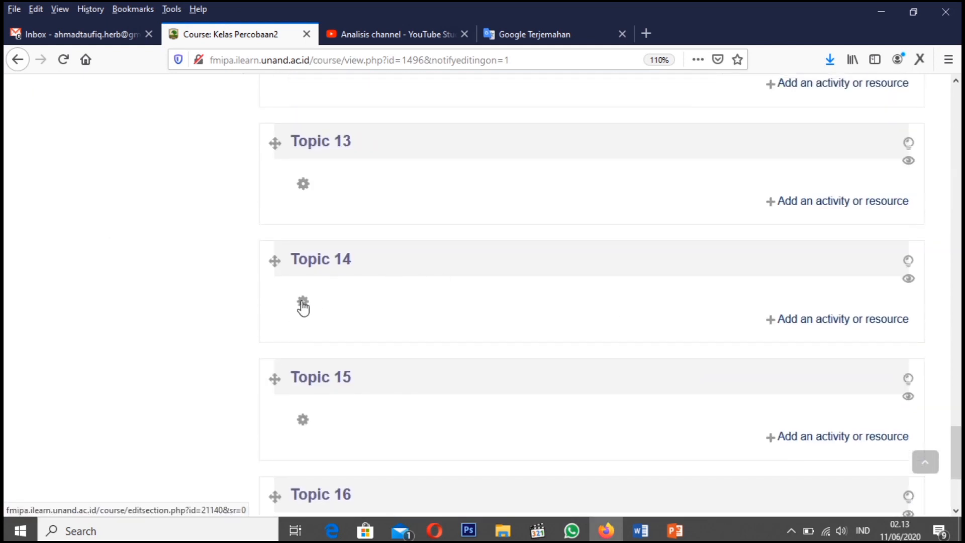
scroll(304, 406, "down", 2)
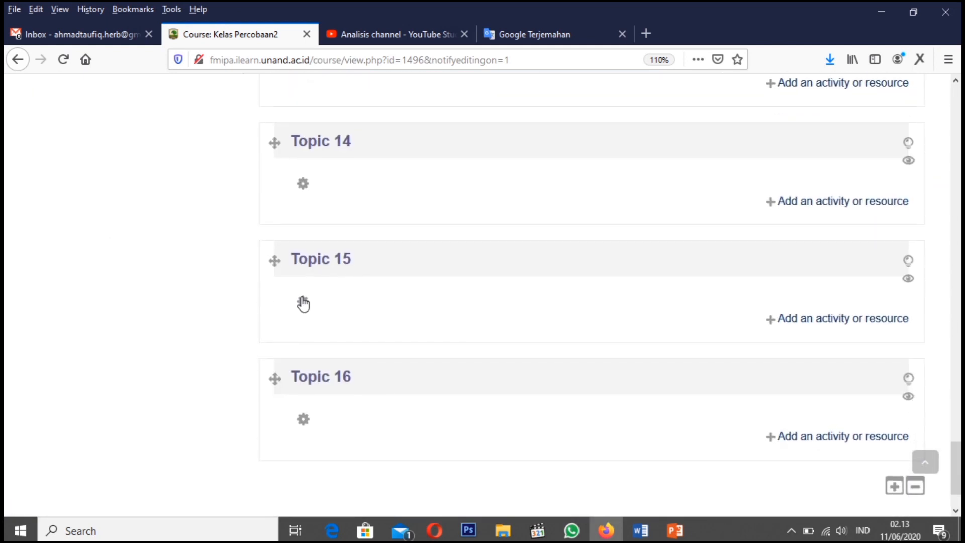
left_click(302, 302)
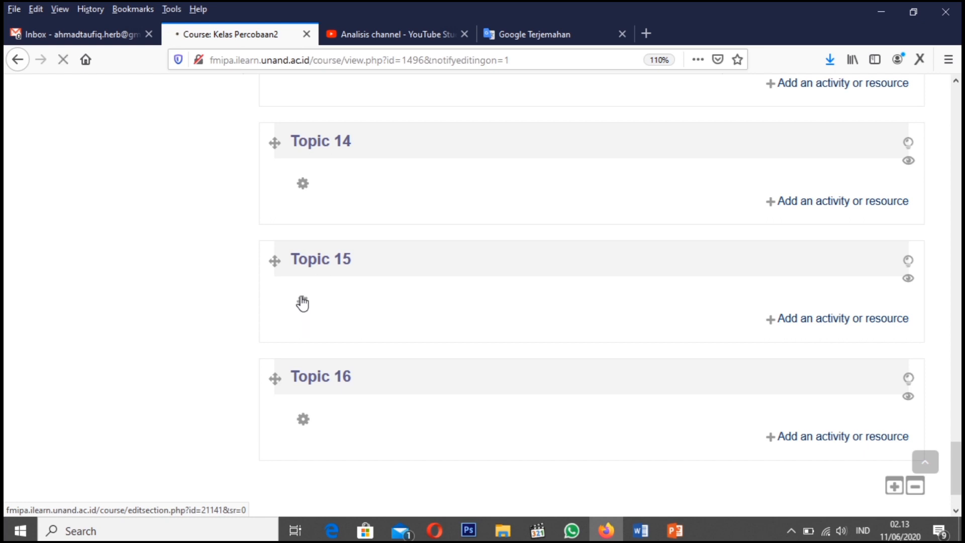
scroll(226, 355, "down", 2)
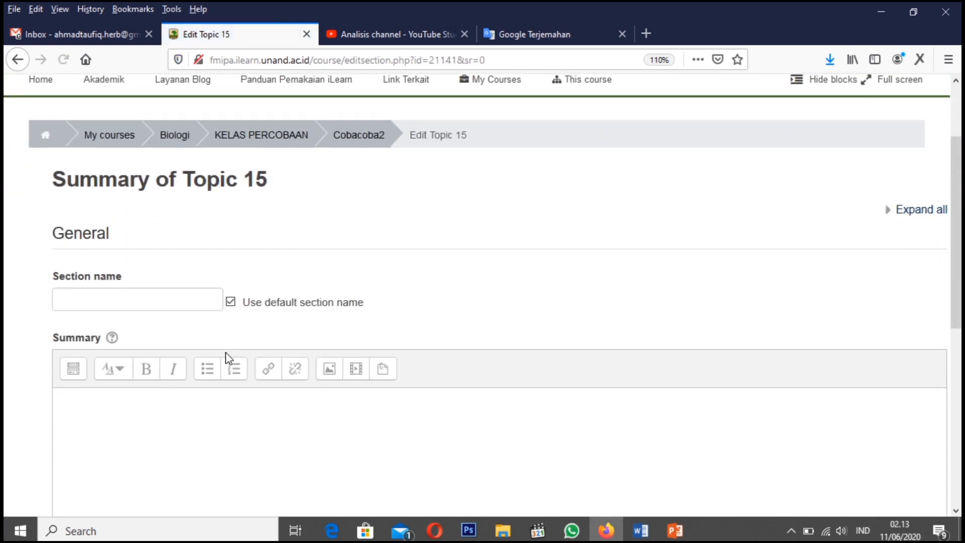
left_click(230, 302)
left_click(130, 302)
type("UJIAN AK")
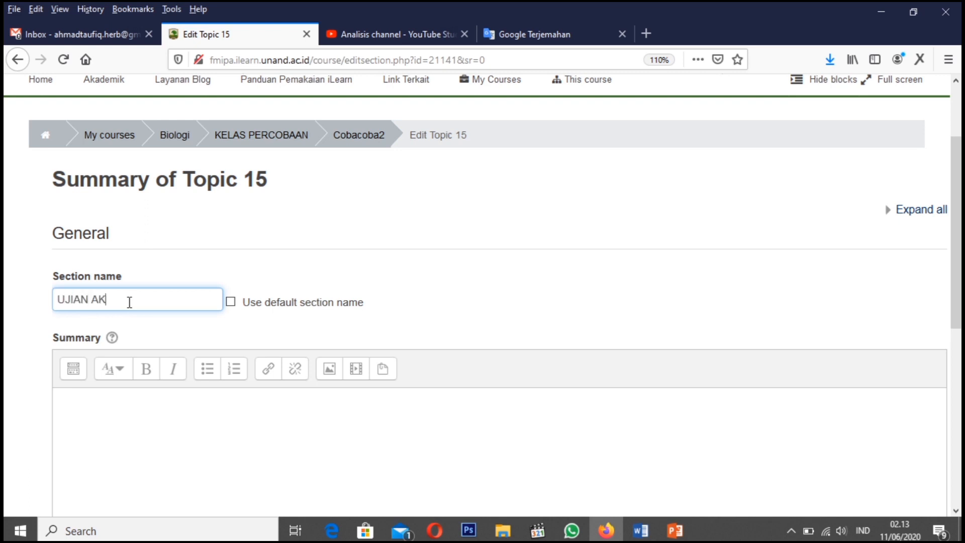
type("HIR SEMESTER")
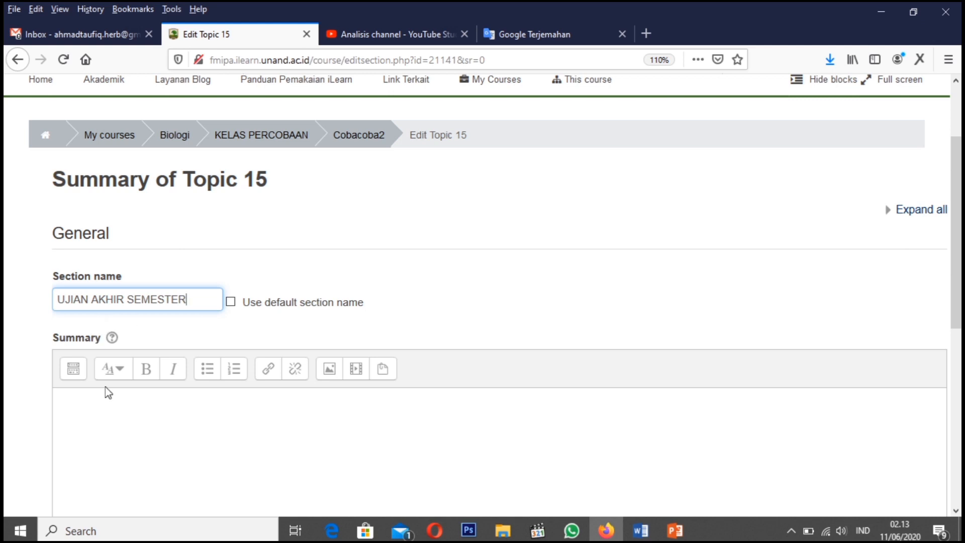
Begin the section's summary with the word "Aturan"
left_click(103, 410)
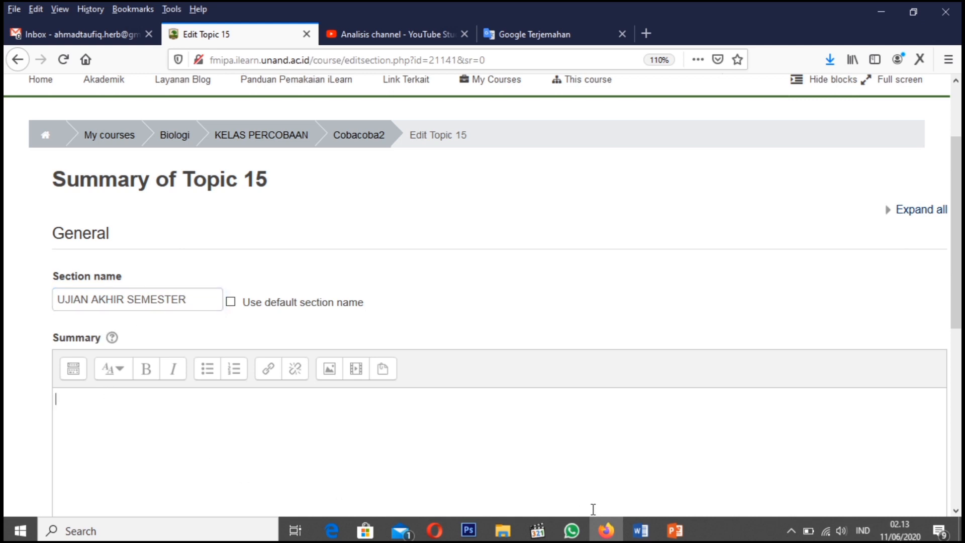
mouse_move(640, 530)
type("turan")
Switch to Word and open the recent document "Soal Ujian utk latihan i-learning.docx"
left_click(640, 530)
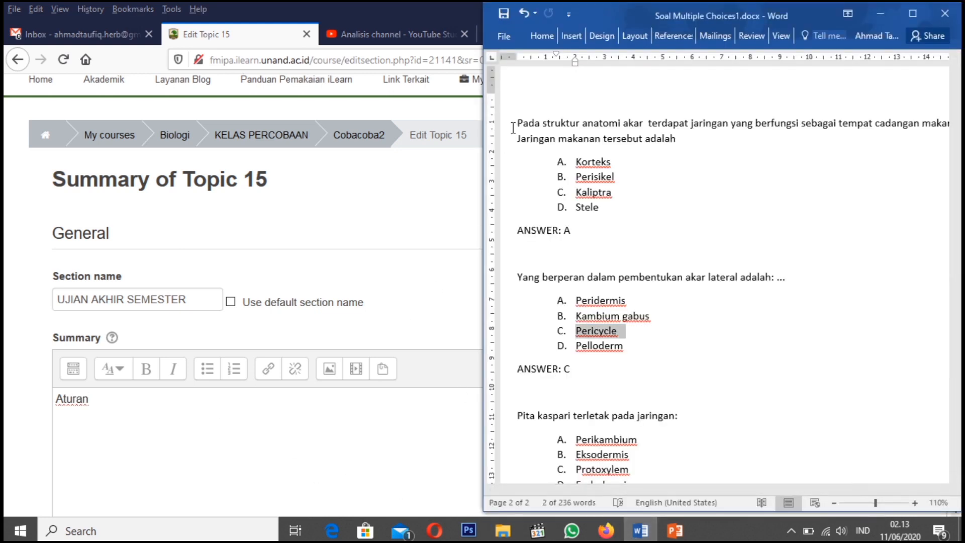
left_click(508, 40)
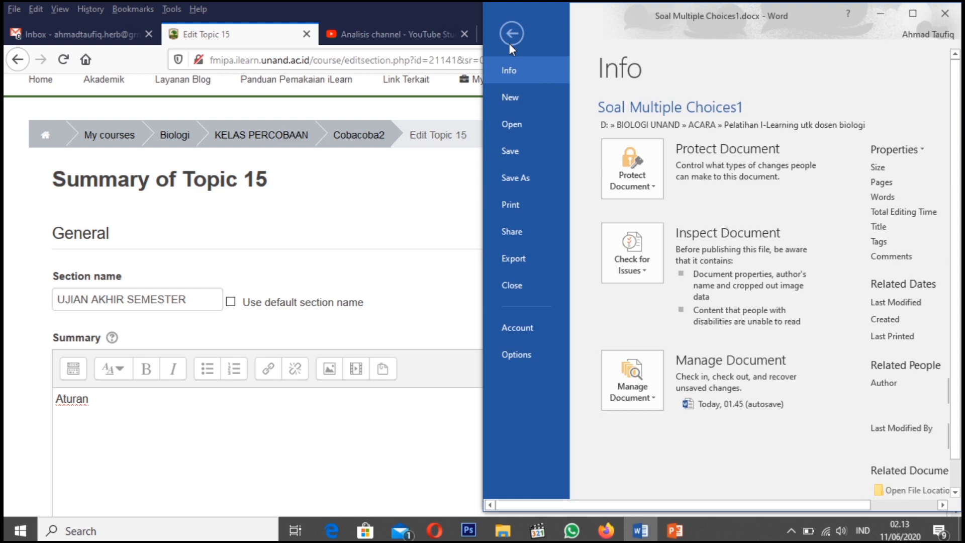
left_click(546, 123)
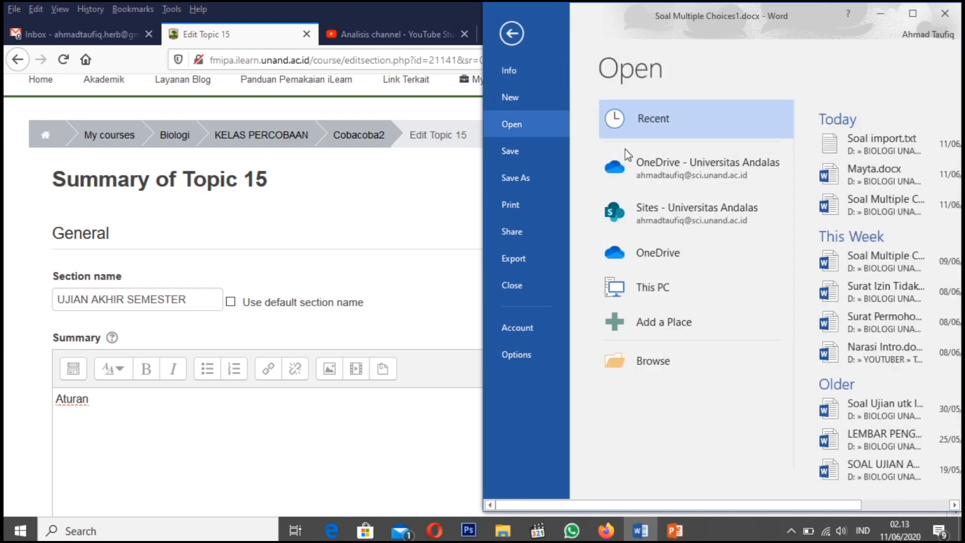
left_click(883, 213)
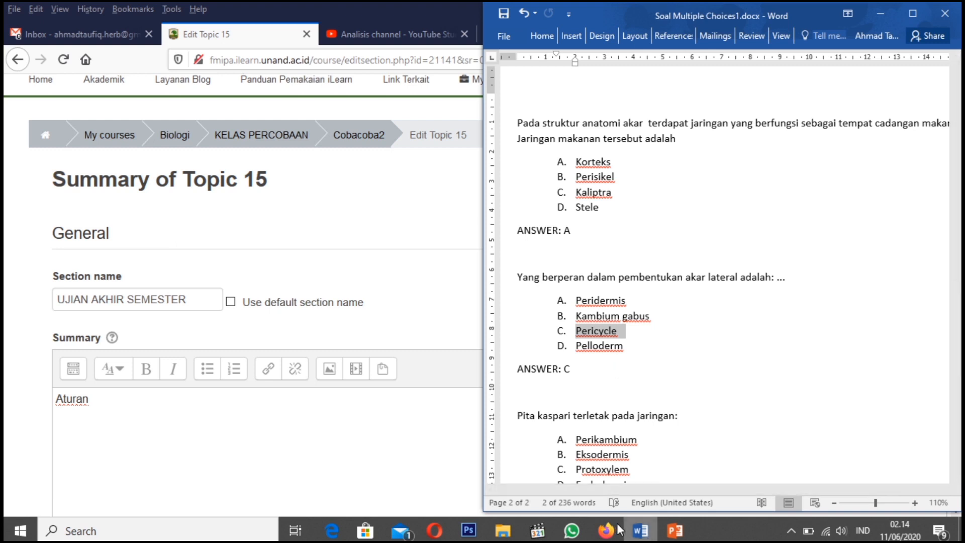
left_click(498, 38)
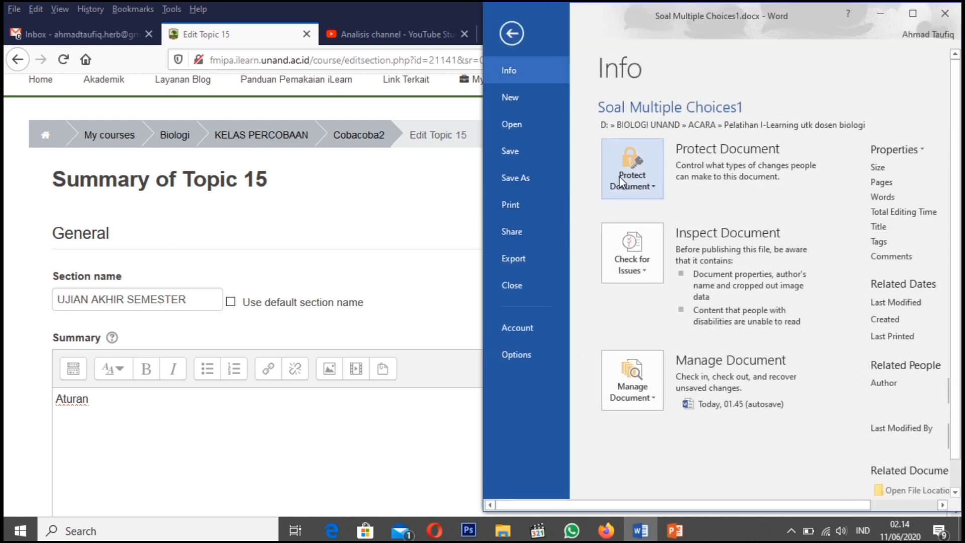
left_click(518, 123)
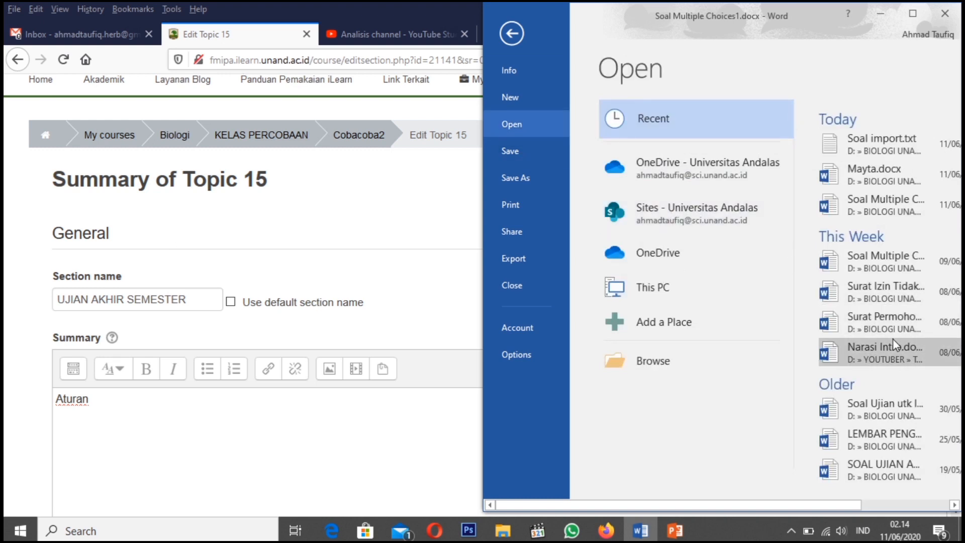
left_click(894, 416)
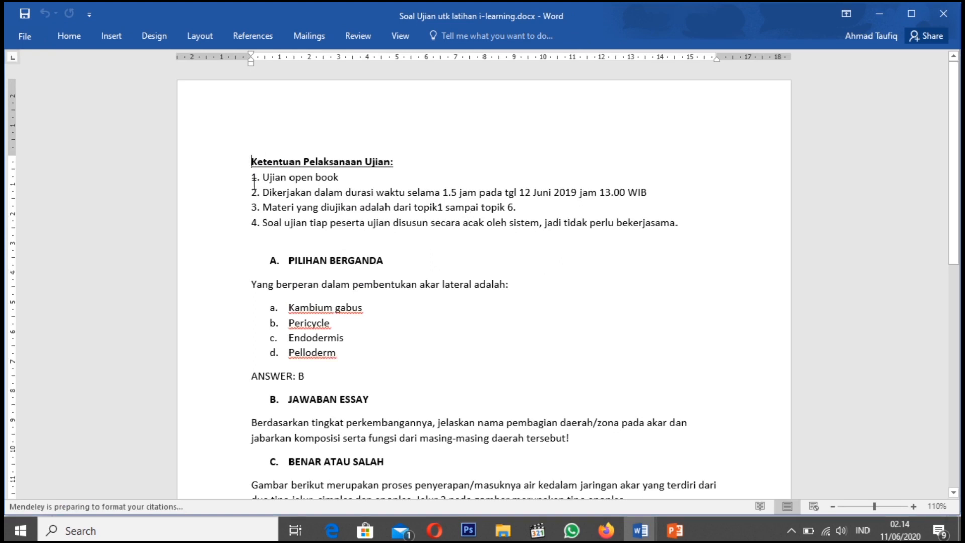
Copy the "Ketentuan Pelaksanaan Ujian:" heading with its four numbered rules and return to the Topic 15 edit page in Firefox
left_click_drag(251, 163, 678, 230)
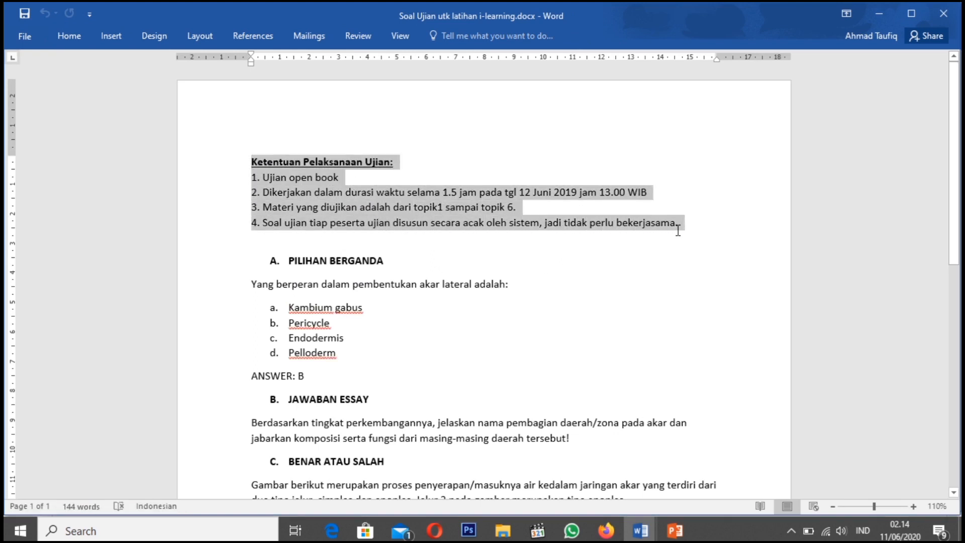
right_click(421, 202)
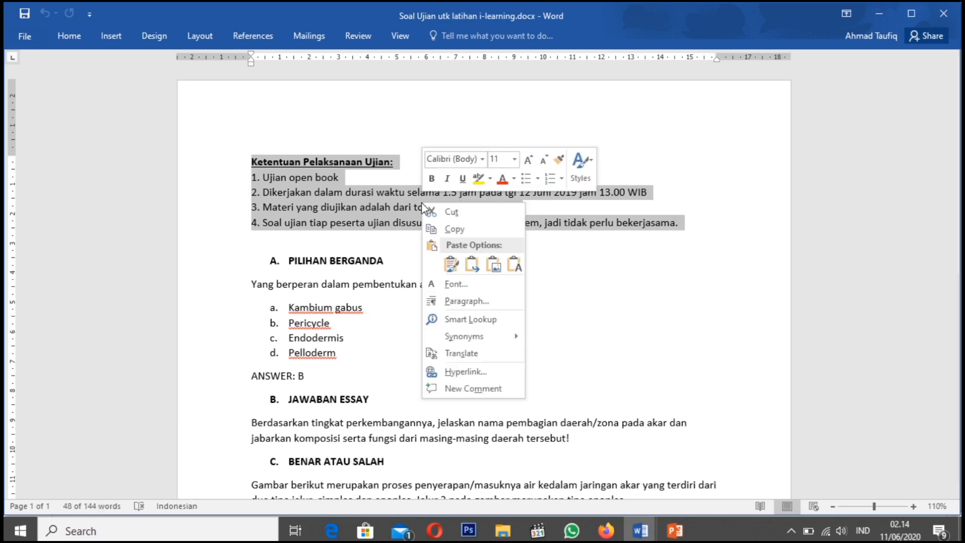
left_click(463, 230)
key("alt+Tab")
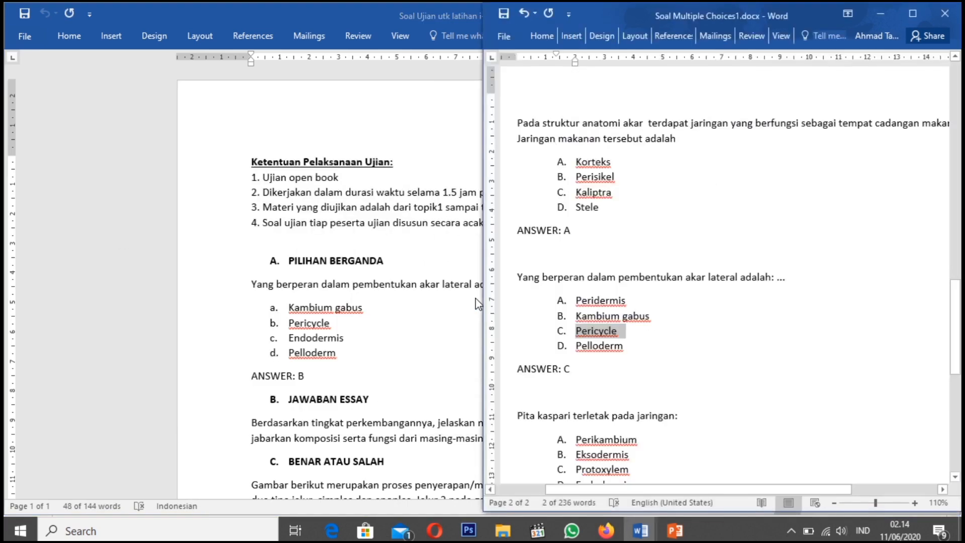
key("alt+Tab")
key("alt+Tab")
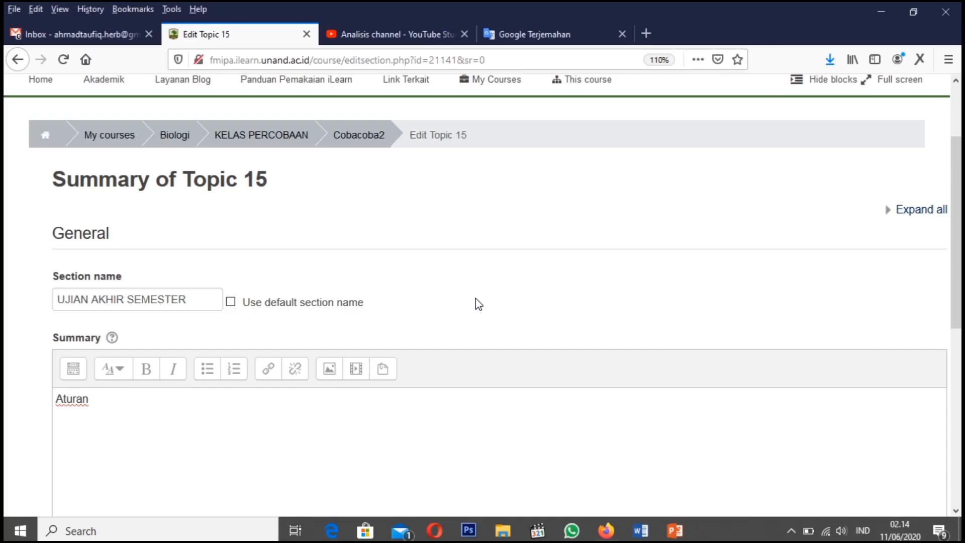
Replace the word "Aturan" in the section summary with the copied exam rules
scroll(161, 345, "down", 3)
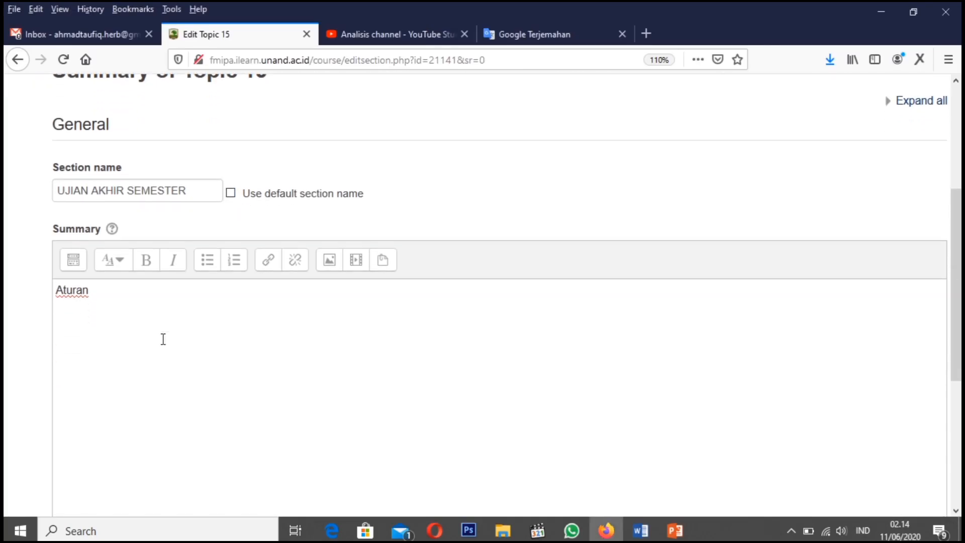
scroll(162, 338, "up", 1)
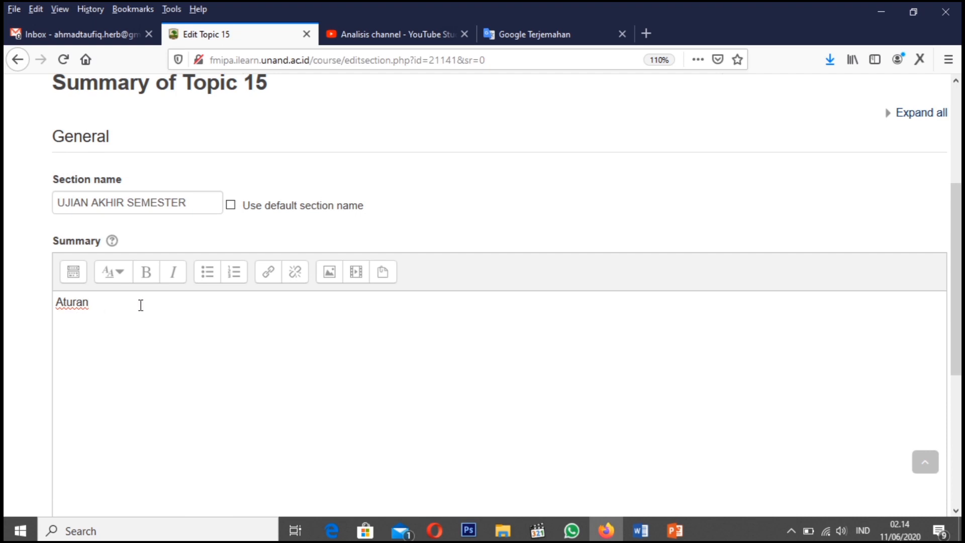
key("ctrl+a")
key("BackSpace")
right_click(87, 302)
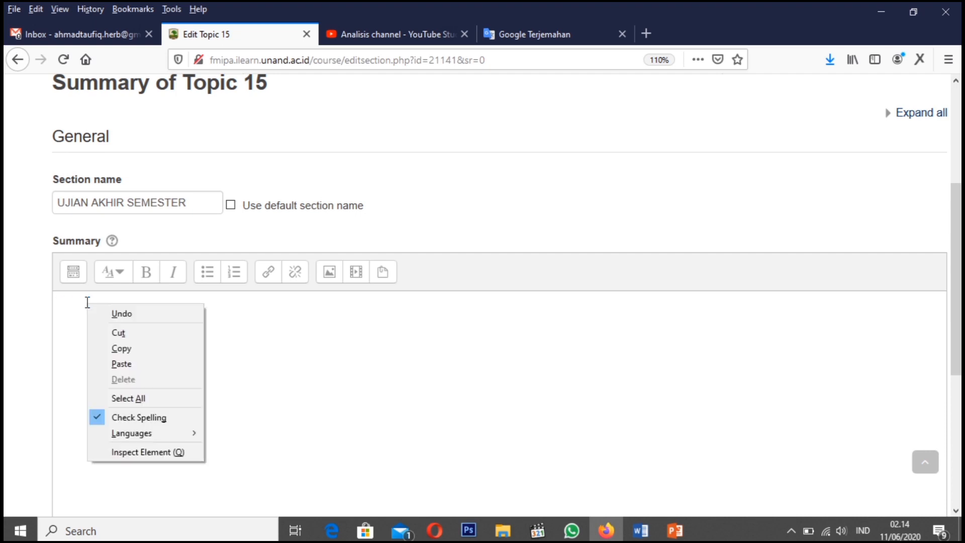
left_click(127, 368)
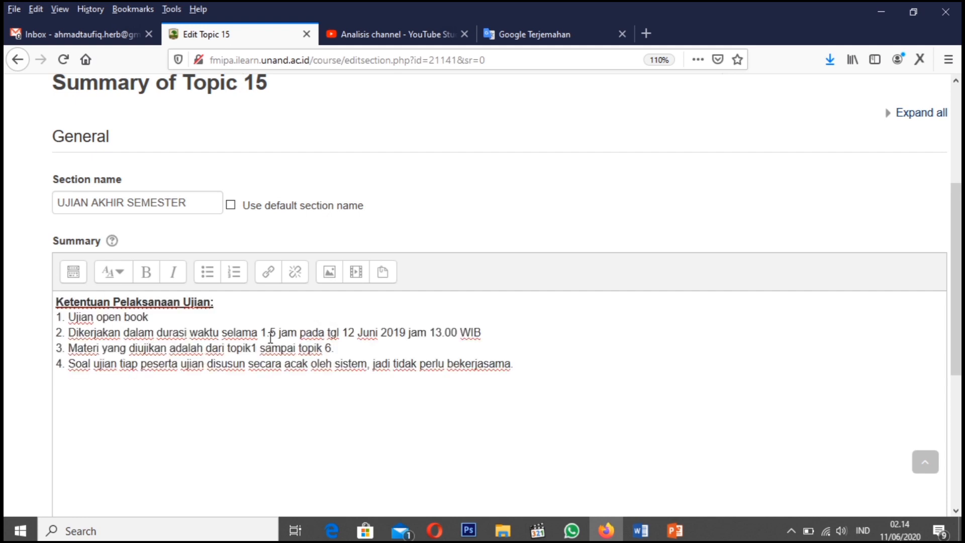
In rule 2 of the summary, change the duration to "30 menit" and the day of the date to 11
key("shift+Right")
key("shift+Right")
key("shift+Right")
type("30")
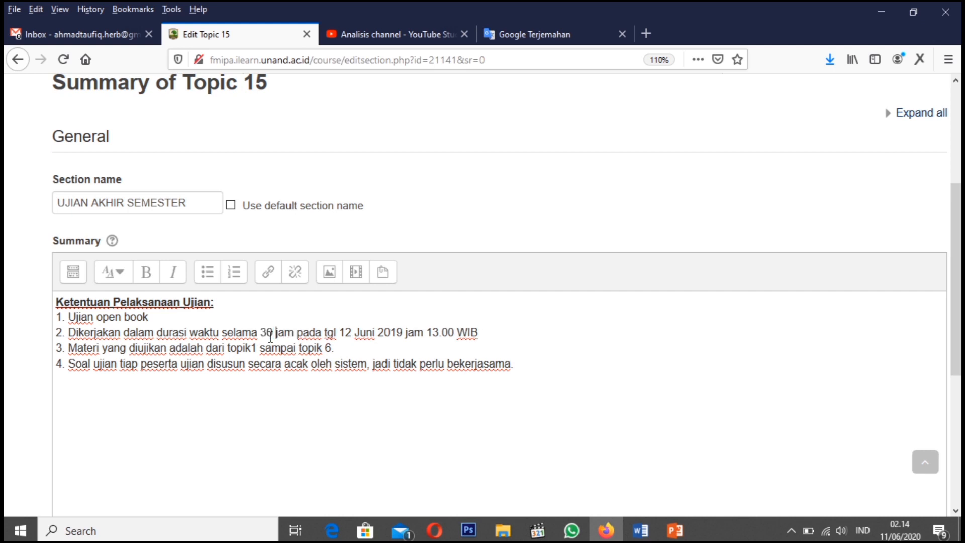
key("shift+Right")
key("shift+Right")
key("shift+Right")
type("mwni")
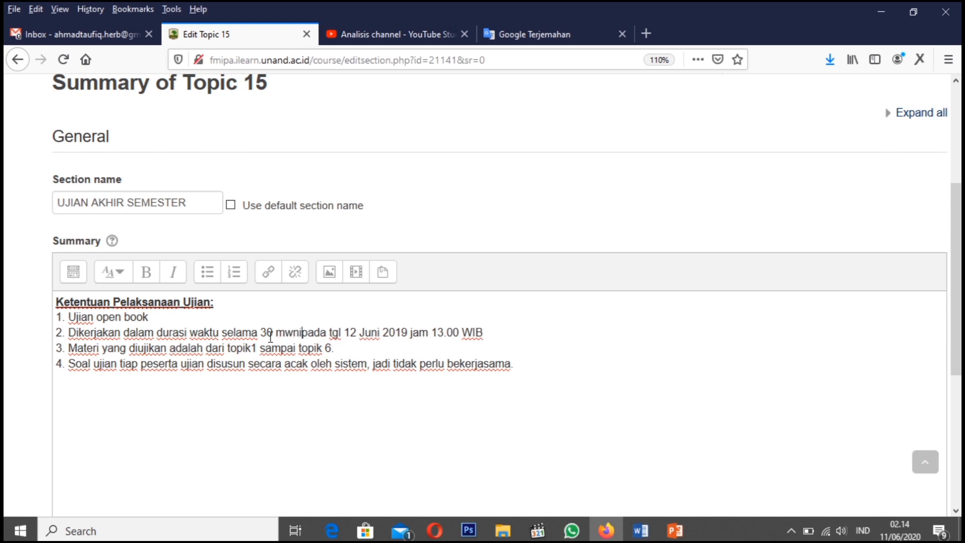
key("BackSpace")
key("BackSpace")
key("BackSpace")
type("enit ")
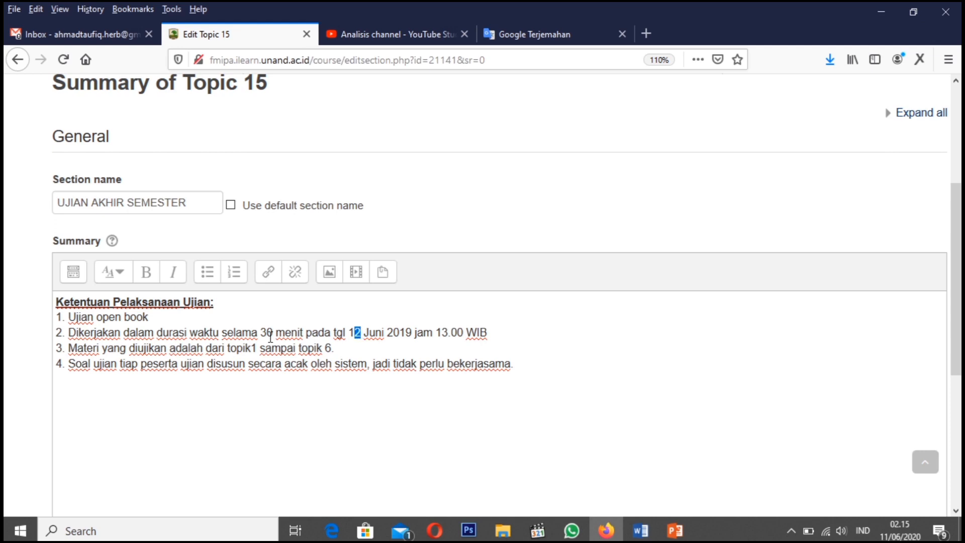
type("1")
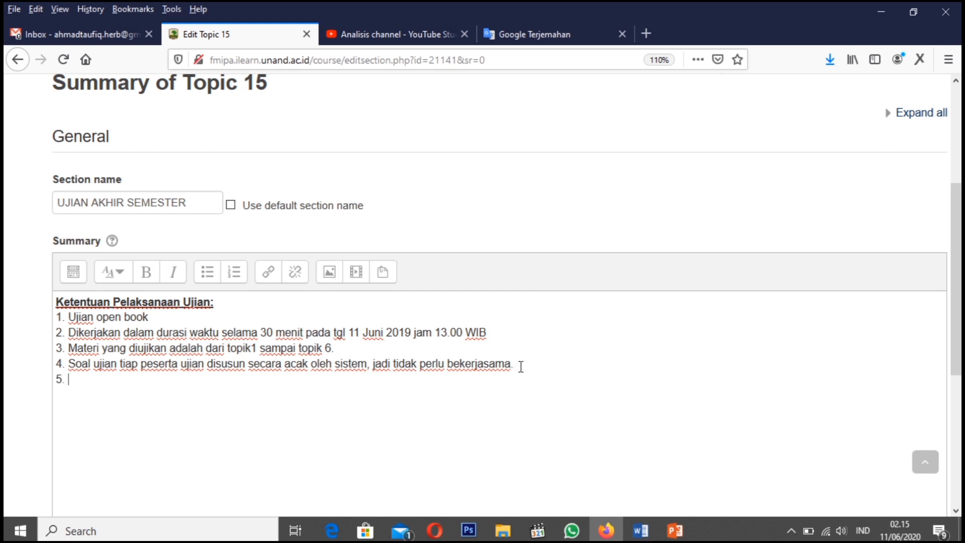
Add the text "Bla....bla.......," as rule 5 and save the section changes
type("Bla....bla.......,")
scroll(118, 366, "down", 5)
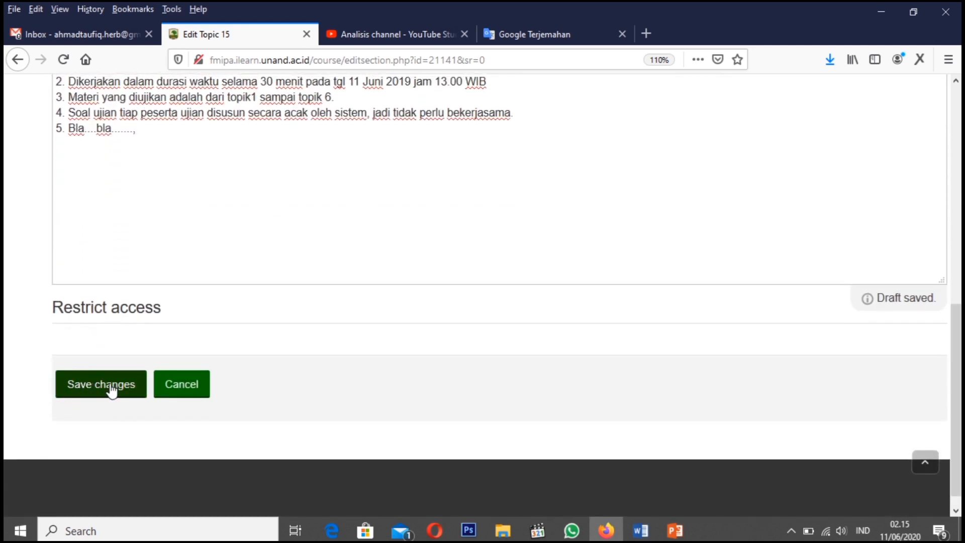
left_click(111, 388)
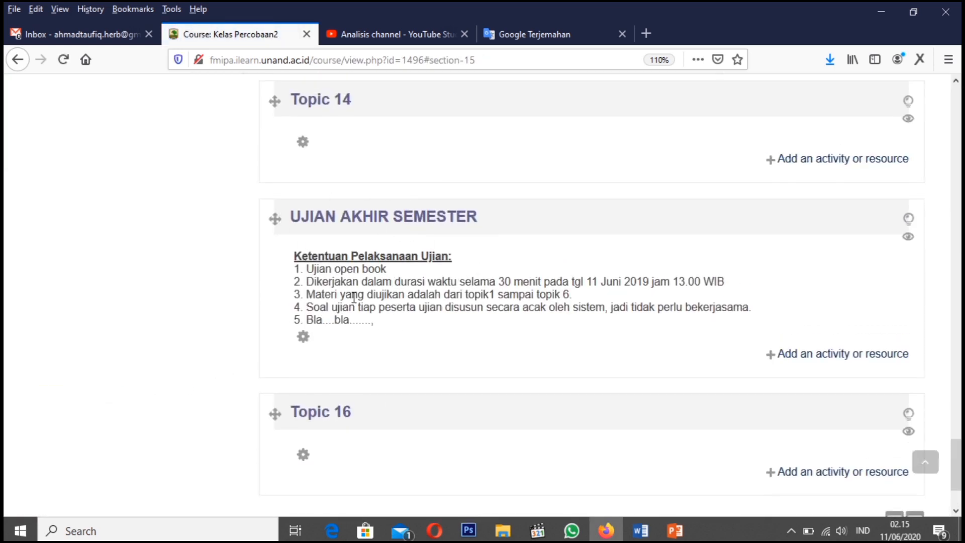
Add a new Quiz activity to the UJIAN AKHIR SEMESTER section
left_click(828, 358)
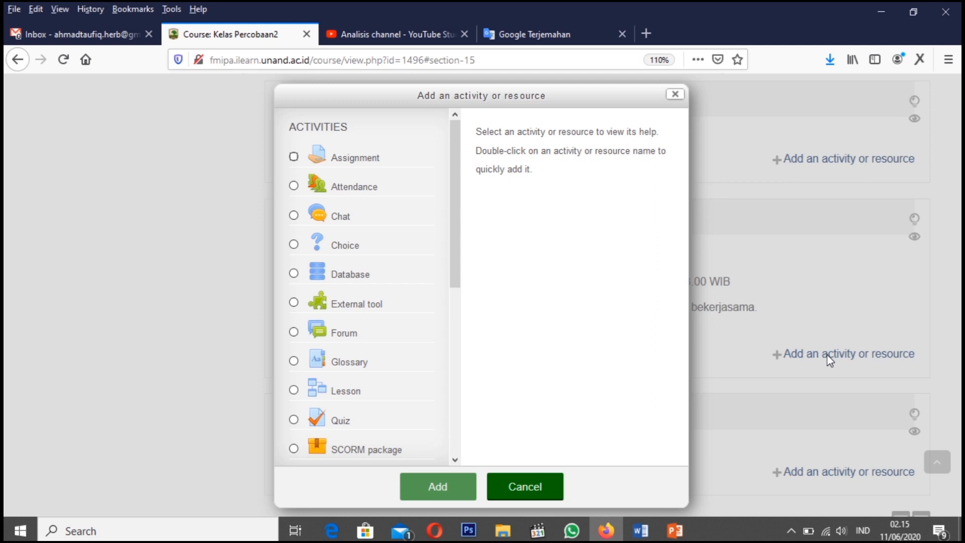
left_click_drag(453, 250, 453, 328)
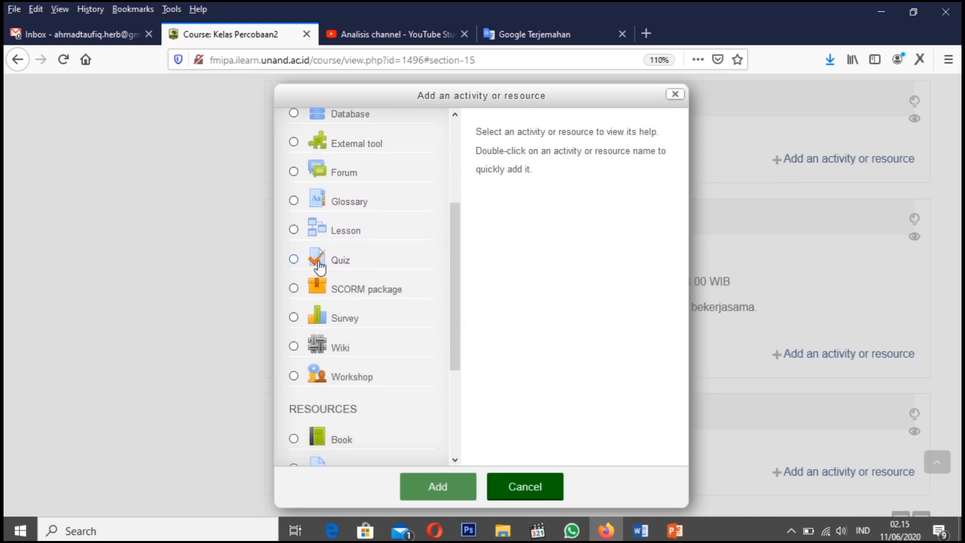
left_click(294, 260)
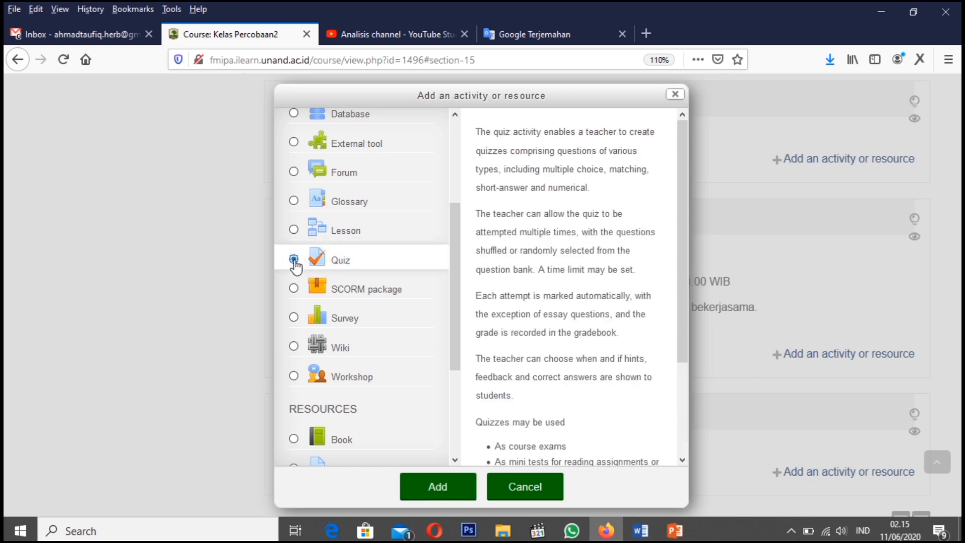
left_click(435, 487)
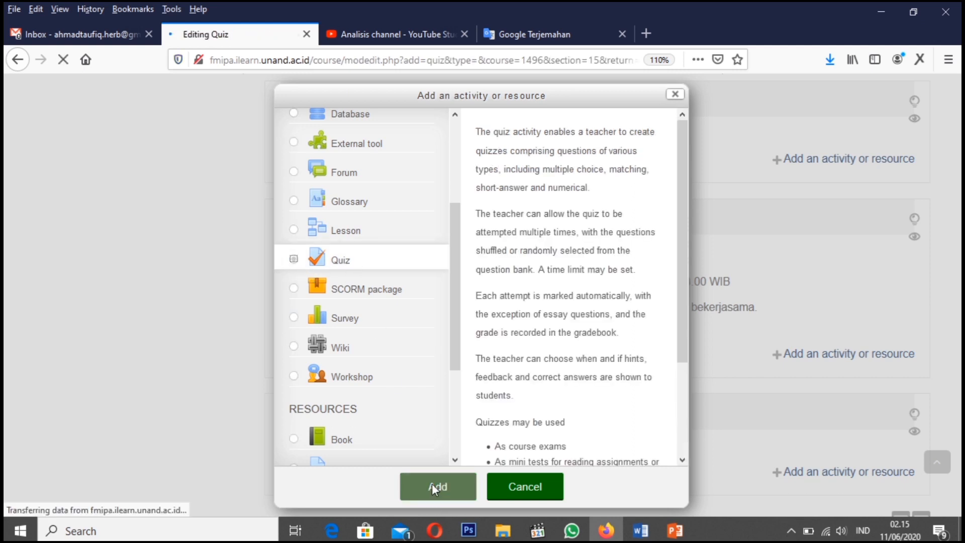
Enable the quiz's time limit and set it to 30 minutes
scroll(393, 395, "down", 5)
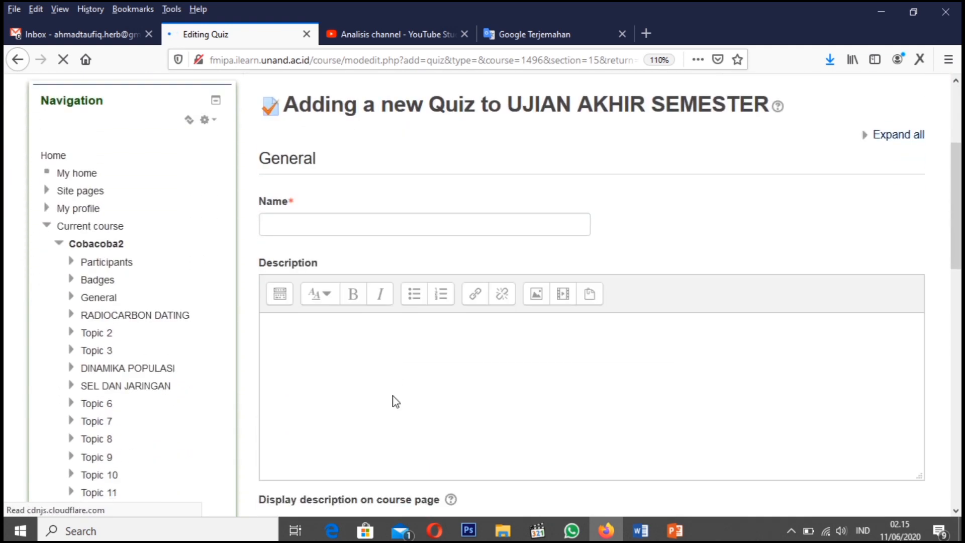
scroll(349, 243, "down", 8)
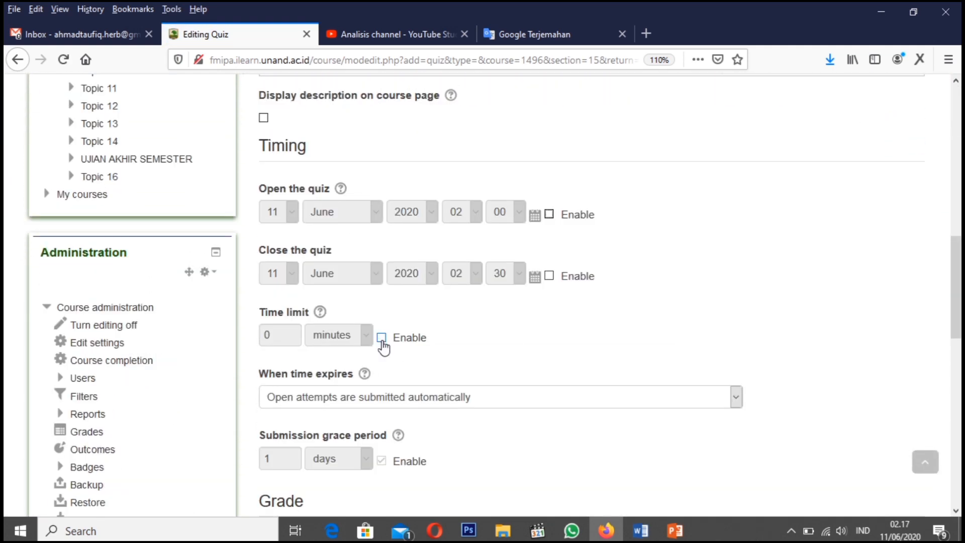
left_click(382, 339)
left_click_drag(276, 335, 239, 331)
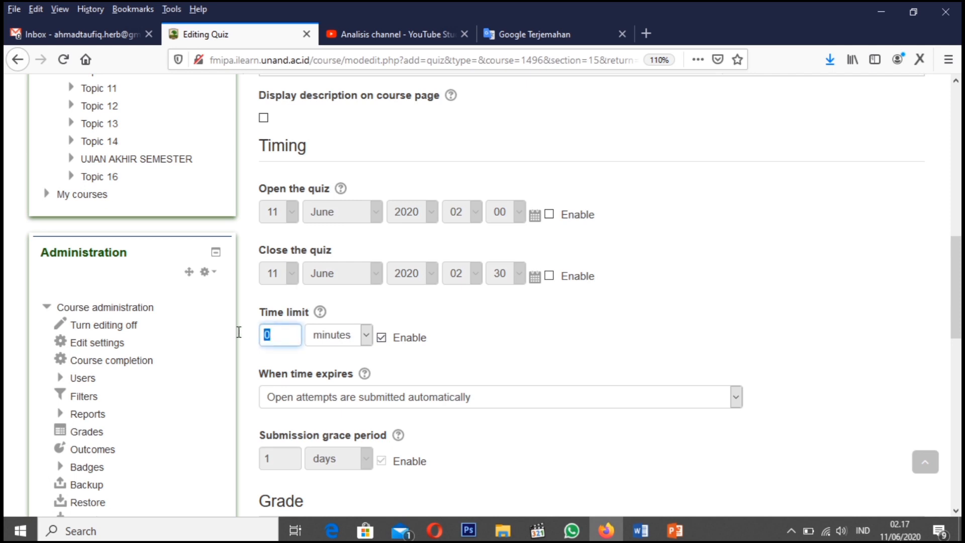
type("3")
Set the time-expiry behaviour to "Attempts must be submitted before time expires, or they are not counted"
scroll(347, 362, "down", 2)
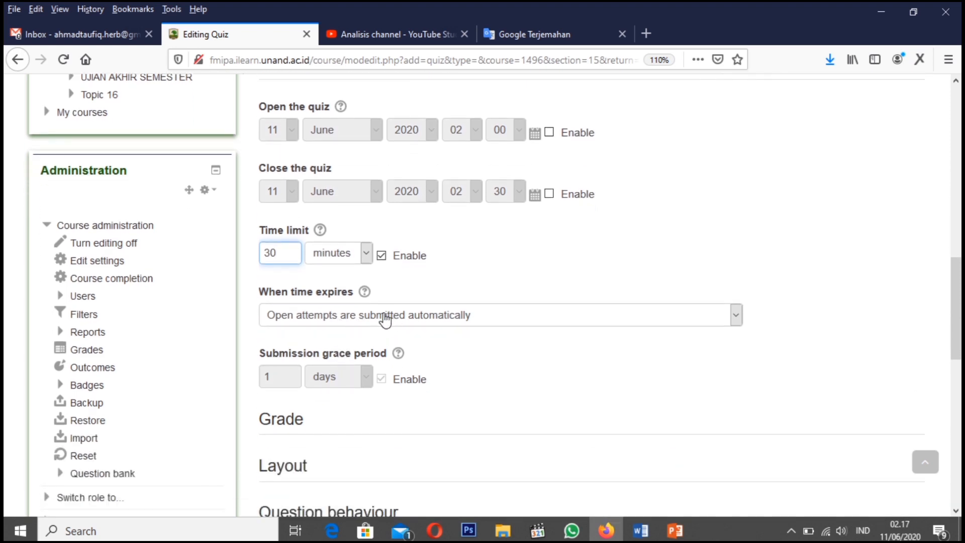
left_click(473, 318)
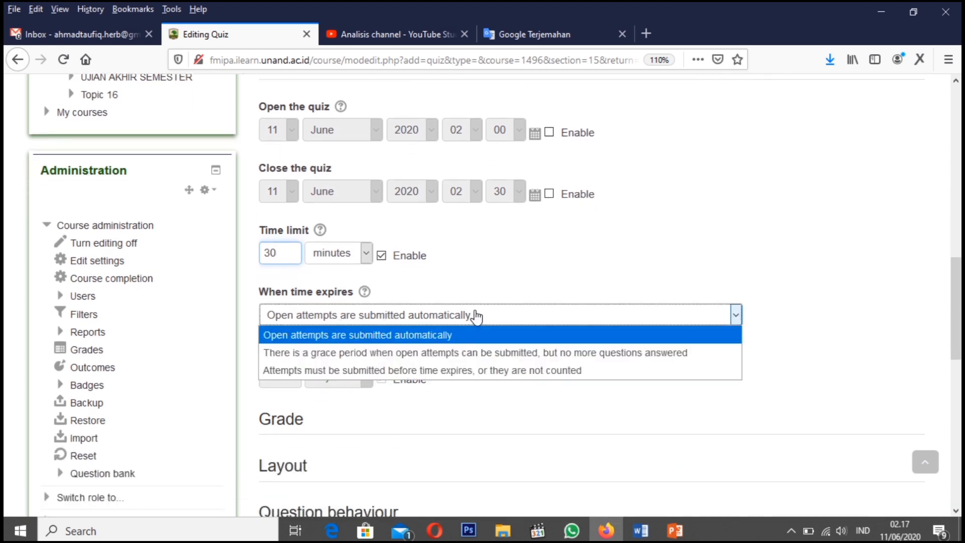
left_click(416, 372)
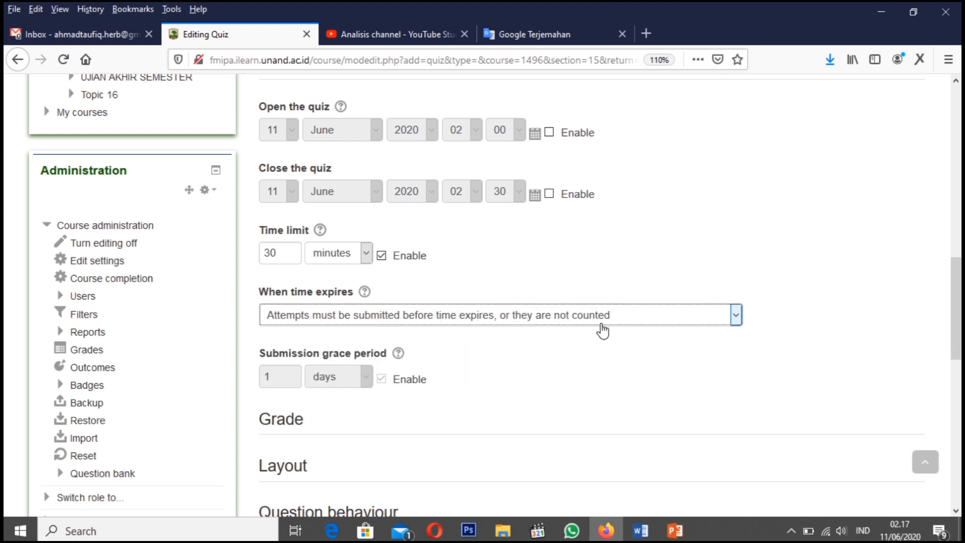
left_click(592, 362)
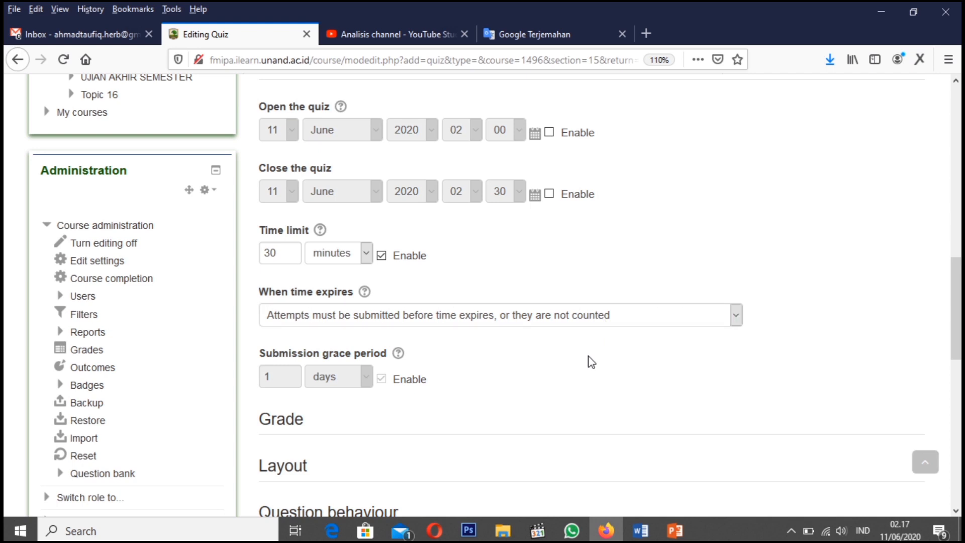
Limit the quiz to 1 allowed attempt in the Grade settings
scroll(592, 362, "down", 5)
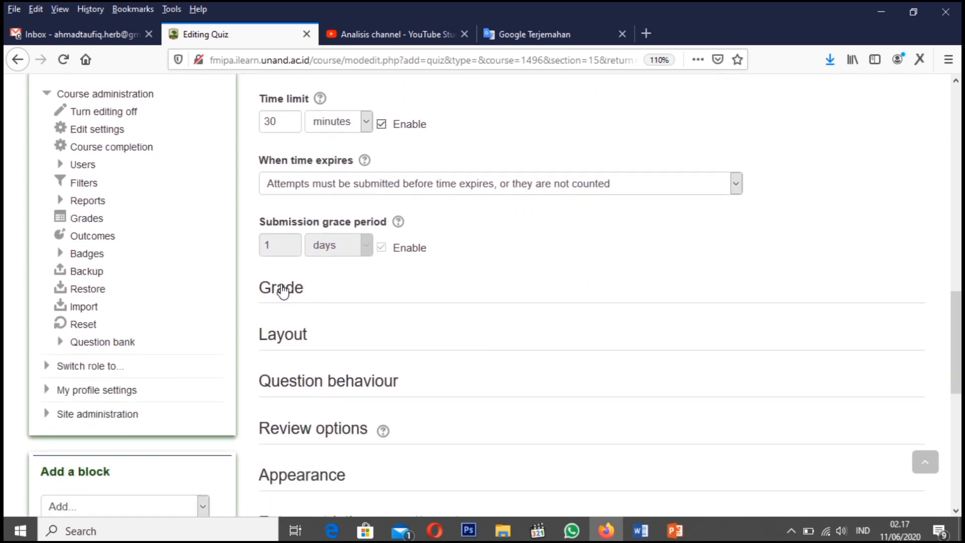
left_click(281, 290)
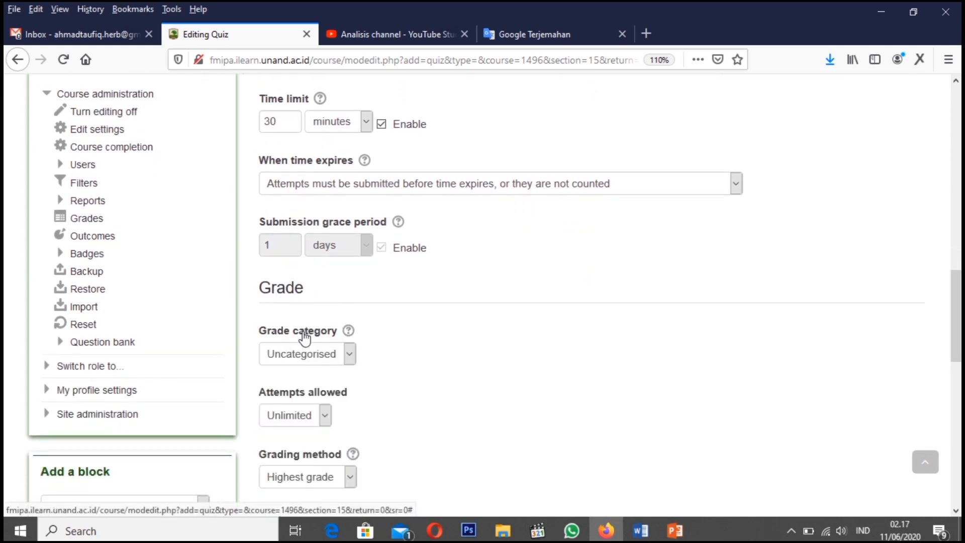
scroll(405, 340, "down", 5)
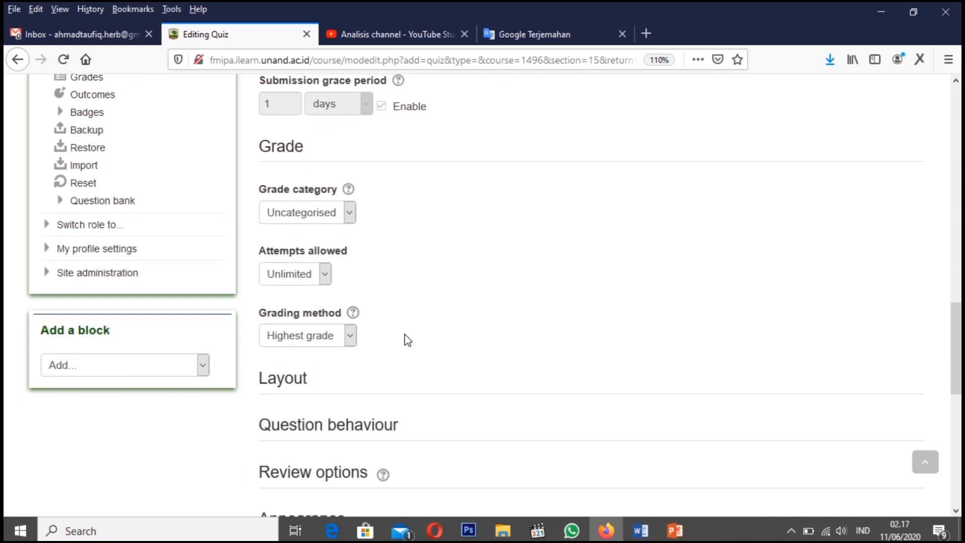
left_click(288, 279)
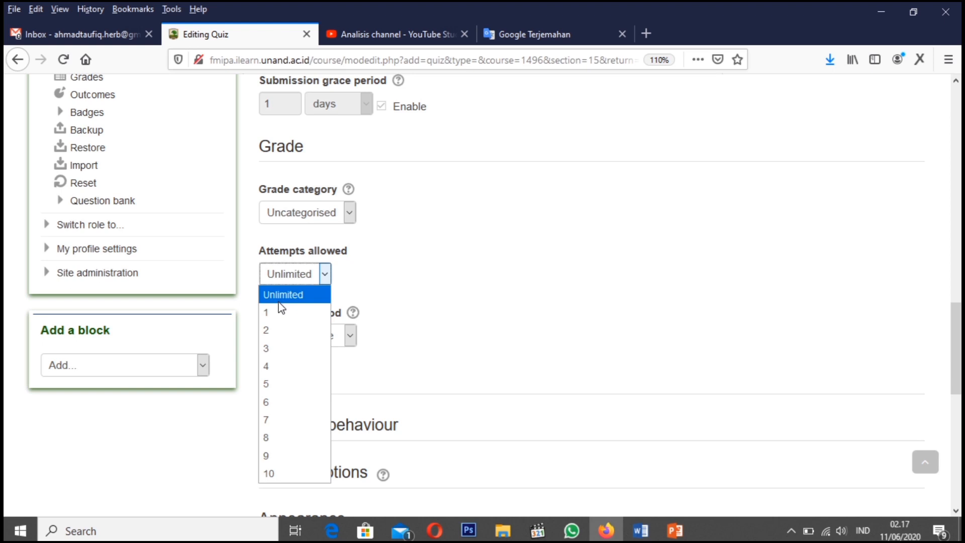
left_click(266, 312)
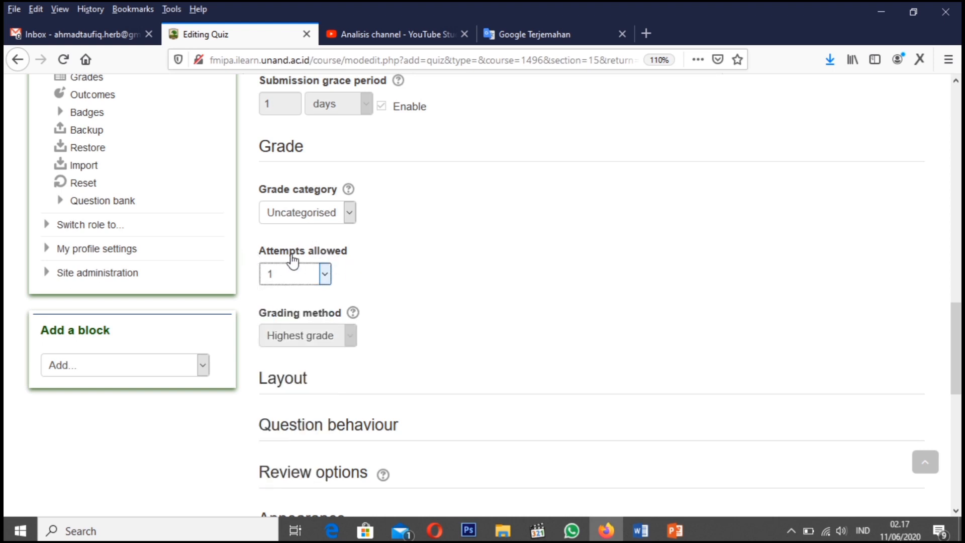
left_click(486, 285)
In the Layout settings, set the question order to "Shuffled randomly" and the new page option to "Every question"
scroll(485, 289, "down", 3)
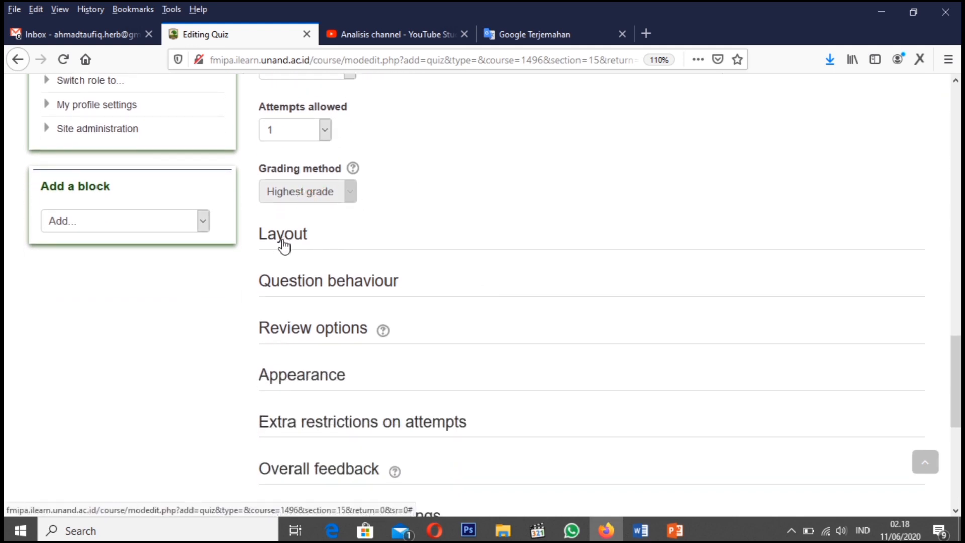
left_click(281, 244)
left_click(322, 304)
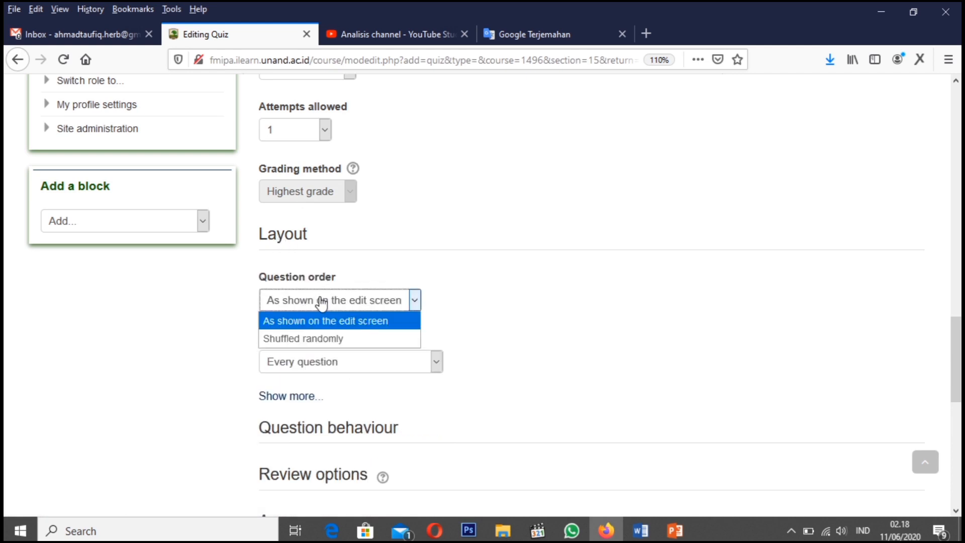
left_click(316, 343)
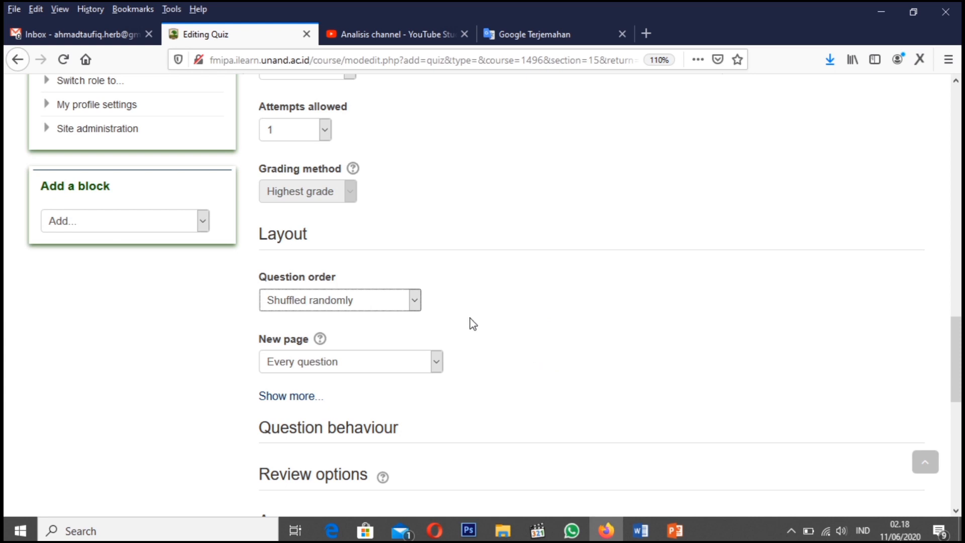
scroll(473, 323, "down", 2)
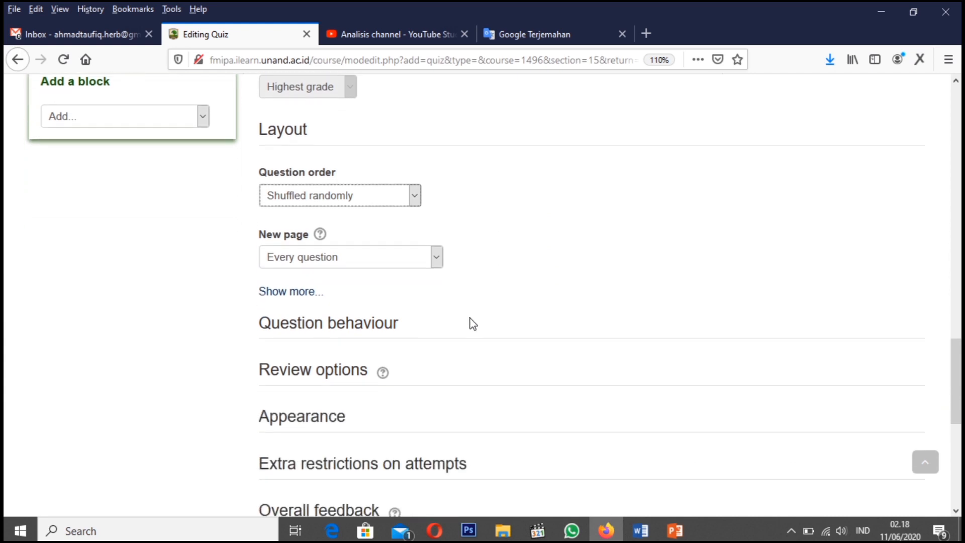
left_click(368, 263)
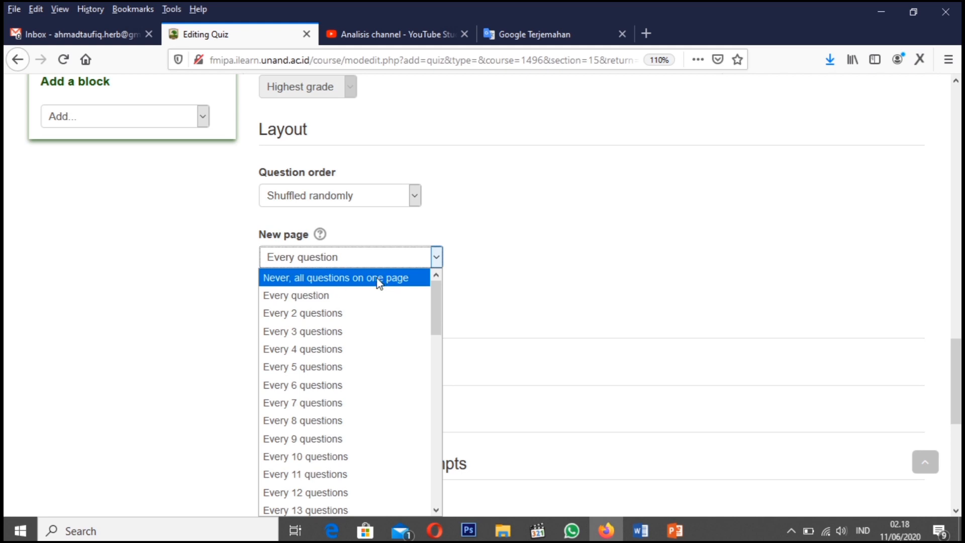
left_click(299, 295)
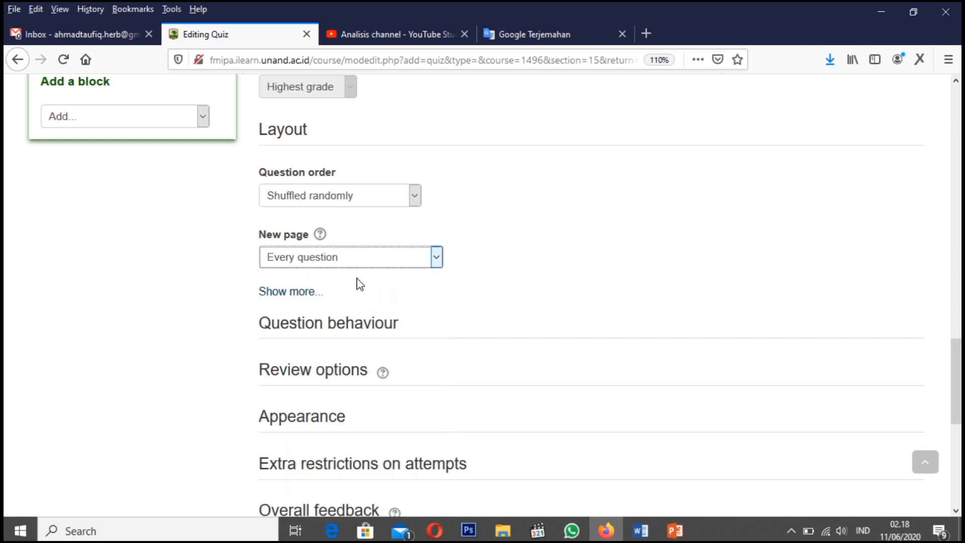
In the Question behaviour settings, choose Yes for shuffling within questions and keep "Deferred feedback" as the way questions behave
scroll(357, 282, "down", 3)
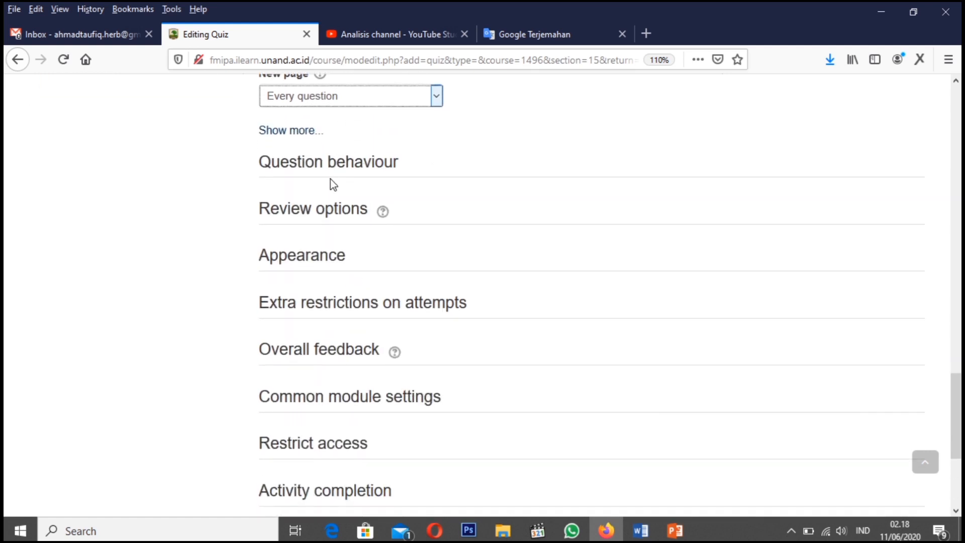
left_click(332, 184)
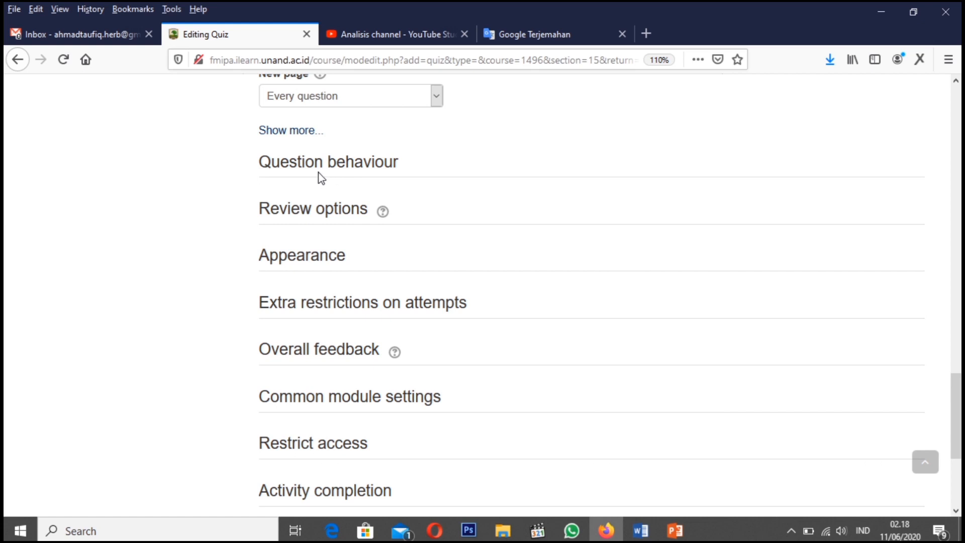
left_click(300, 170)
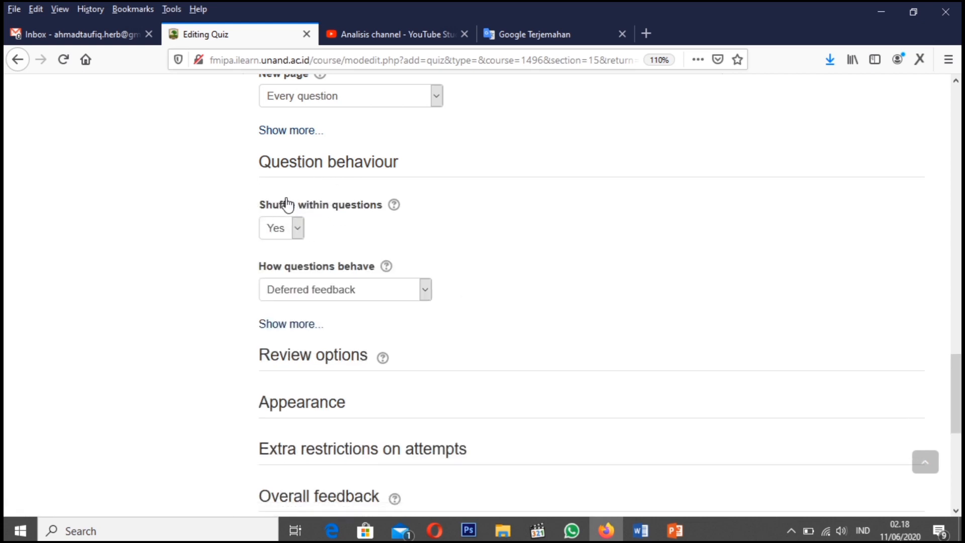
left_click(298, 229)
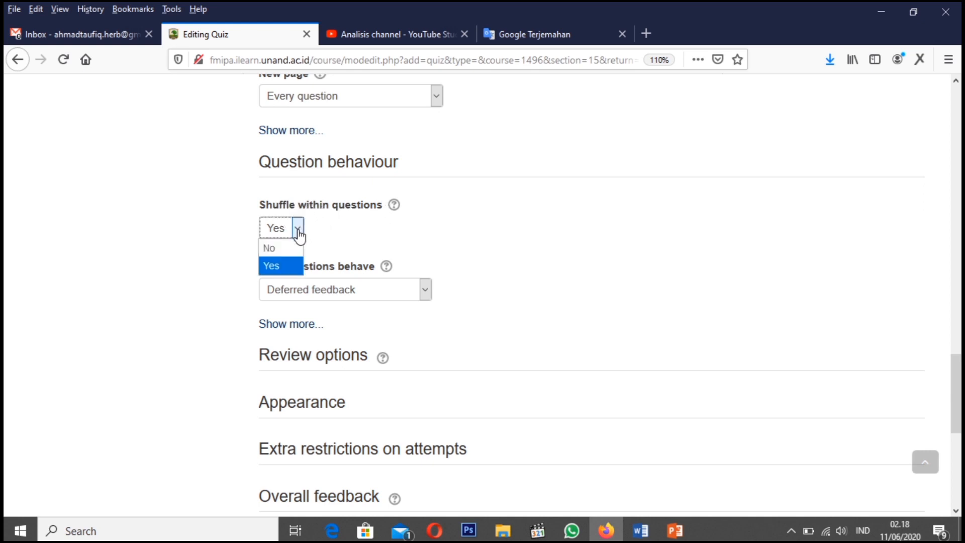
left_click(283, 267)
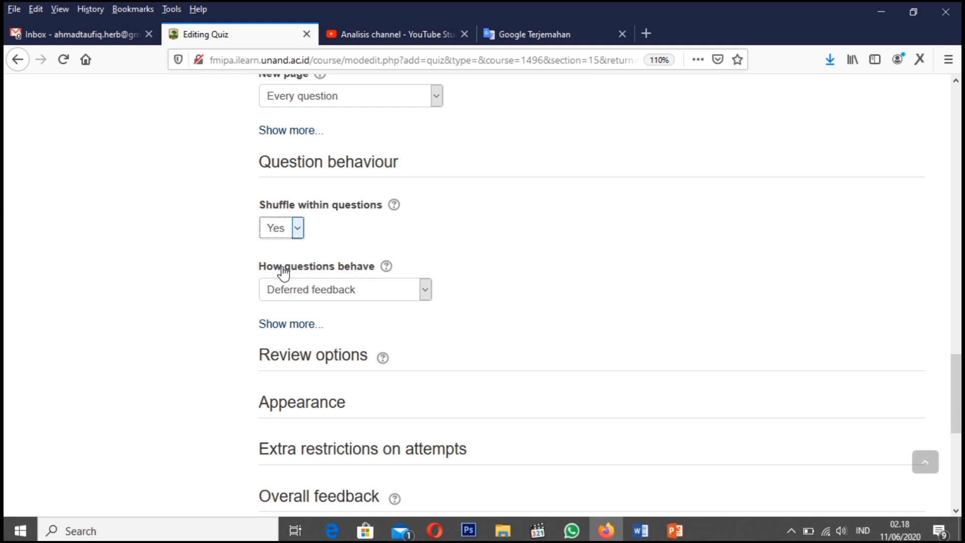
left_click(335, 294)
left_click(337, 293)
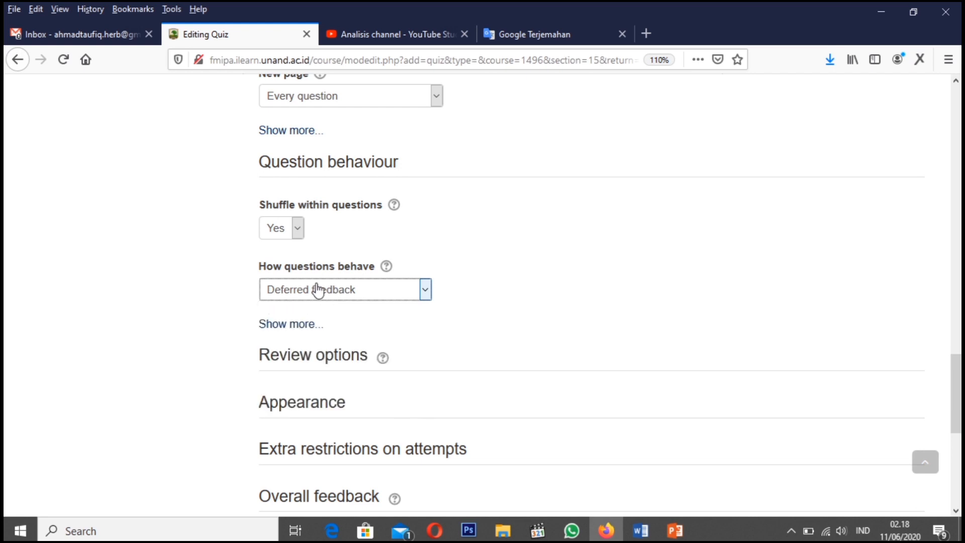
Expand the quiz's Review options settings
scroll(298, 284, "down", 2)
scroll(298, 284, "down", 2)
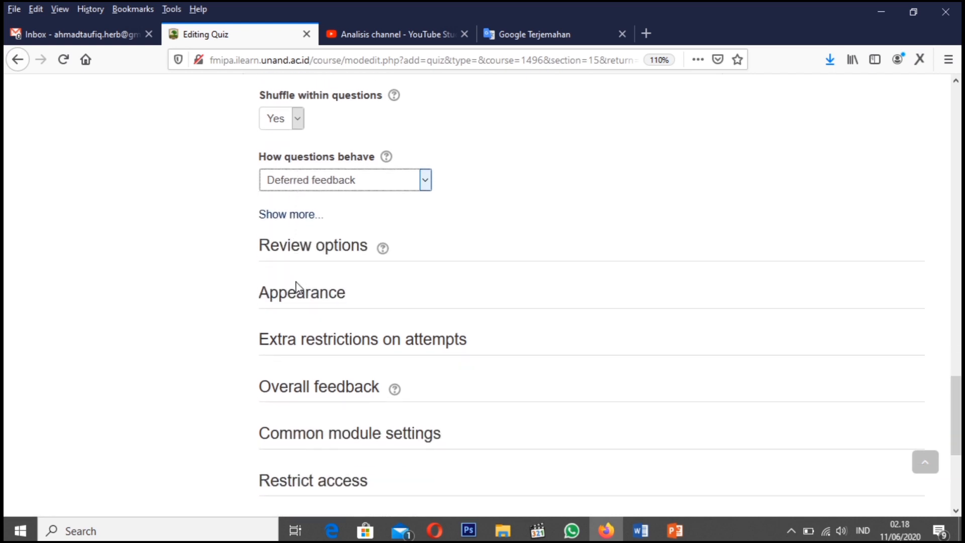
scroll(296, 286, "down", 2)
left_click(309, 200)
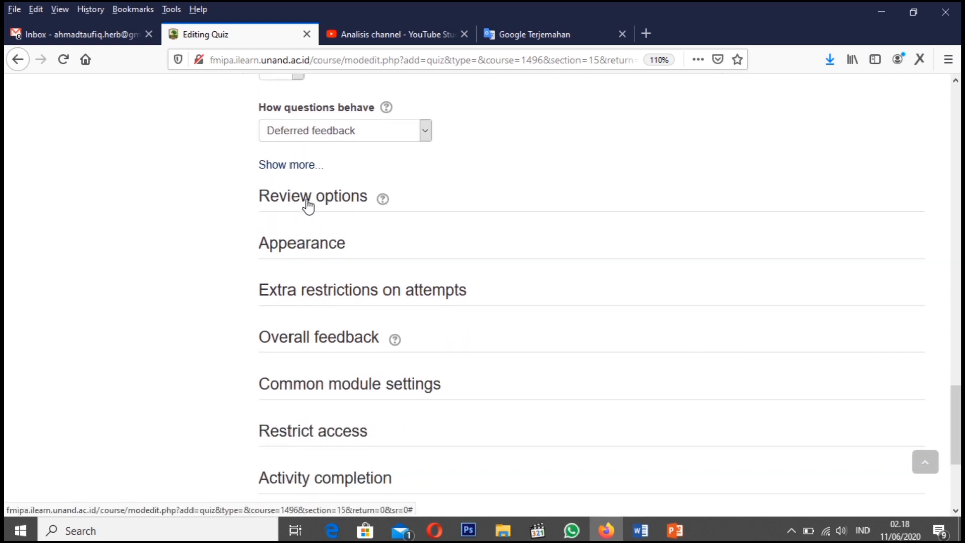
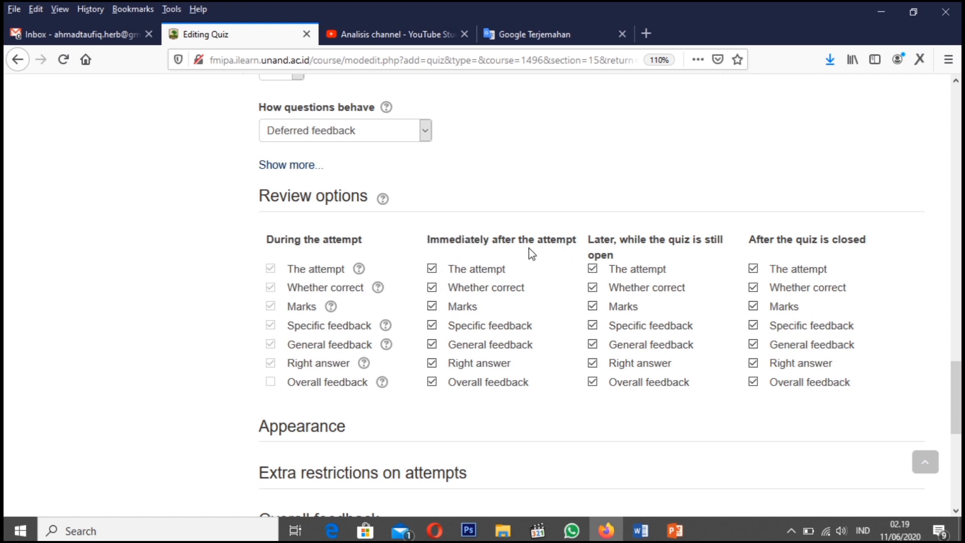
Clear The attempt, Marks, Specific feedback, General feedback, Right answer and Overall feedback under "Immediately after the attempt" in the review options
left_click(432, 269)
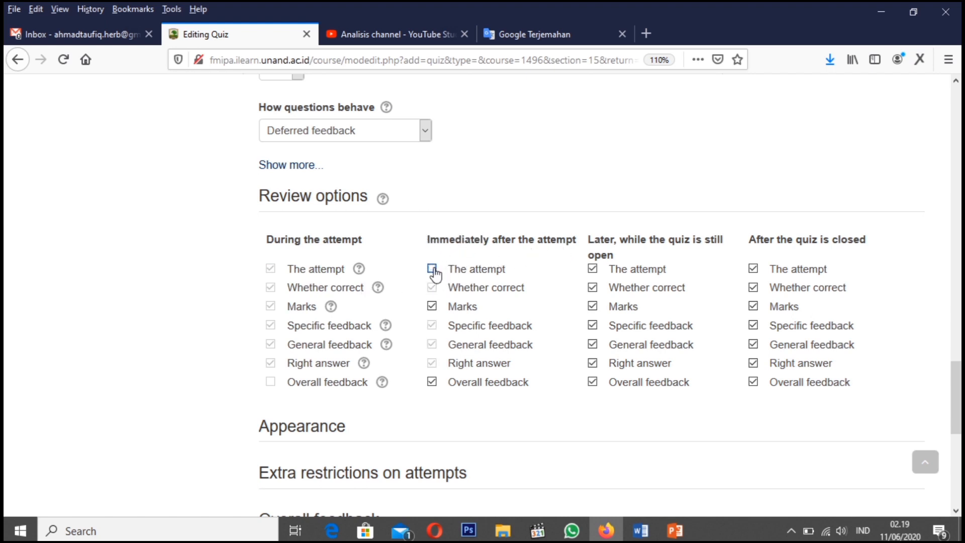
left_click(432, 306)
left_click(431, 268)
left_click(432, 325)
left_click(432, 345)
left_click(432, 363)
left_click(432, 269)
left_click(432, 381)
Clear The attempt, Marks, Specific feedback, General feedback, Right answer and Overall feedback under "Later, while the quiz is still open"
left_click(593, 325)
left_click(592, 344)
left_click(593, 364)
left_click(593, 268)
left_click(592, 270)
left_click(593, 270)
left_click(593, 306)
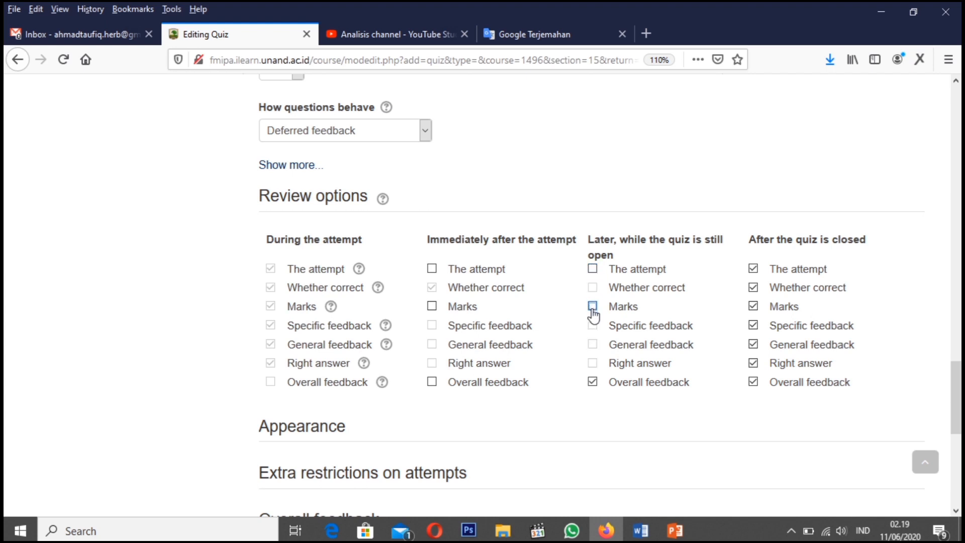
left_click(593, 382)
Check the quiz's open, close and time limit settings against the review options
scroll(512, 194, "up", 3)
scroll(512, 194, "up", 10)
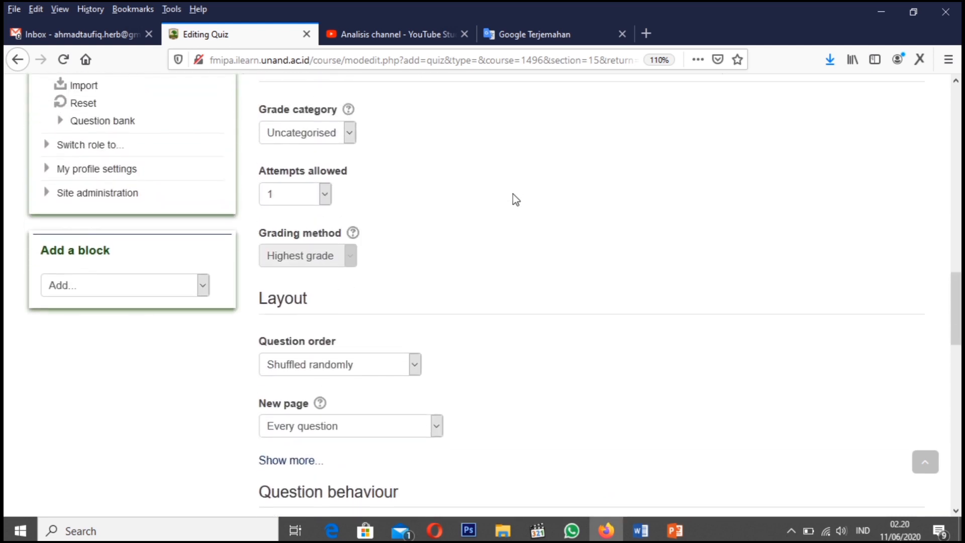
scroll(512, 194, "up", 4)
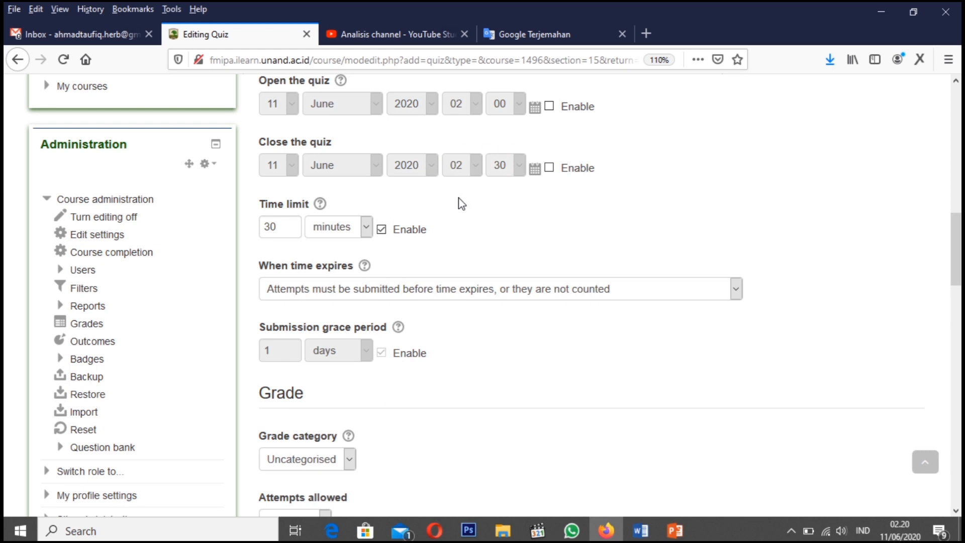
scroll(459, 293, "down", 3)
scroll(459, 293, "up", 3)
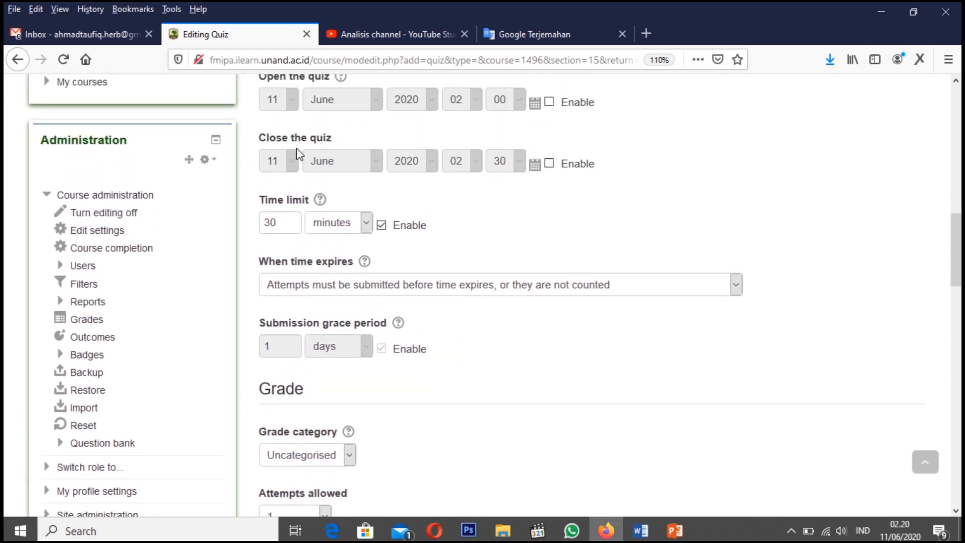
scroll(518, 414, "down", 15)
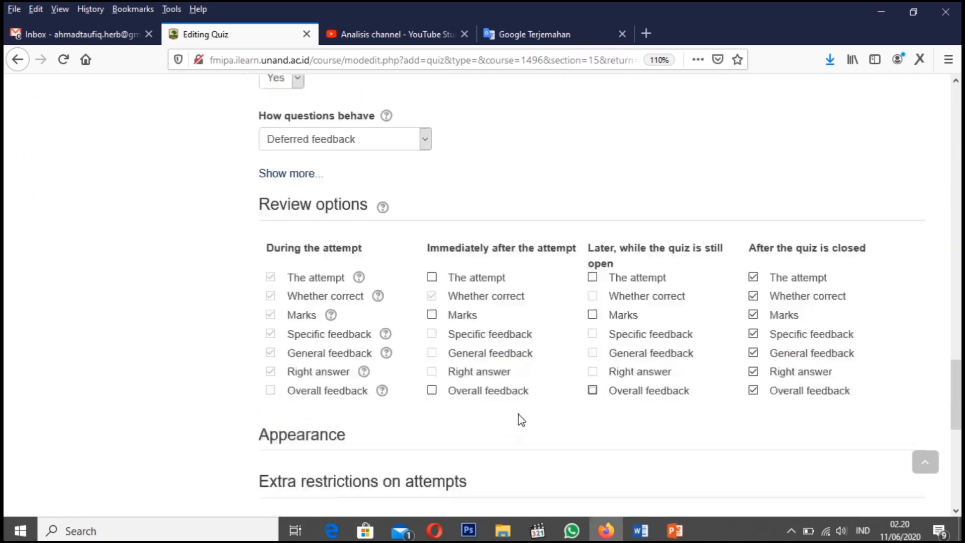
scroll(762, 317, "up", 2)
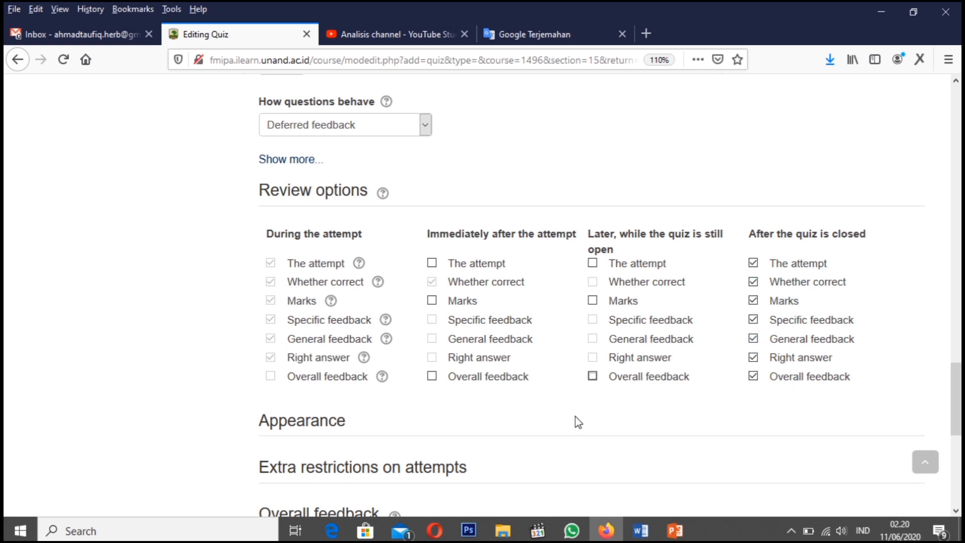
scroll(574, 416, "down", 3)
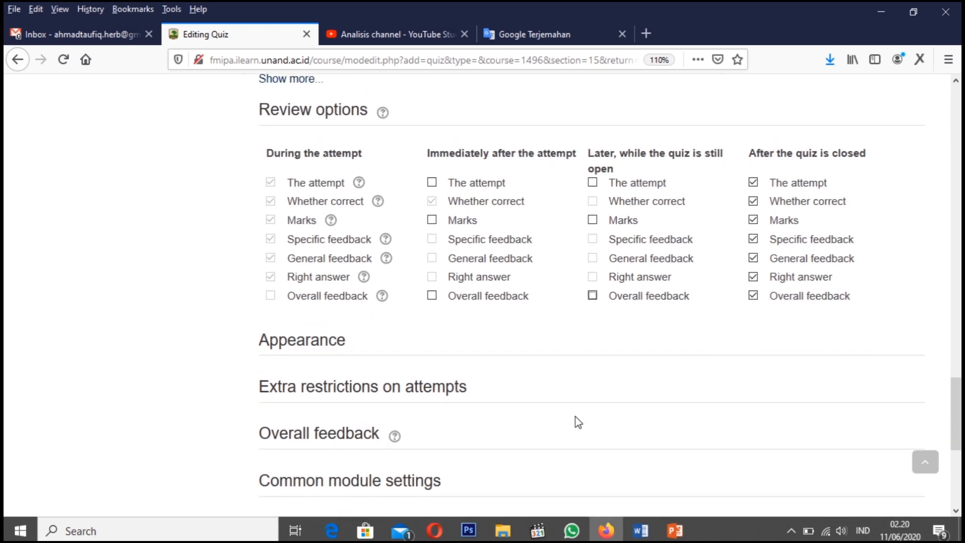
Expand and look through the quiz's Appearance, Extra restrictions on attempts and Overall feedback settings
left_click(278, 349)
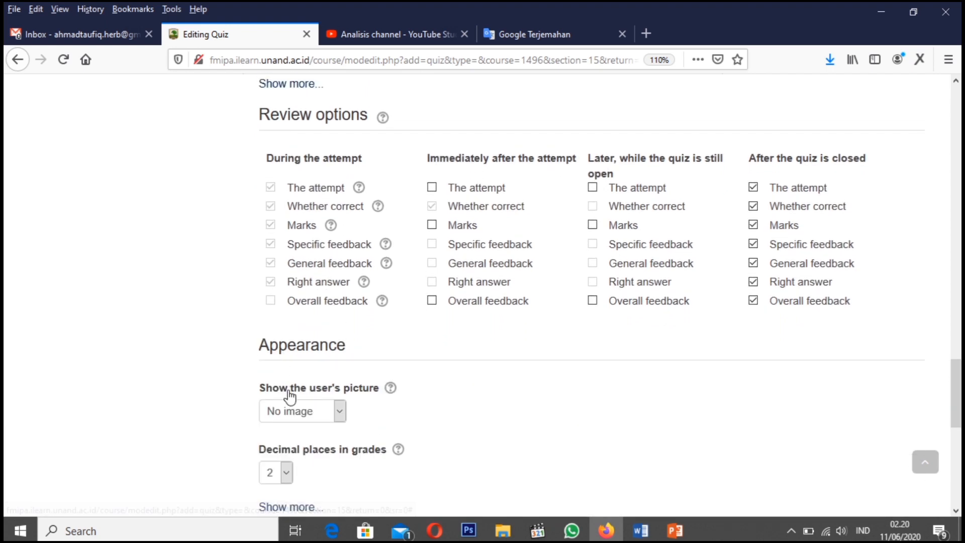
scroll(289, 397, "down", 7)
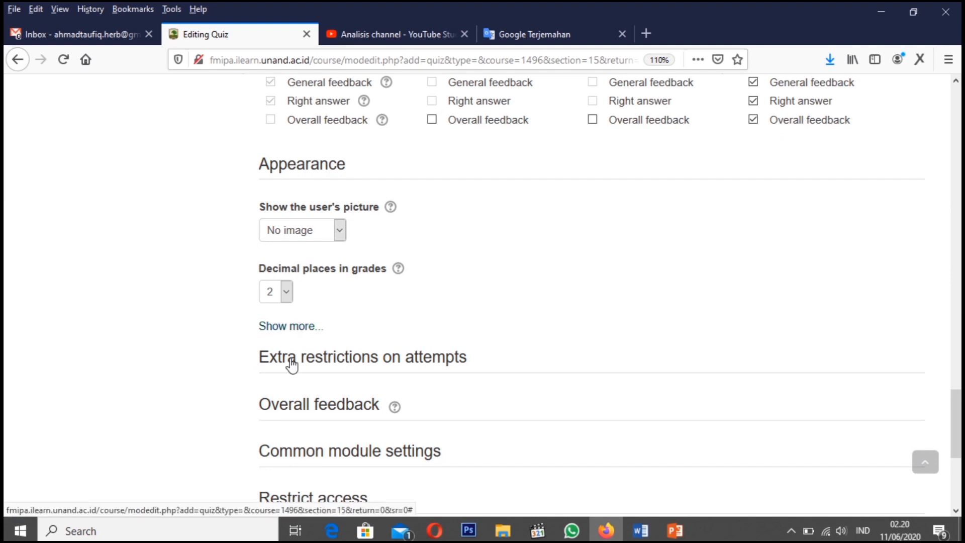
left_click(291, 358)
scroll(308, 384, "down", 1)
scroll(310, 390, "down", 10)
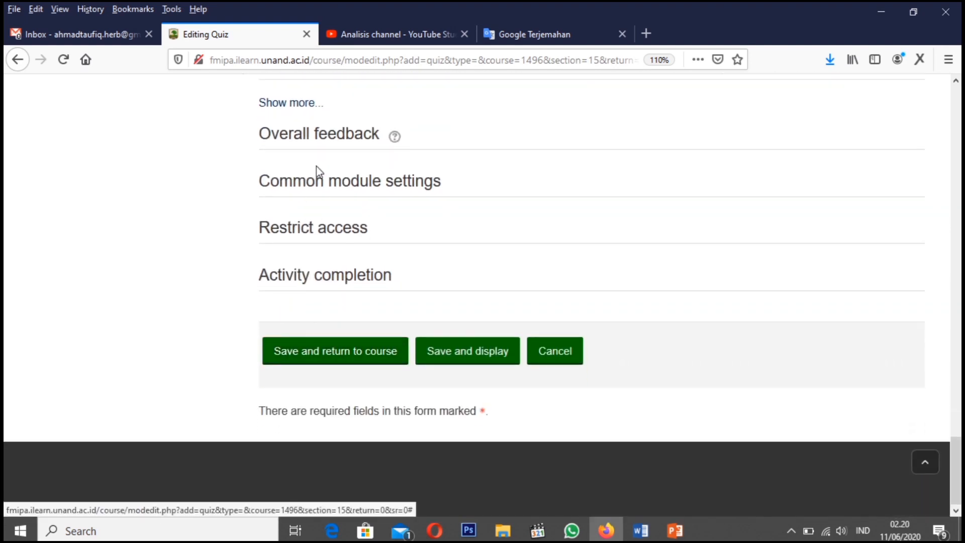
left_click(300, 139)
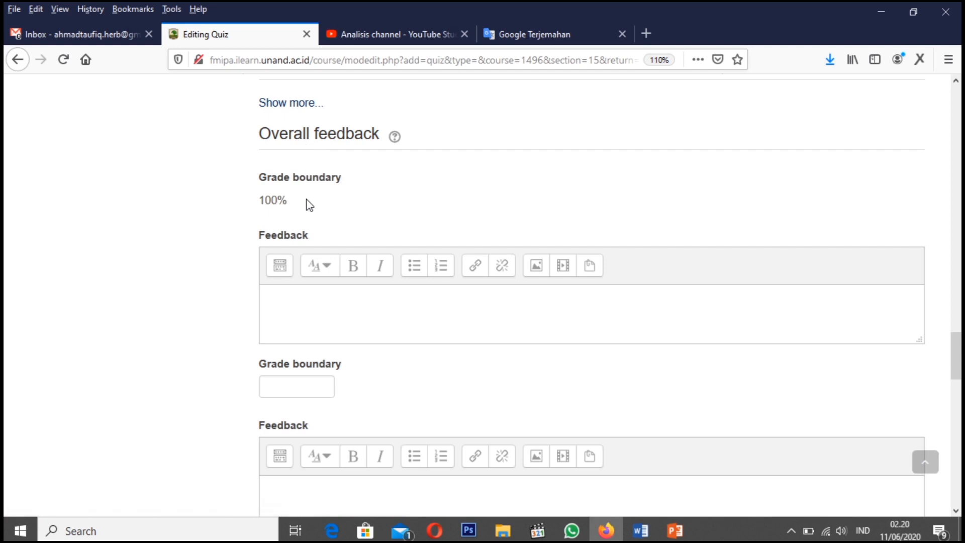
scroll(302, 249, "down", 1)
scroll(302, 250, "down", 10)
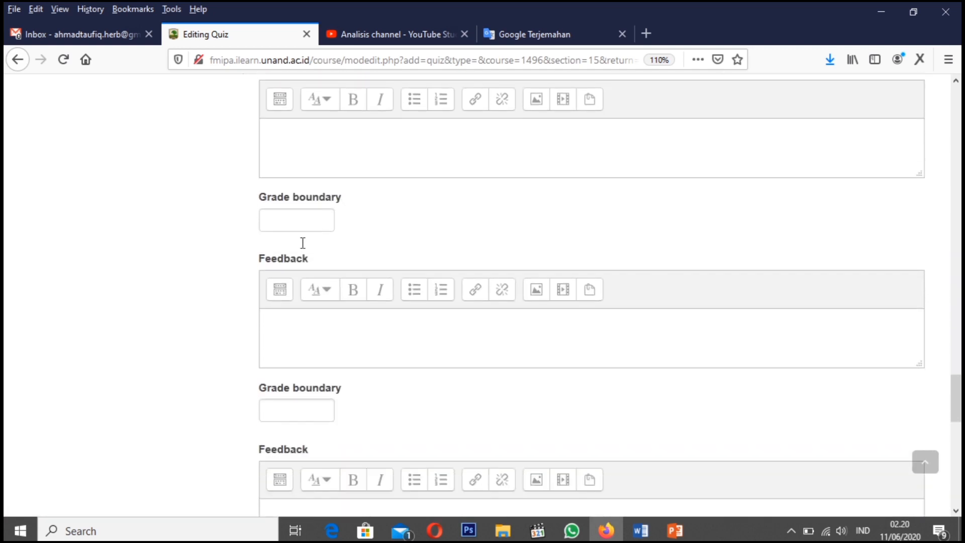
scroll(302, 242, "down", 3)
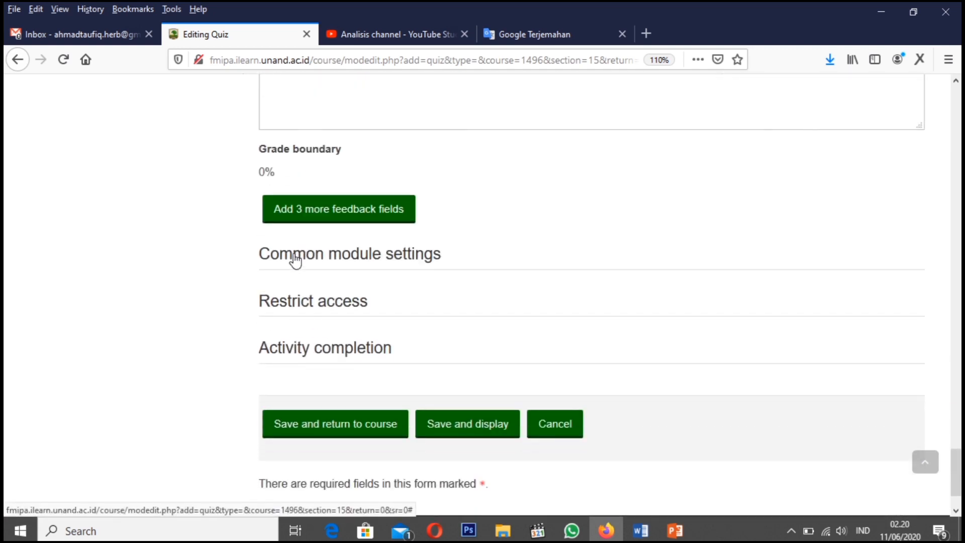
Look through the Common module, Restrict access and Activity completion settings, and save the quiz, returning to the course
left_click(295, 257)
scroll(289, 308, "down", 6)
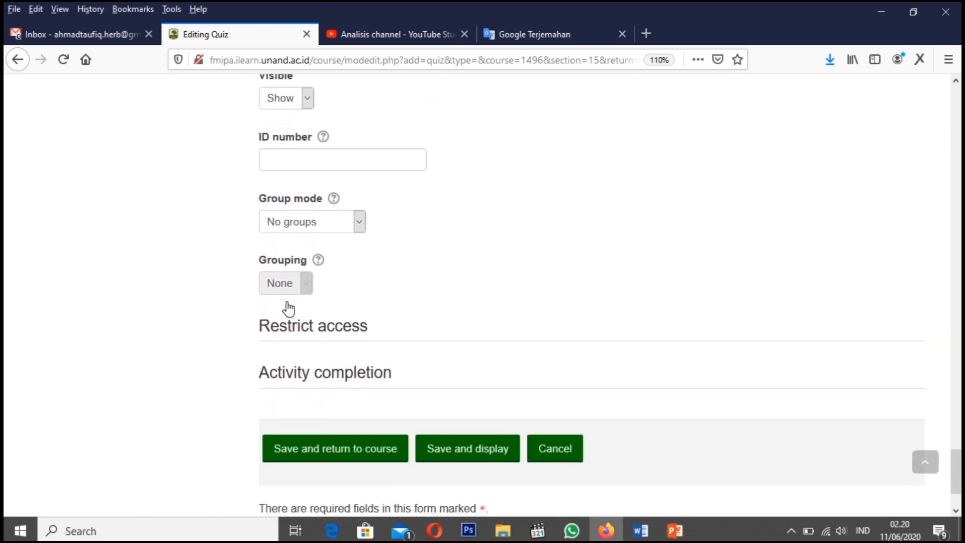
left_click(302, 234)
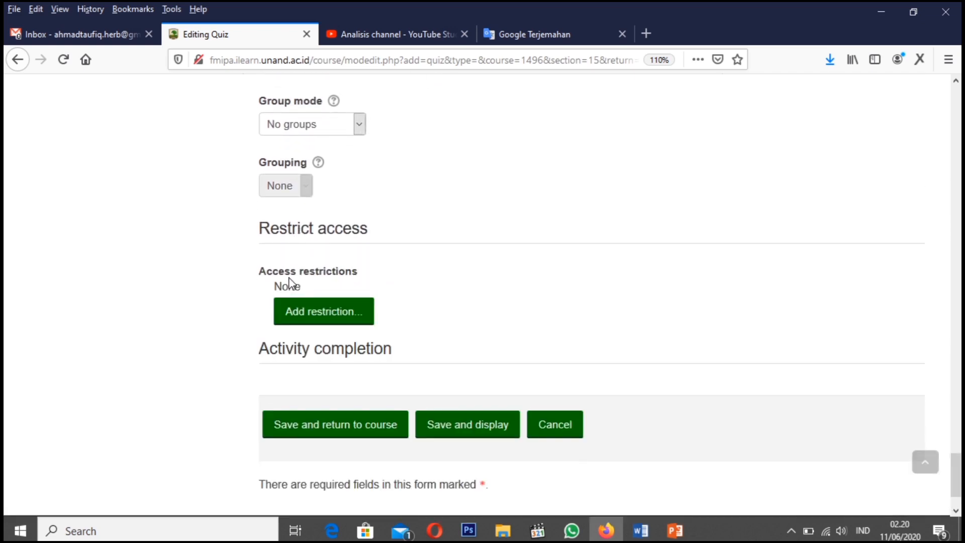
scroll(289, 279, "down", 3)
left_click(290, 281)
scroll(241, 336, "down", 5)
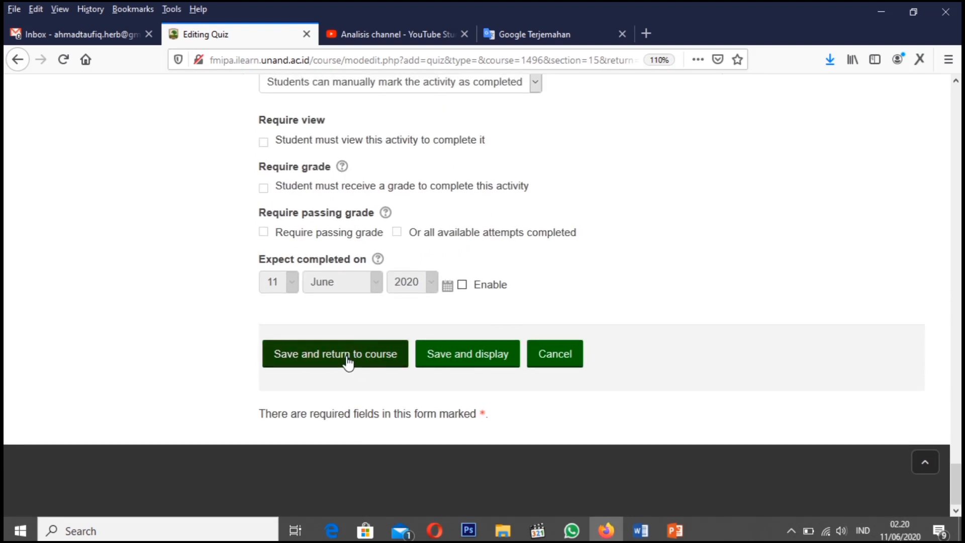
left_click(346, 357)
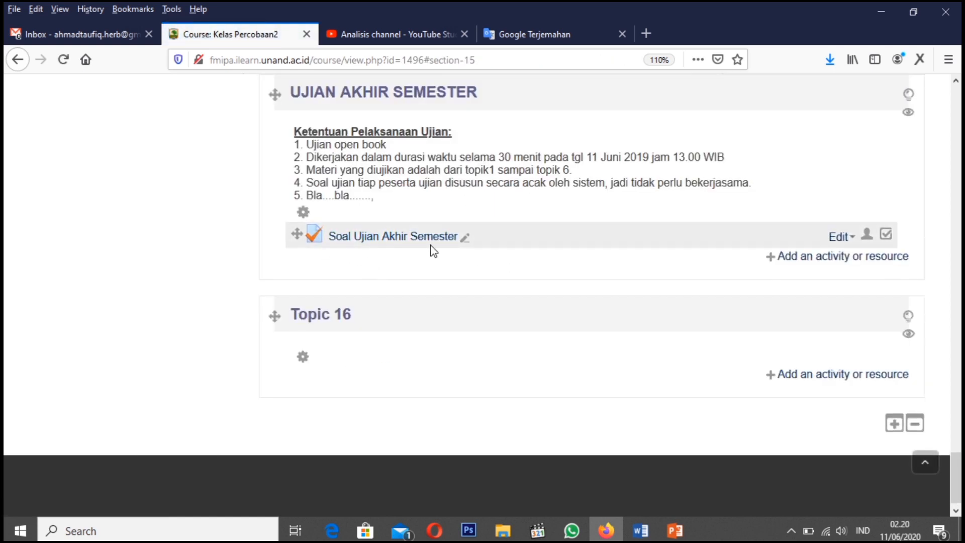
Open the "Soal Ujian Akhir Semester" quiz and check its time limit and question status
left_click(393, 240)
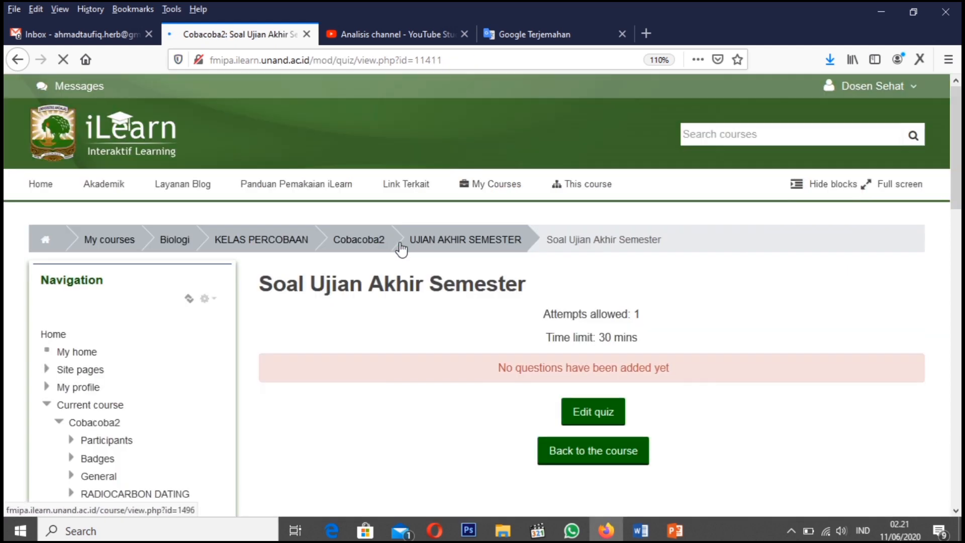
scroll(702, 322, "down", 4)
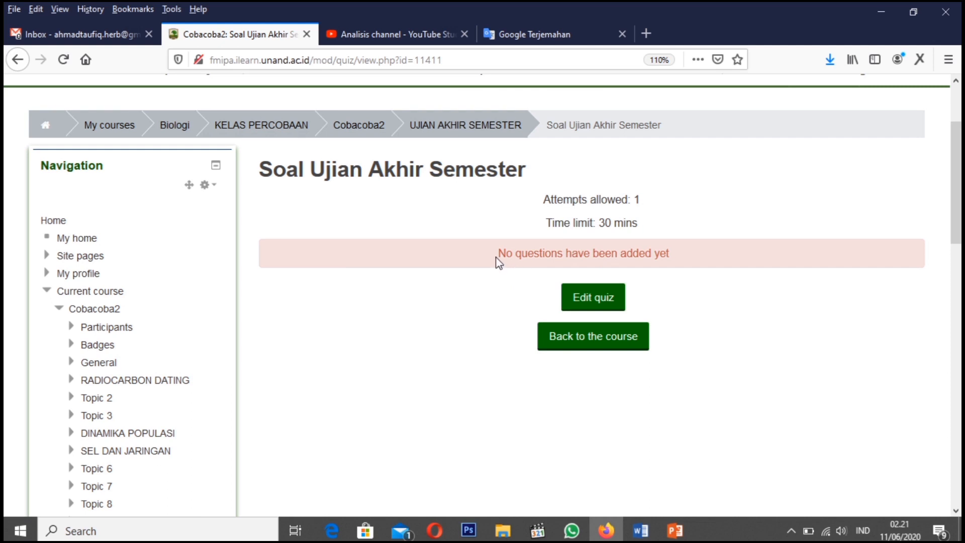
left_click_drag(498, 261, 703, 265)
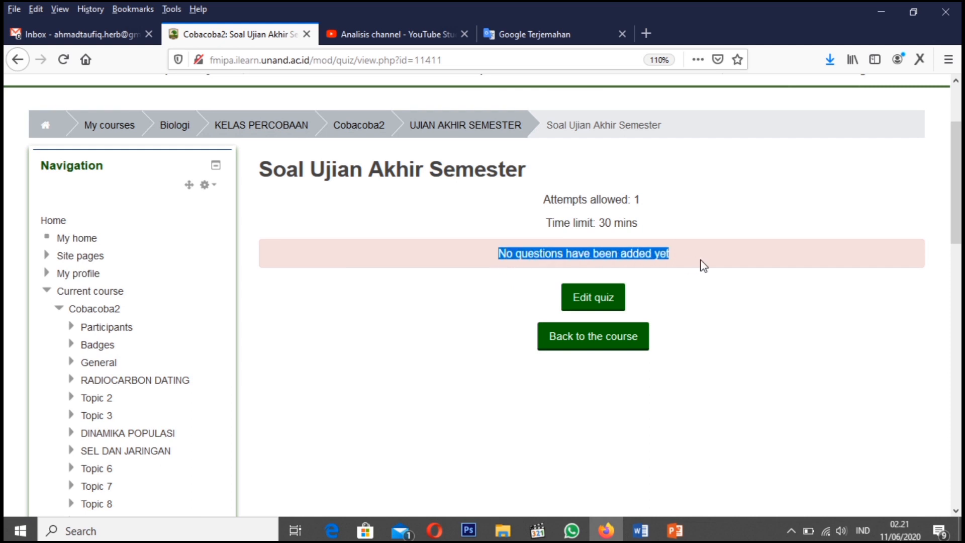
left_click(599, 223)
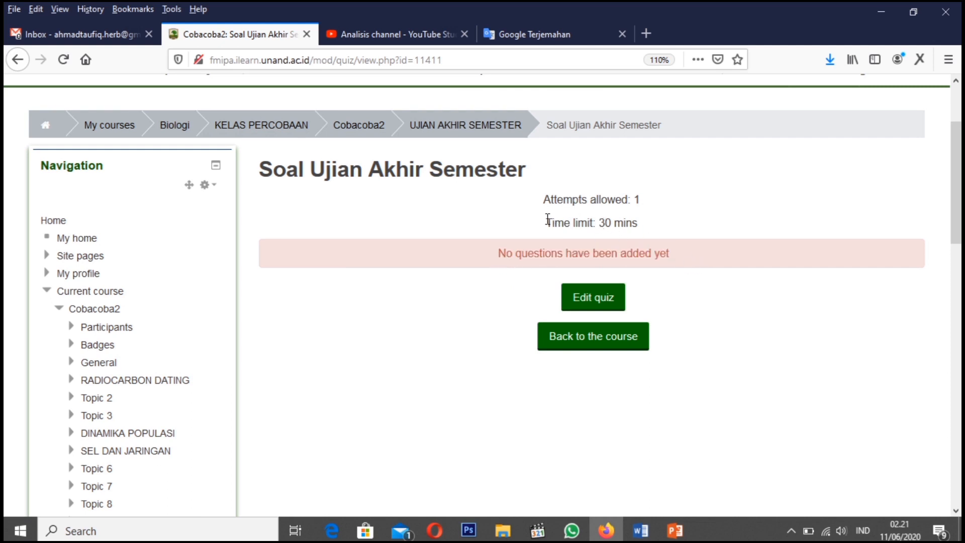
left_click_drag(547, 220, 636, 221)
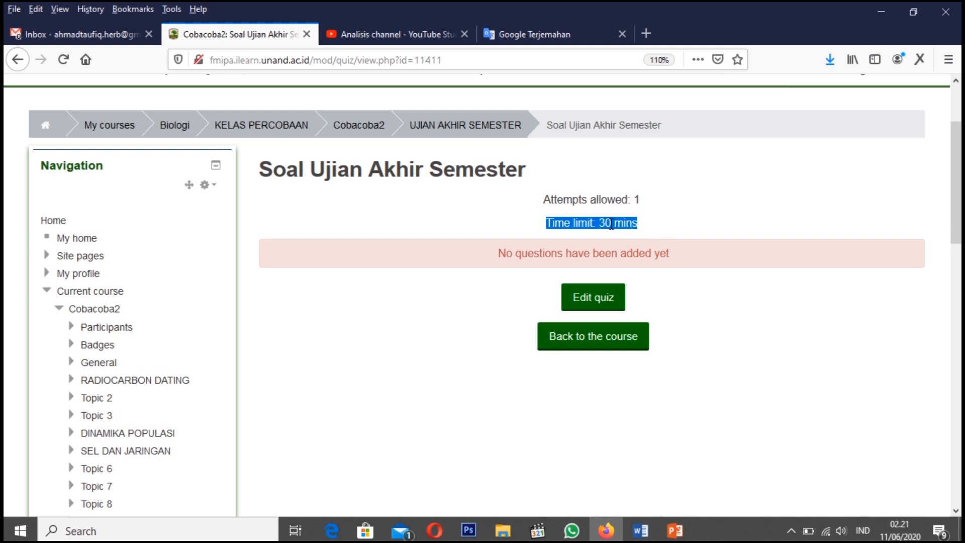
left_click(537, 258)
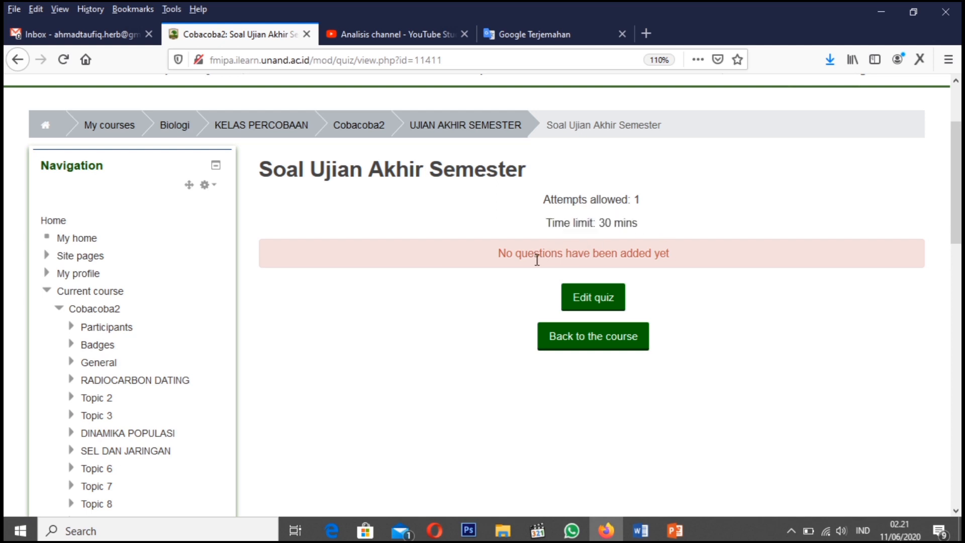
Edit the quiz and add all six questions from the question bank category "Bank soal untuk semua kelas coba2"
left_click(601, 303)
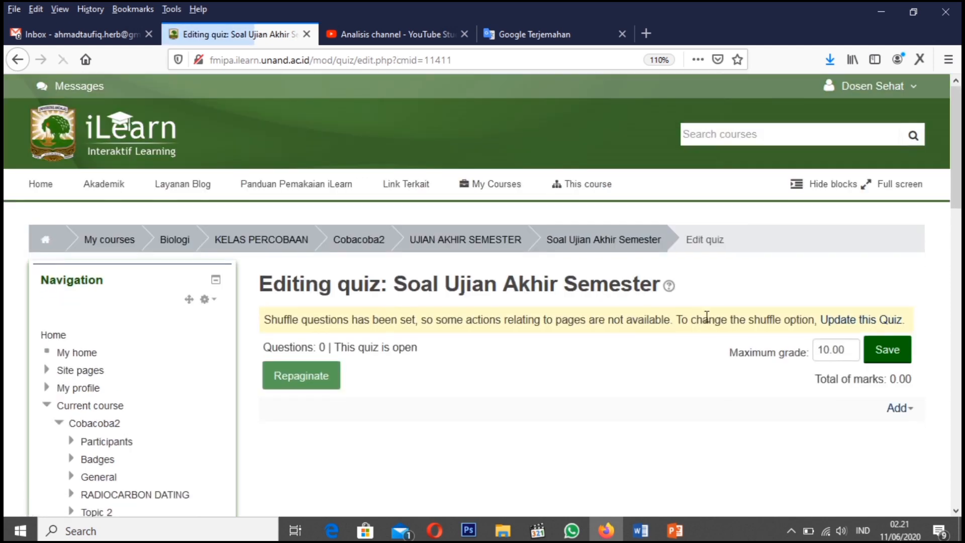
scroll(722, 397, "down", 2)
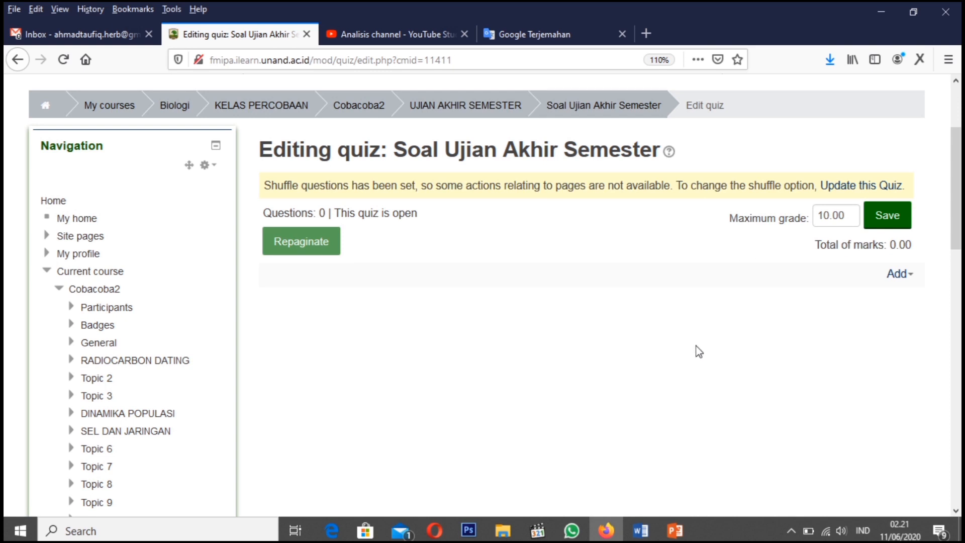
left_click(903, 276)
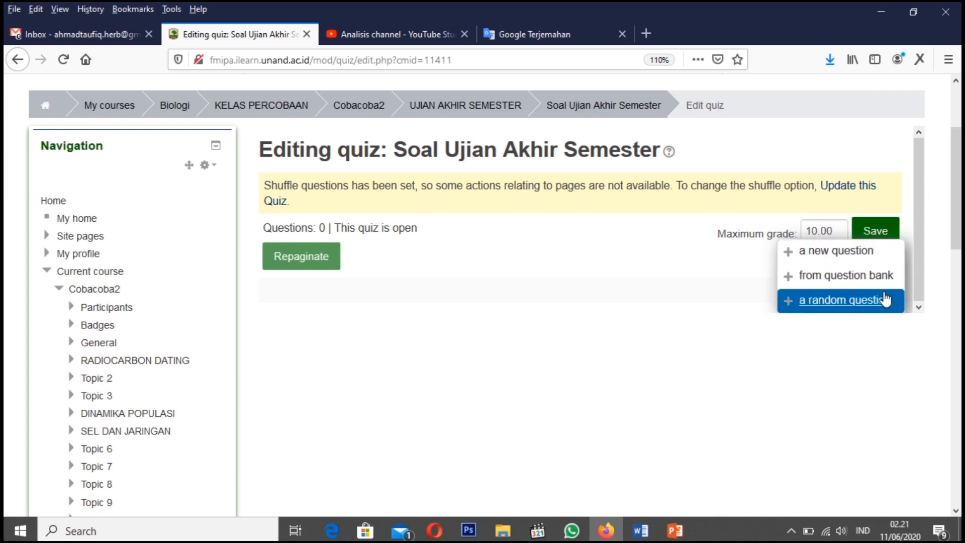
left_click(834, 281)
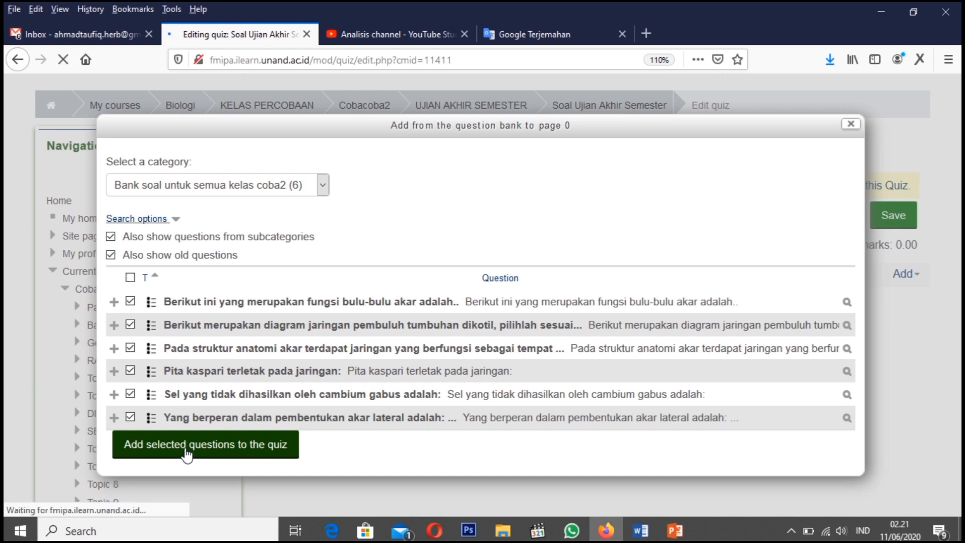
scroll(463, 411, "down", 5)
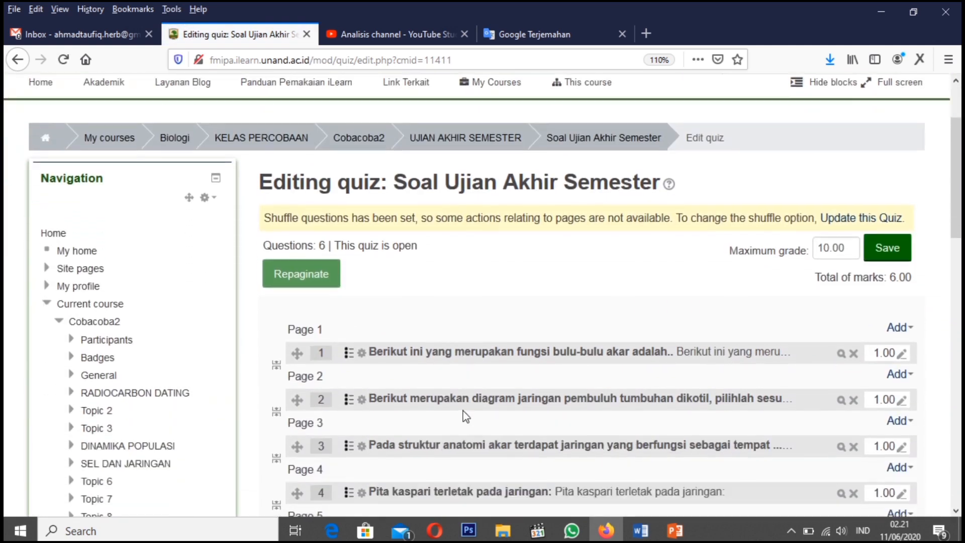
scroll(464, 417, "up", 1)
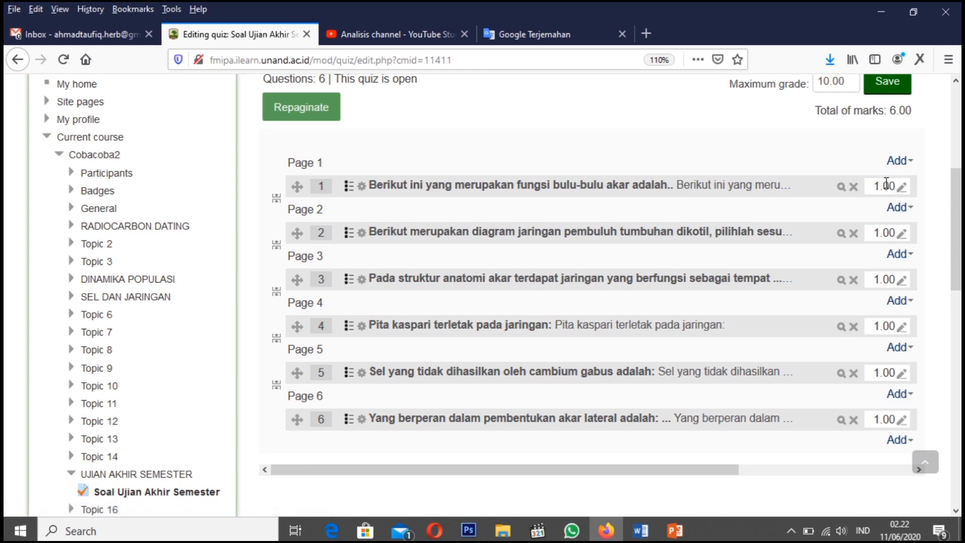
left_click(901, 189)
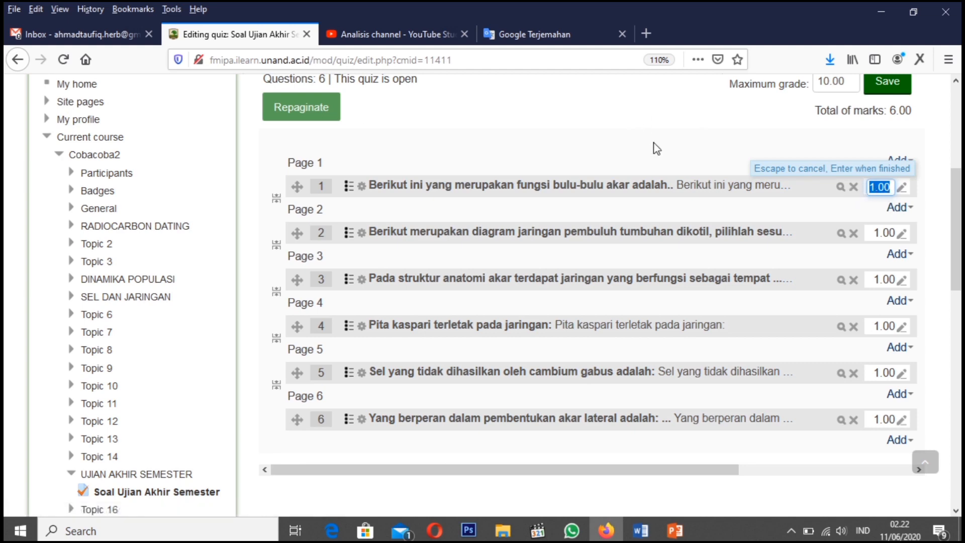
key("Left")
key("Escape")
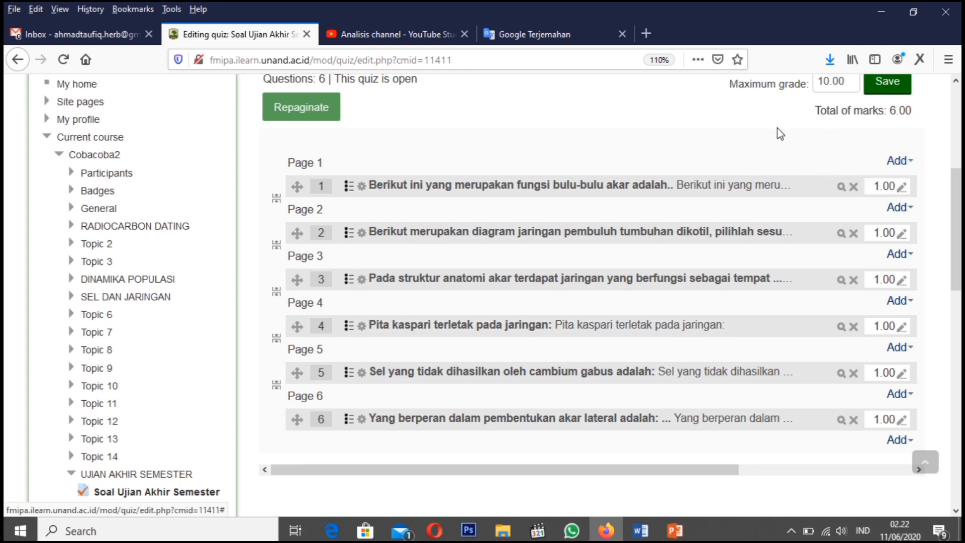
Return to the Cobacoba2 course page and go down through its topics
scroll(777, 128, "up", 5)
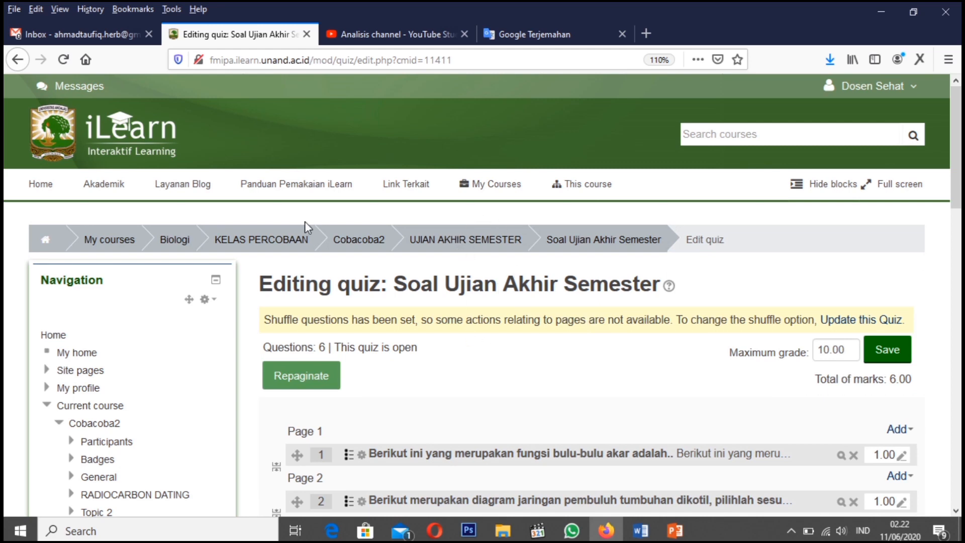
left_click(366, 246)
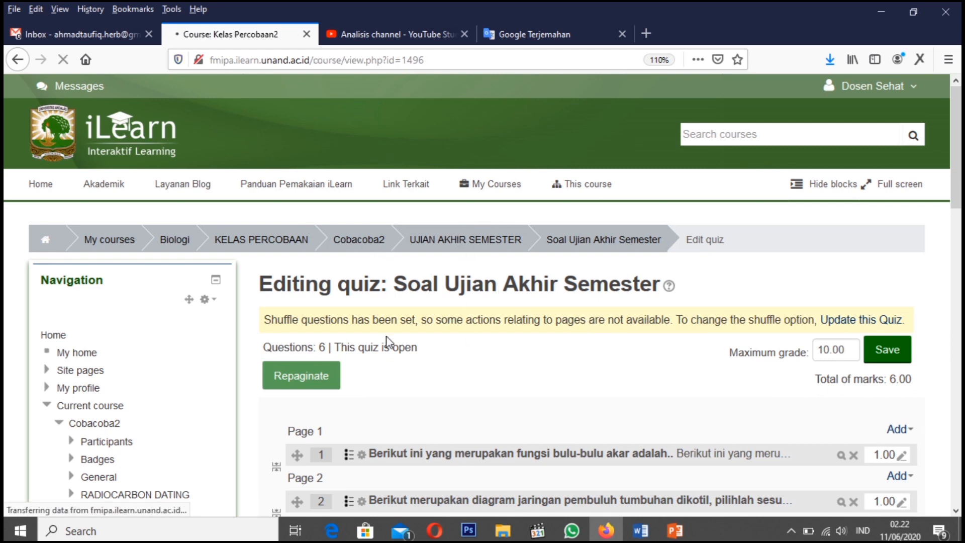
scroll(396, 380, "down", 10)
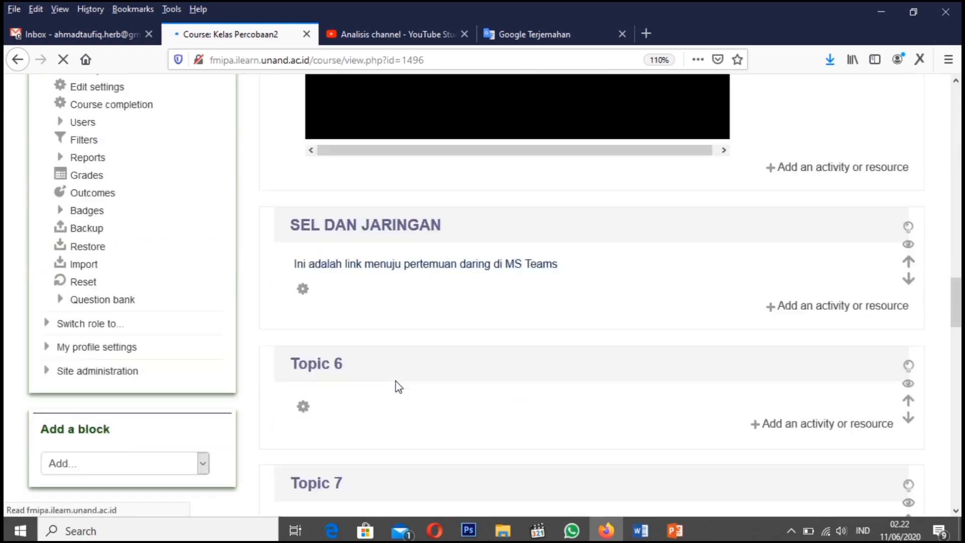
Open the "Soal Ujian Akhir Semester" quiz from the UJIAN AKHIR SEMESTER section and start a preview attempt
scroll(395, 381, "down", 15)
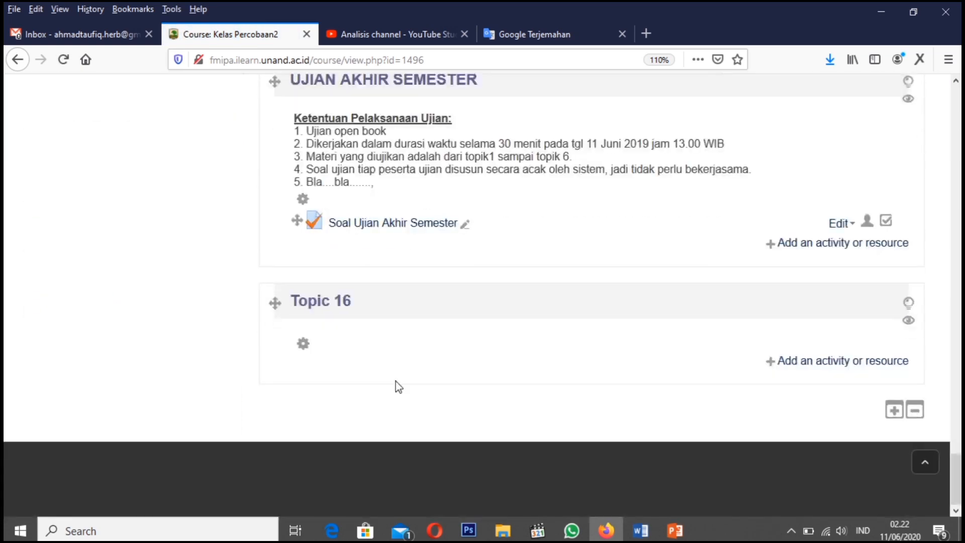
scroll(396, 381, "up", 2)
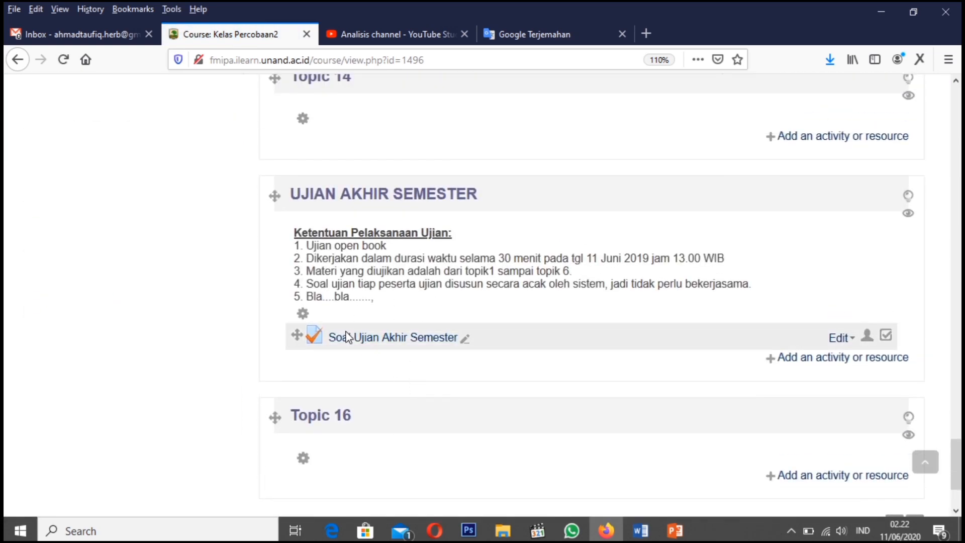
left_click(376, 344)
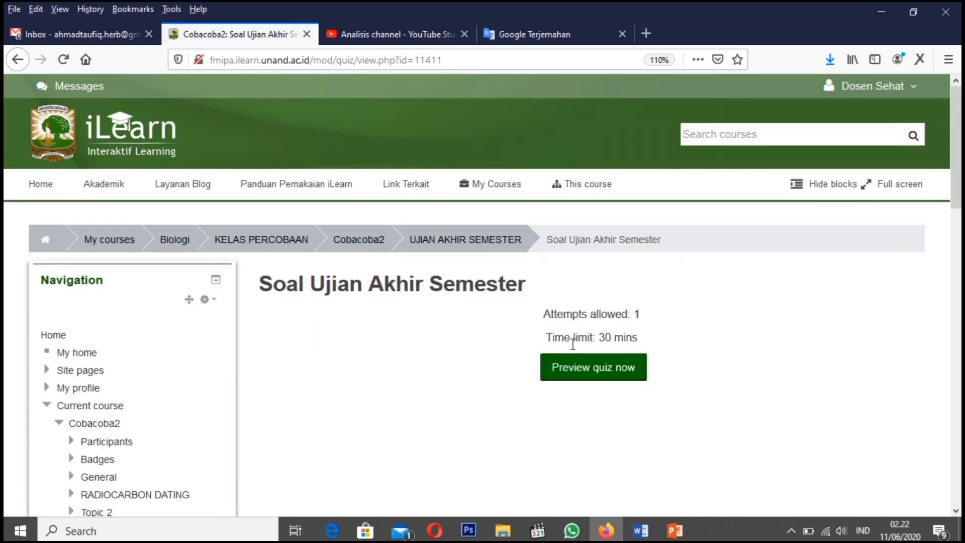
scroll(571, 358, "down", 4)
scroll(605, 306, "up", 1)
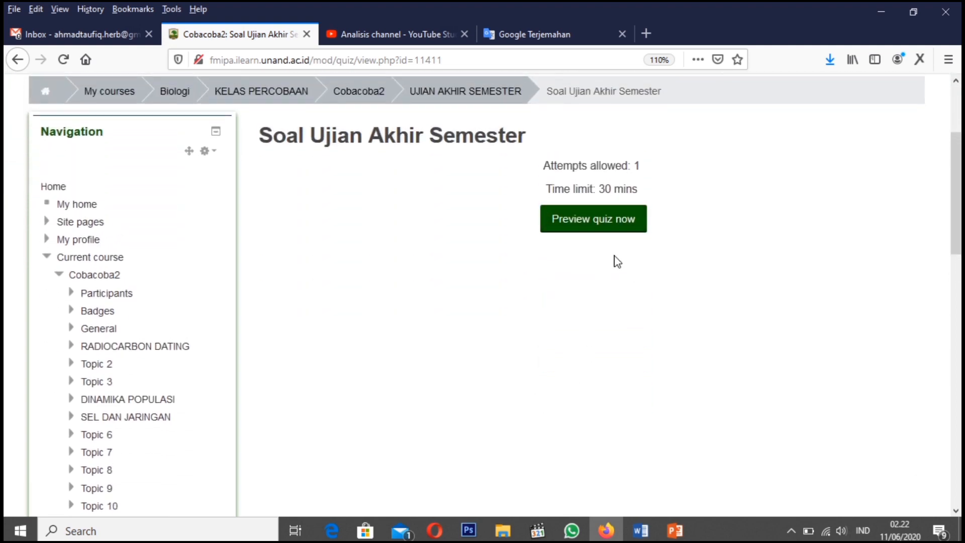
left_click(601, 221)
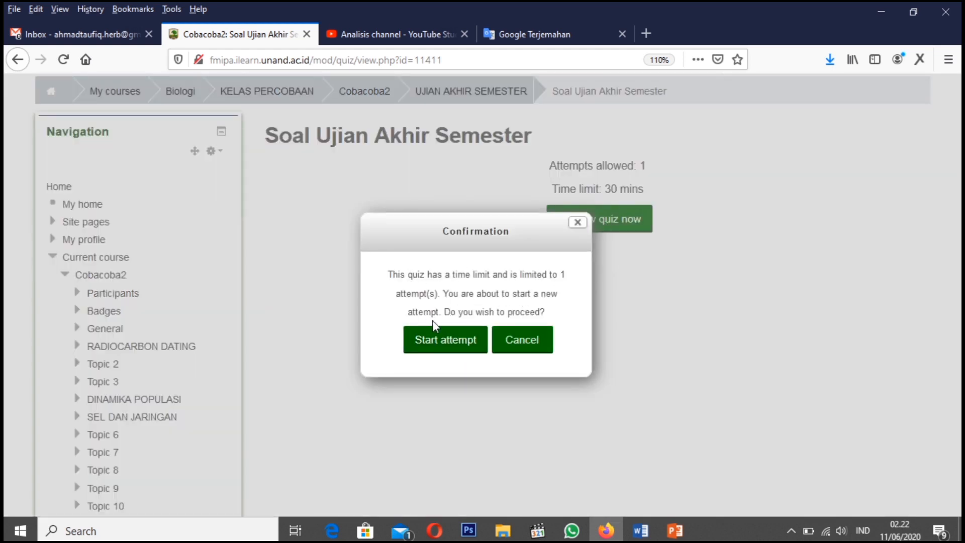
left_click(440, 337)
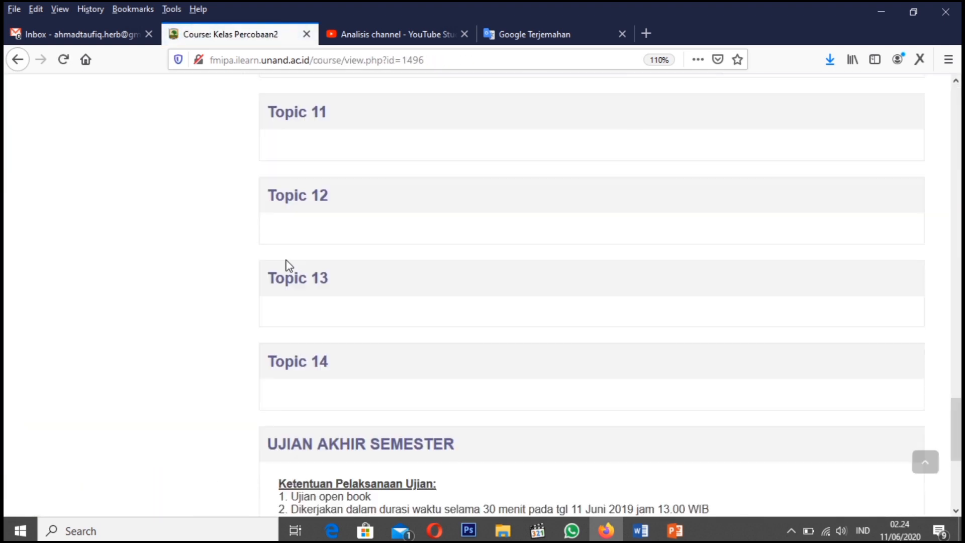
Open the "Soal Ujian Akhir Semester" quiz from the student account's course page and start the timed attempt
scroll(285, 269, "down", 3)
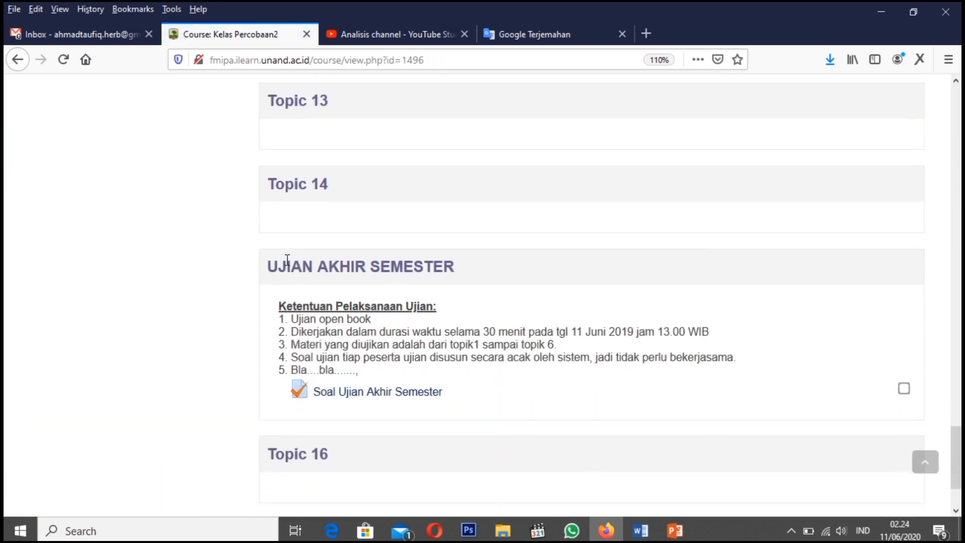
scroll(345, 322, "down", 2)
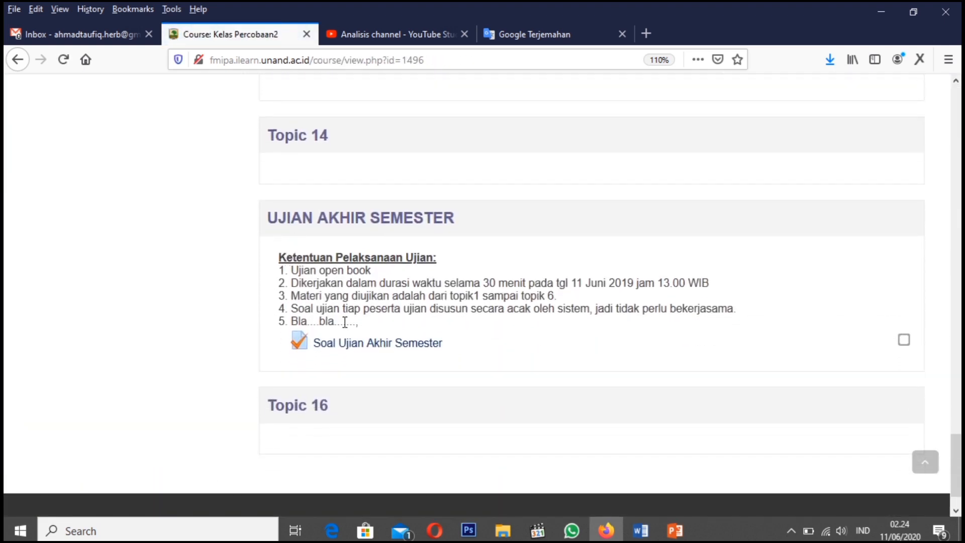
left_click(369, 352)
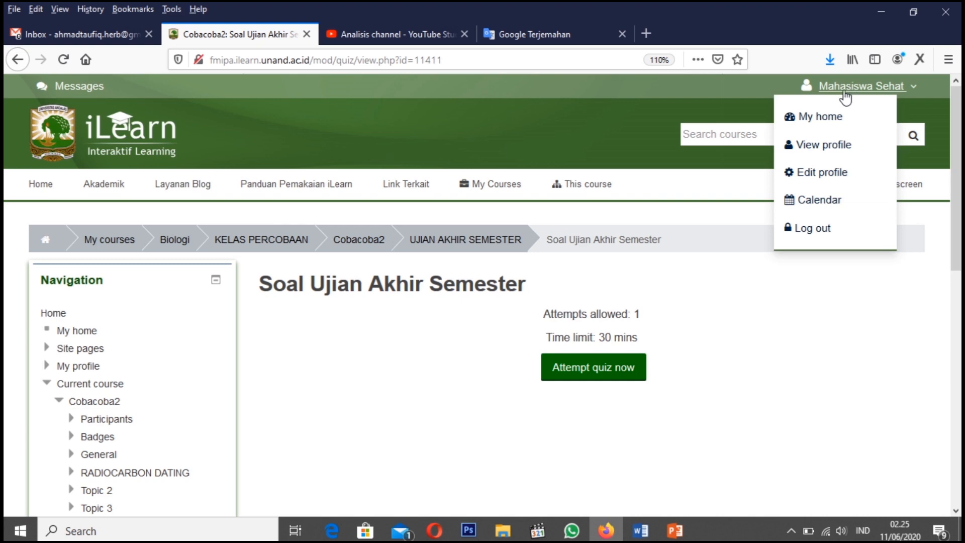
left_click(592, 369)
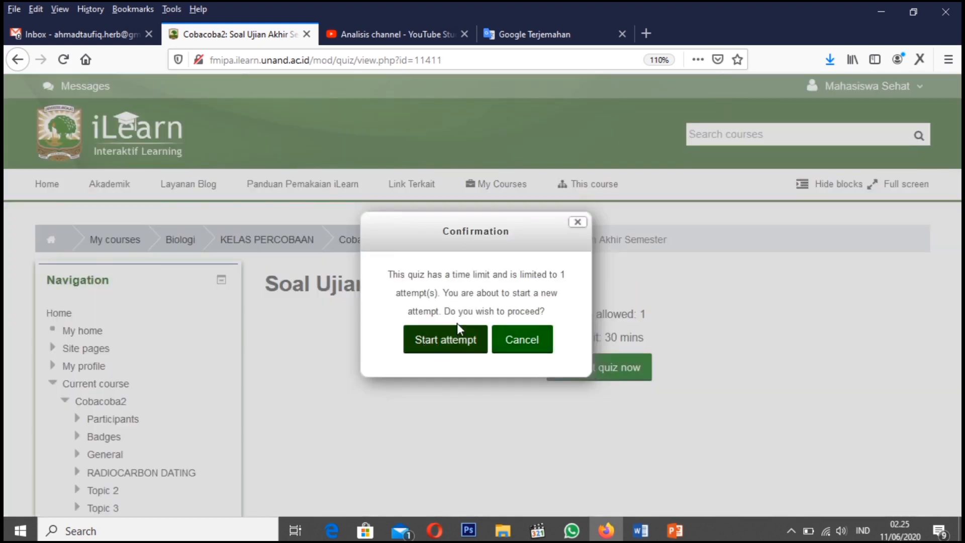
left_click(451, 341)
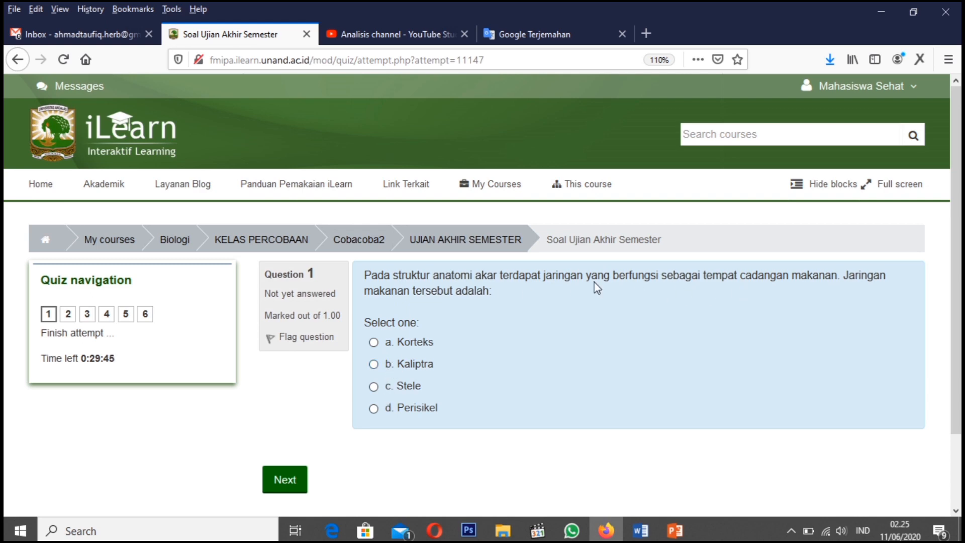
Answer question 1 with "Korteks", question 2 with "Mesofil" and question 3 with "Pericycle"
left_click(373, 342)
left_click(294, 480)
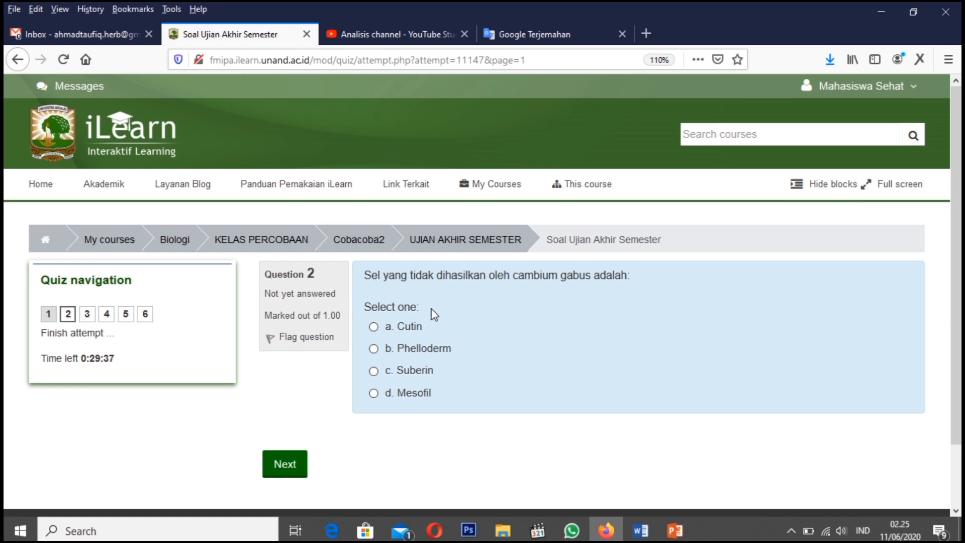
left_click(373, 393)
left_click(285, 463)
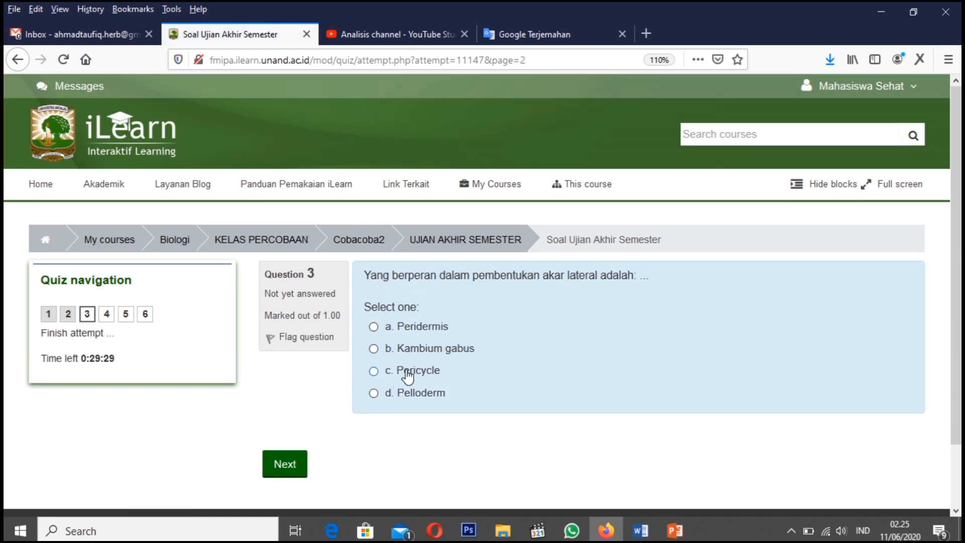
left_click(374, 371)
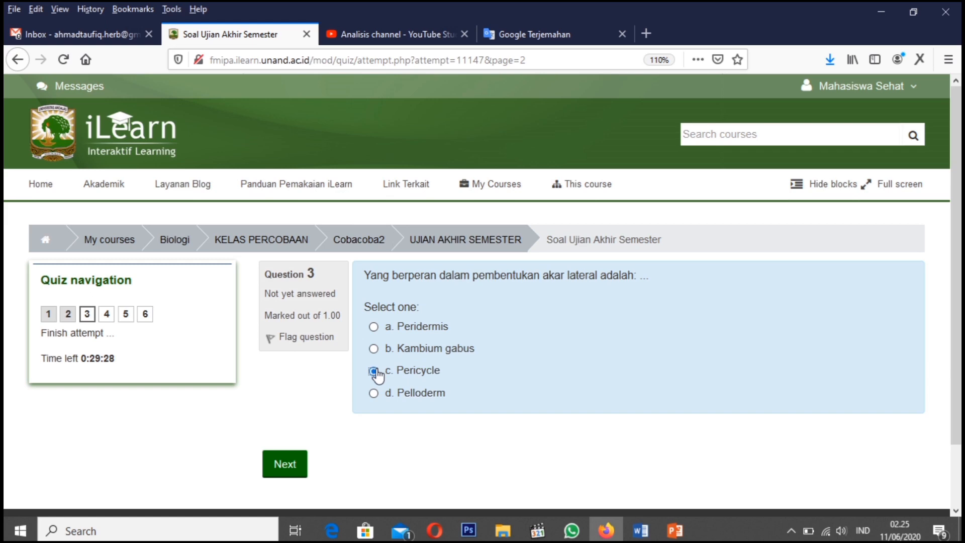
left_click(285, 465)
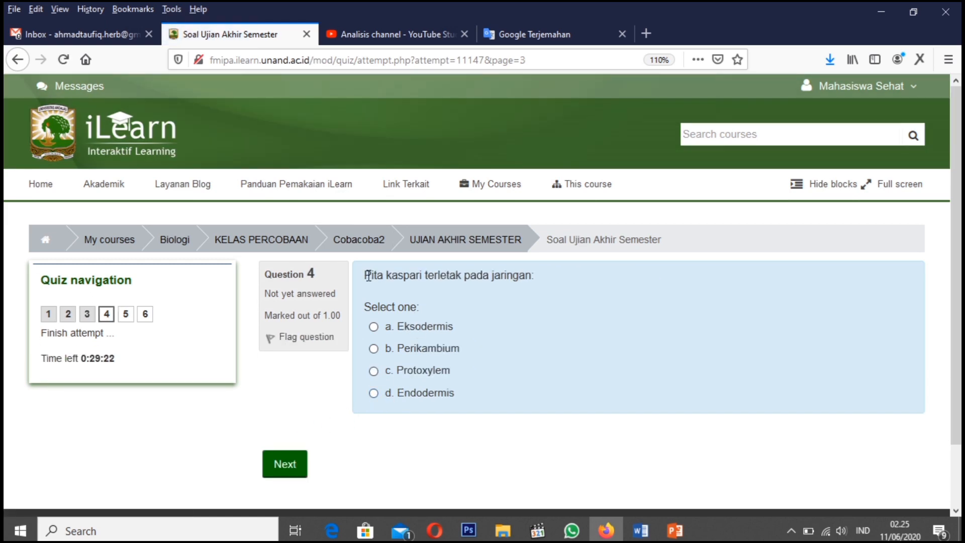
Answer question 4 with "Eksodermis", question 5 with "Kortex, floem, cambium, xylem" and question 6 with "Memperluas bidang penyerapan"
left_click_drag(384, 275, 534, 276)
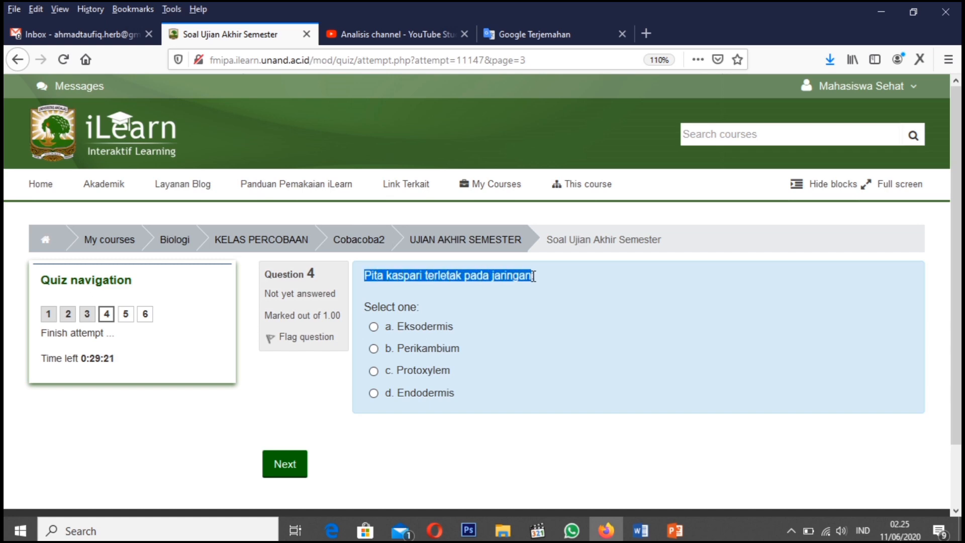
left_click(446, 338)
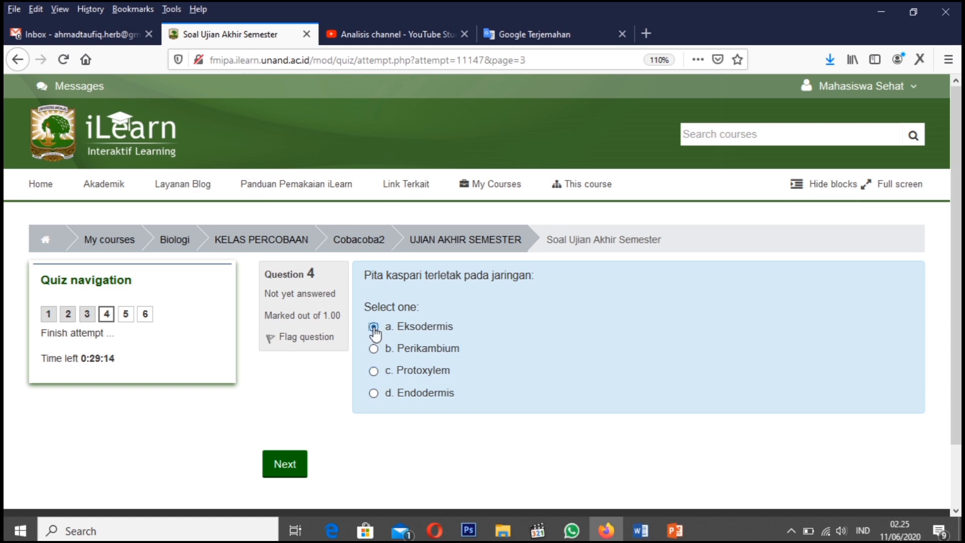
left_click(290, 459)
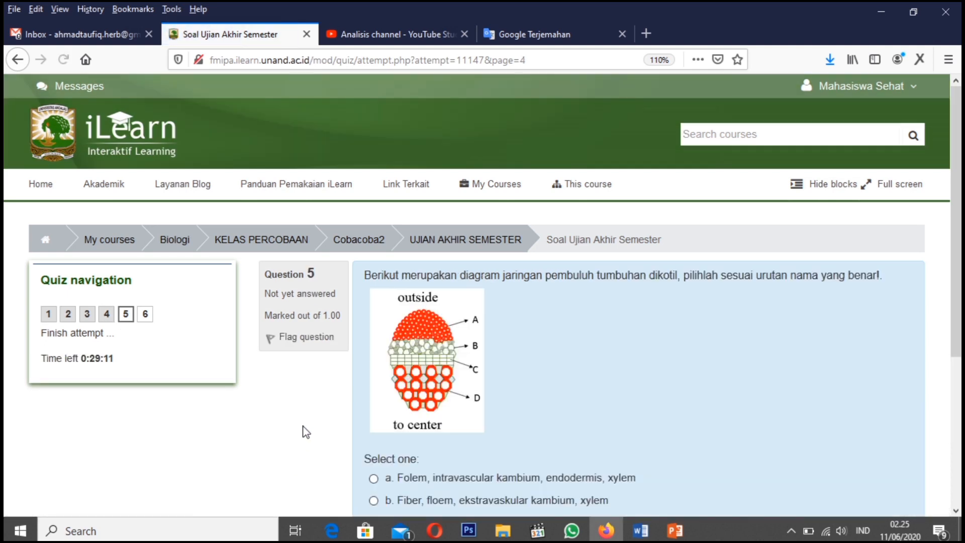
scroll(305, 432, "down", 2)
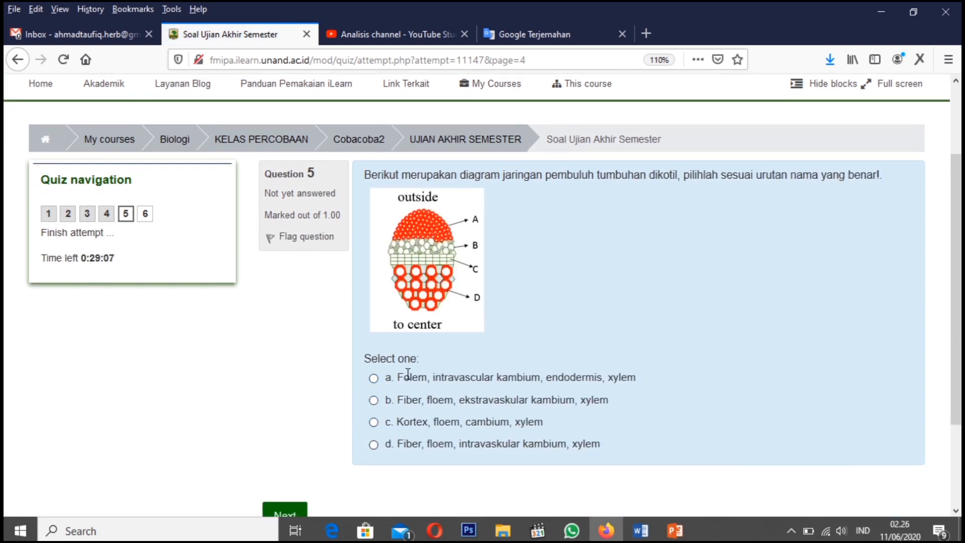
scroll(412, 404, "up", 2)
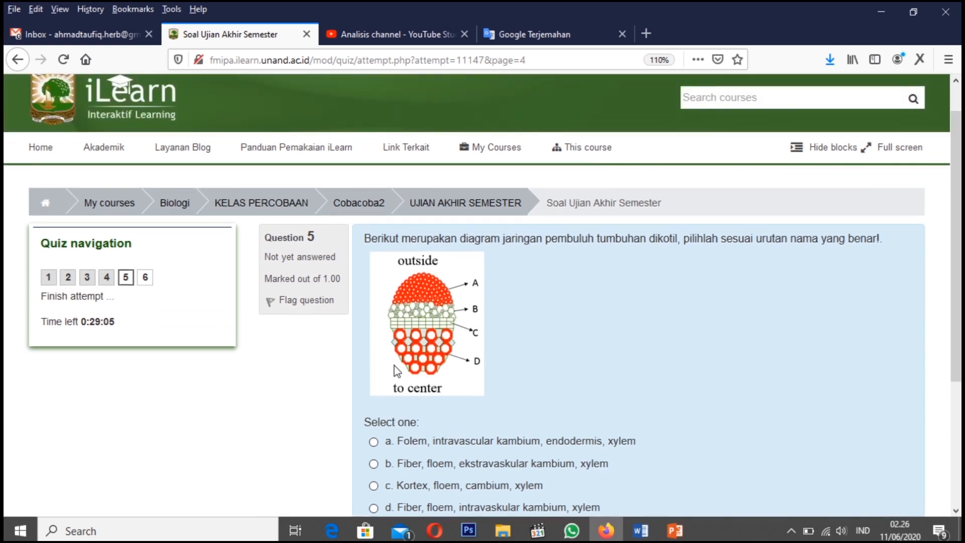
scroll(385, 402, "down", 4)
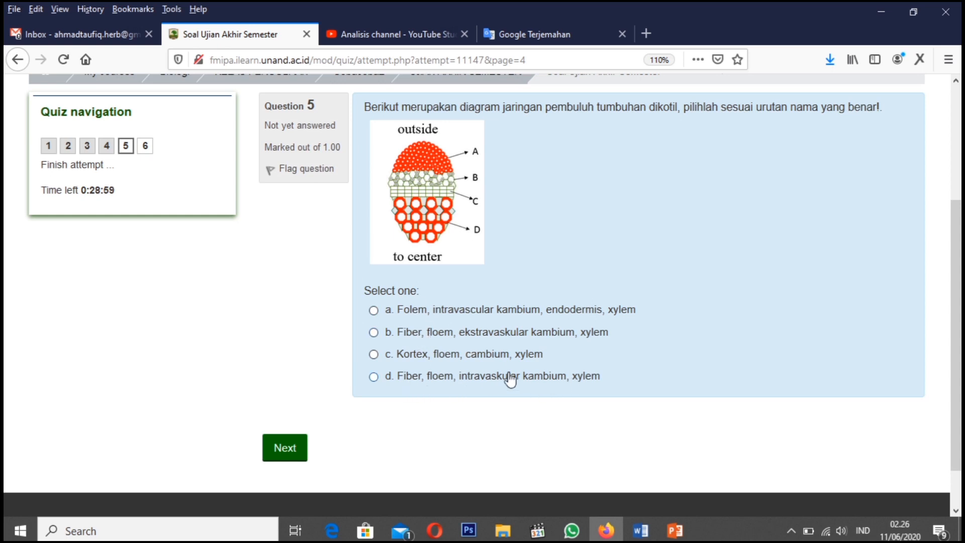
left_click(411, 358)
left_click(291, 446)
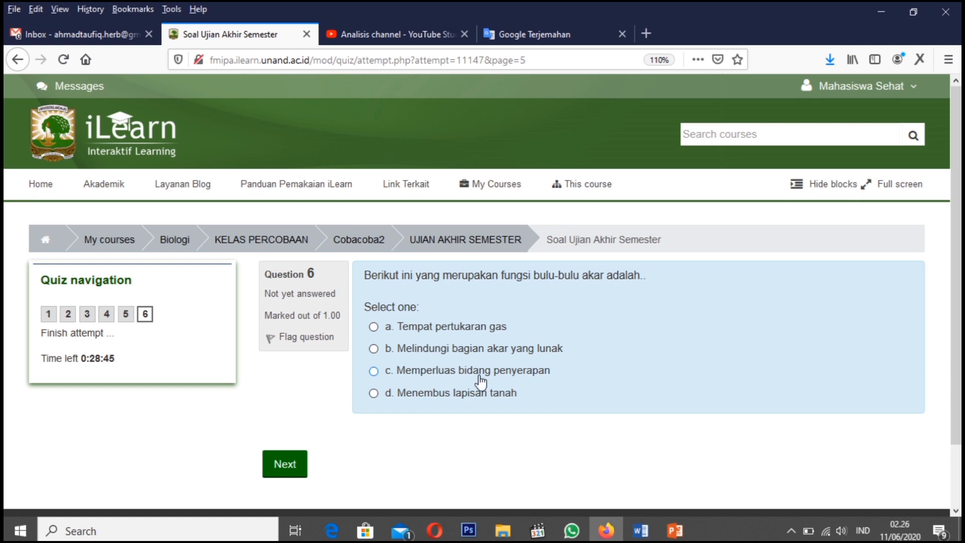
left_click(374, 373)
left_click(290, 464)
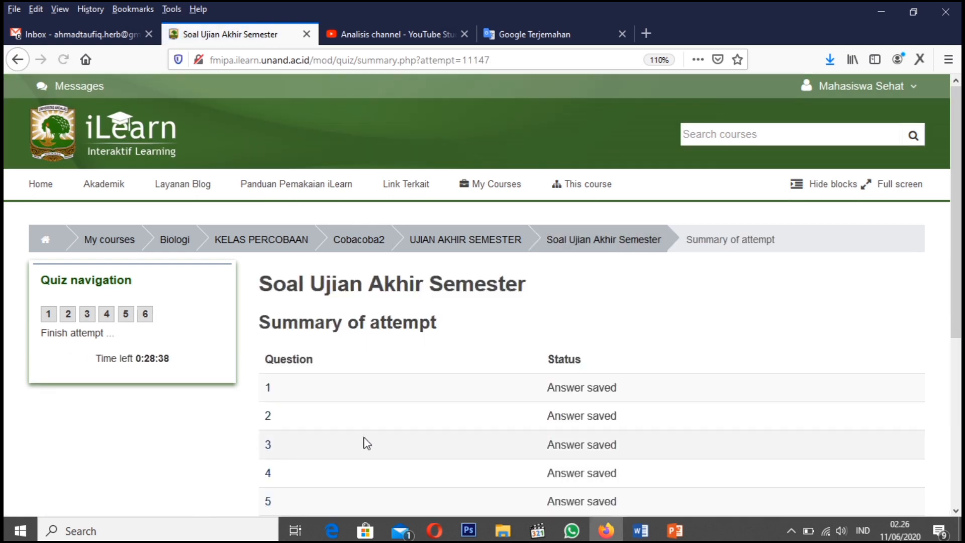
Submit all answers to finish the quiz attempt, confirm the submission, and return to the course page
scroll(367, 443, "down", 3)
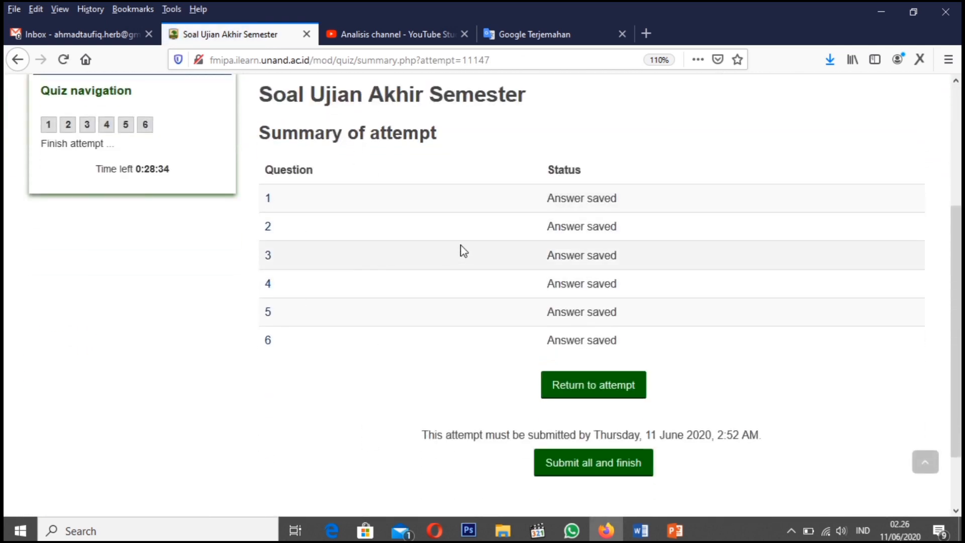
left_click(586, 472)
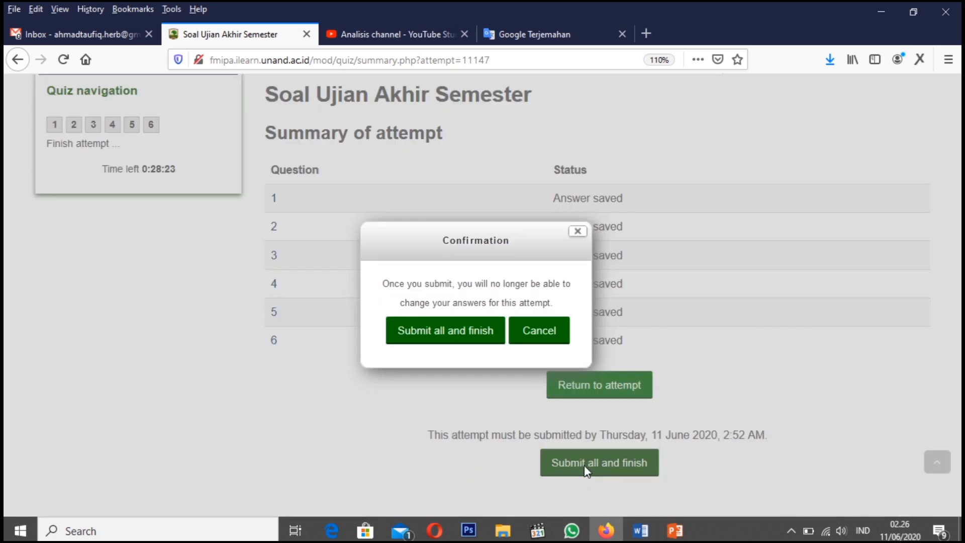
left_click(452, 332)
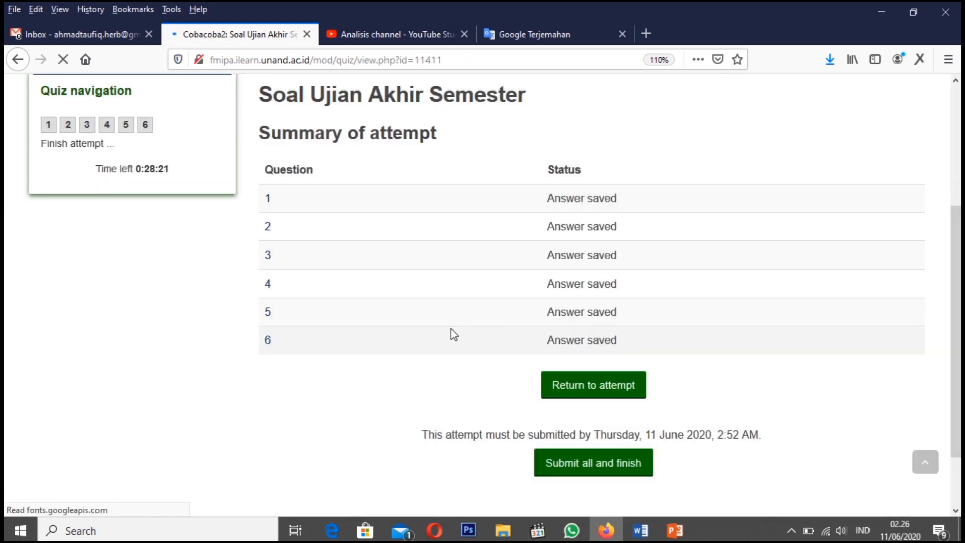
scroll(472, 380, "down", 3)
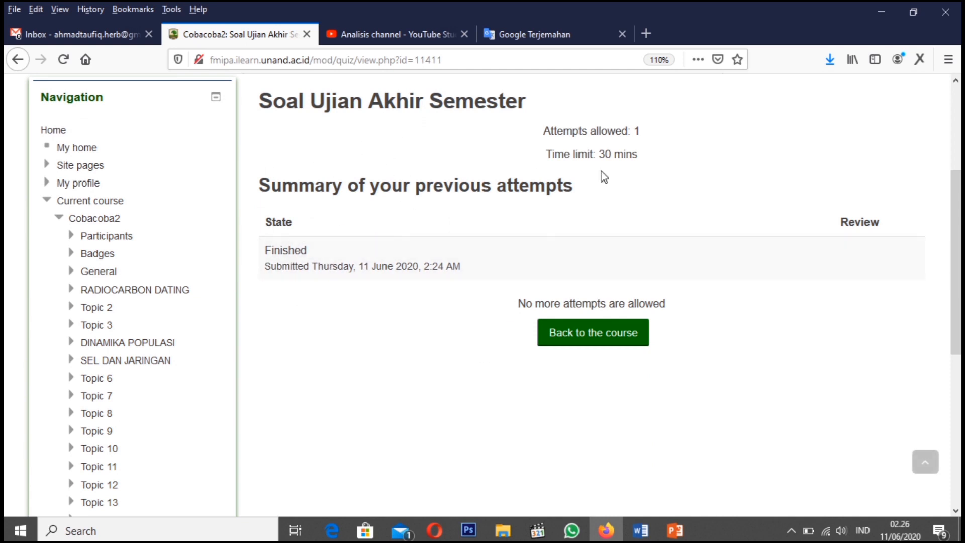
left_click(605, 343)
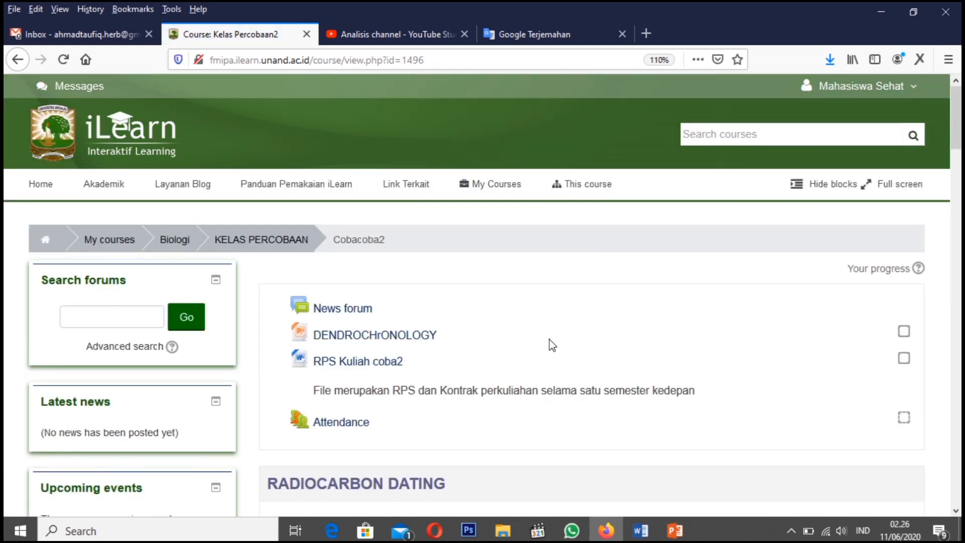
Log out of the student account and log back in as the lecturer with the saved username and password
left_click(893, 84)
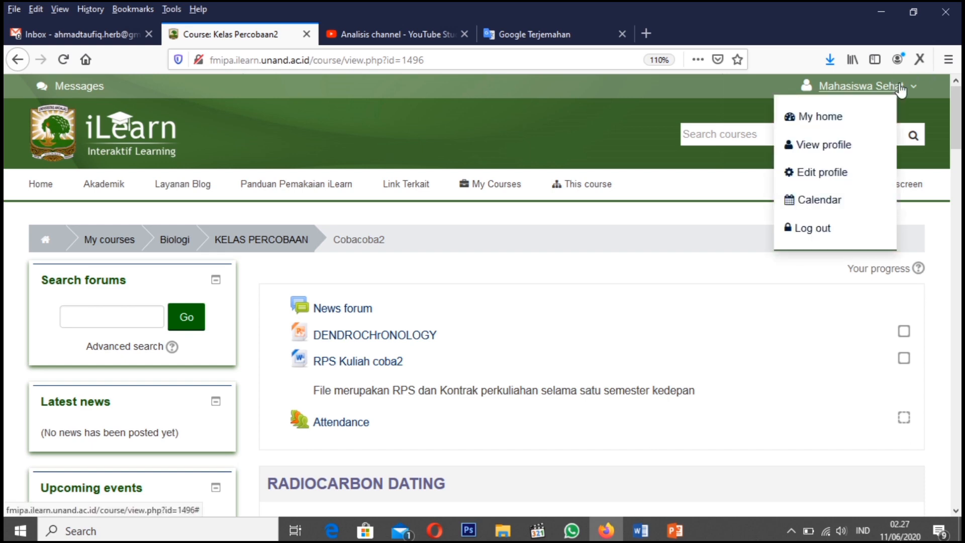
left_click(823, 232)
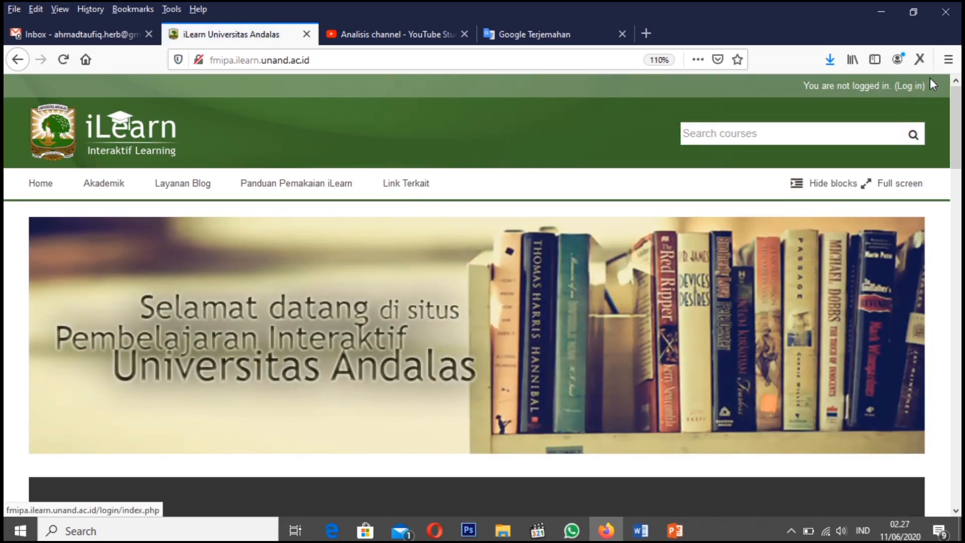
left_click(912, 86)
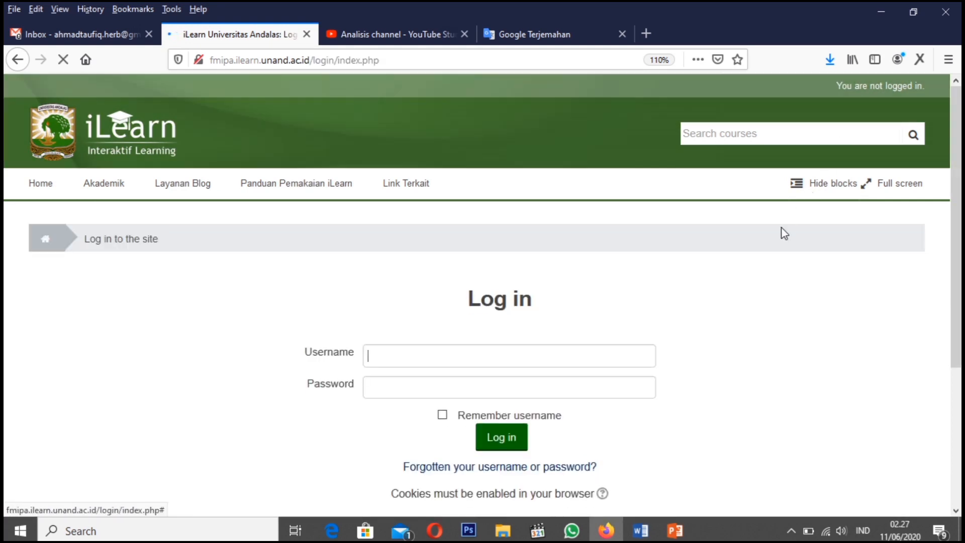
left_click(487, 352)
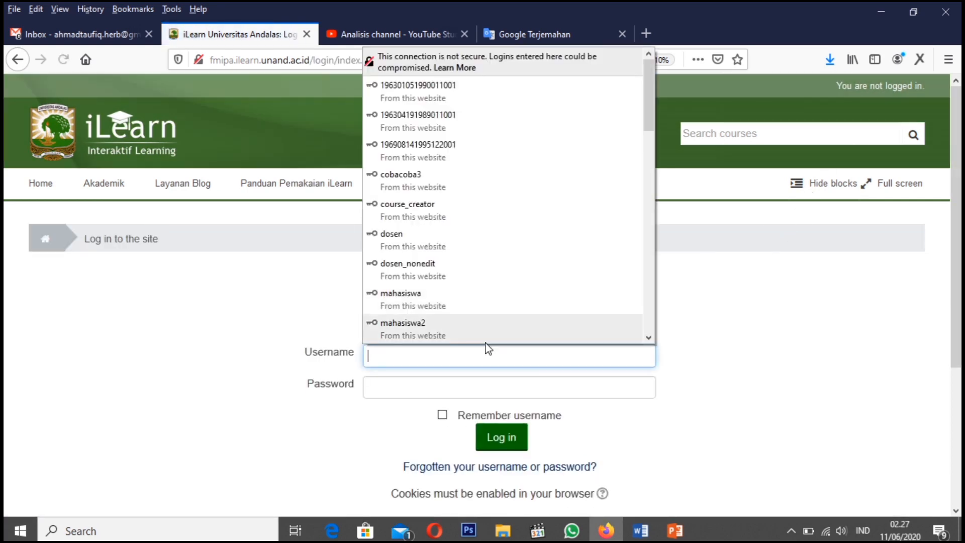
left_click(427, 247)
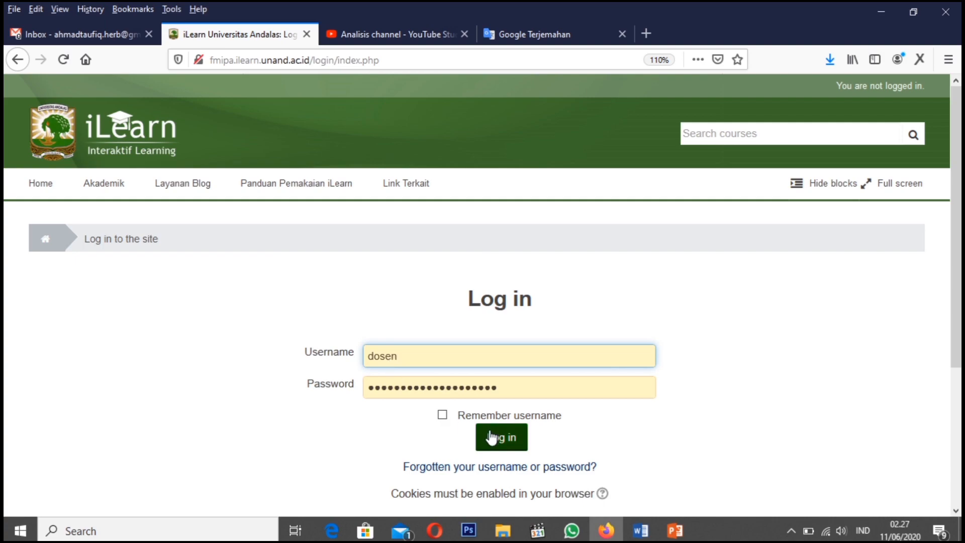
left_click(505, 441)
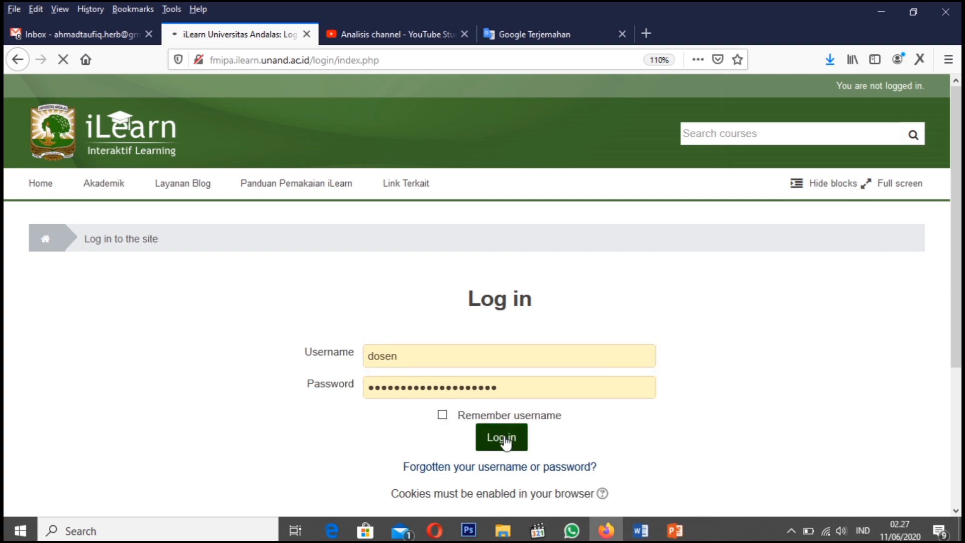
scroll(313, 405, "down", 10)
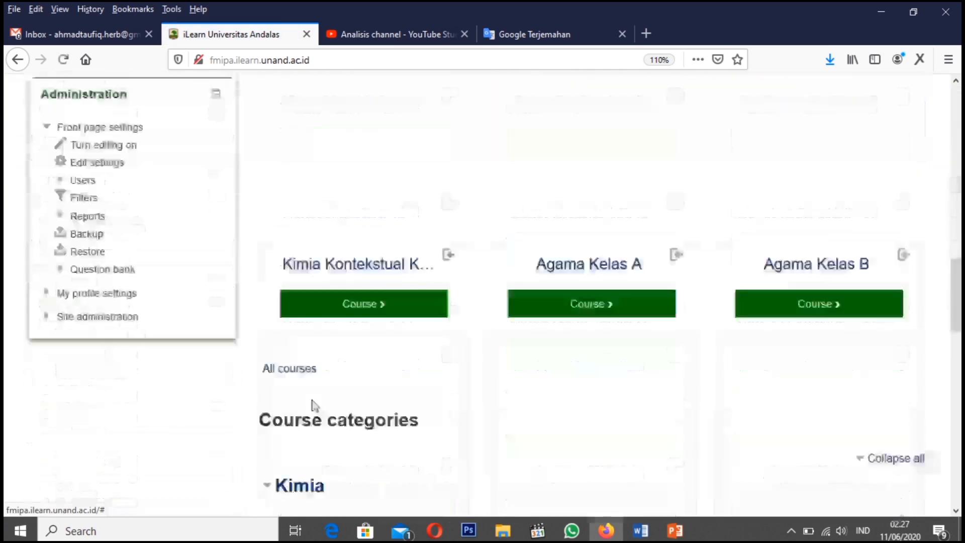
scroll(312, 402, "up", 15)
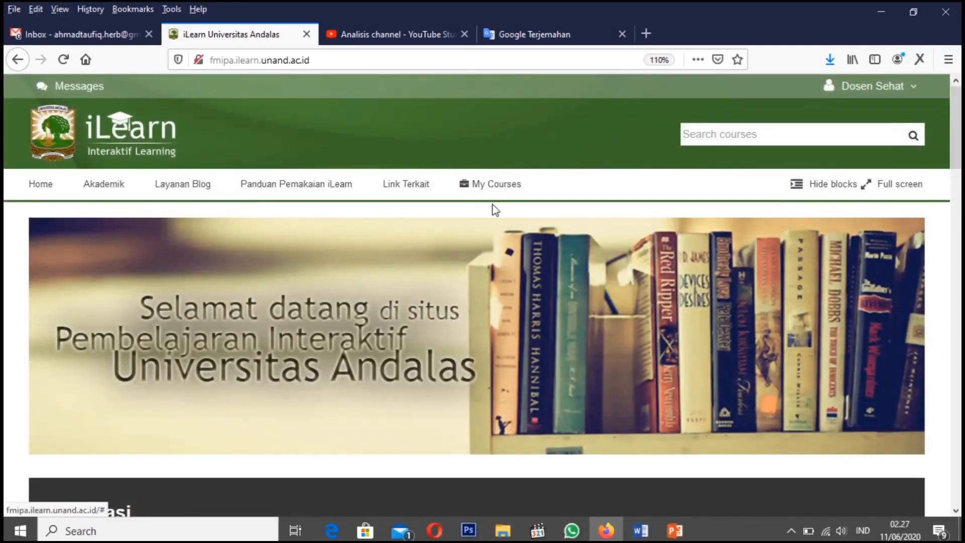
Open the Kelas Percobaan2 course's Soal Ujian Akhir Semester quiz and bring up its attempts report
mouse_move(493, 185)
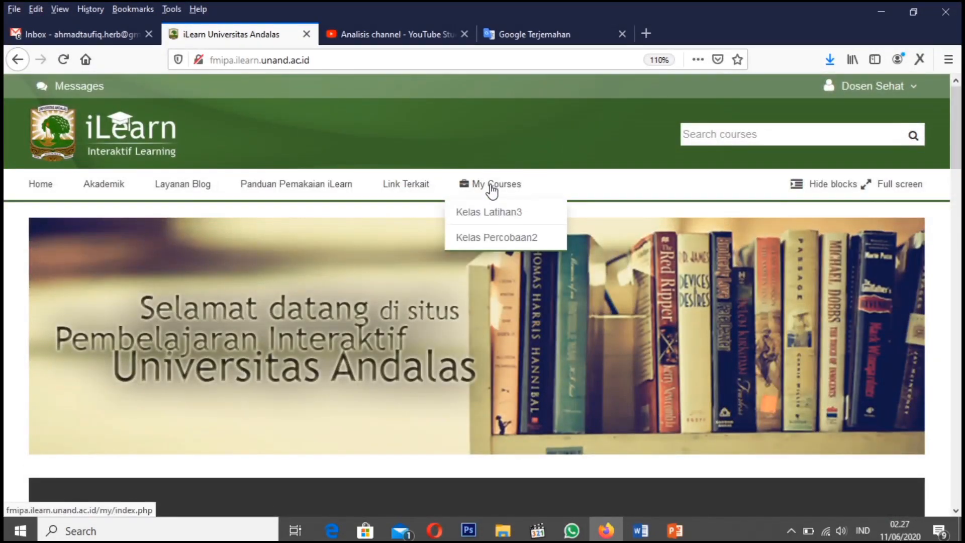
left_click(492, 243)
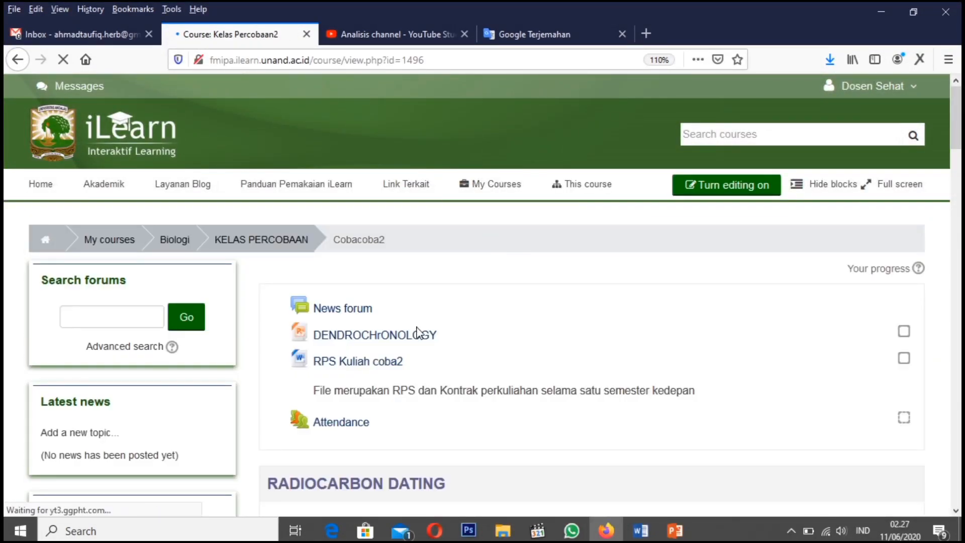
scroll(417, 332, "down", 20)
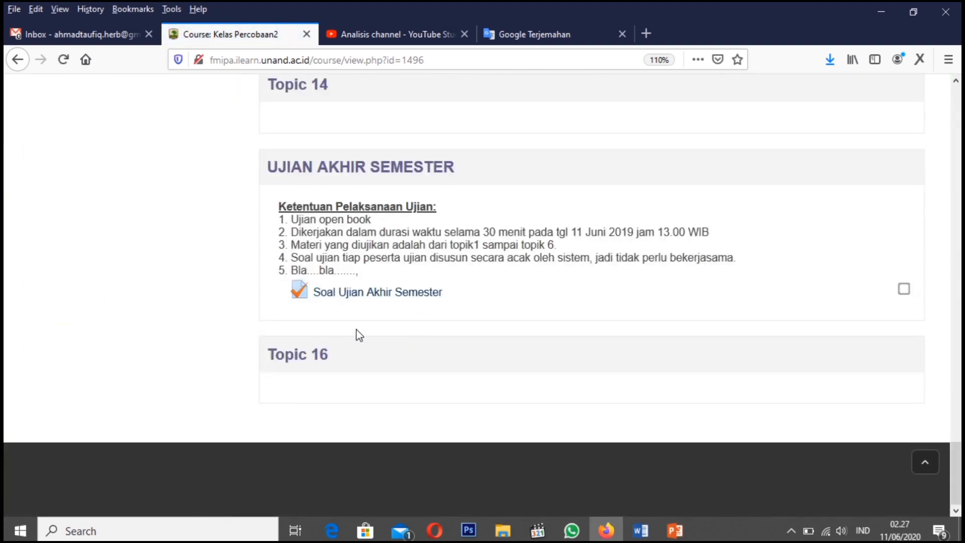
left_click(366, 295)
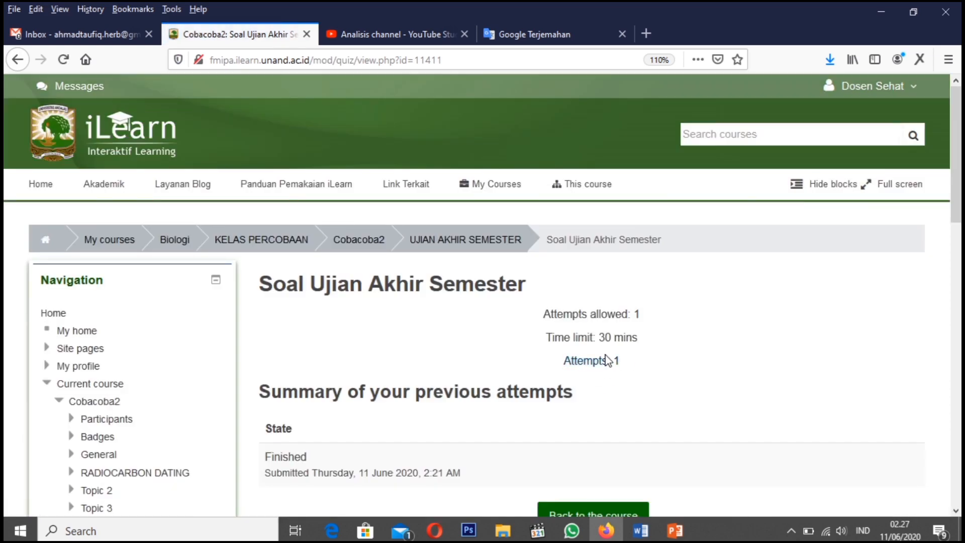
scroll(605, 360, "down", 3)
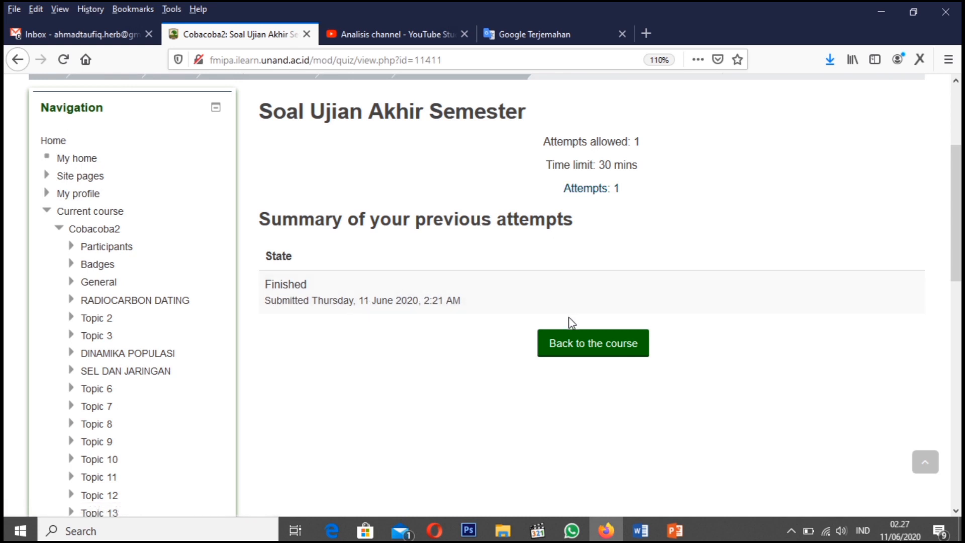
left_click(585, 191)
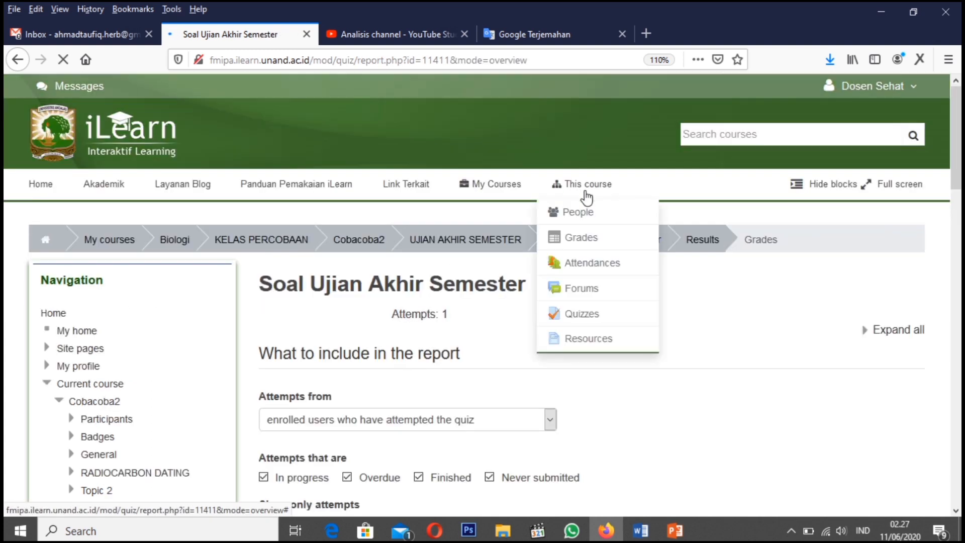
Review the quiz grades report, including the per-question marks and the full width of the grade-range chart
scroll(384, 372, "down", 4)
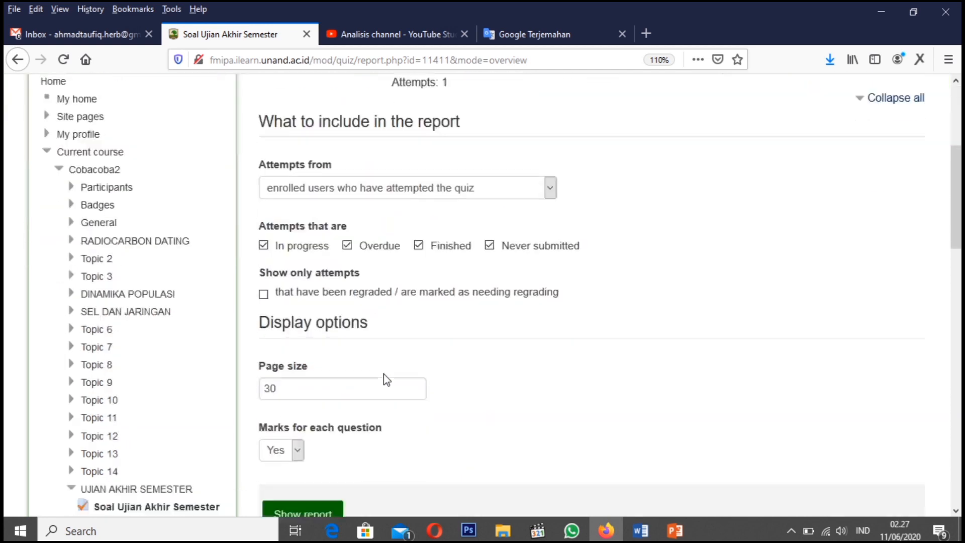
scroll(384, 373, "down", 7)
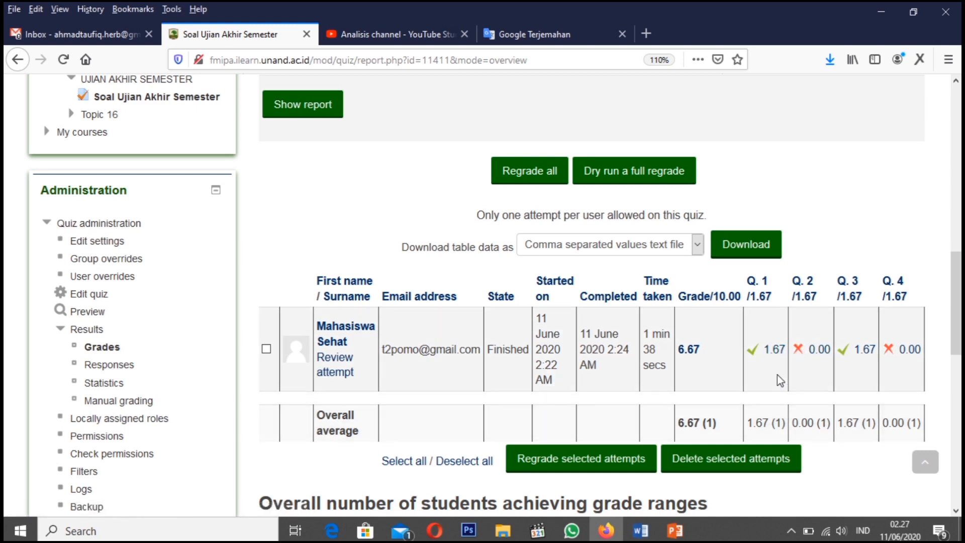
scroll(777, 377, "down", 10)
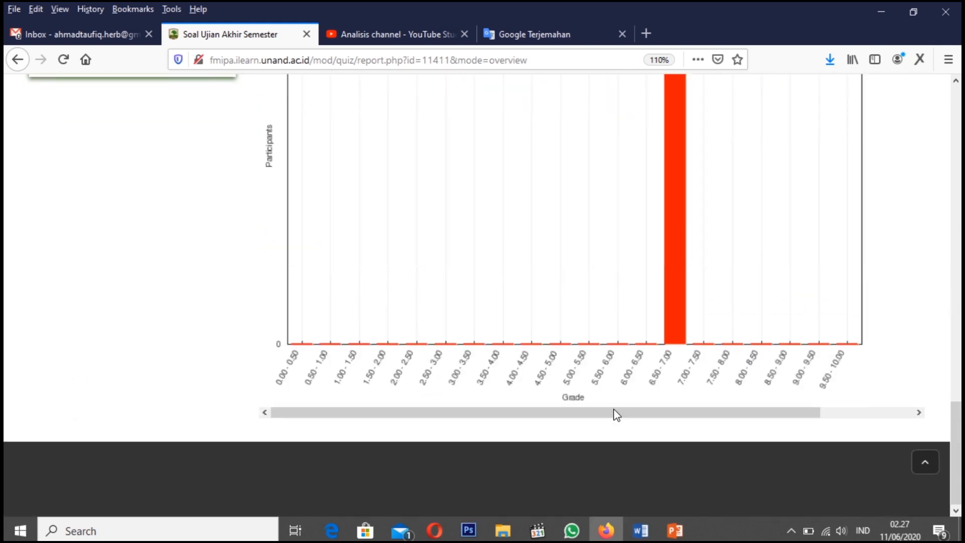
left_click_drag(601, 418, 755, 416)
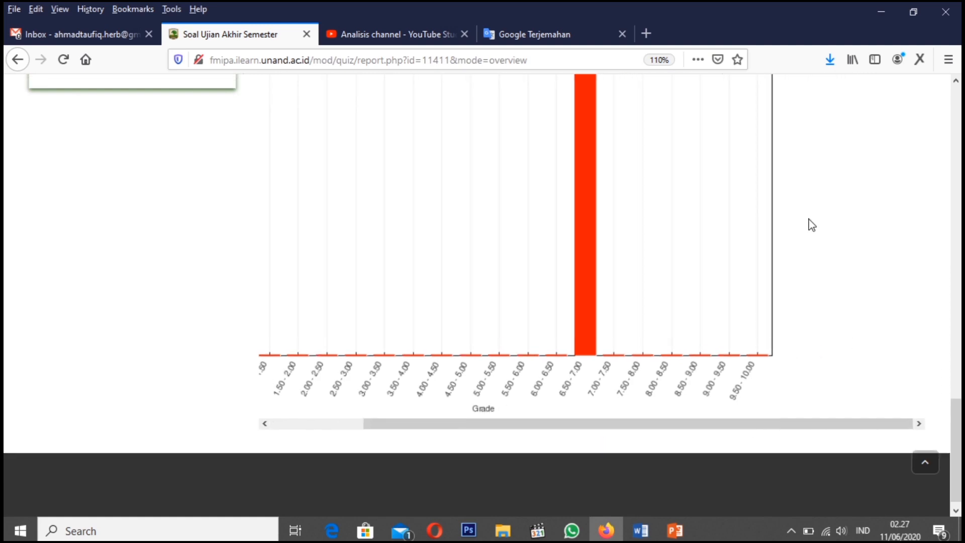
Download the quiz grades table as an Excel spreadsheet and save the file
scroll(810, 222, "up", 8)
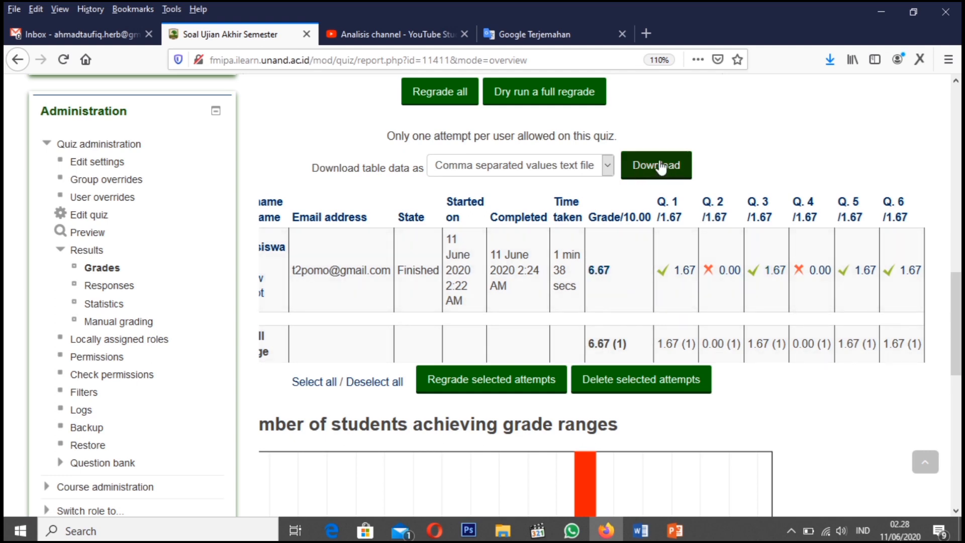
left_click(609, 170)
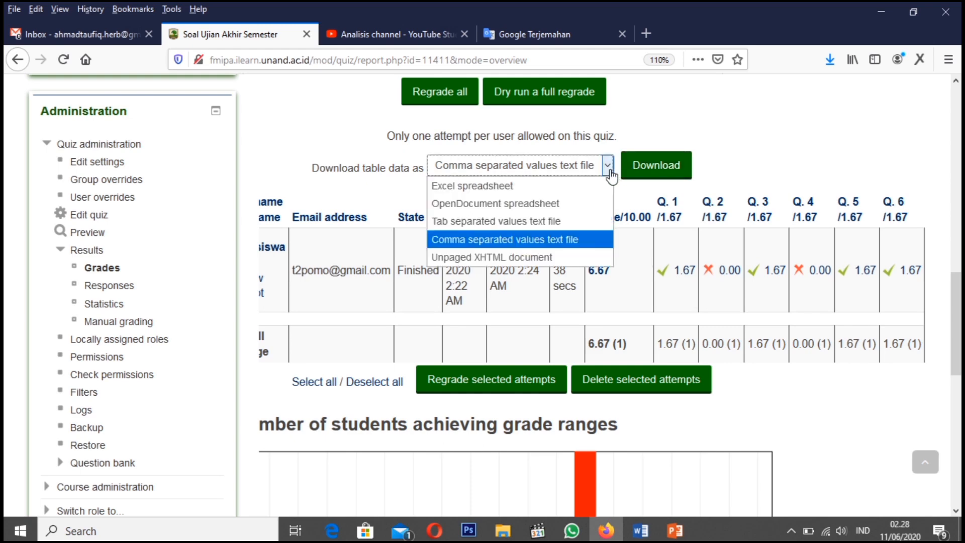
left_click(508, 191)
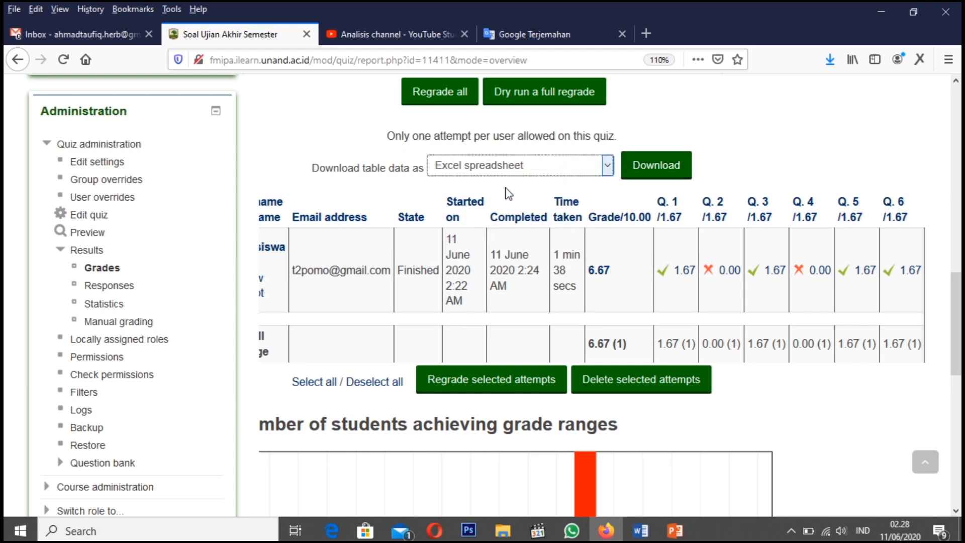
left_click(666, 171)
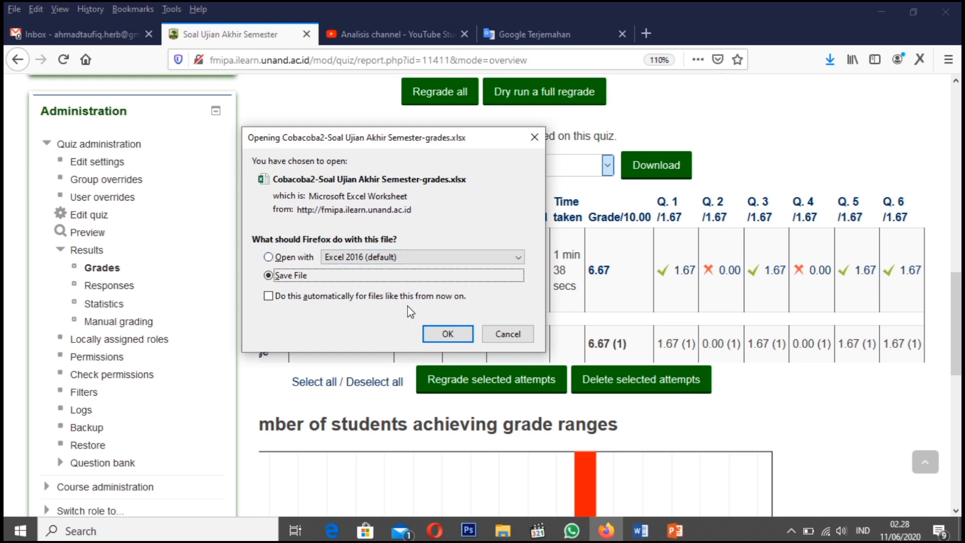
left_click(452, 335)
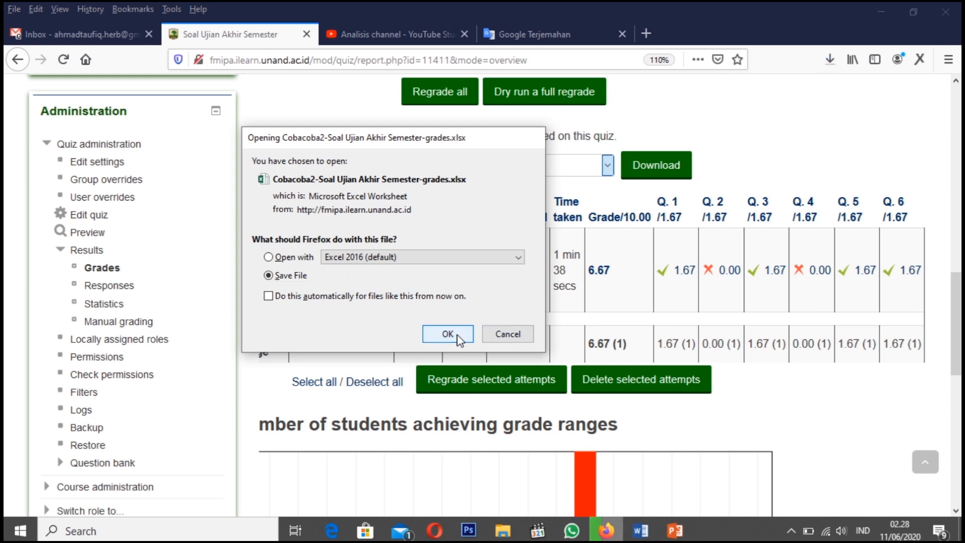
Open the downloaded grades workbook in Excel, maximize it, and close Document Recovery with the recovered files removed
left_click(830, 60)
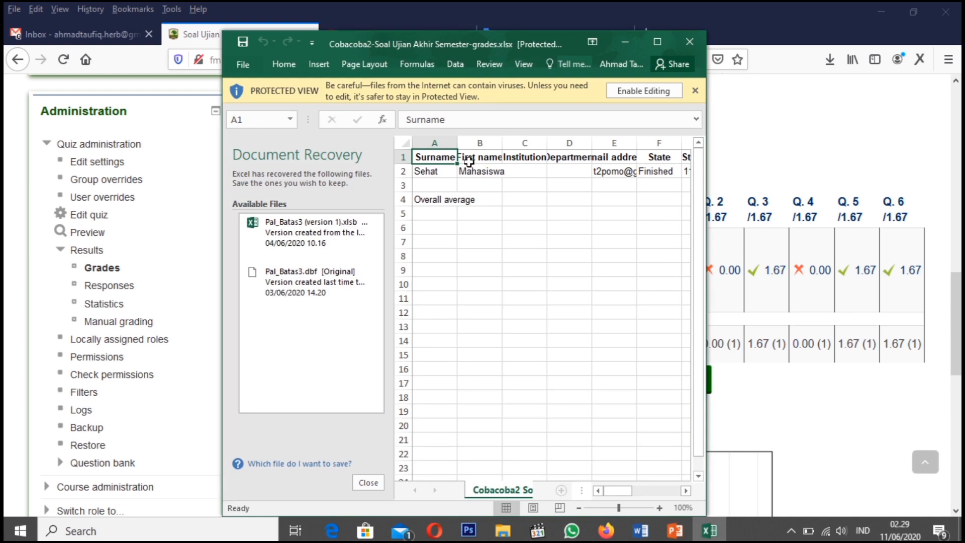
left_click(658, 42)
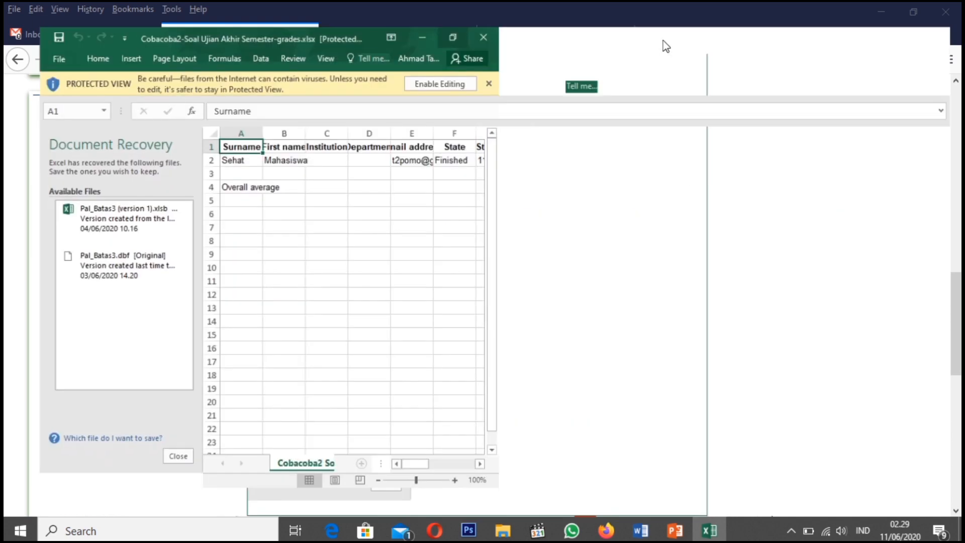
left_click(152, 478)
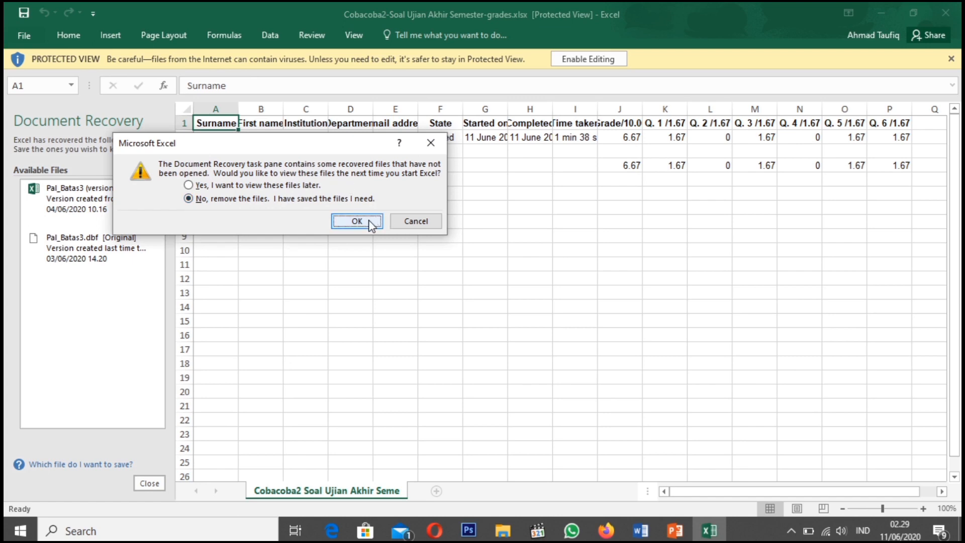
left_click(357, 221)
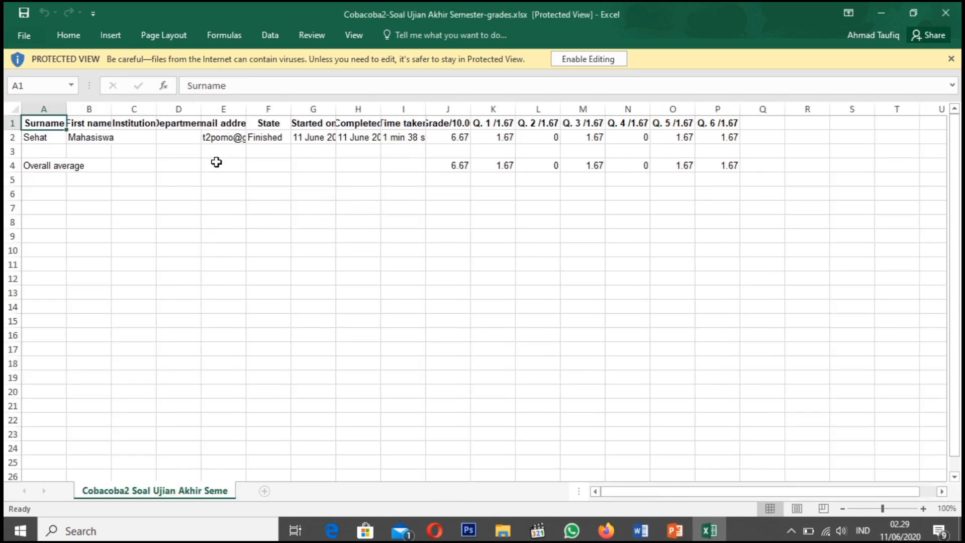
Fit the First name and Email address columns to their contents, and hide the Institution and Department columns
double_click(111, 113)
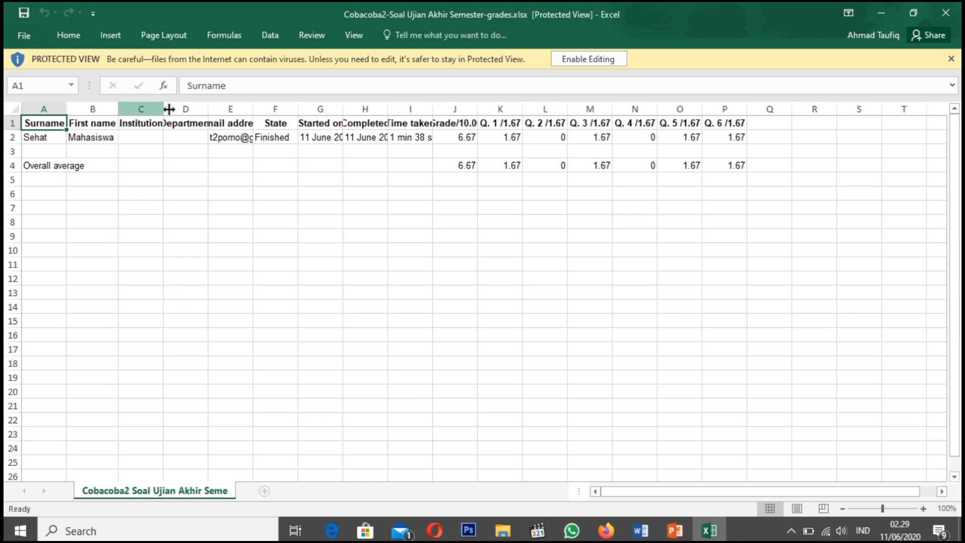
double_click(254, 106)
left_click_drag(141, 108, 190, 108)
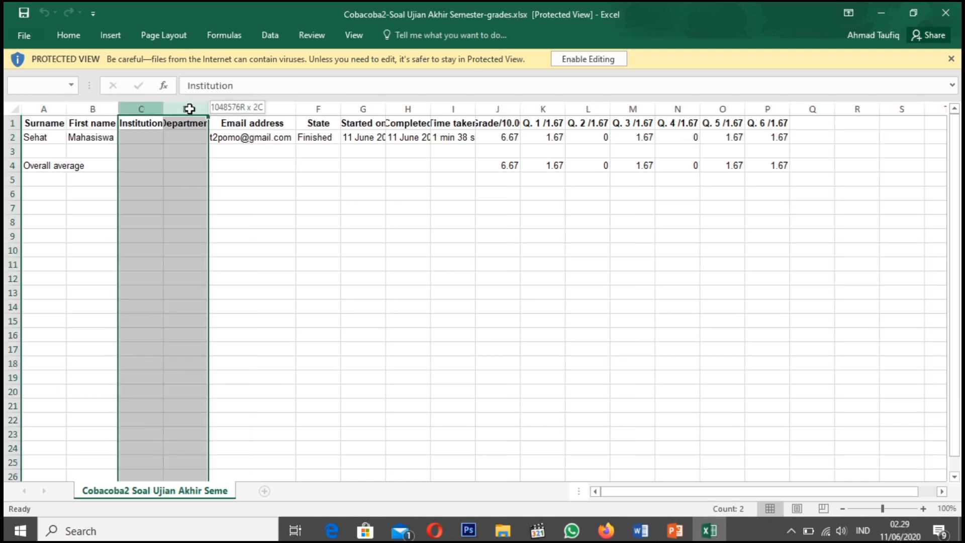
right_click(184, 109)
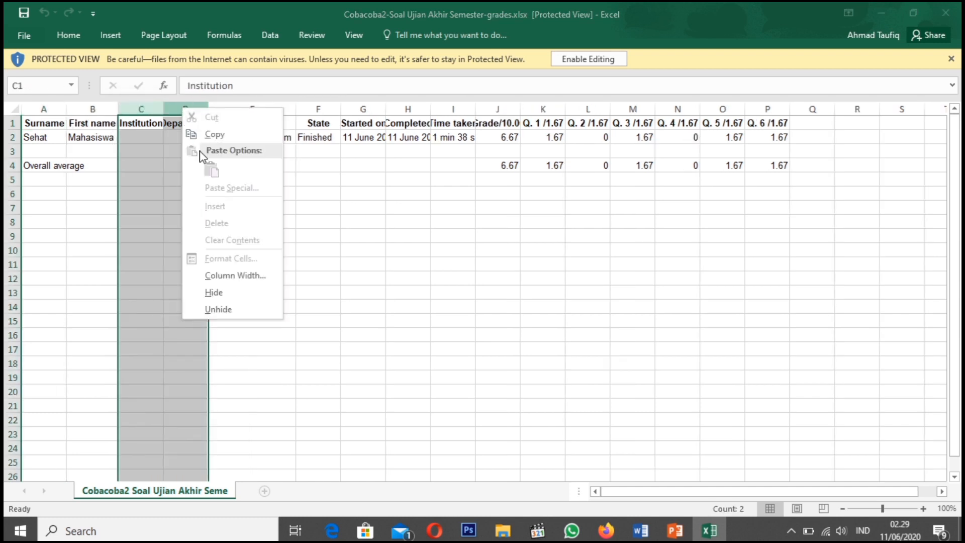
left_click(221, 293)
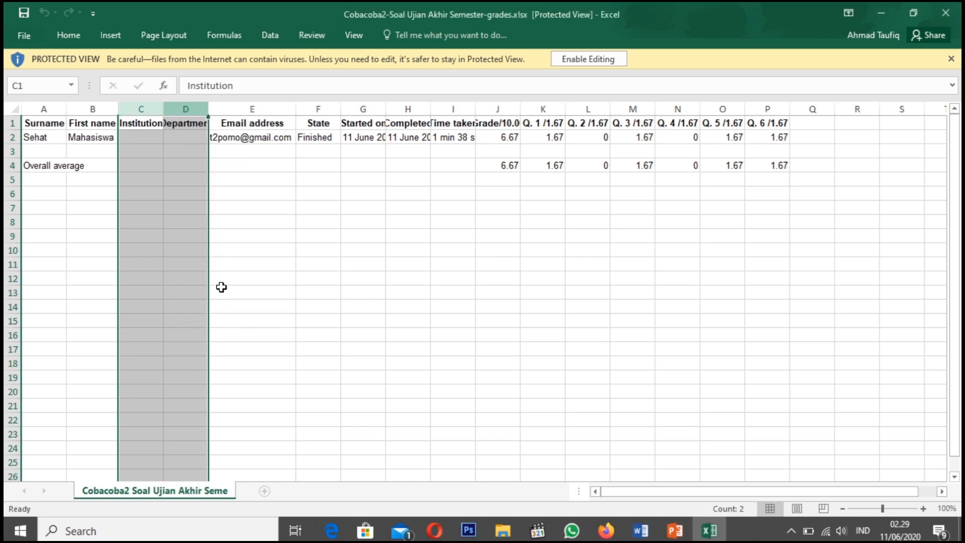
left_click(198, 166)
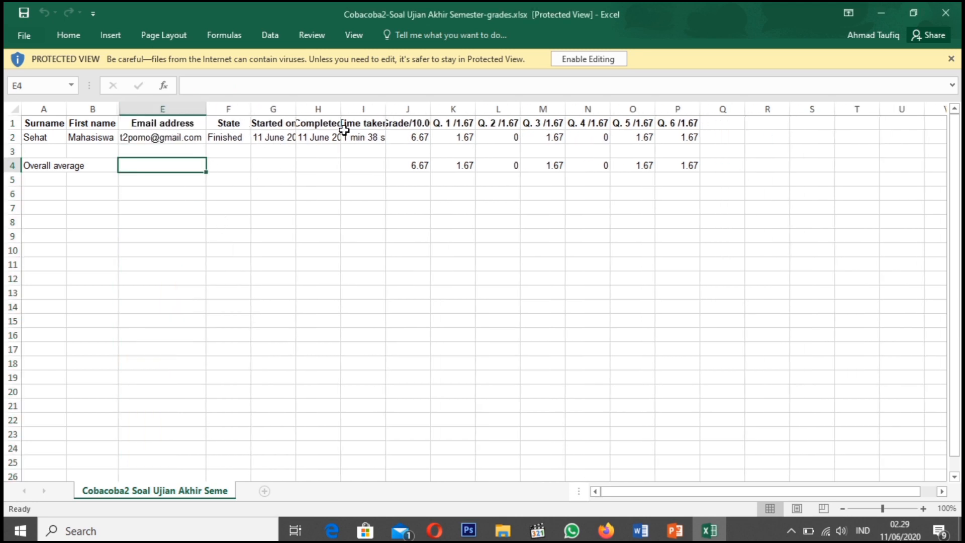
Fit the Started on, Completed, Time taken and Grade/10.00 columns to their contents
double_click(295, 107)
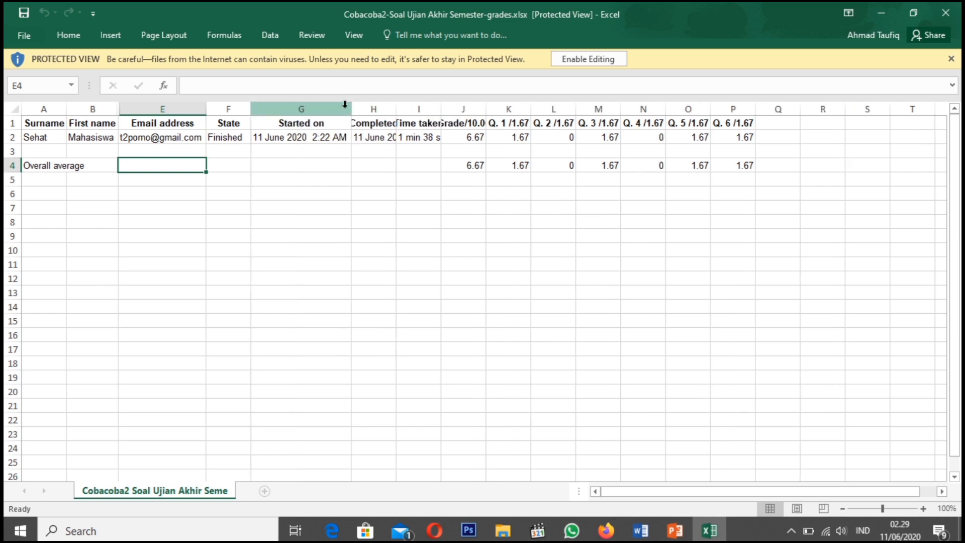
double_click(396, 108)
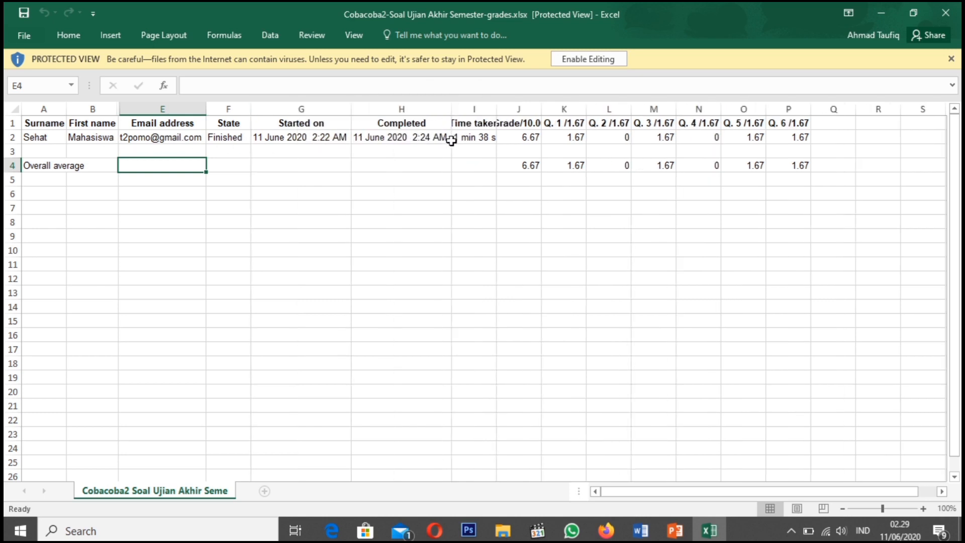
double_click(496, 108)
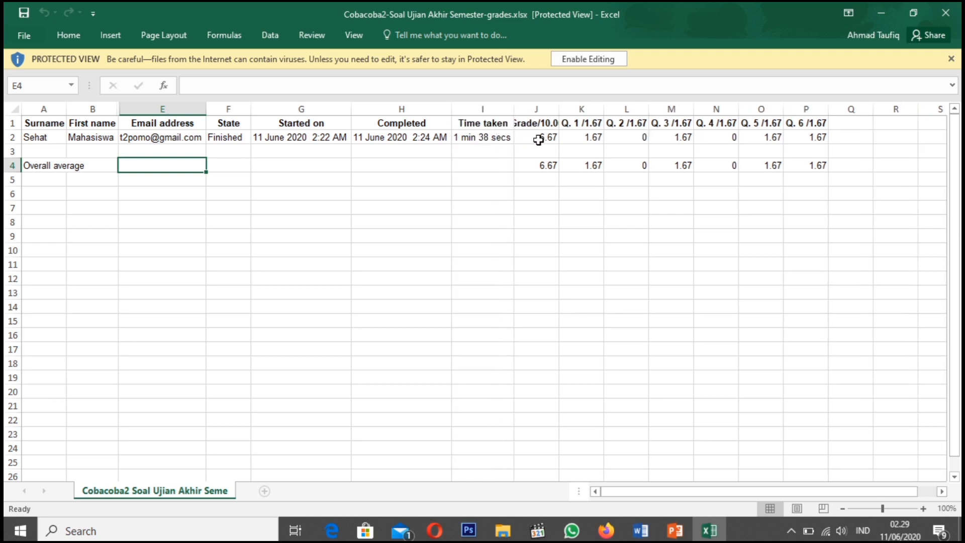
double_click(560, 109)
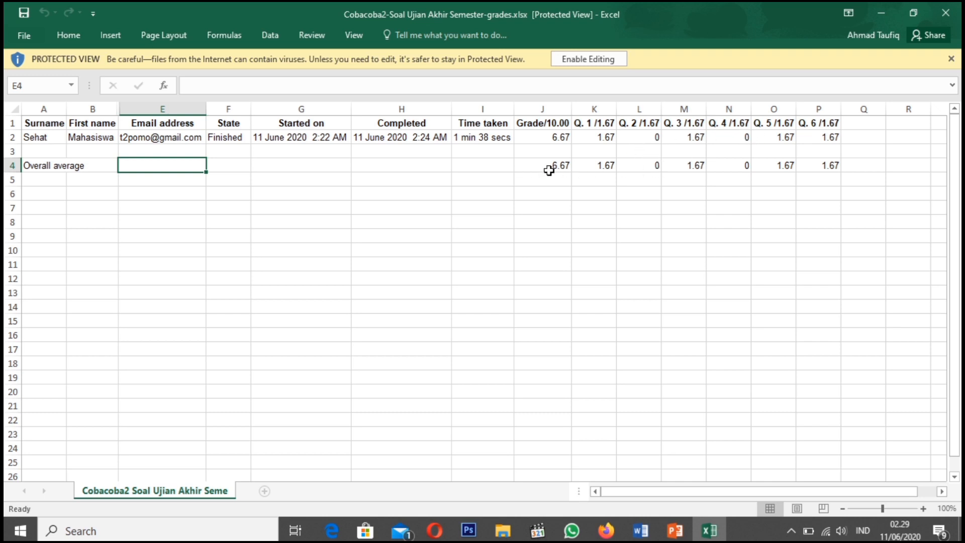
Highlight the area A3:P21 below the student's row, and the overall average values in J4:P4
left_click(35, 149)
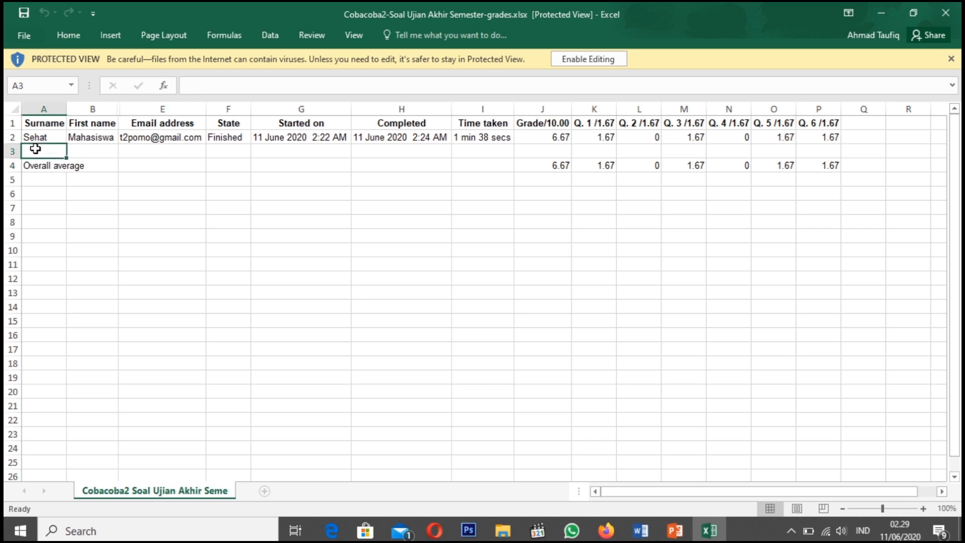
left_click_drag(47, 153, 342, 280)
left_click_drag(561, 294, 837, 408)
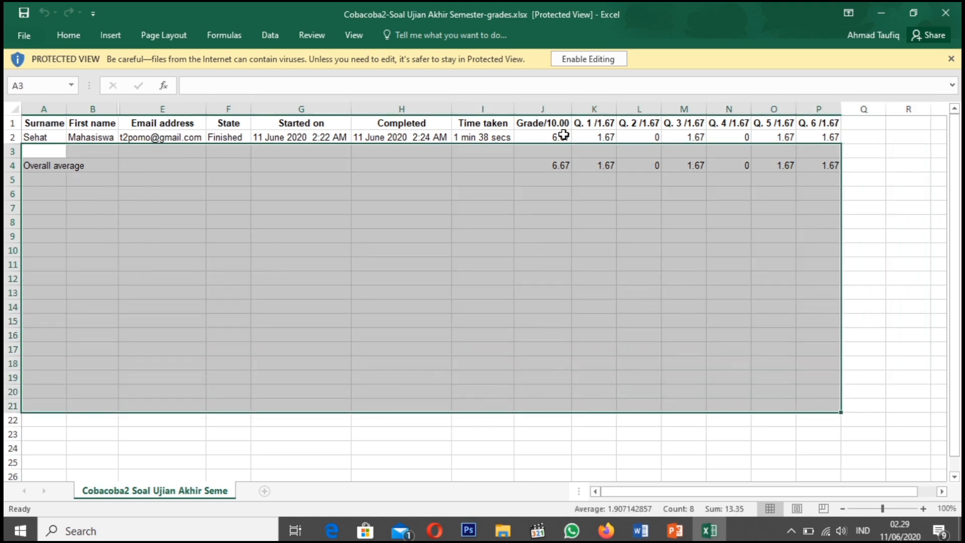
left_click_drag(554, 170, 822, 160)
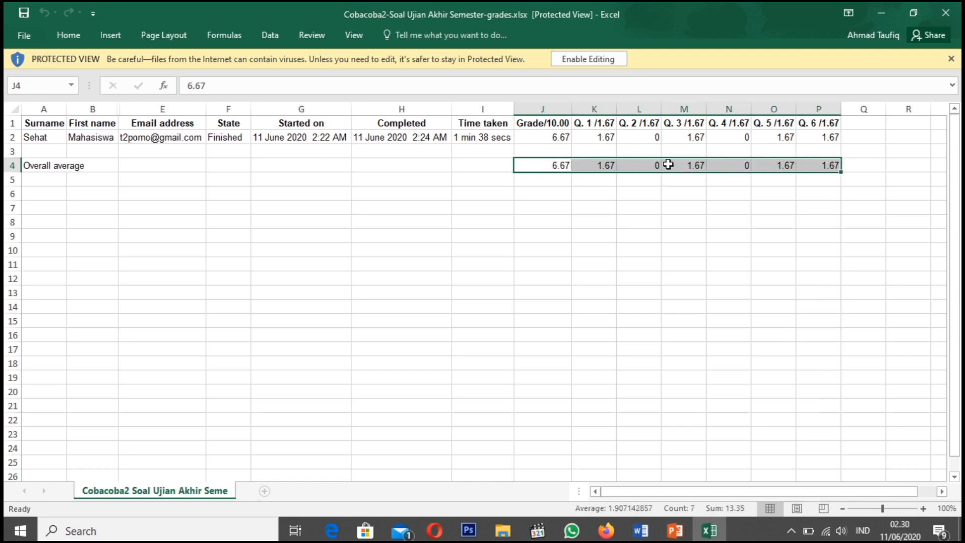
Switch back to Firefox and examine the chart of students achieving each grade range in the quiz report
left_click(606, 533)
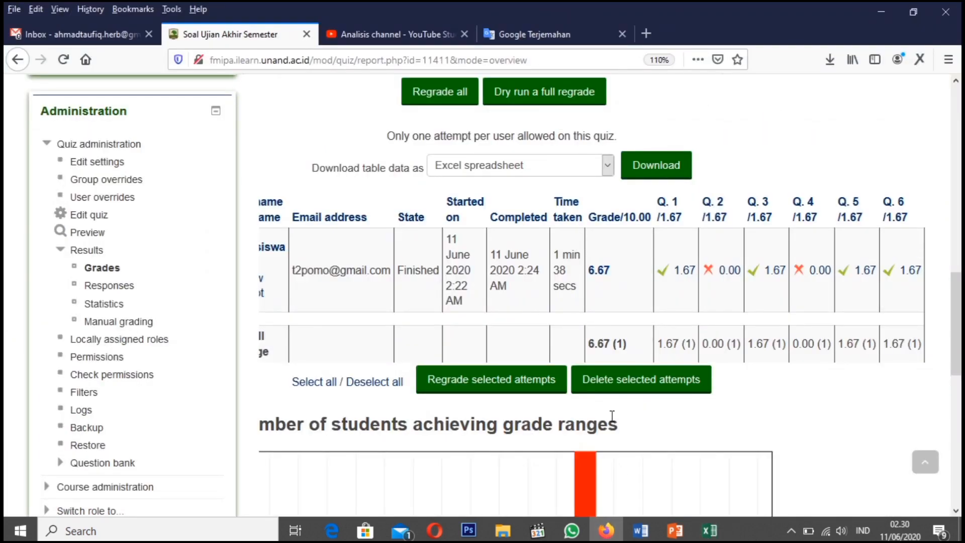
scroll(612, 416, "down", 10)
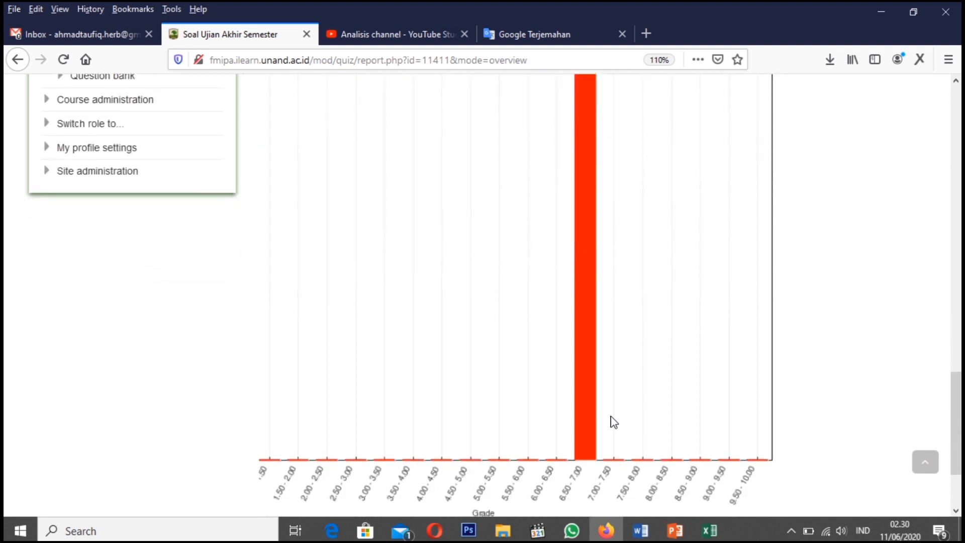
scroll(613, 421, "down", 2)
scroll(578, 337, "up", 4)
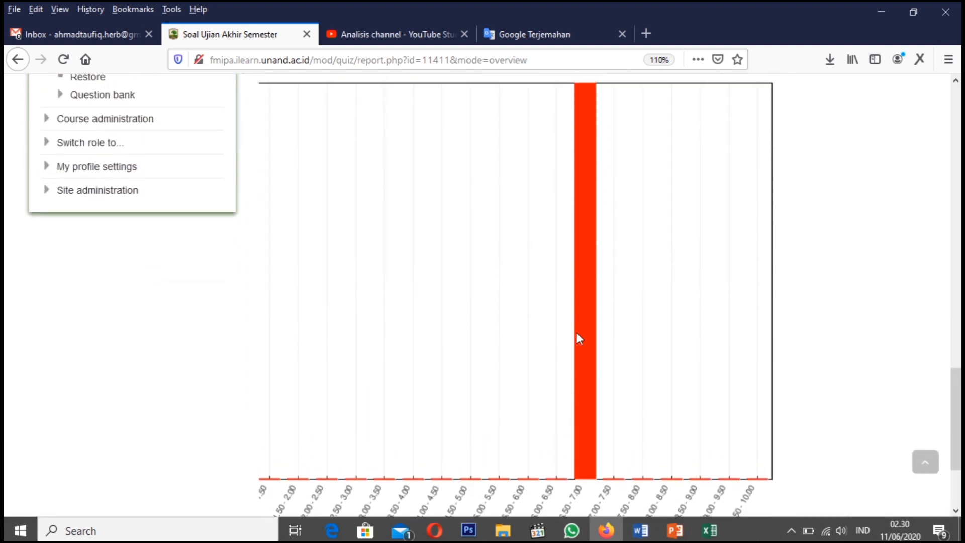
scroll(578, 337, "down", 2)
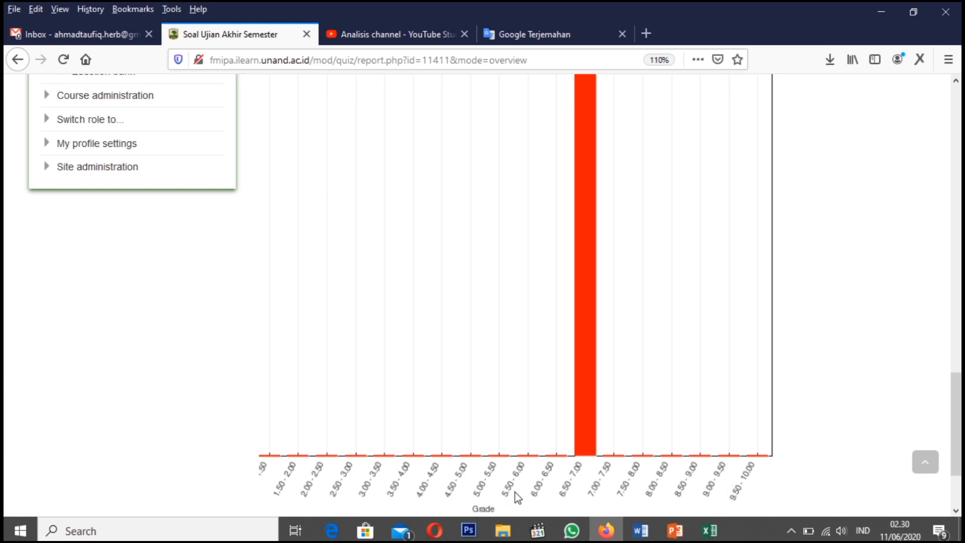
Examine the full width of the grade-range chart, including its Participants and Grade axes
scroll(585, 459, "up", 4)
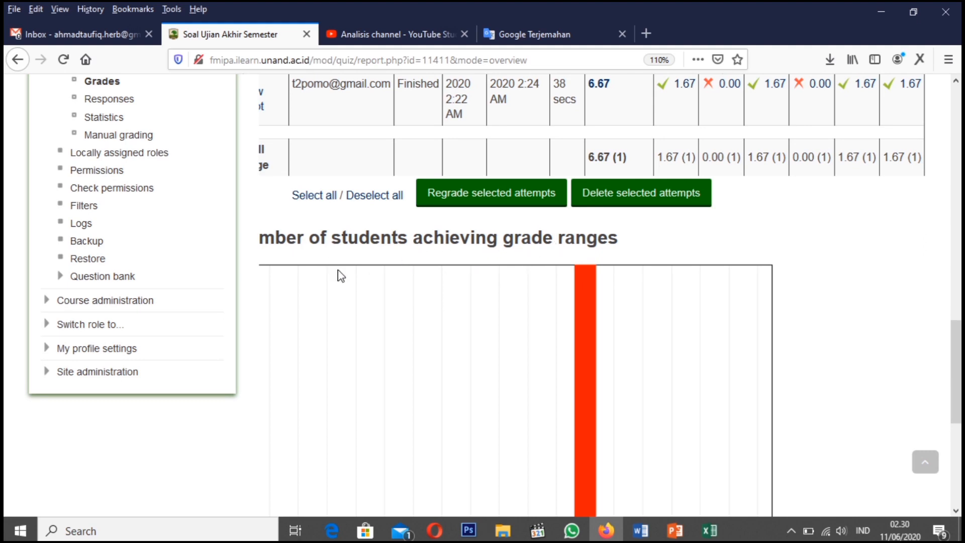
scroll(475, 432, "down", 4)
left_click_drag(587, 412, 454, 420)
scroll(502, 312, "up", 6)
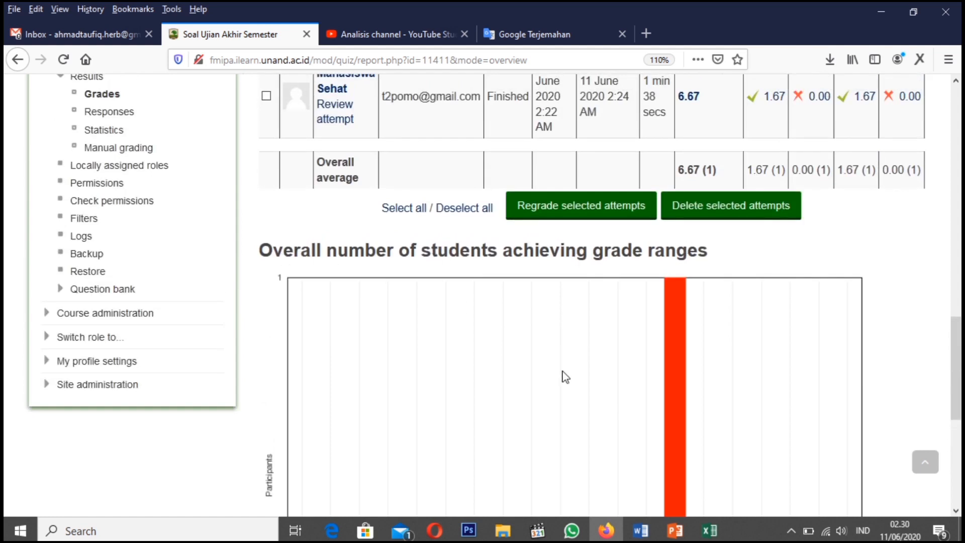
scroll(565, 377, "down", 4)
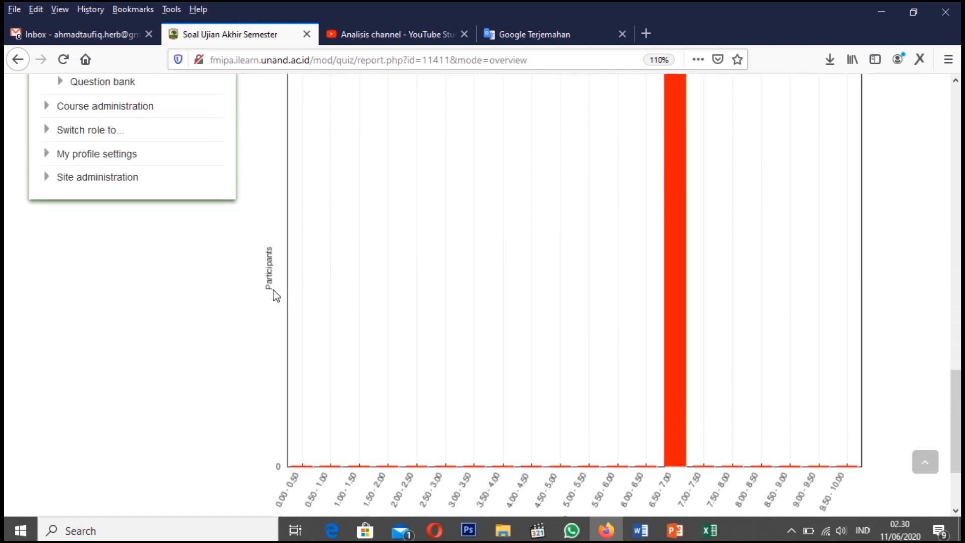
scroll(331, 371, "down", 2)
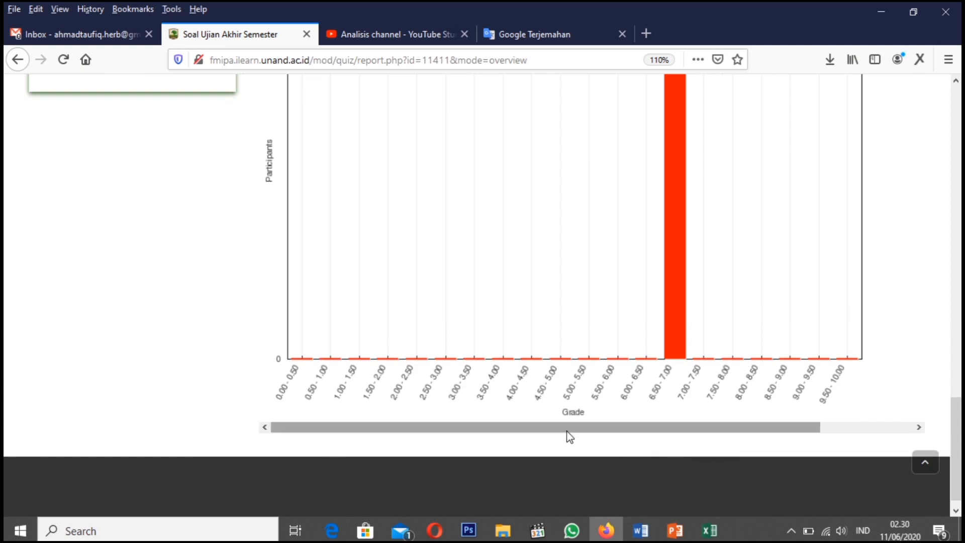
Return to the Cobacoba2 course page and highlight the UJIAN AKHIR SEMESTER heading, then its Soal Ujian Akhir Semester quiz link
scroll(569, 276, "up", 8)
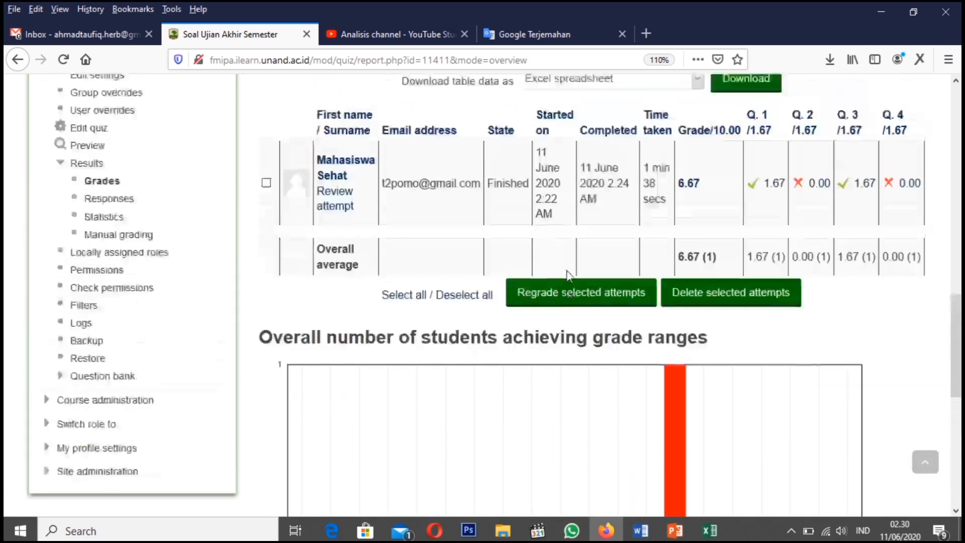
scroll(568, 277, "up", 7)
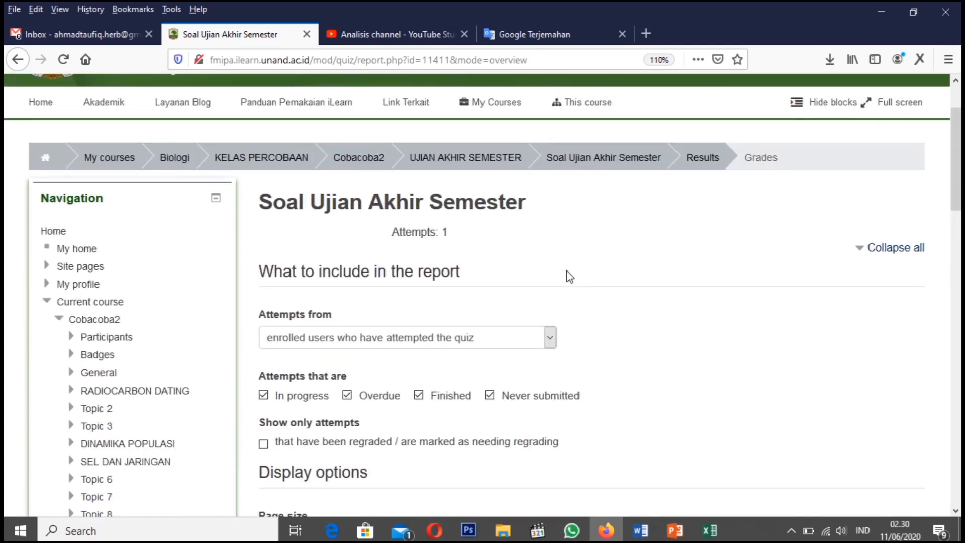
scroll(570, 277, "up", 2)
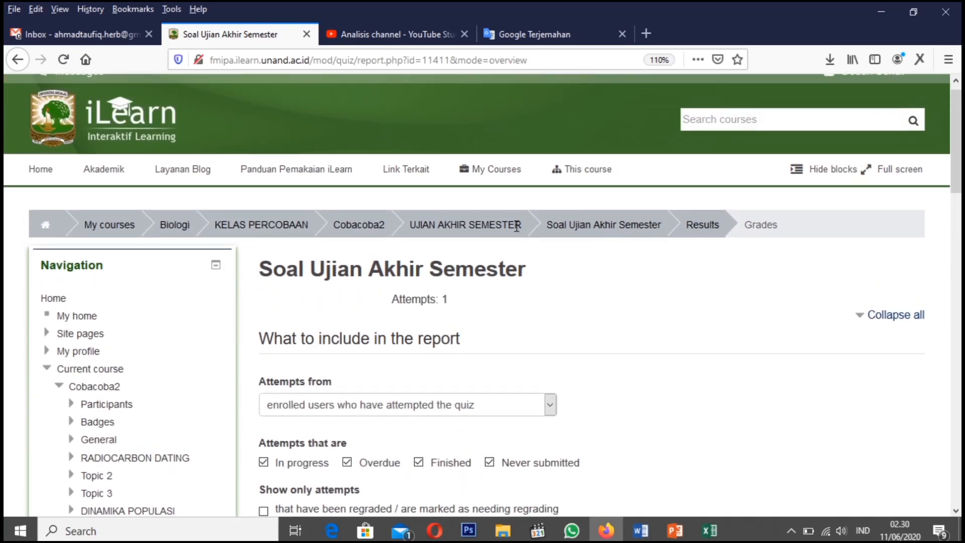
left_click(354, 226)
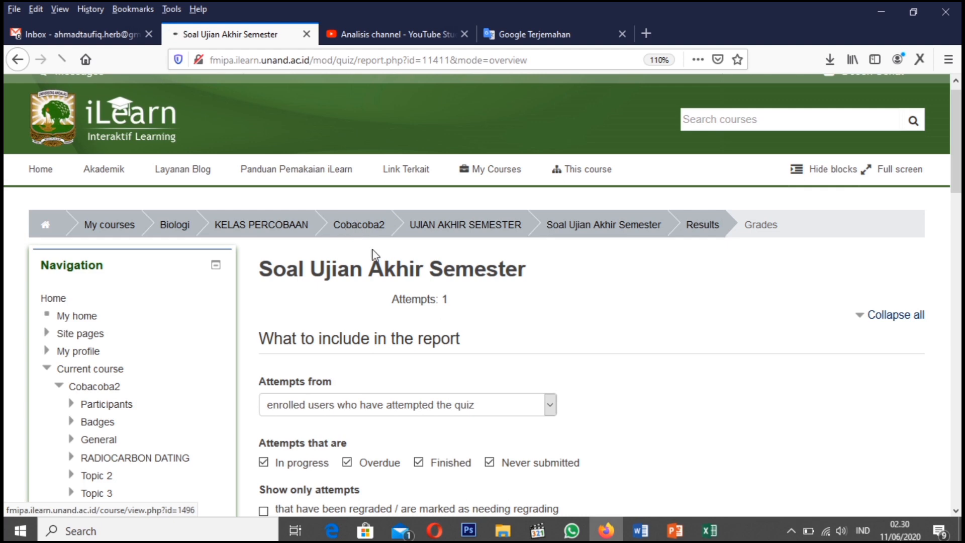
scroll(508, 362, "down", 20)
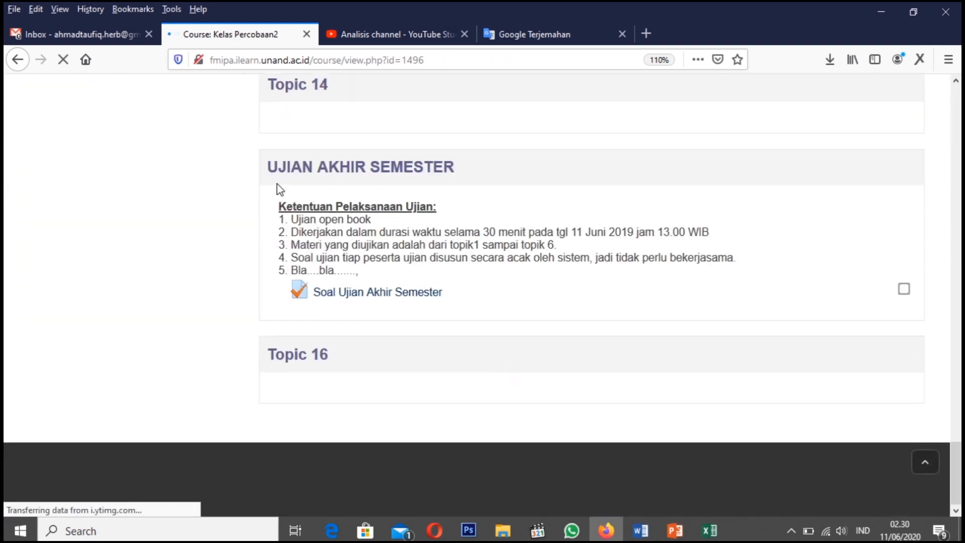
left_click_drag(263, 171, 474, 181)
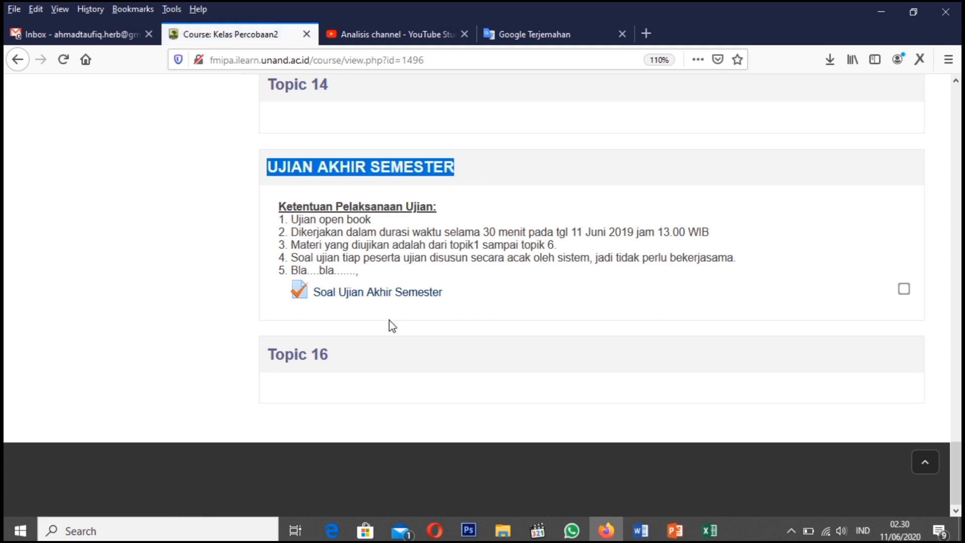
left_click_drag(464, 299, 269, 295)
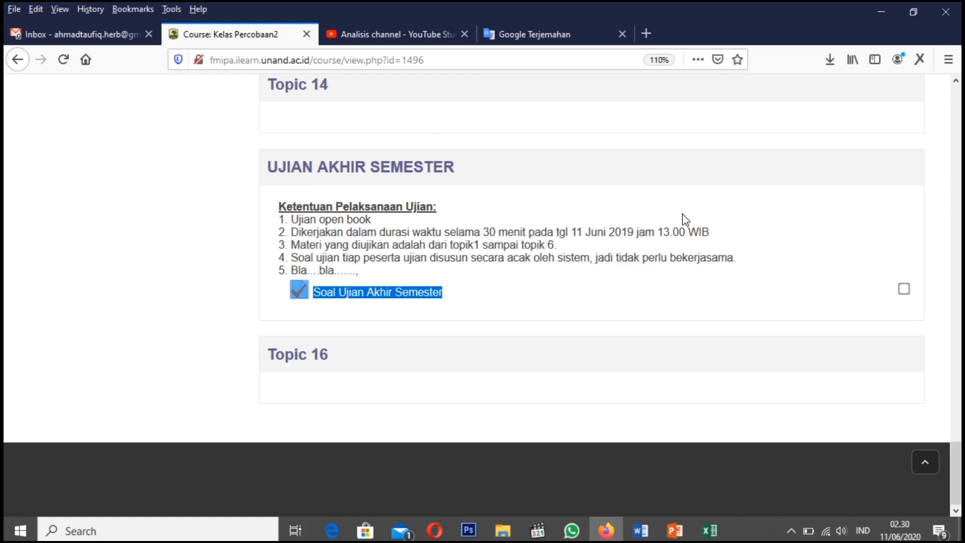
Turn editing on for the Cobacoba2 course page, and log out of the lecturer account
scroll(685, 219, "up", 15)
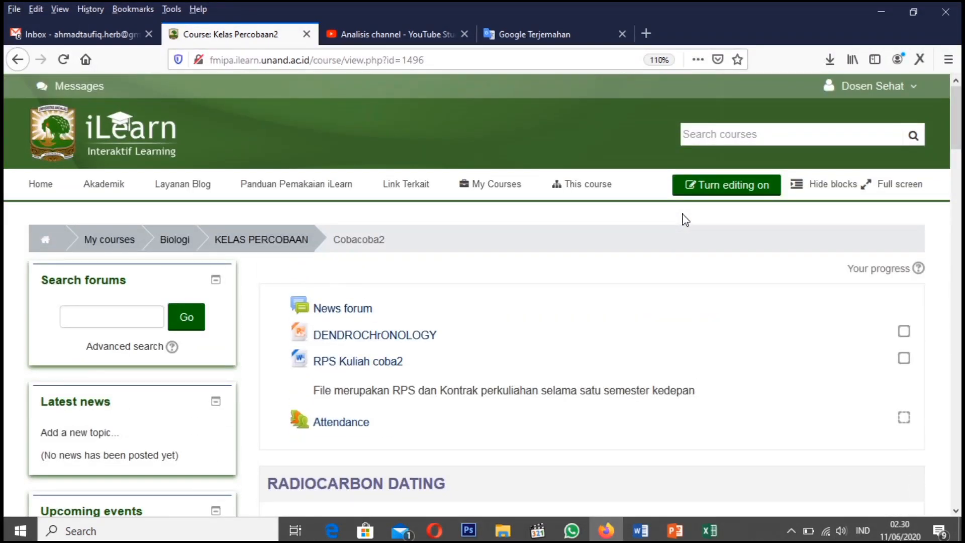
left_click(722, 192)
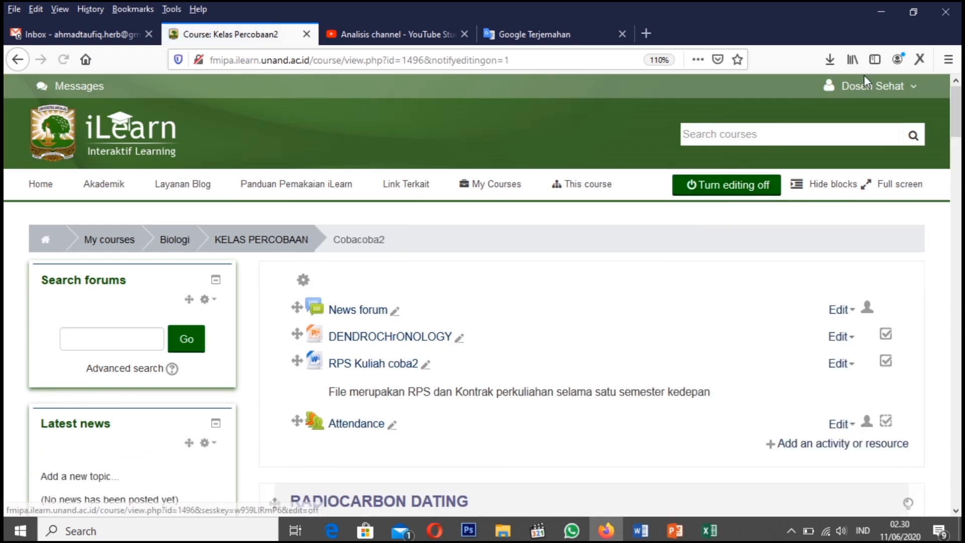
left_click(881, 89)
left_click(880, 88)
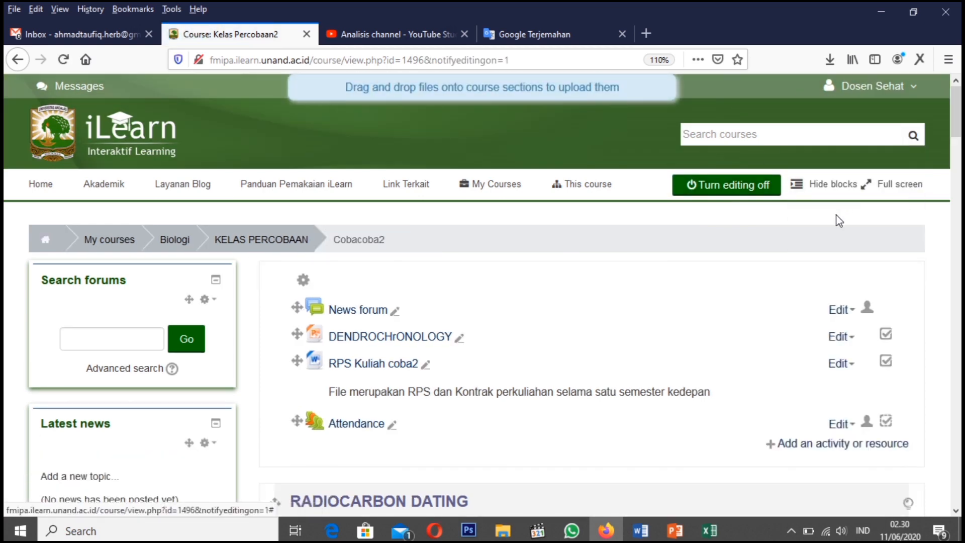
left_click(908, 89)
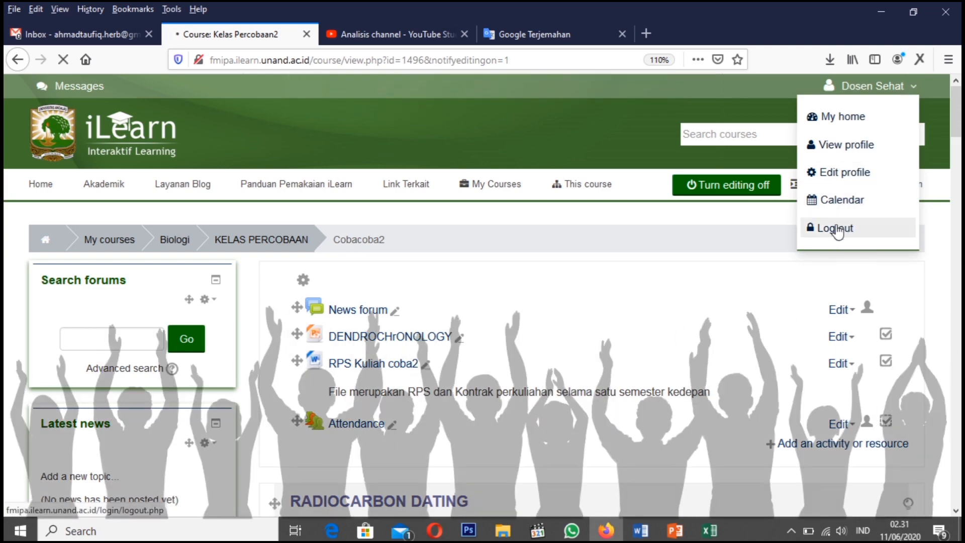
left_click(837, 230)
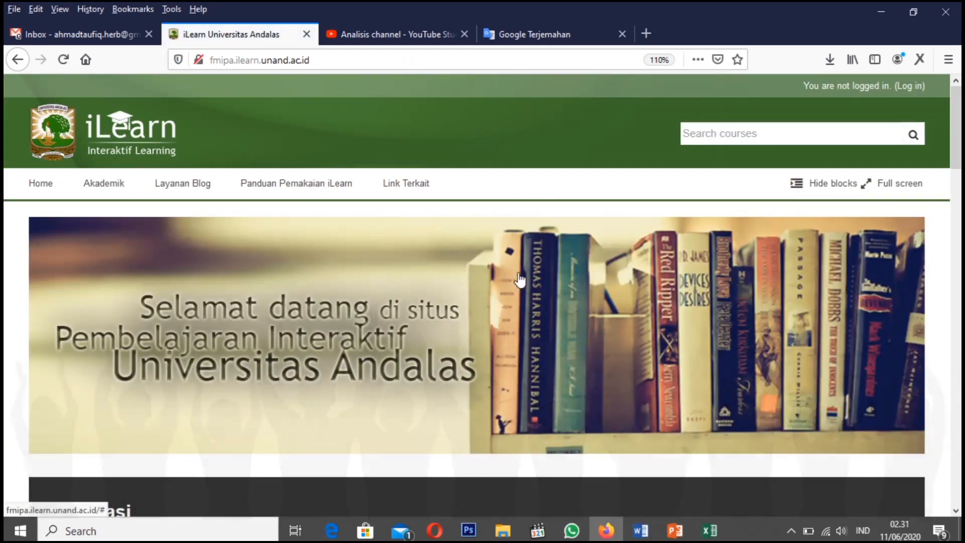